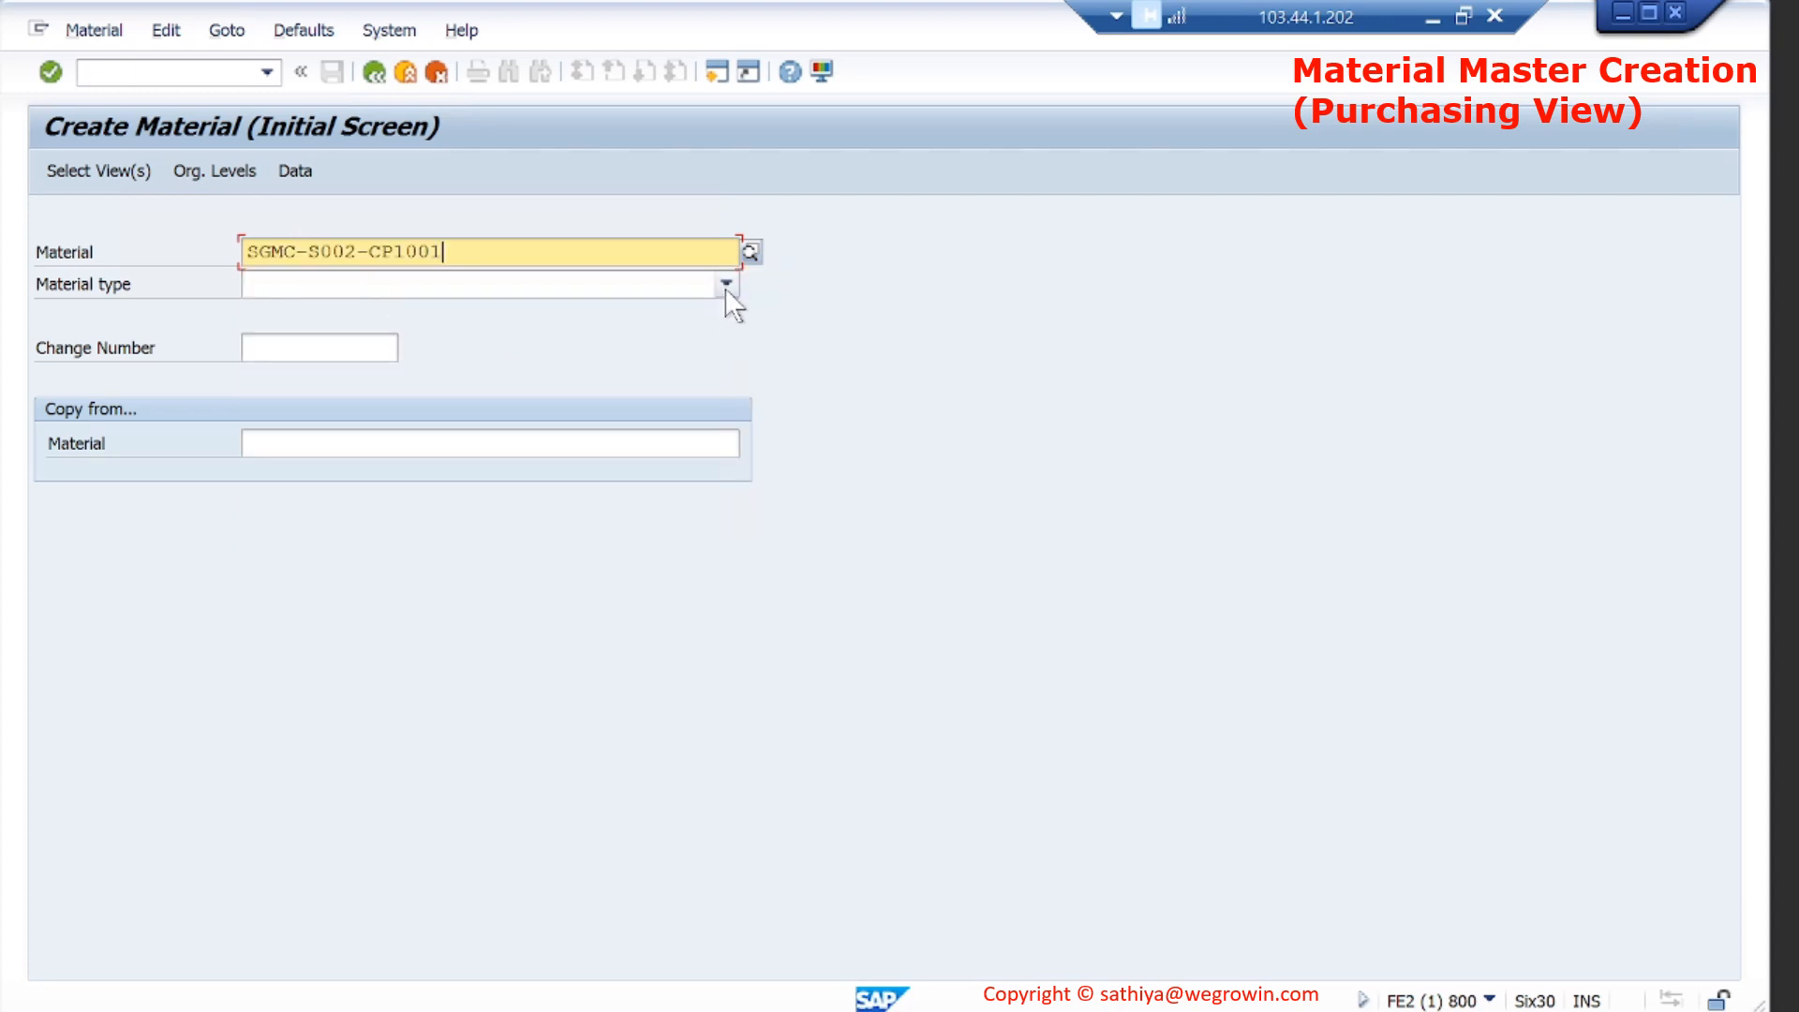
Set the material type to HAWA Trading Goods and accept M Mechanical Engineering as the default industry sector.
left_click(726, 283)
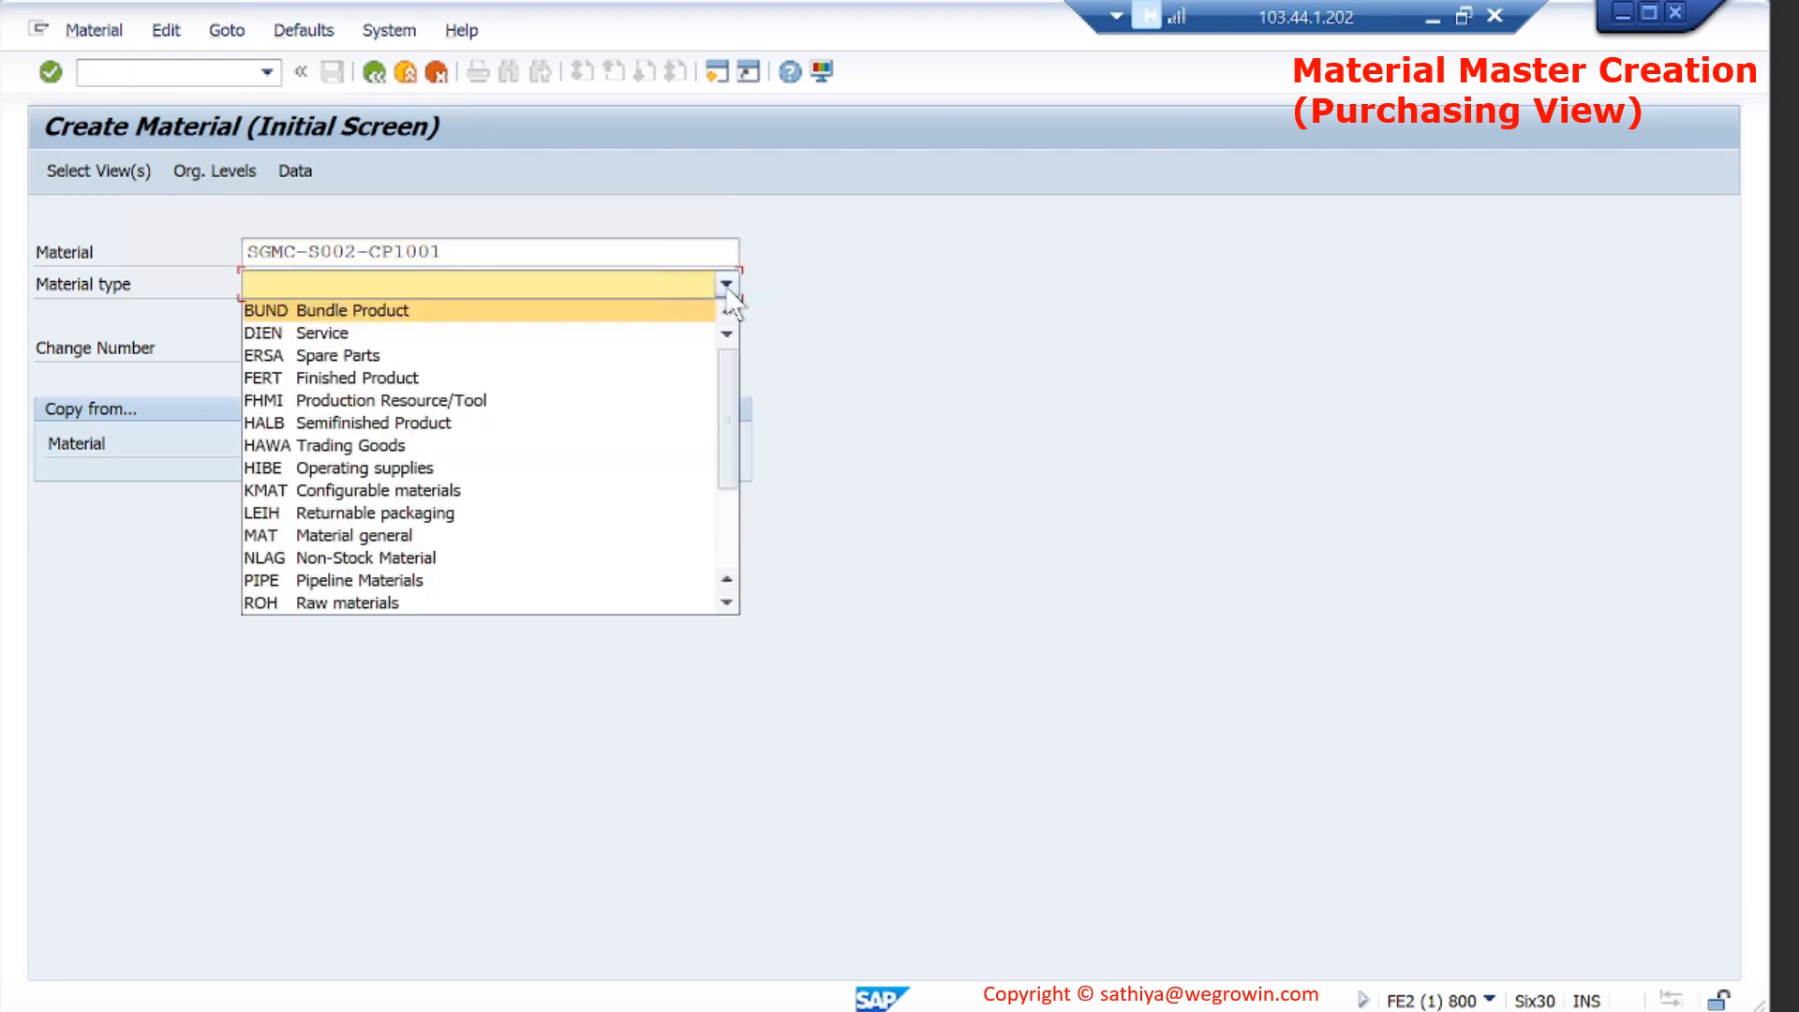
left_click(412, 446)
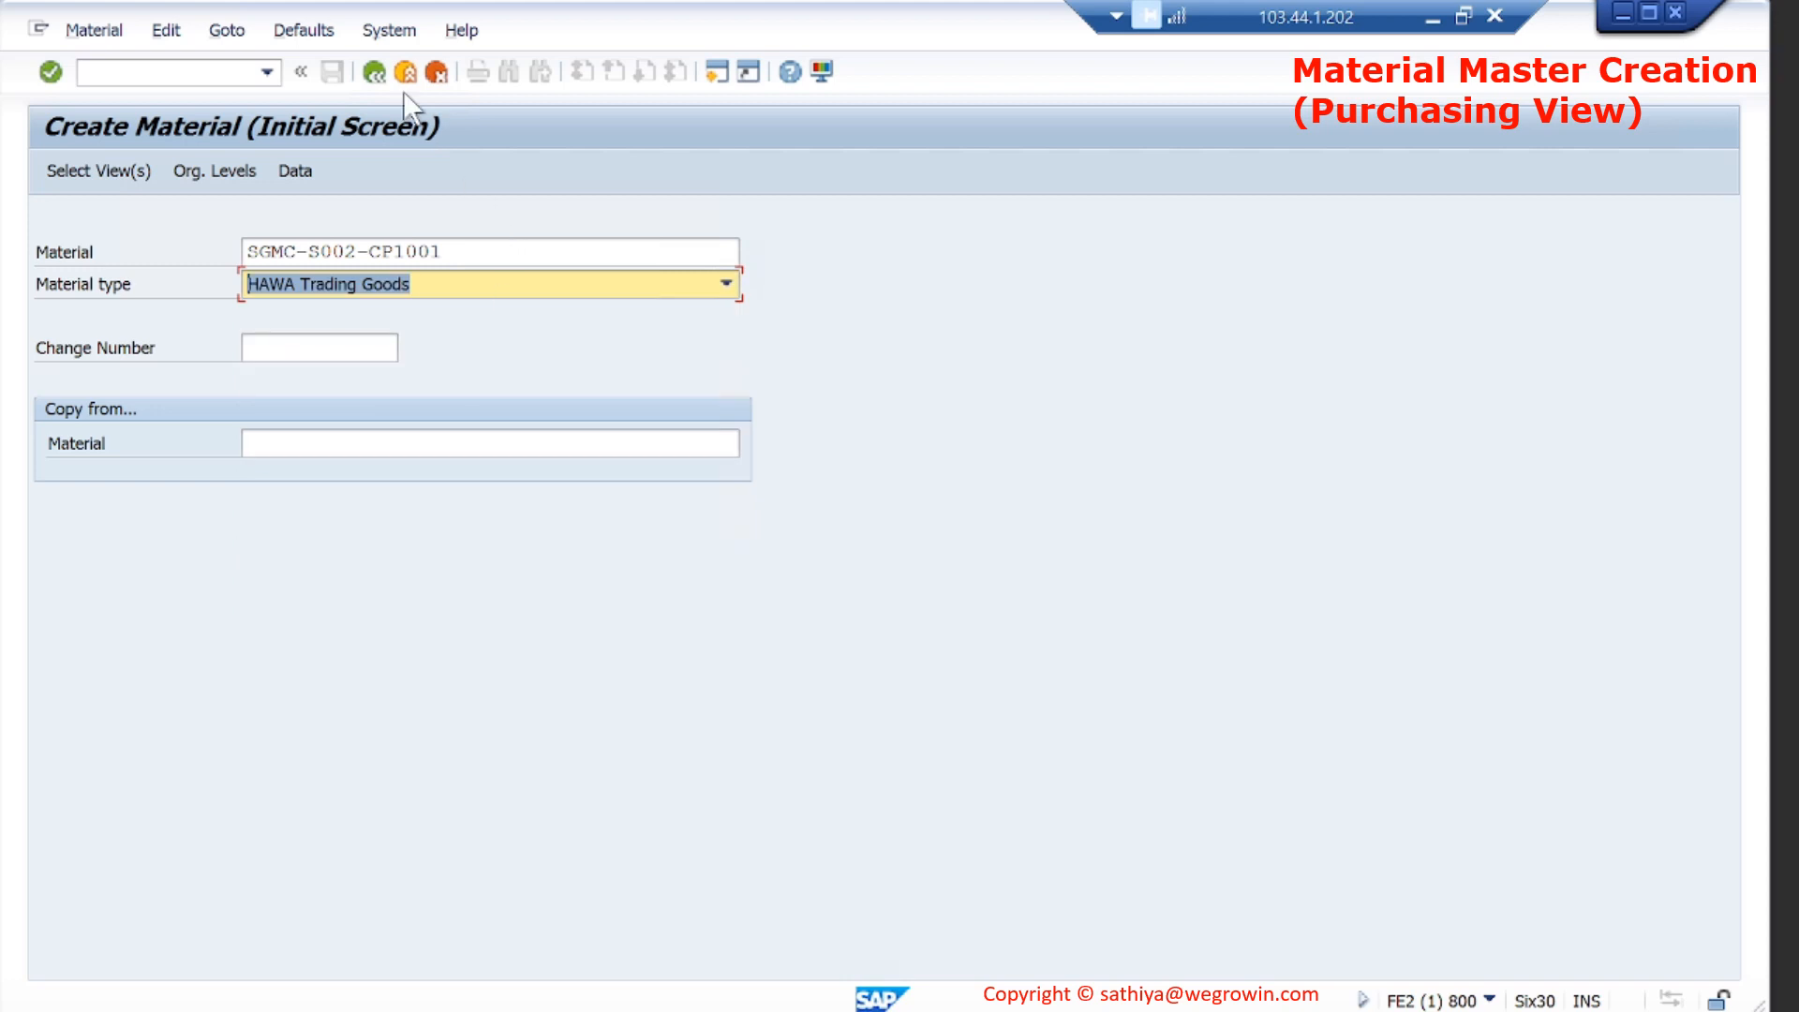
left_click(314, 33)
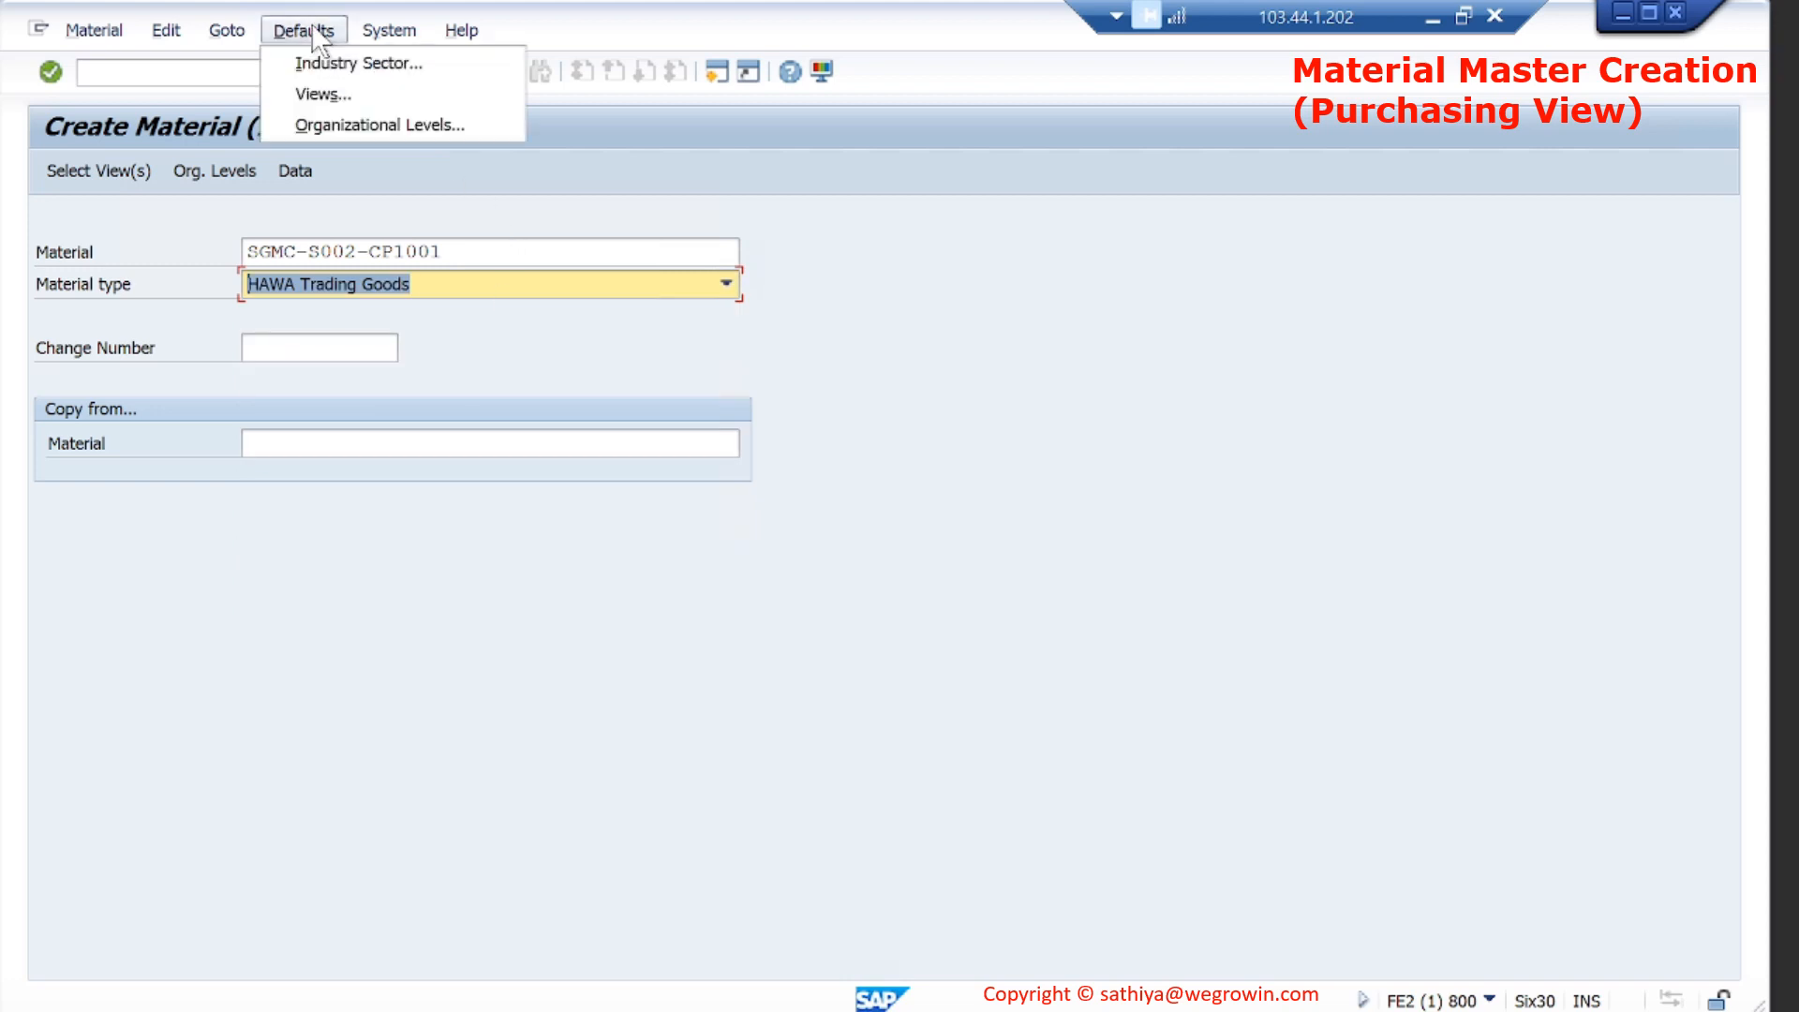
left_click(343, 63)
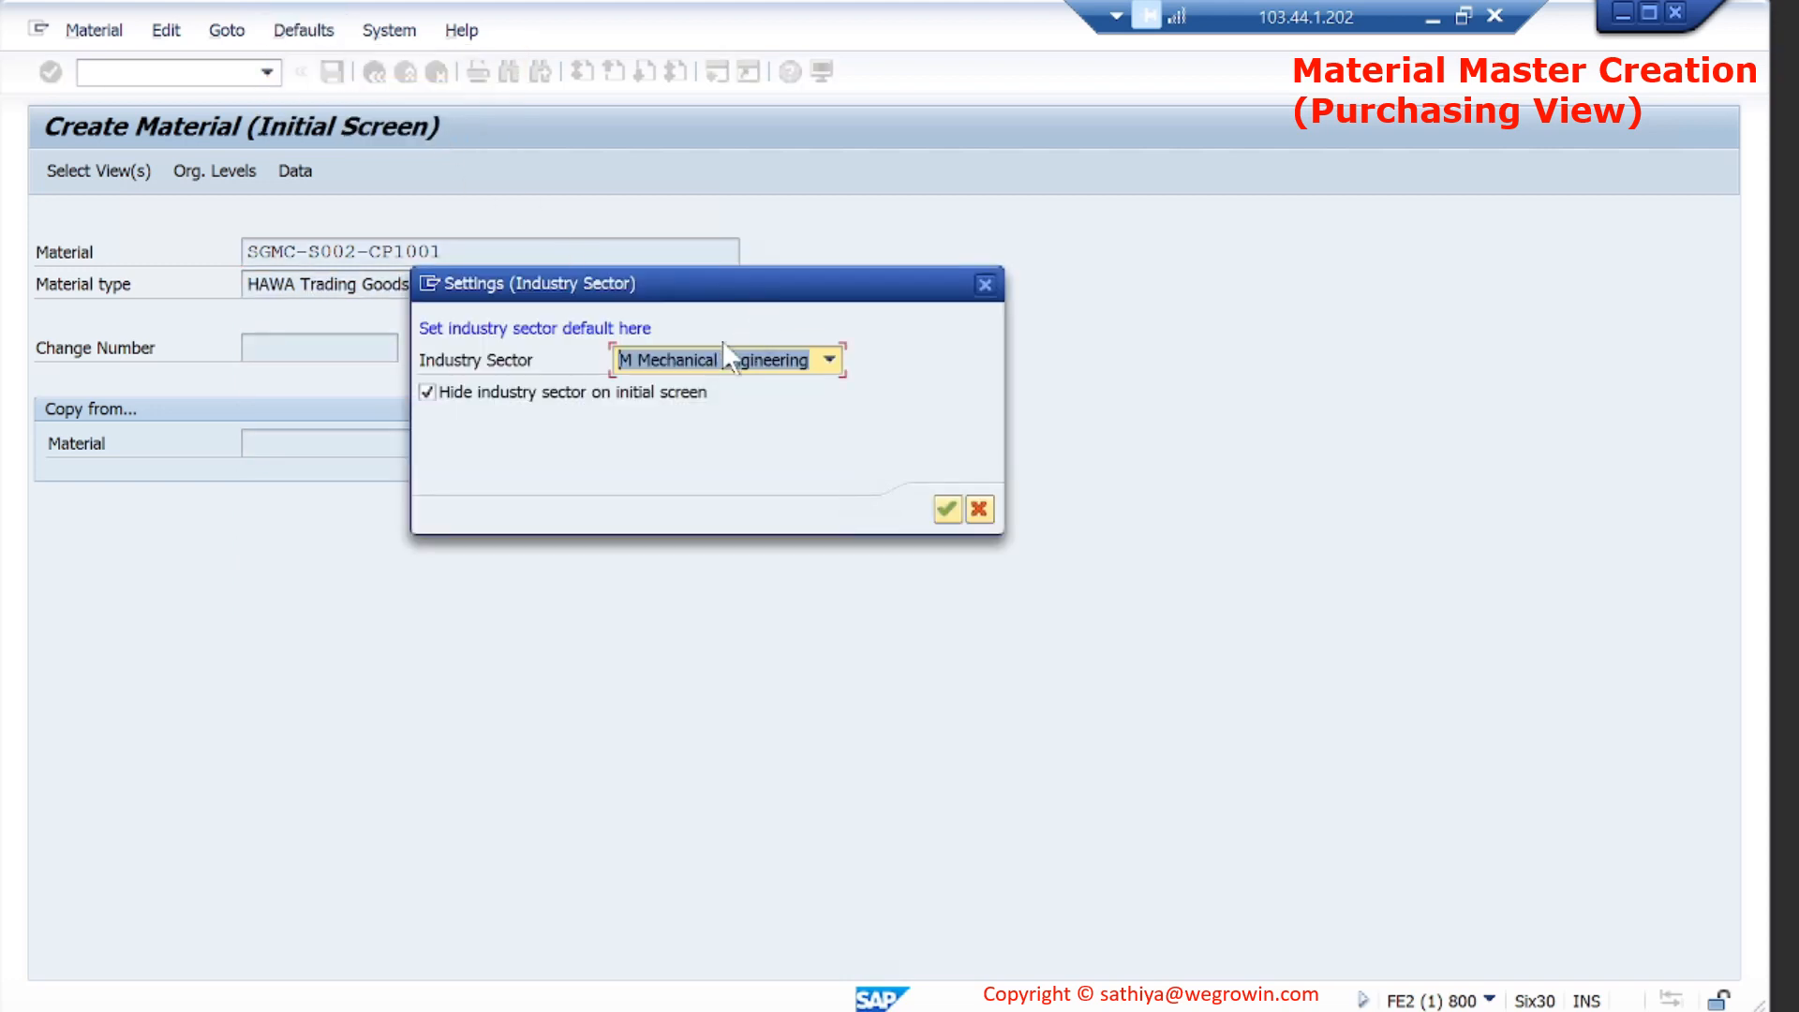
left_click(944, 508)
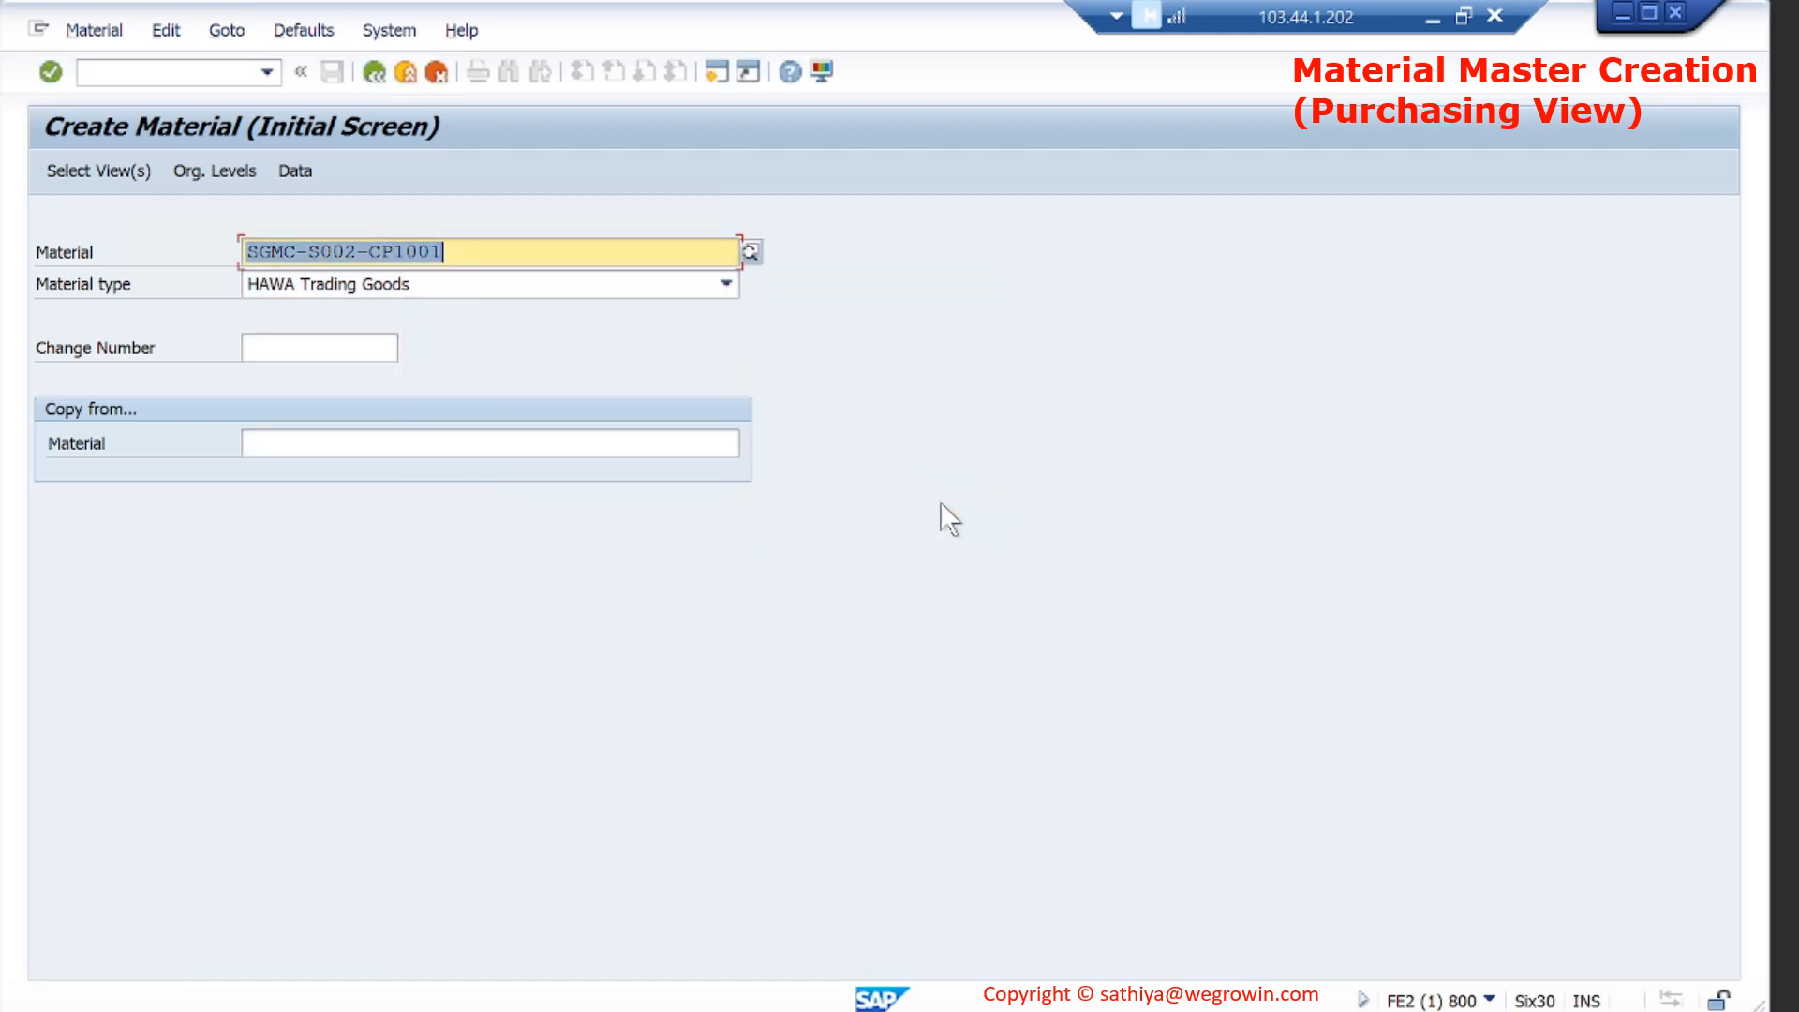
Add the Purchasing and Purchase Order Text views to the selection, save the selection as the default setting and confirm it.
key("Return")
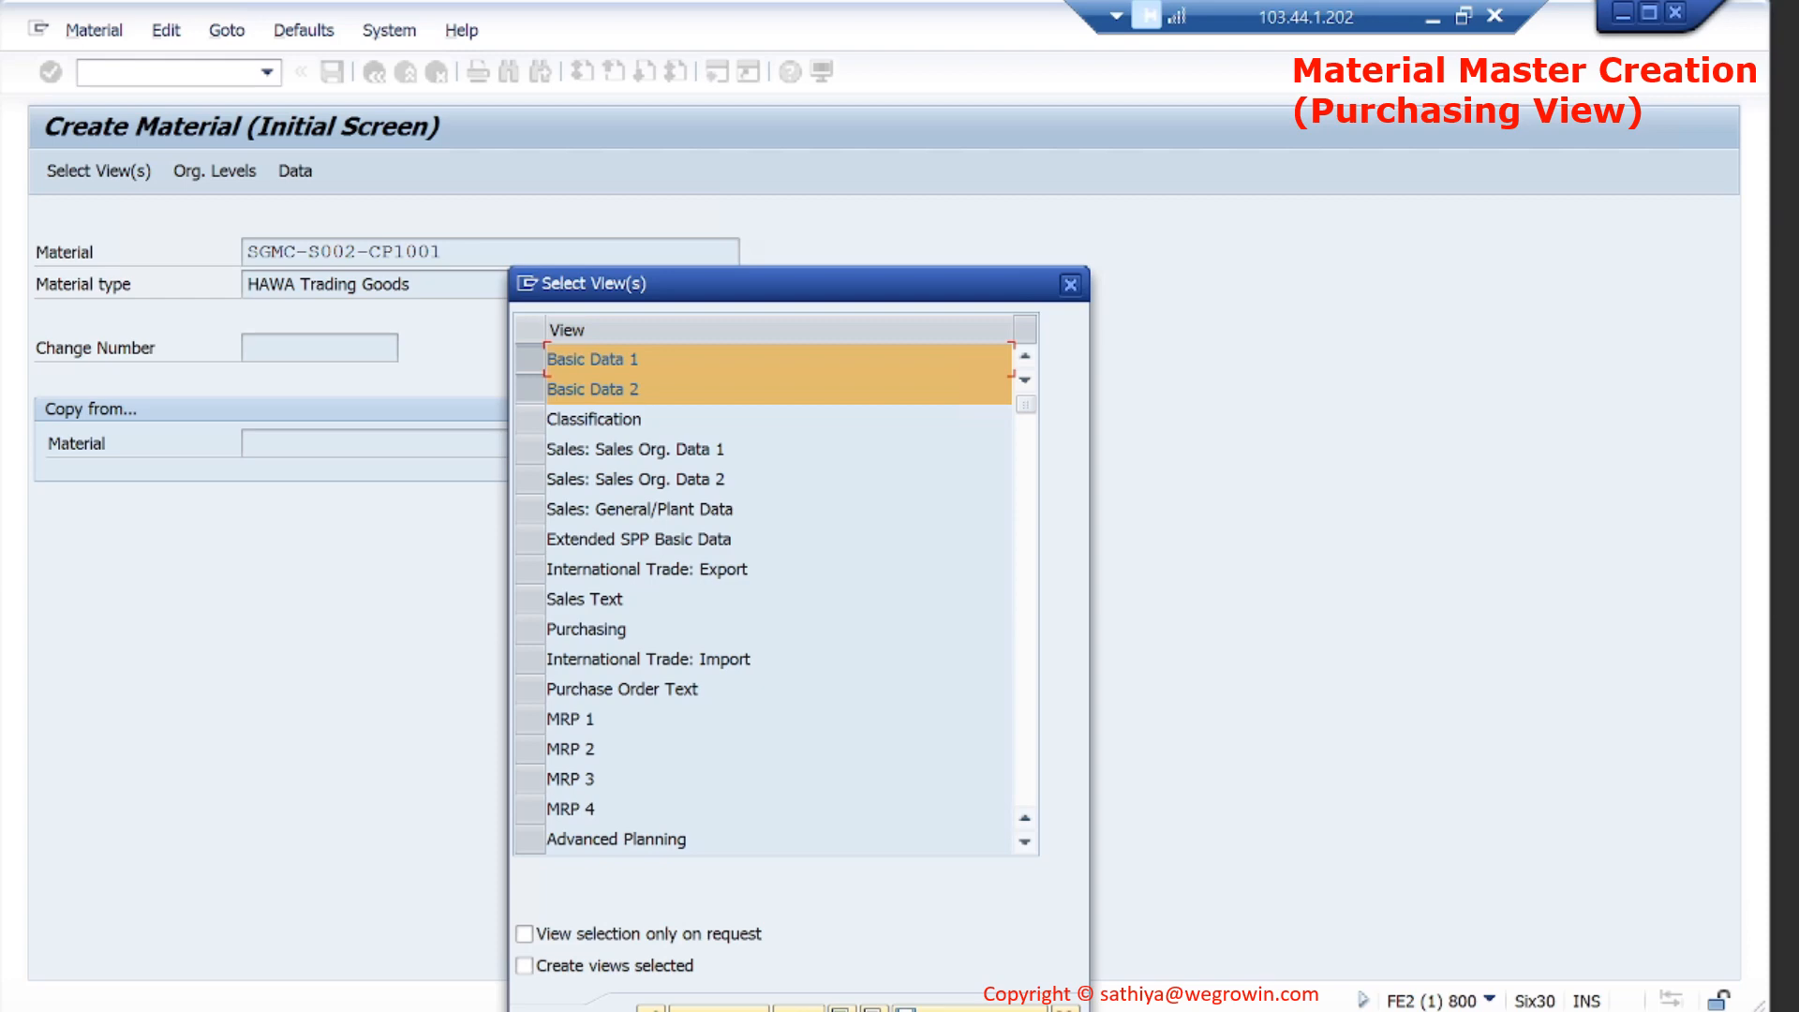
left_click_drag(811, 283, 903, 137)
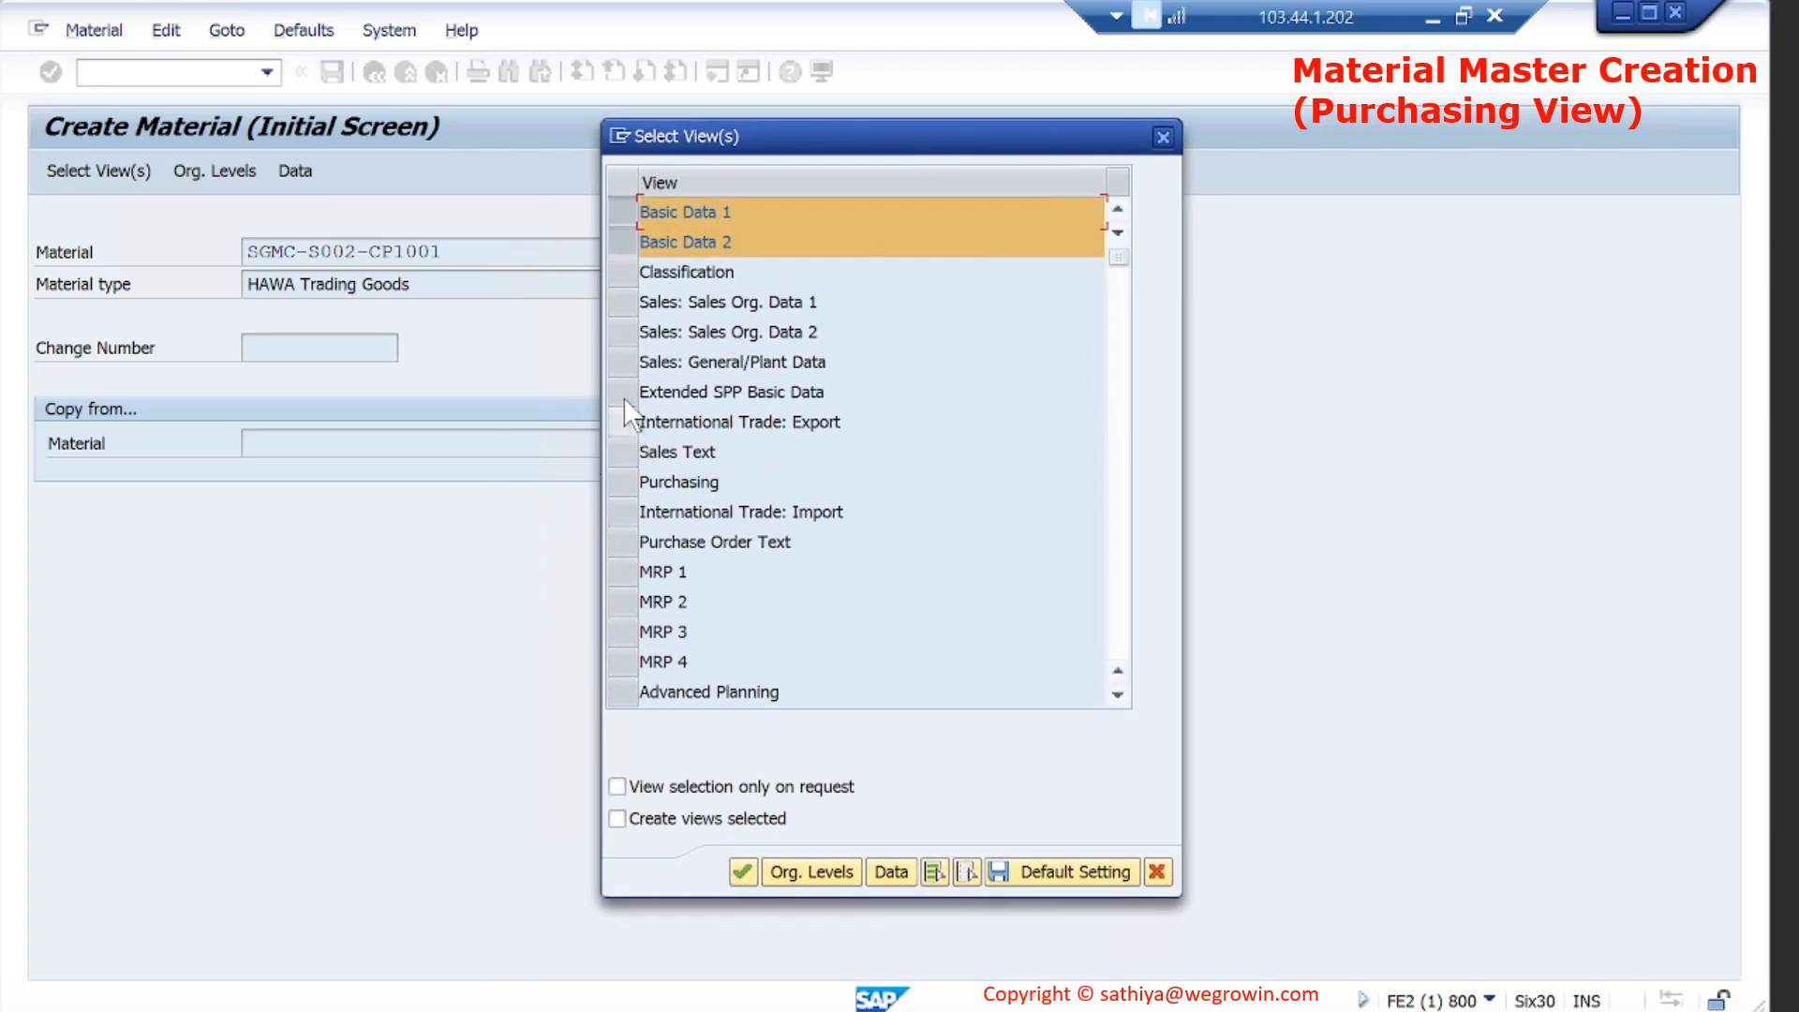
left_click(624, 482)
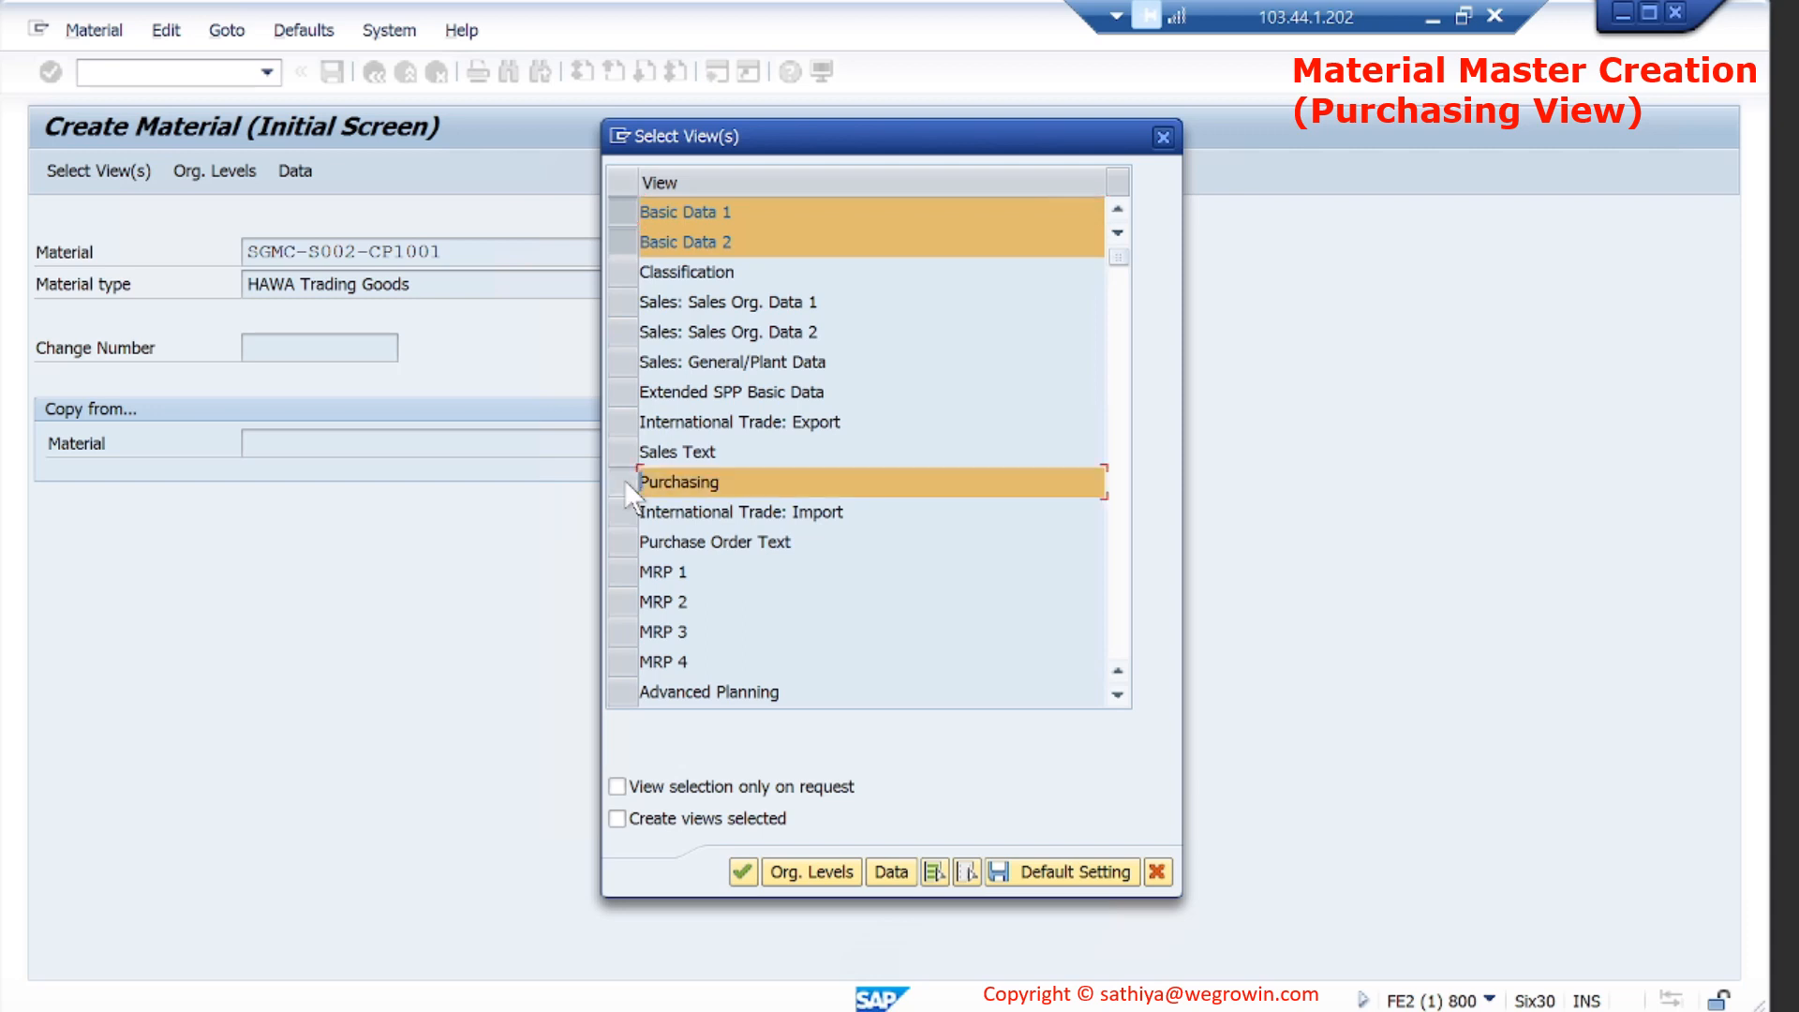
left_click(626, 553)
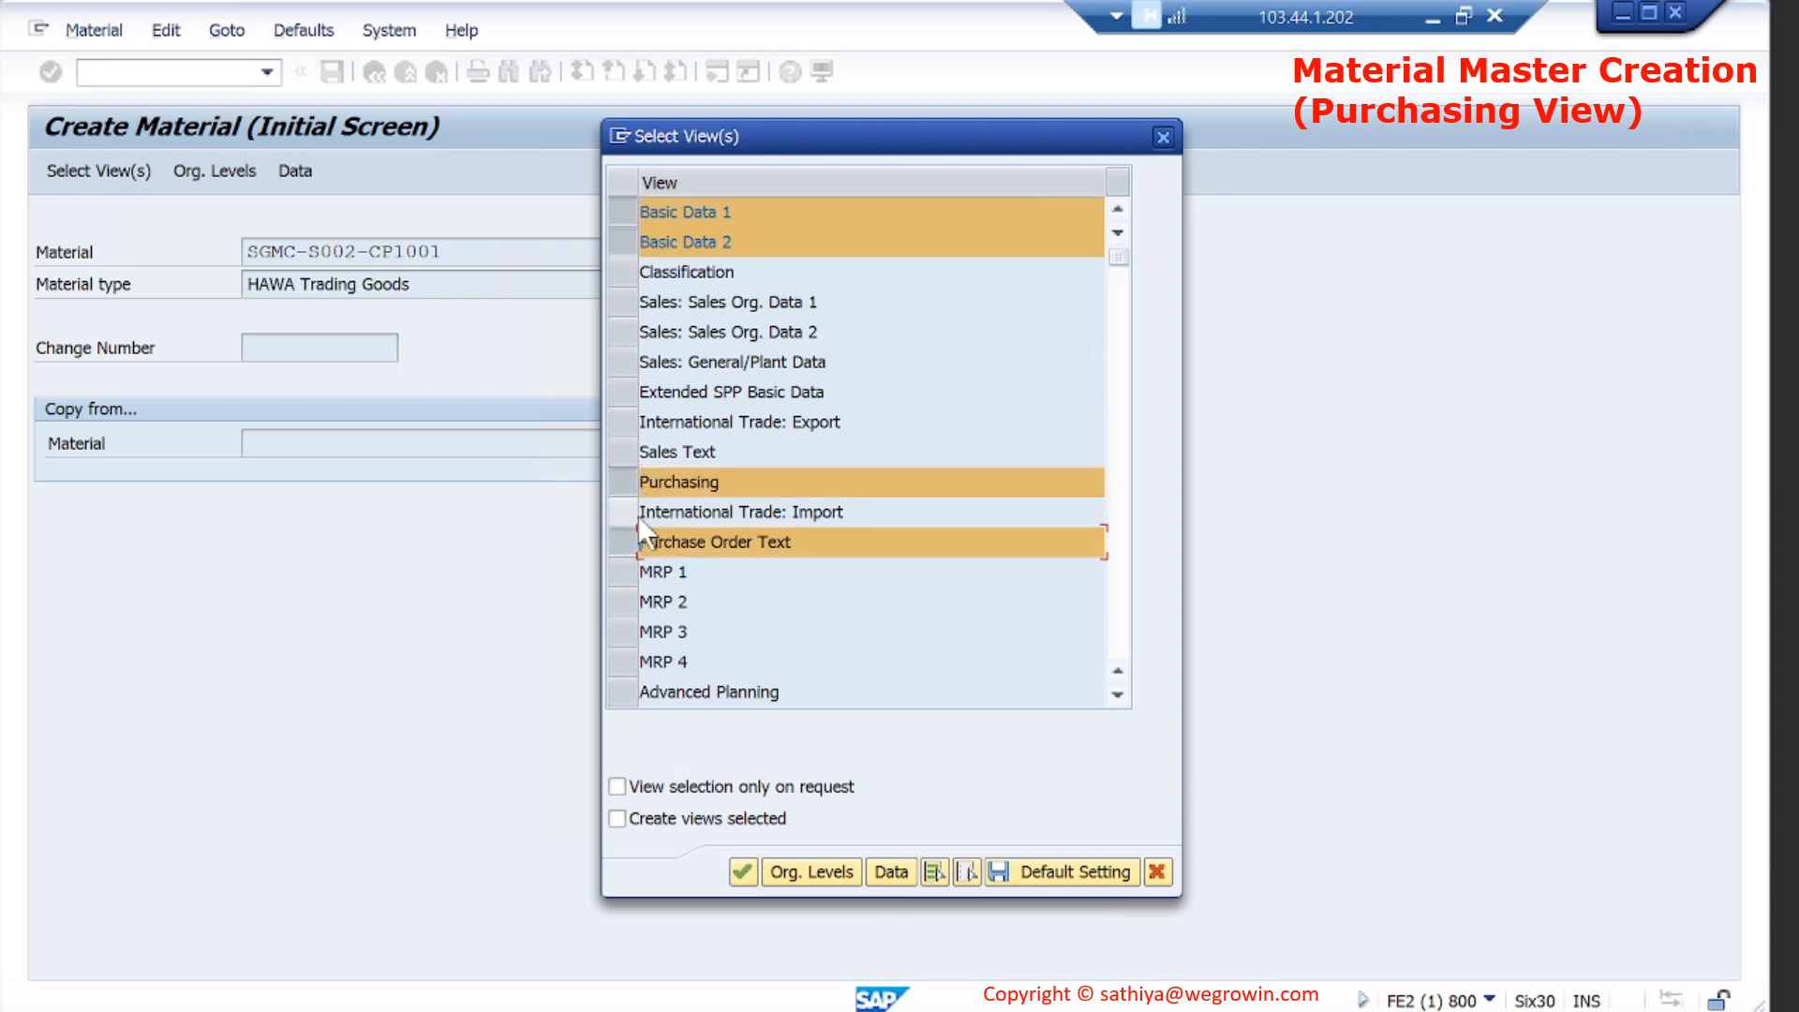
left_click(1073, 875)
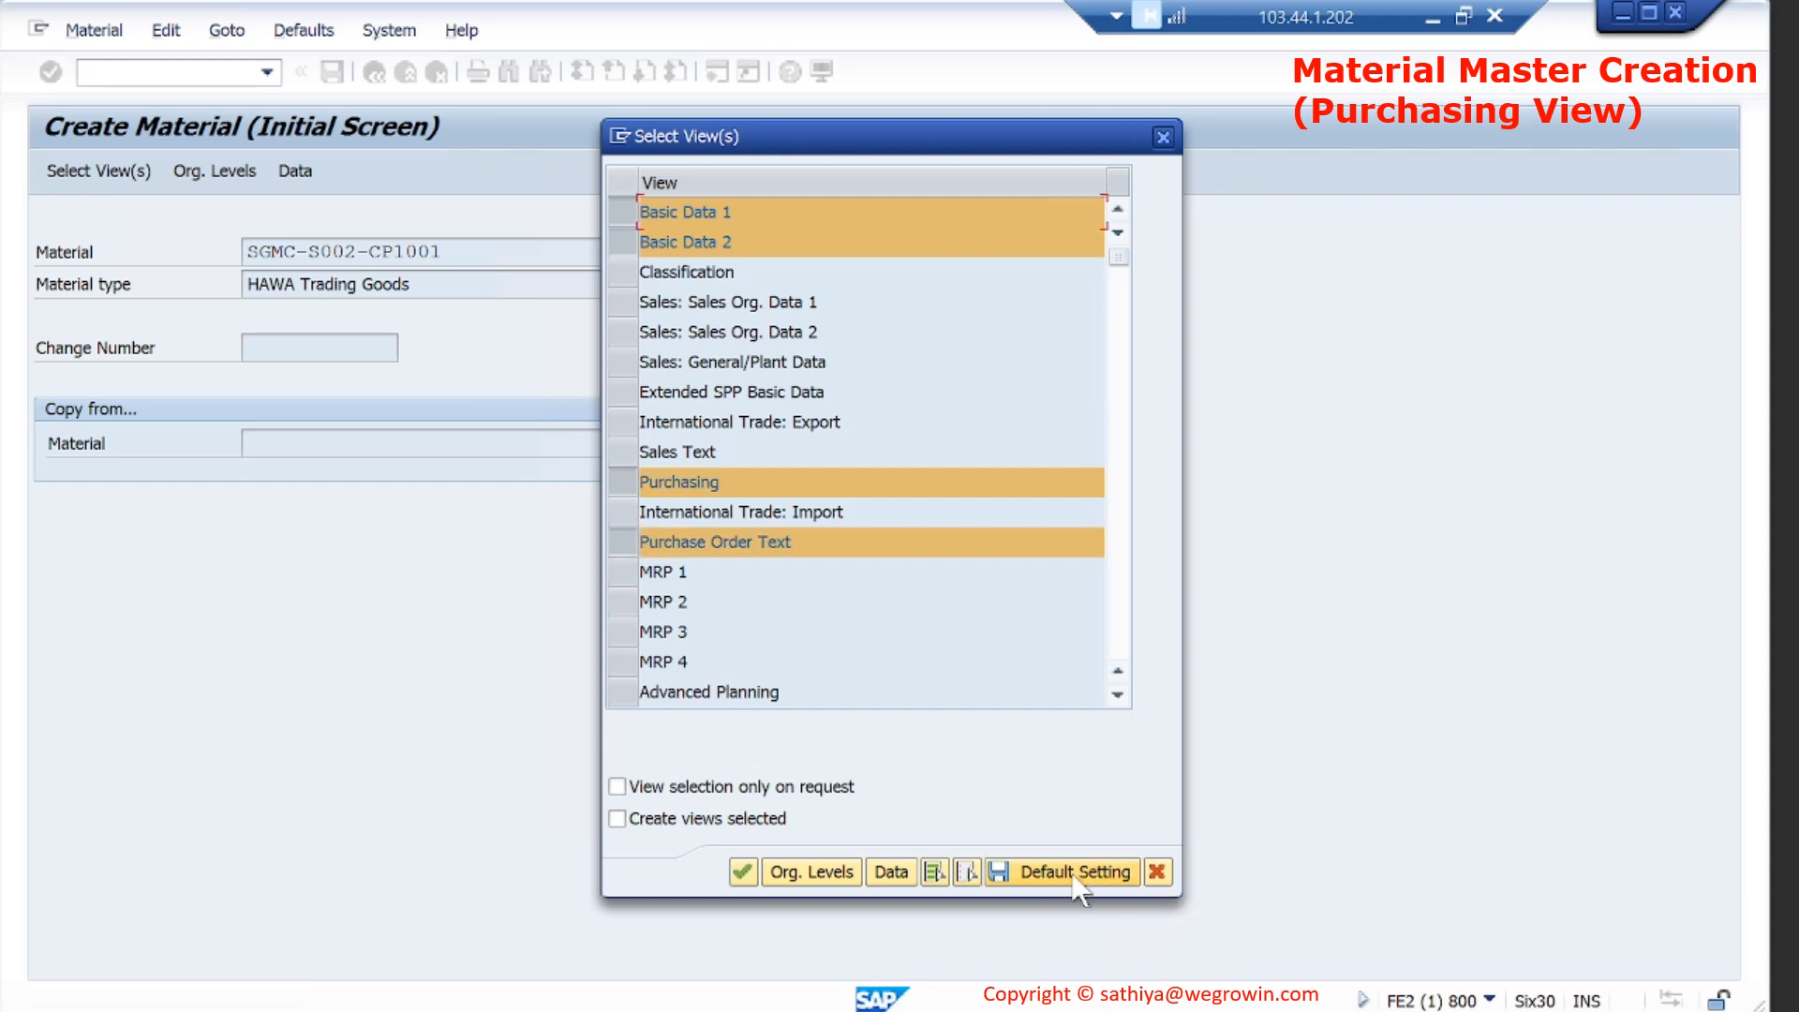
left_click(742, 873)
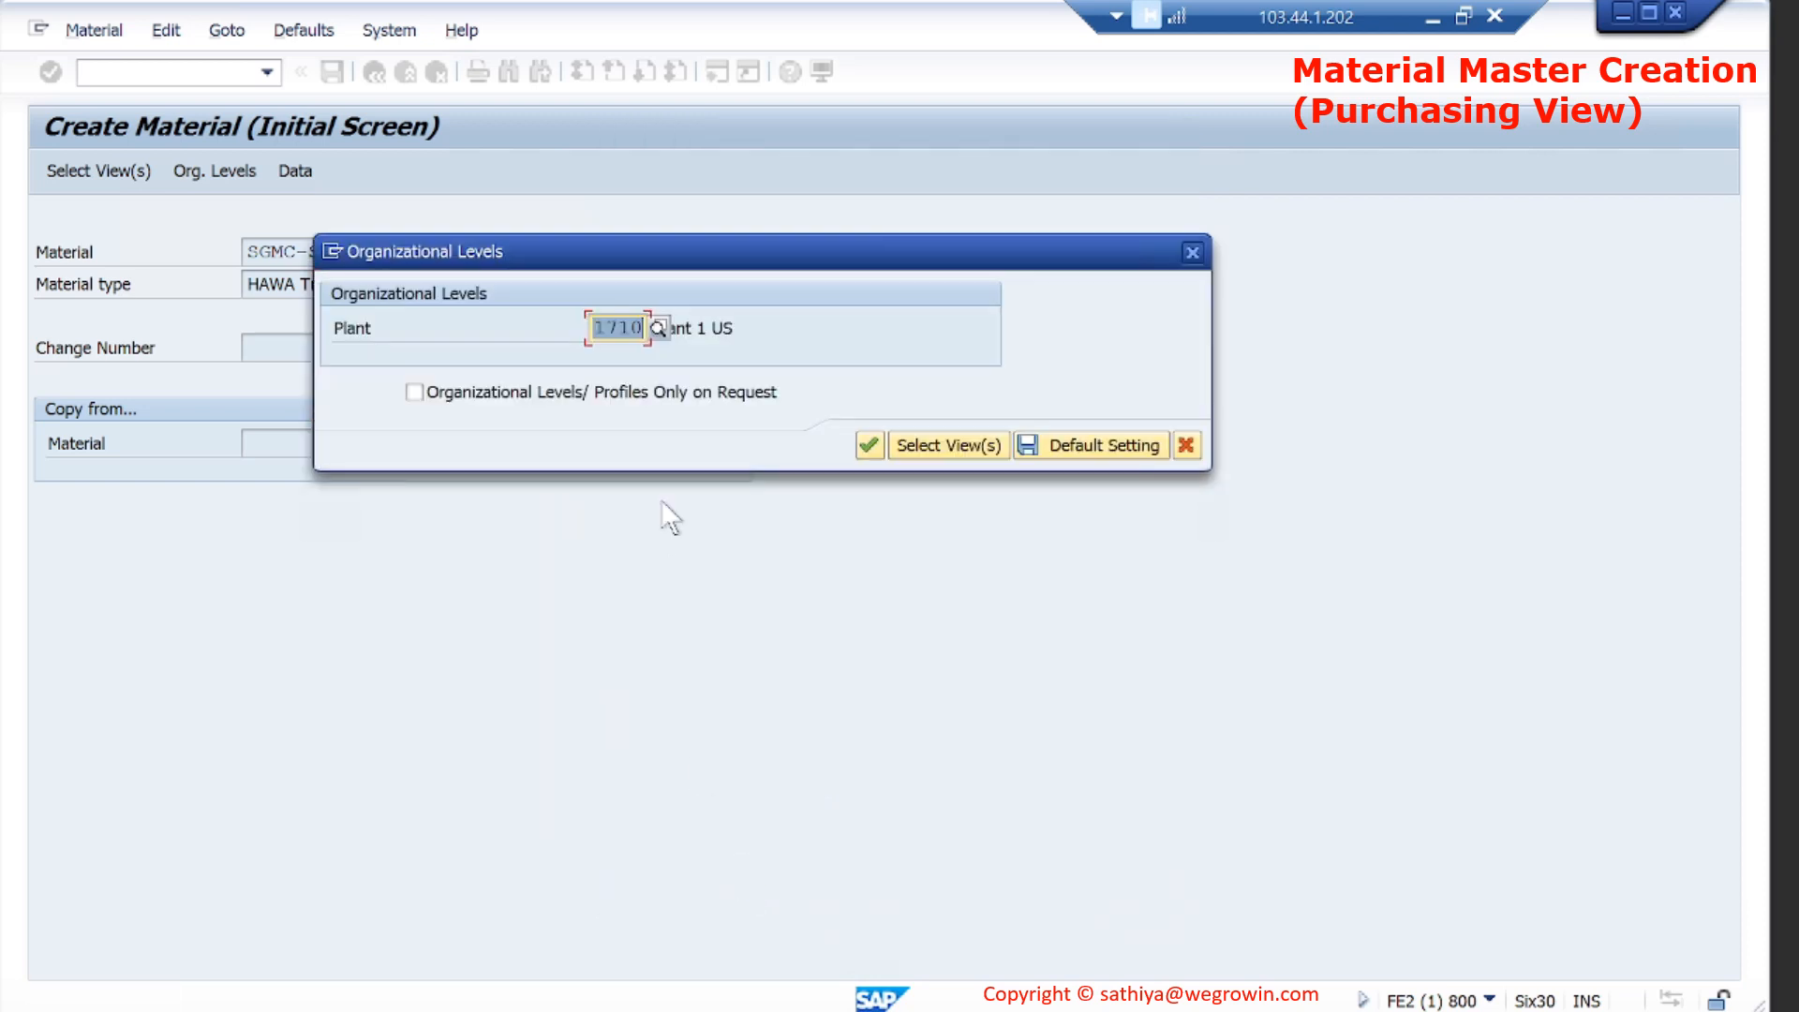
Save plant 1710 as the default organizational level and continue to the material's Purchasing view.
left_click_drag(687, 329, 654, 329)
left_click(1078, 446)
left_click(867, 441)
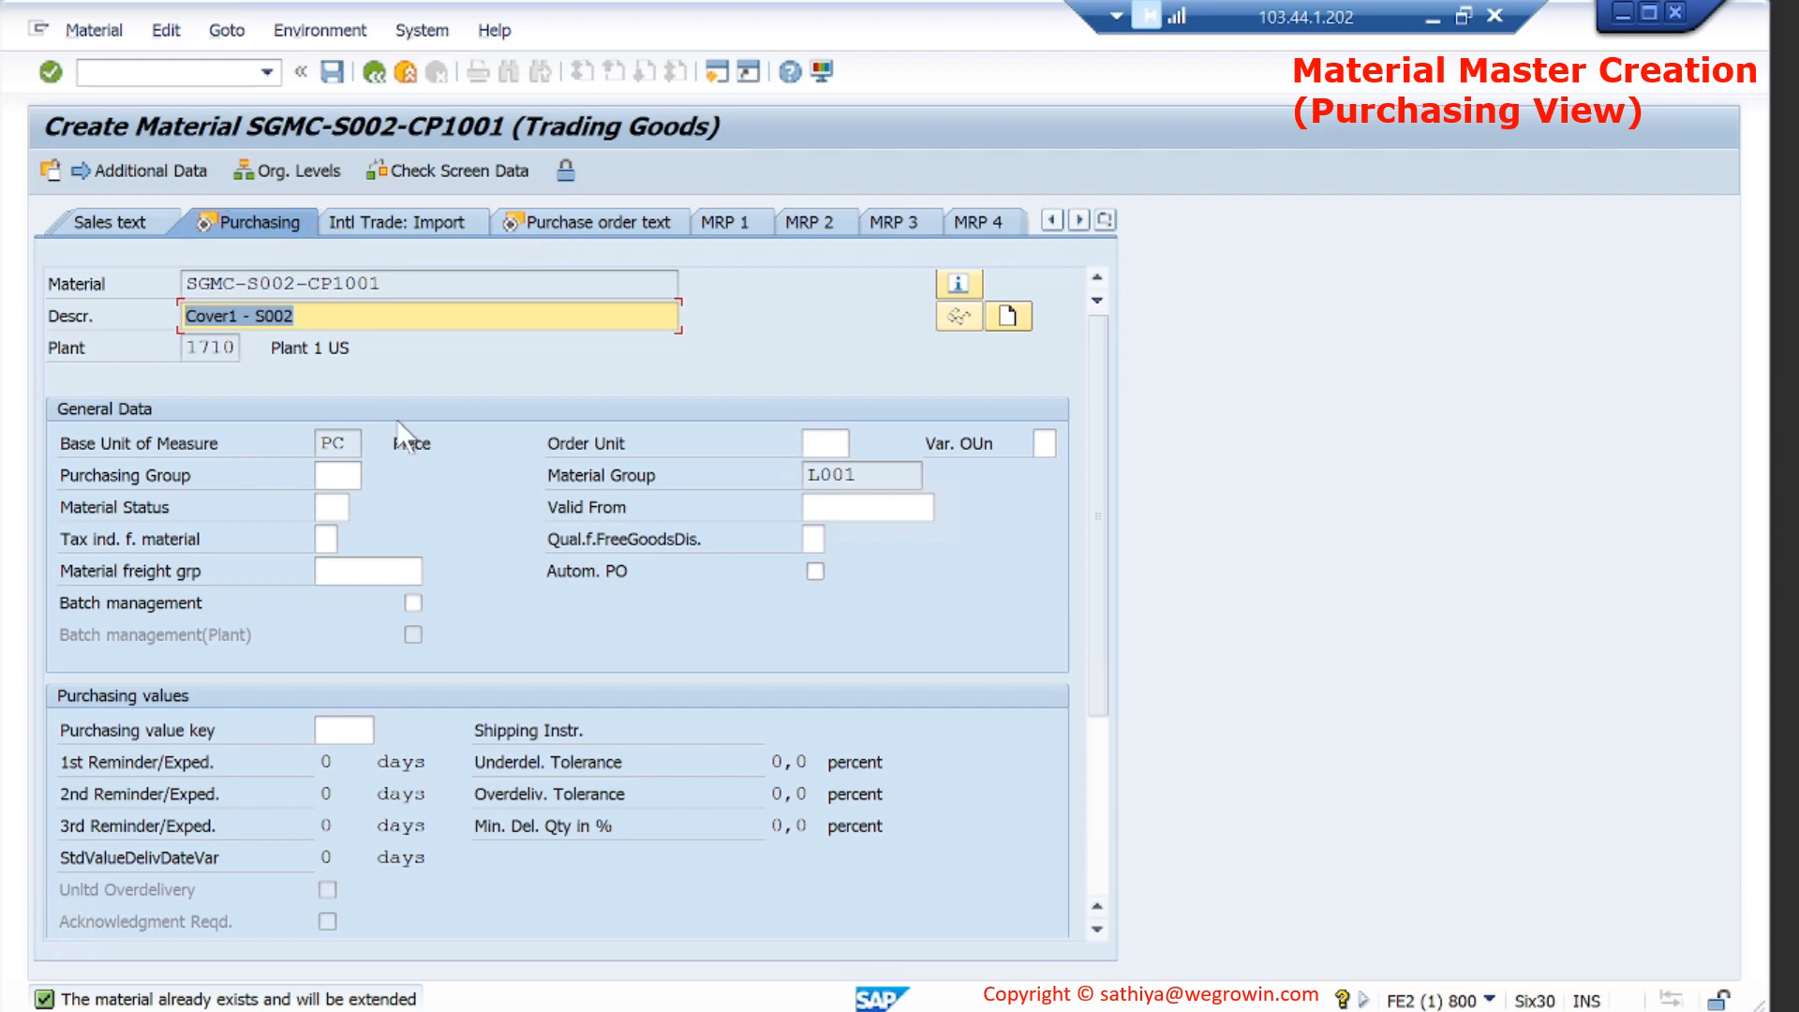
Read the field help on the purchase order unit of measure, including when the base unit applies.
key("Tab")
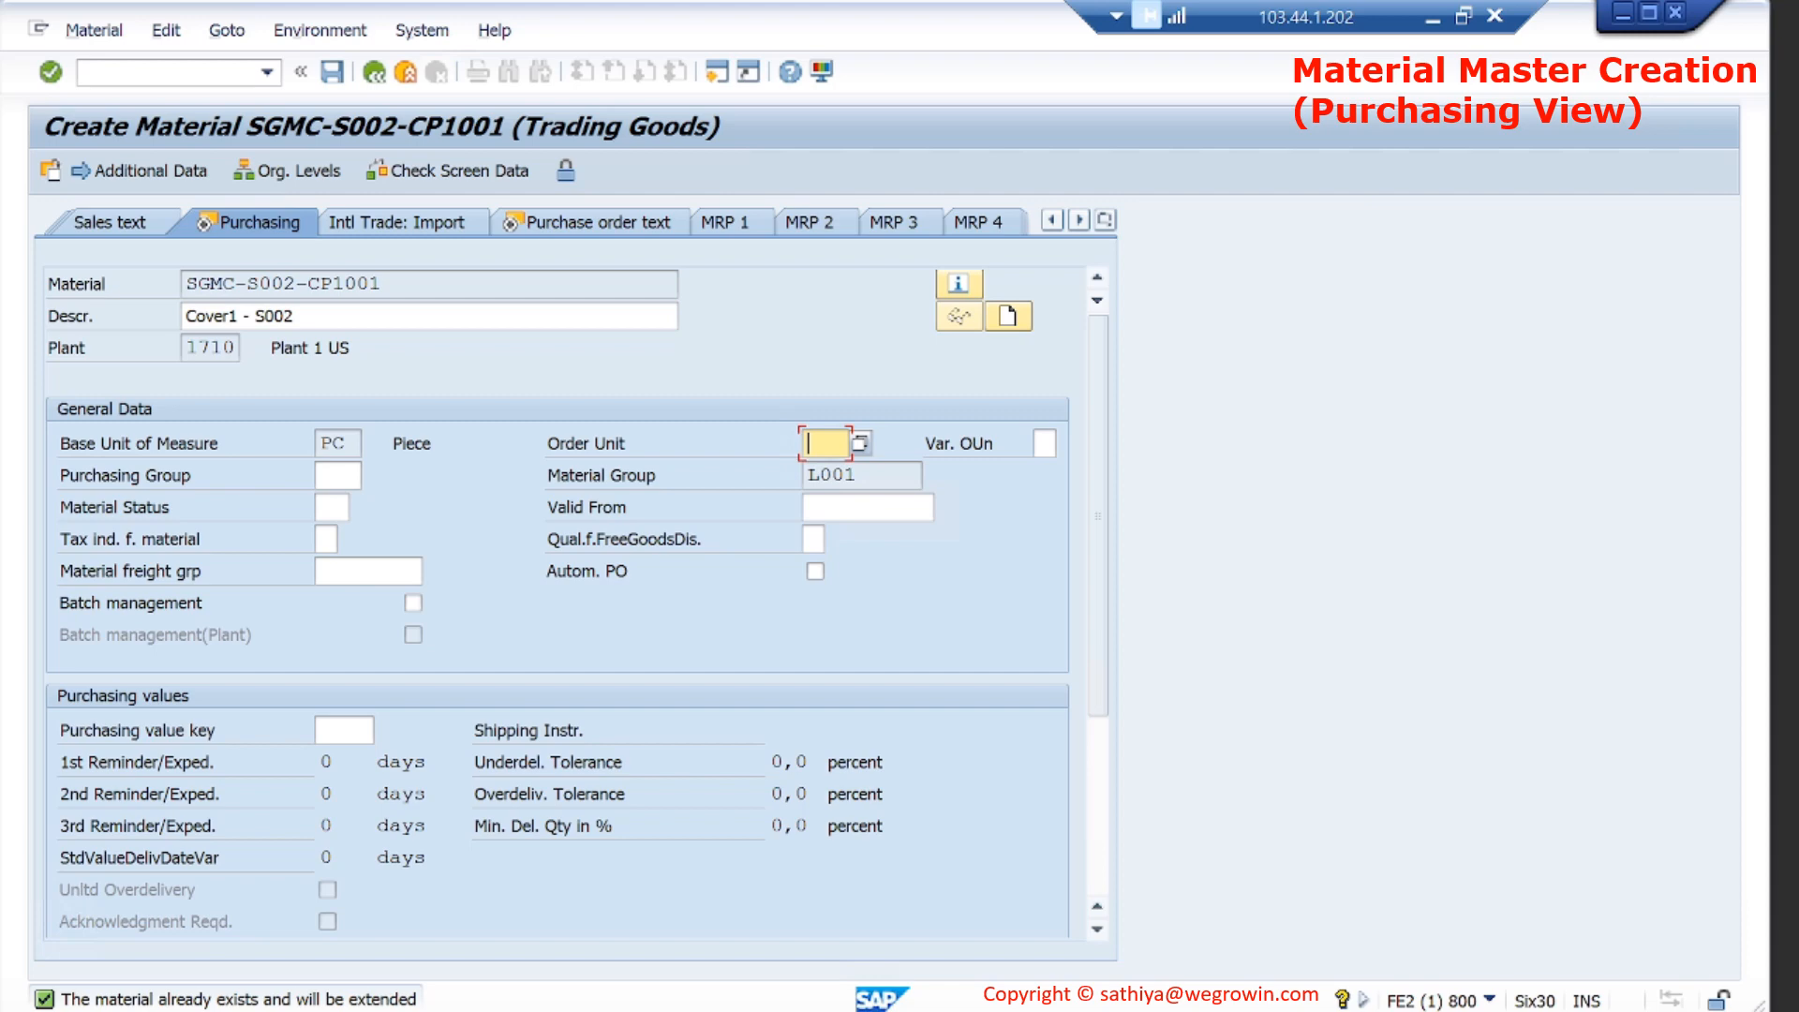
key("F1")
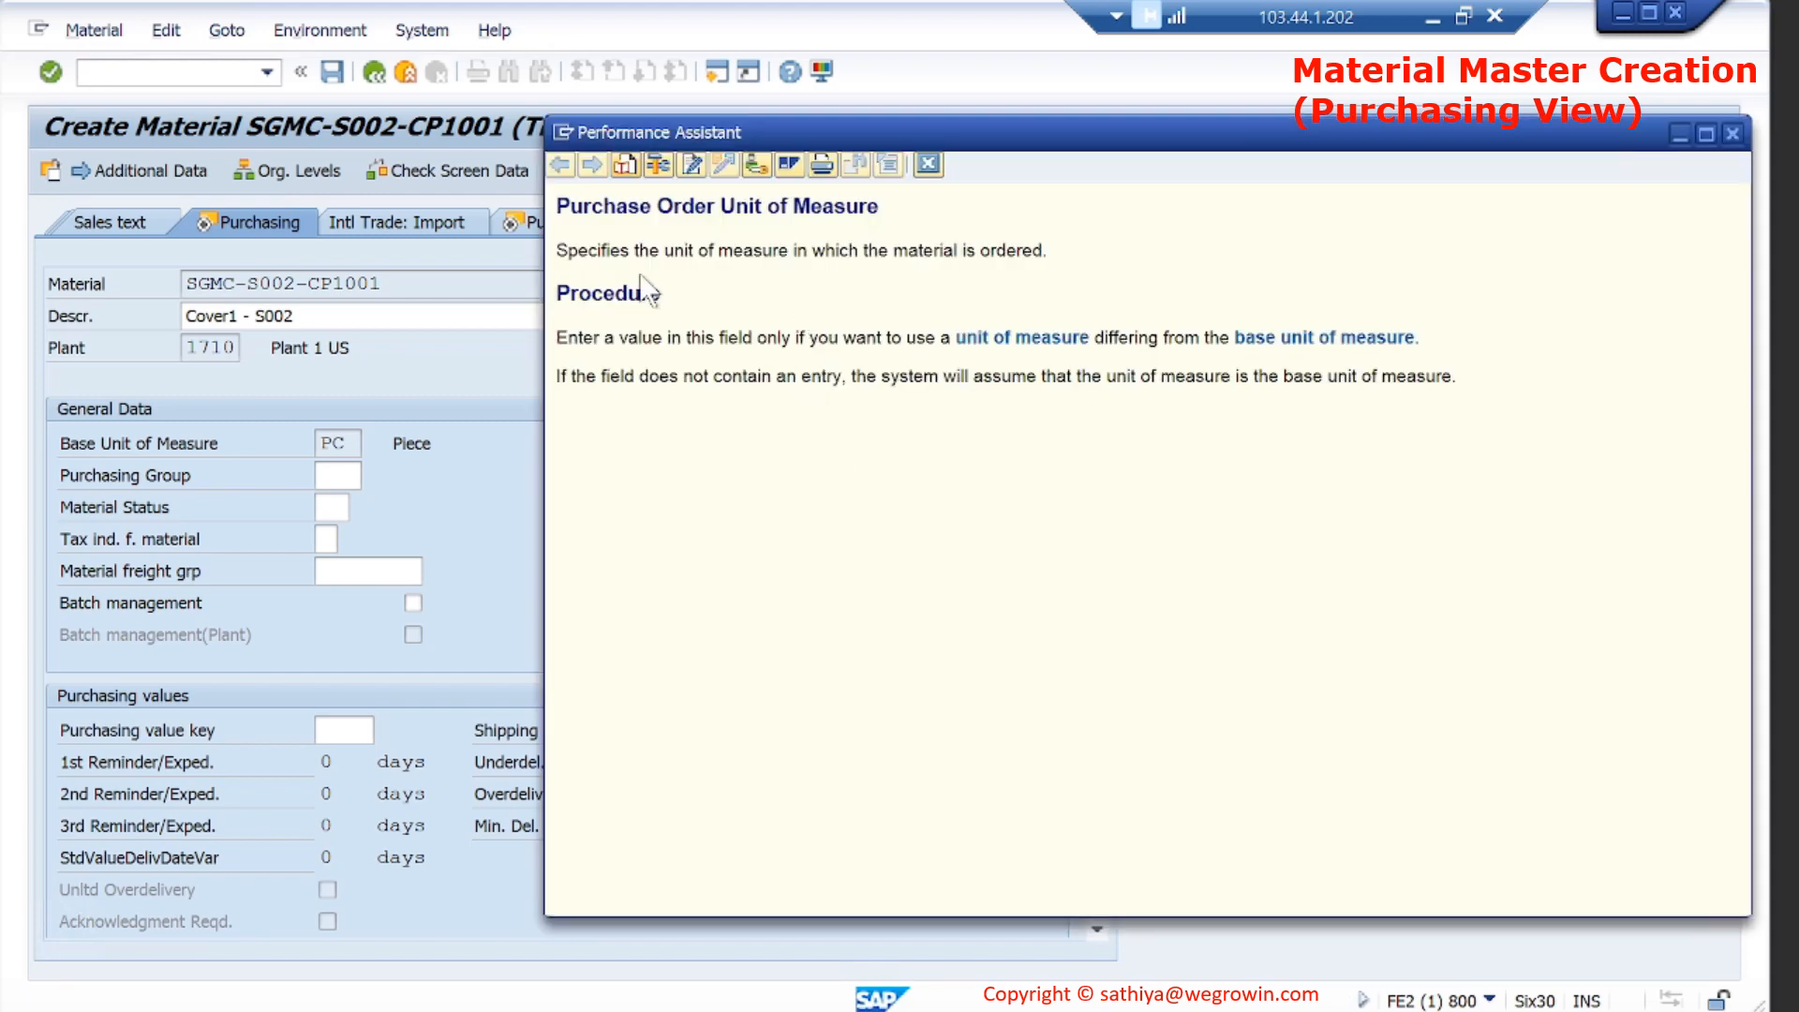
left_click_drag(634, 250, 795, 251)
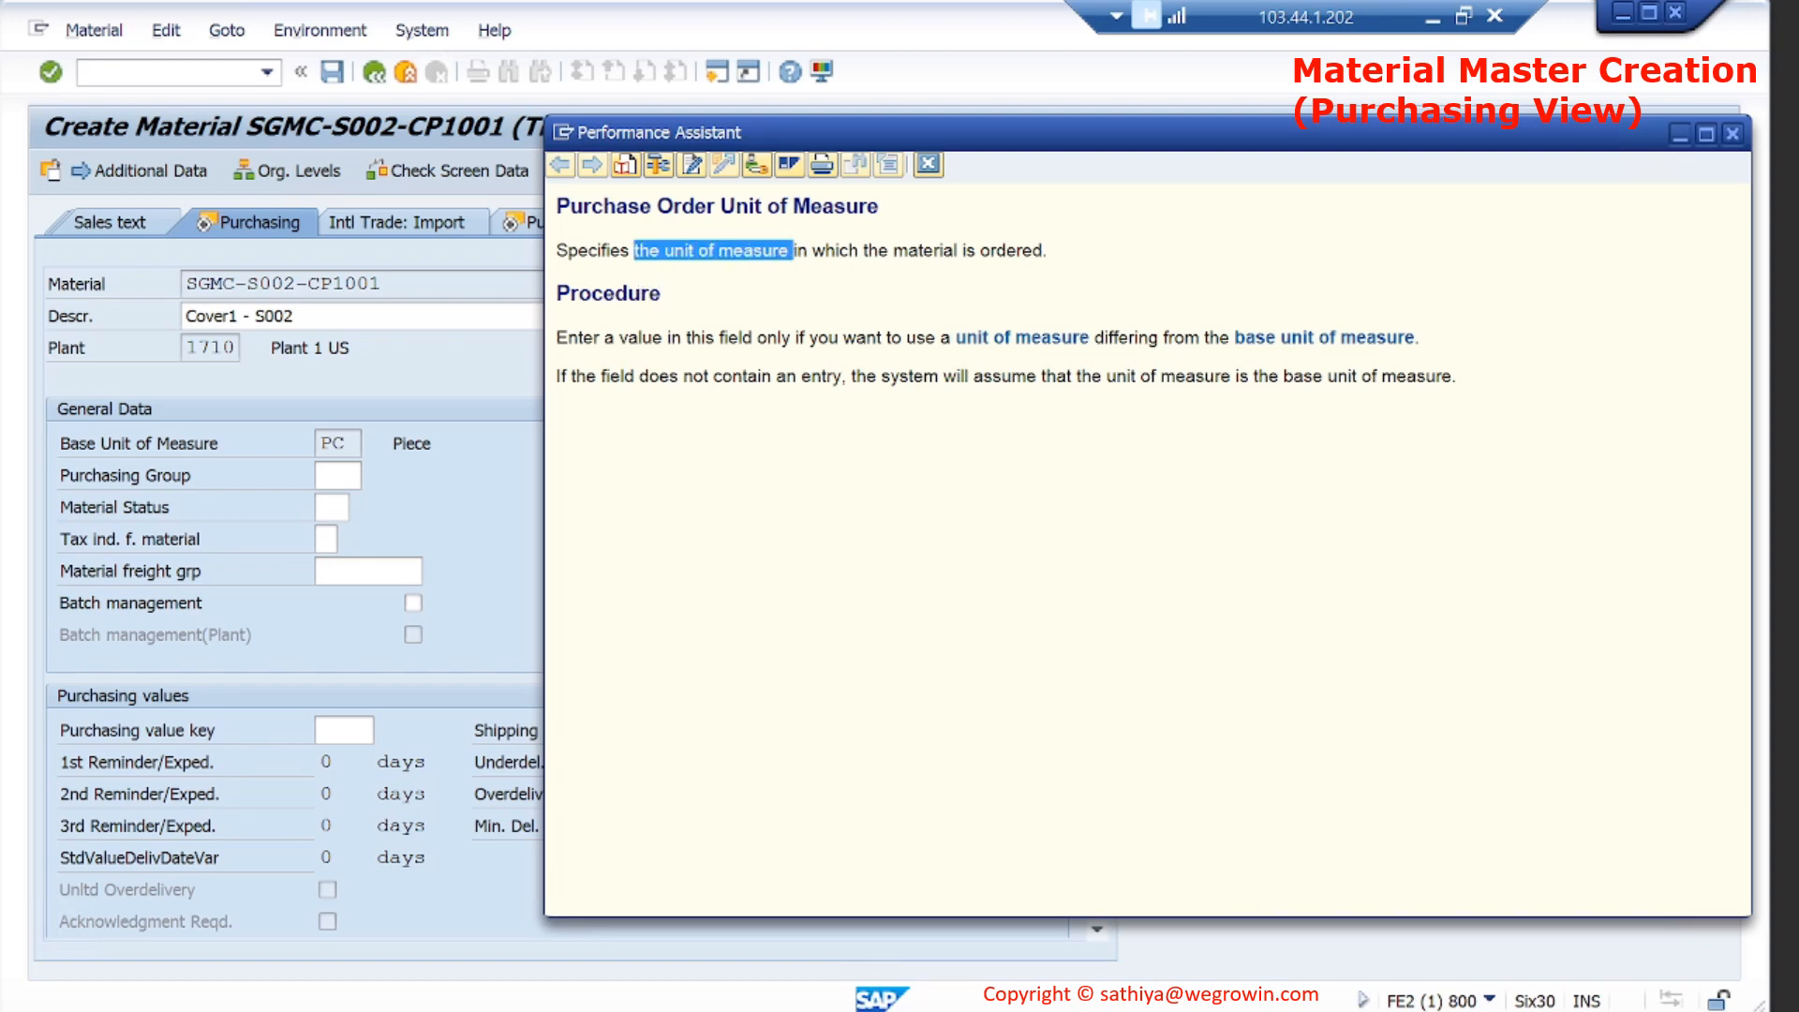
left_click(794, 250)
left_click_drag(570, 376, 1453, 376)
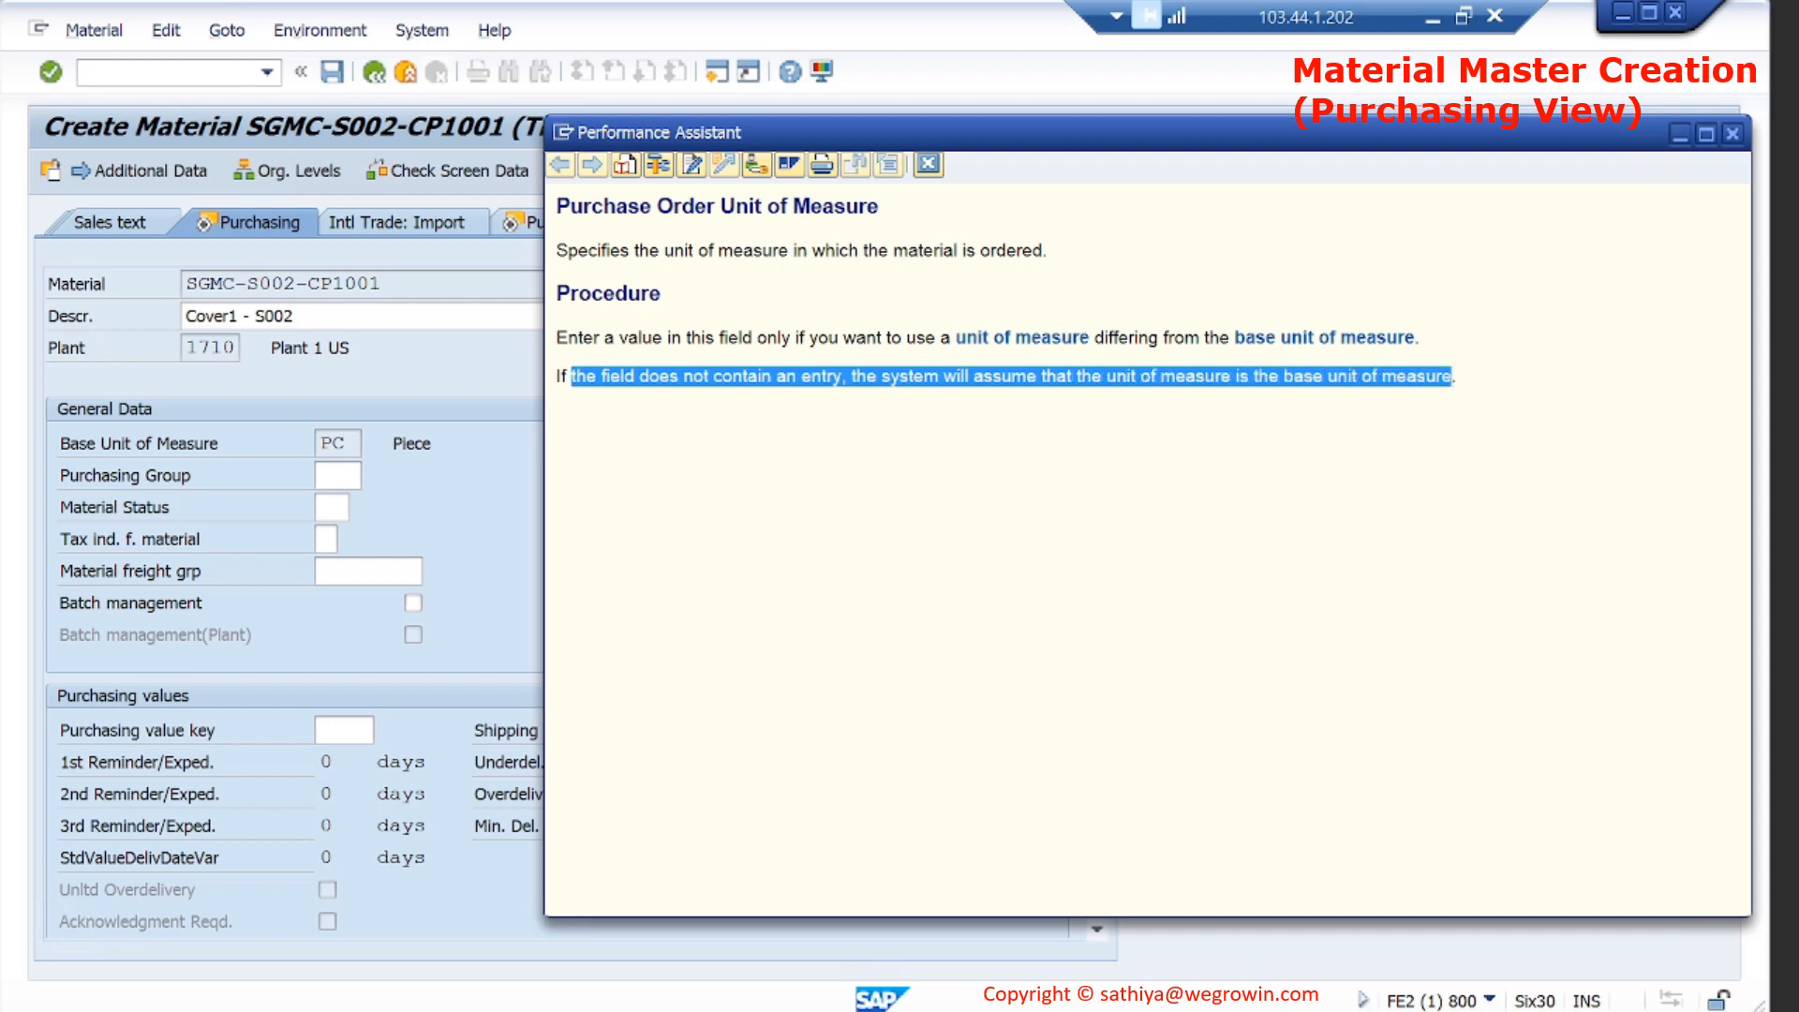
left_click(1151, 507)
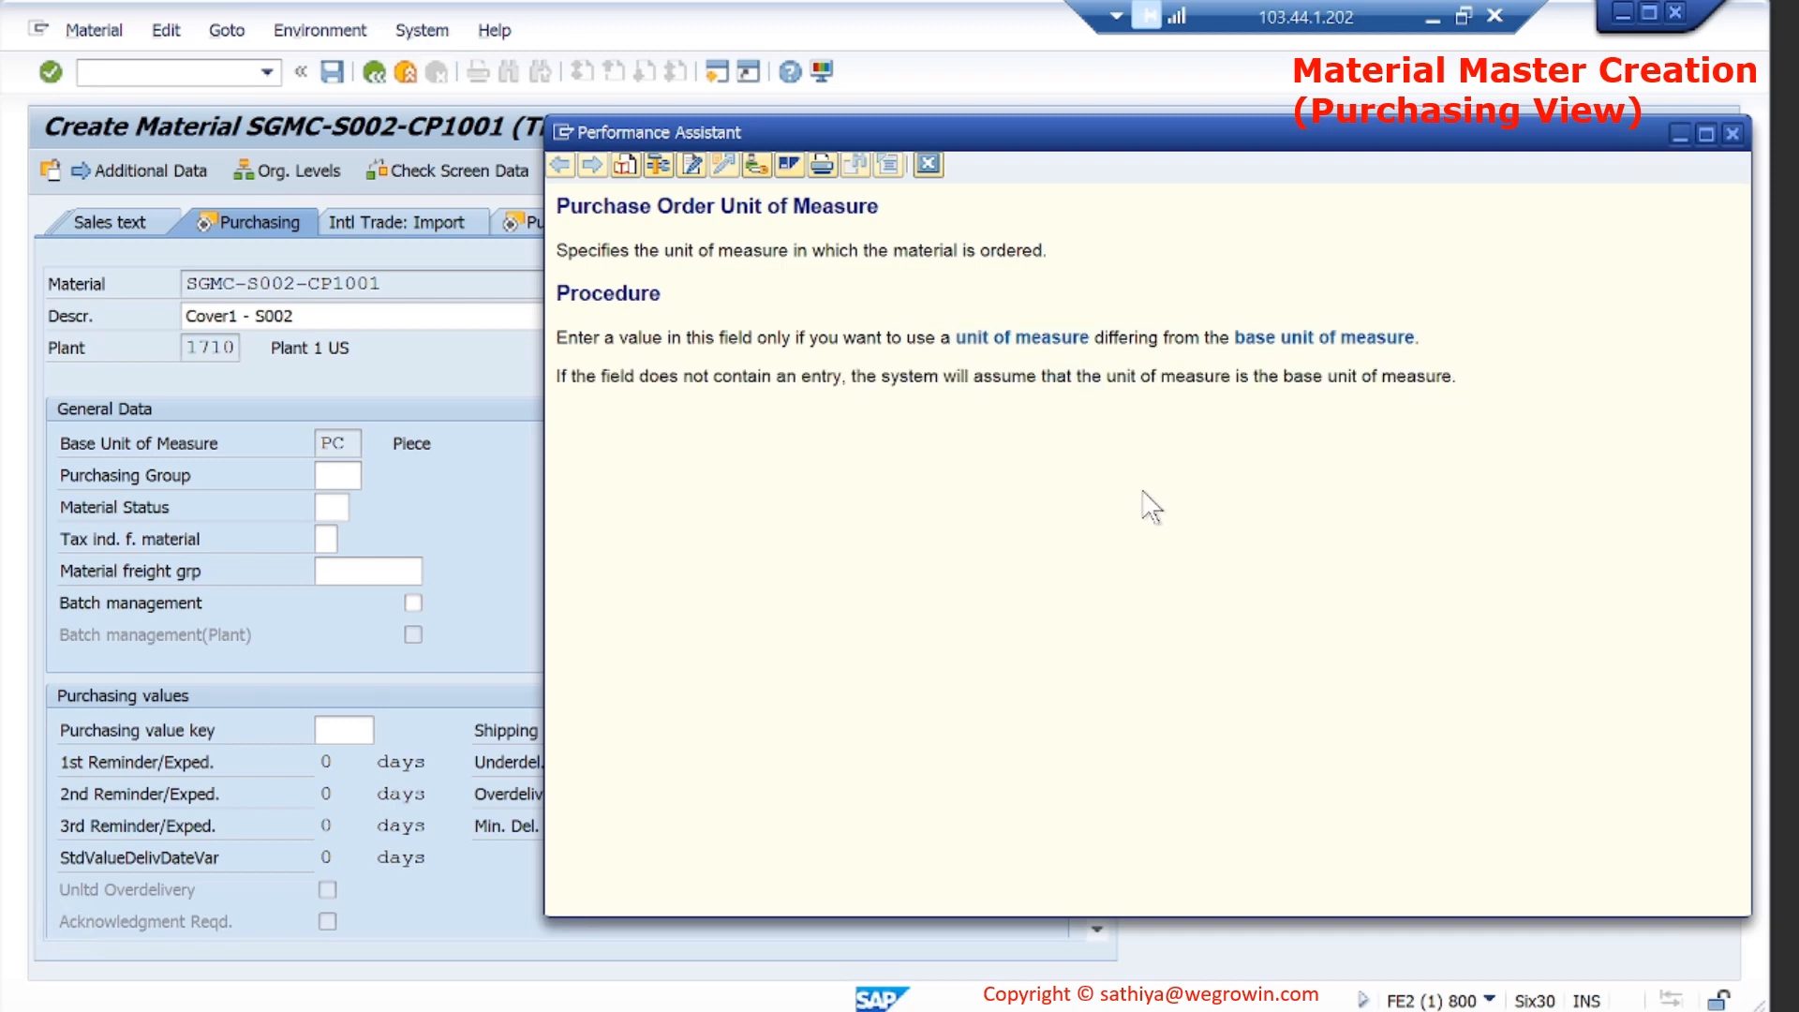
left_click(1732, 136)
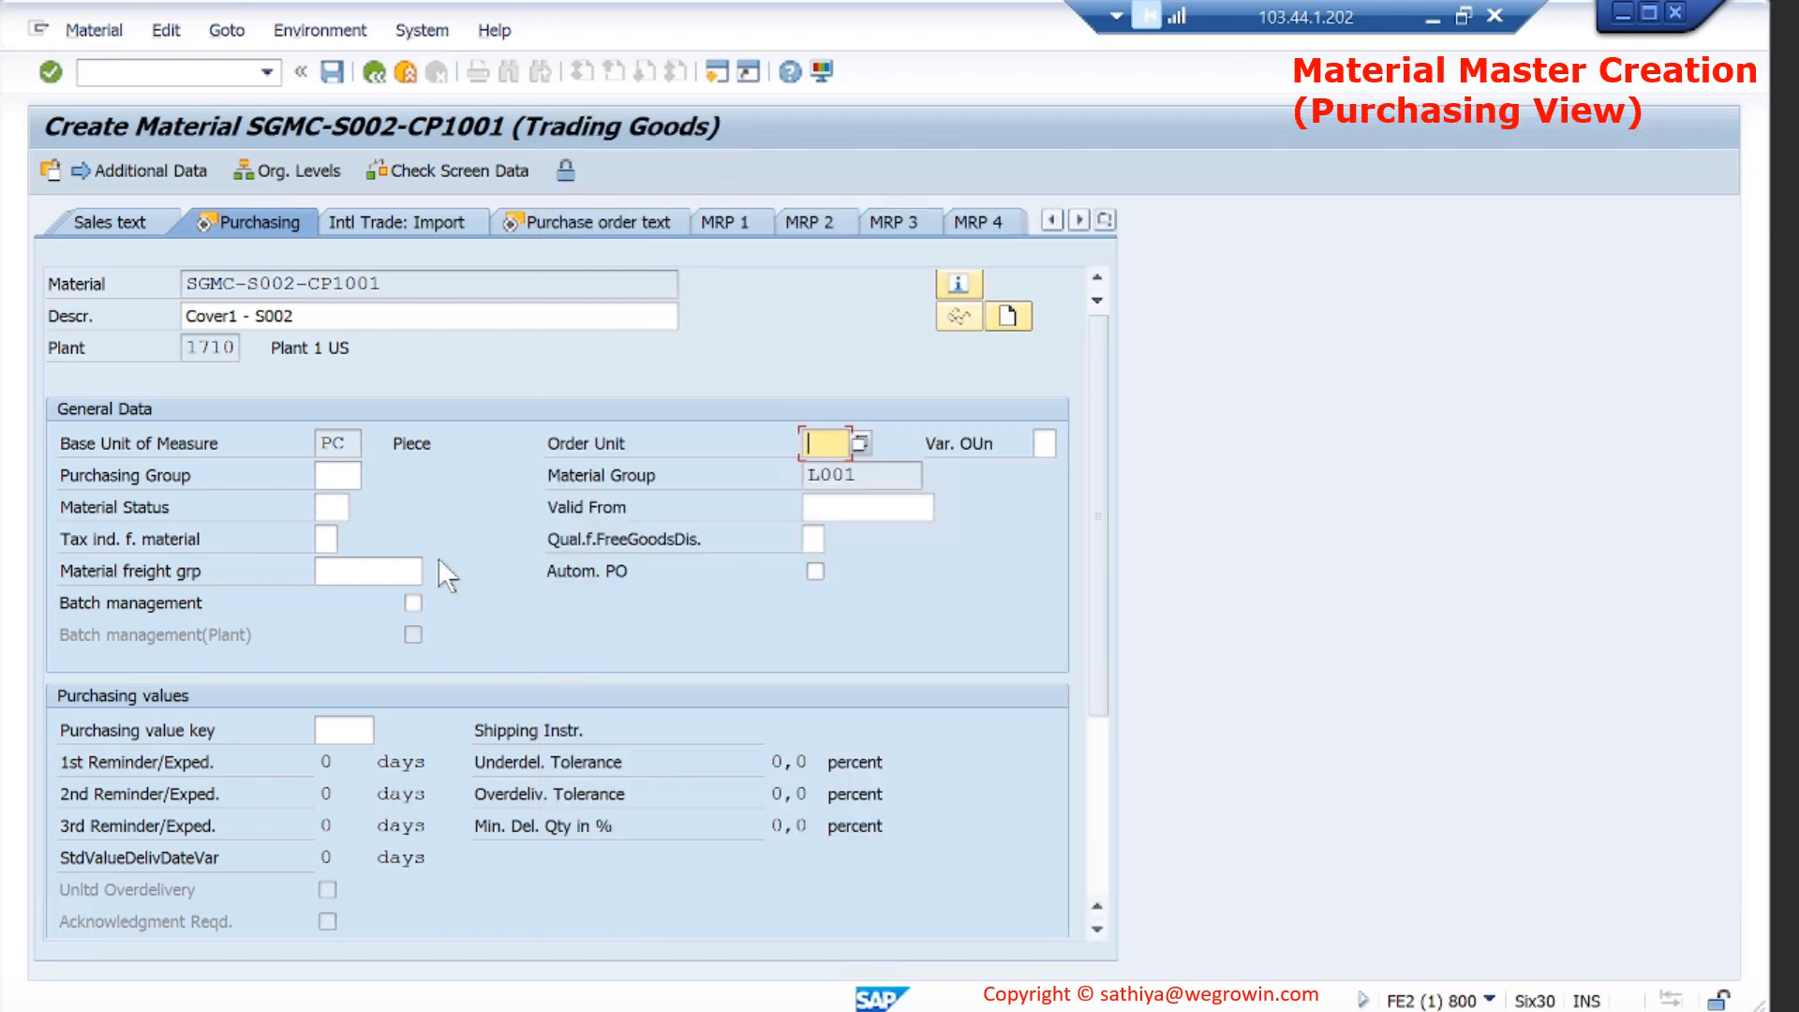
Assign purchasing group 001 (Group 001) from the list of possible entries in the general data.
left_click(337, 475)
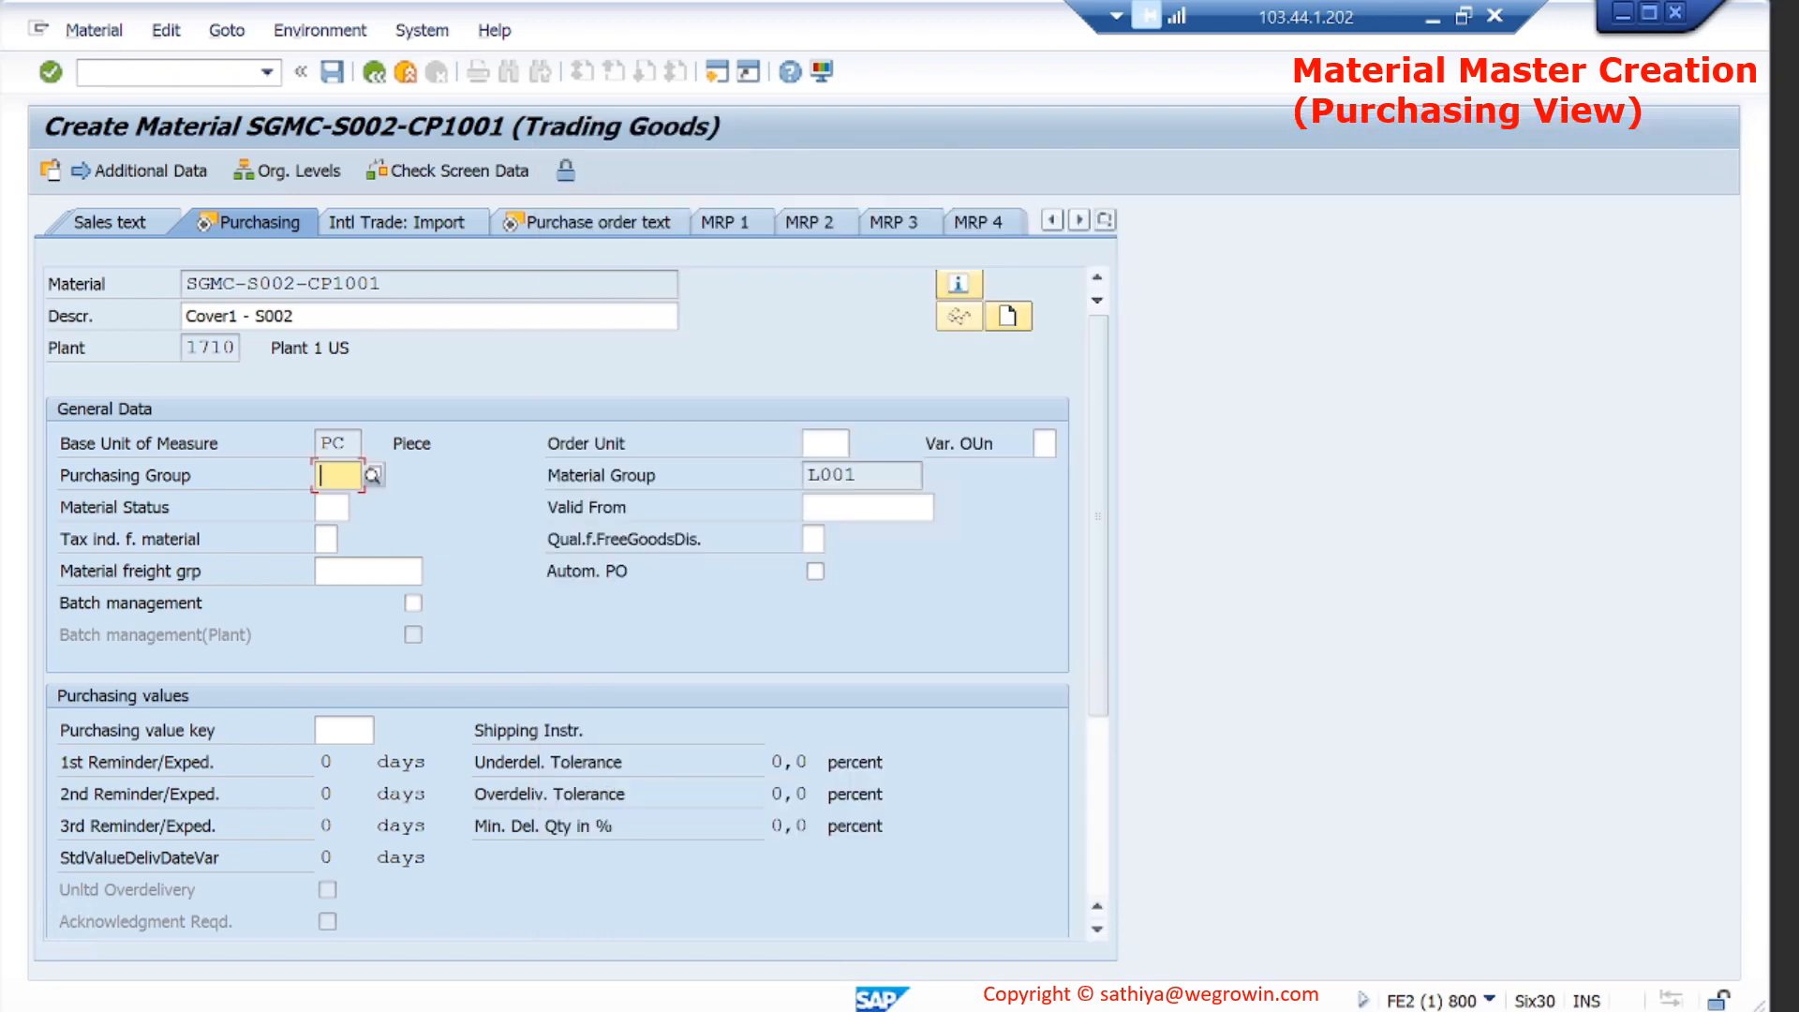
left_click(373, 474)
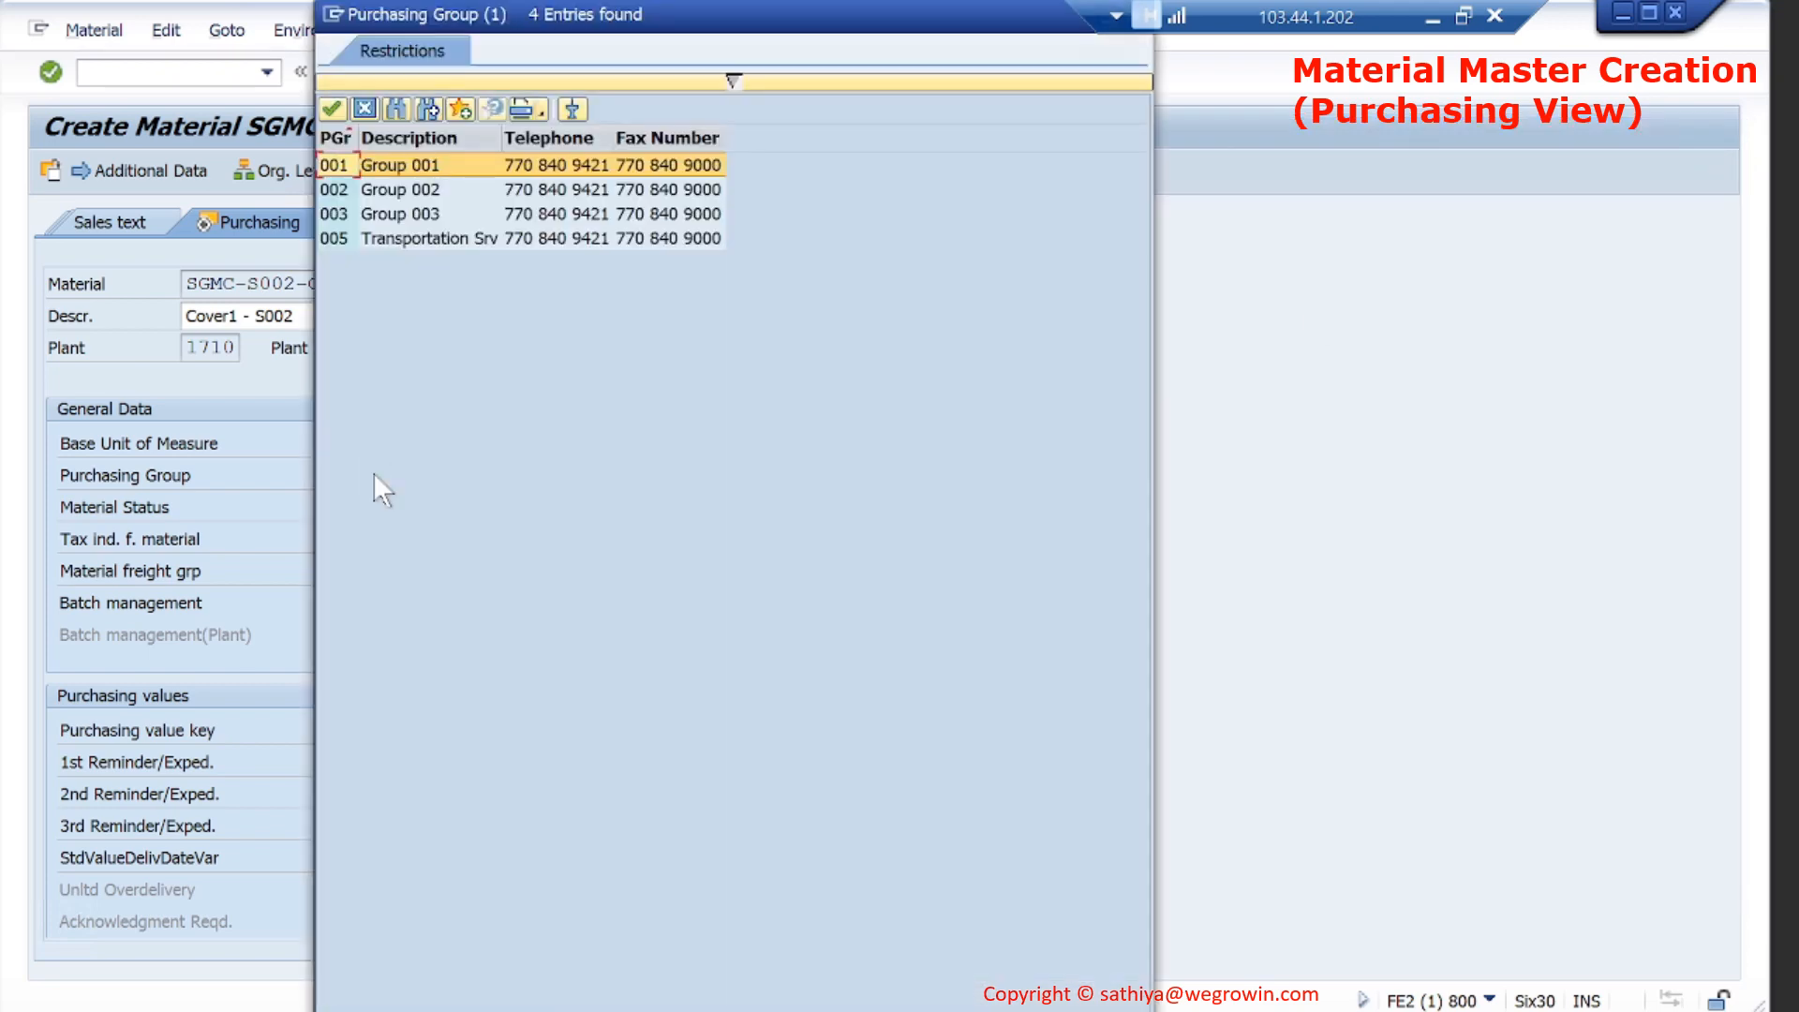
double_click(339, 167)
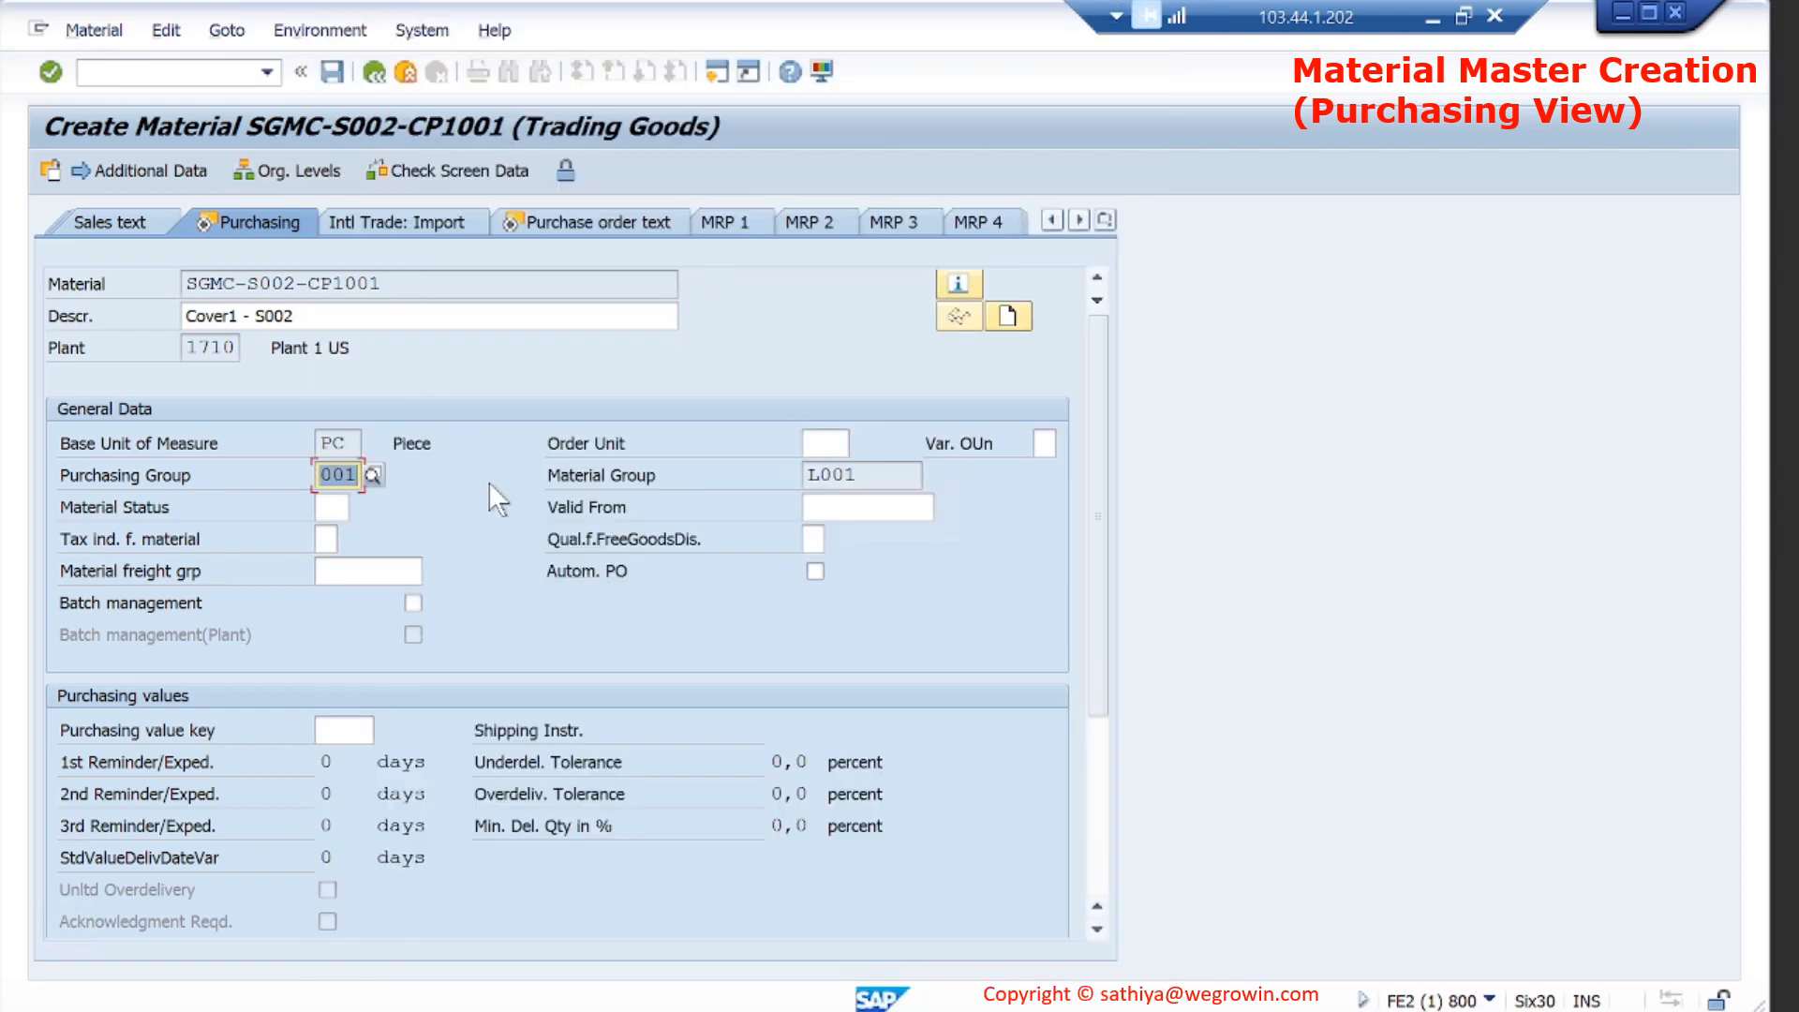
left_click(862, 475)
left_click(346, 443)
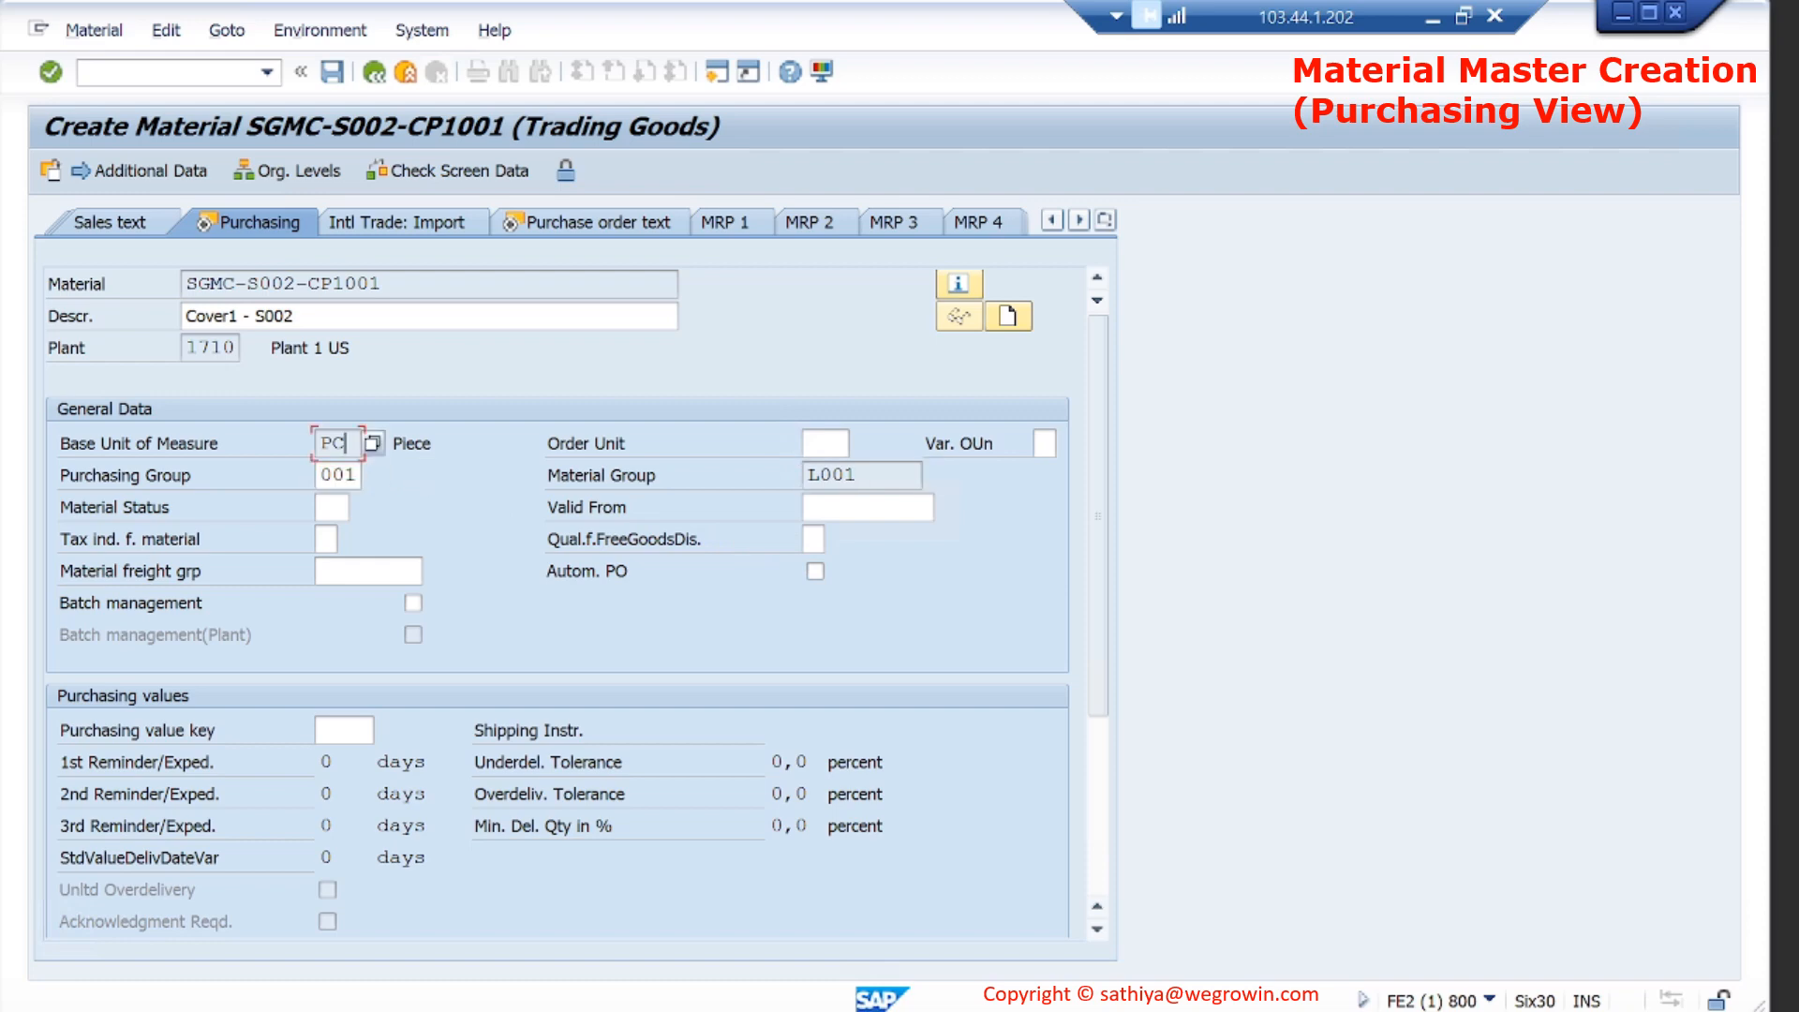
Set the plant-specific material status to 03 (Use) from its list of possible entries.
left_click(331, 508)
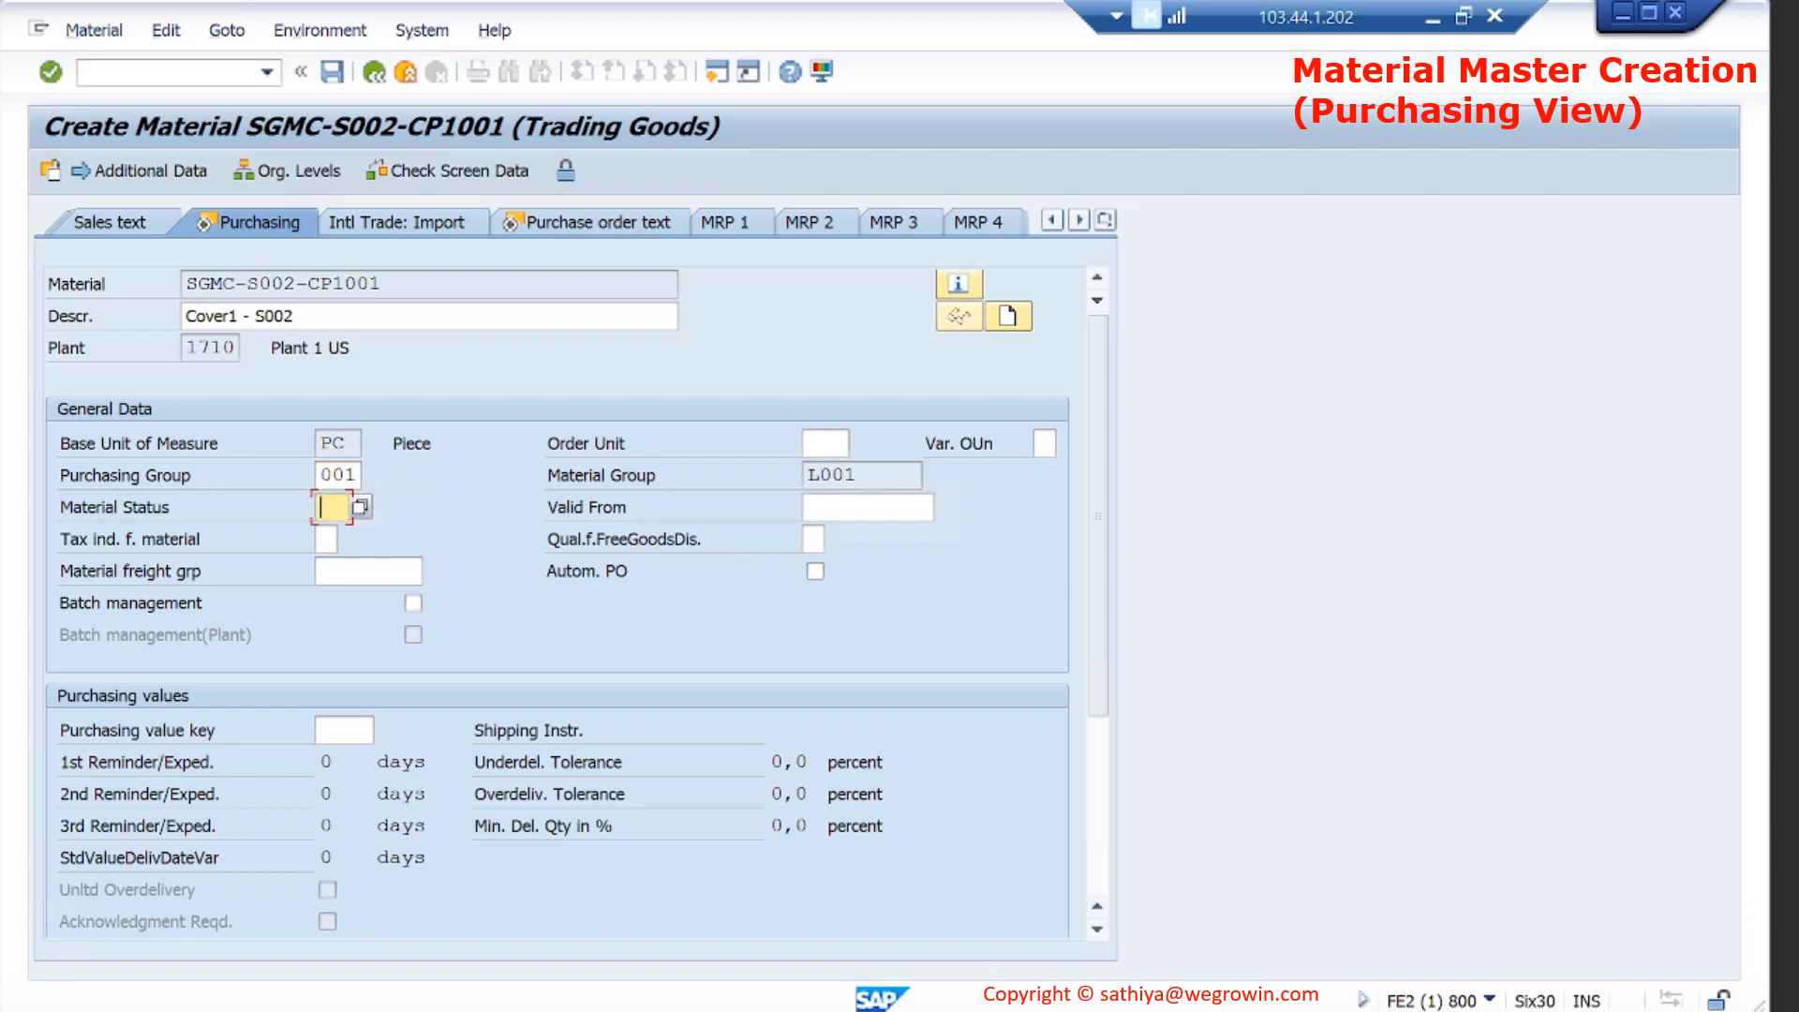
left_click(361, 508)
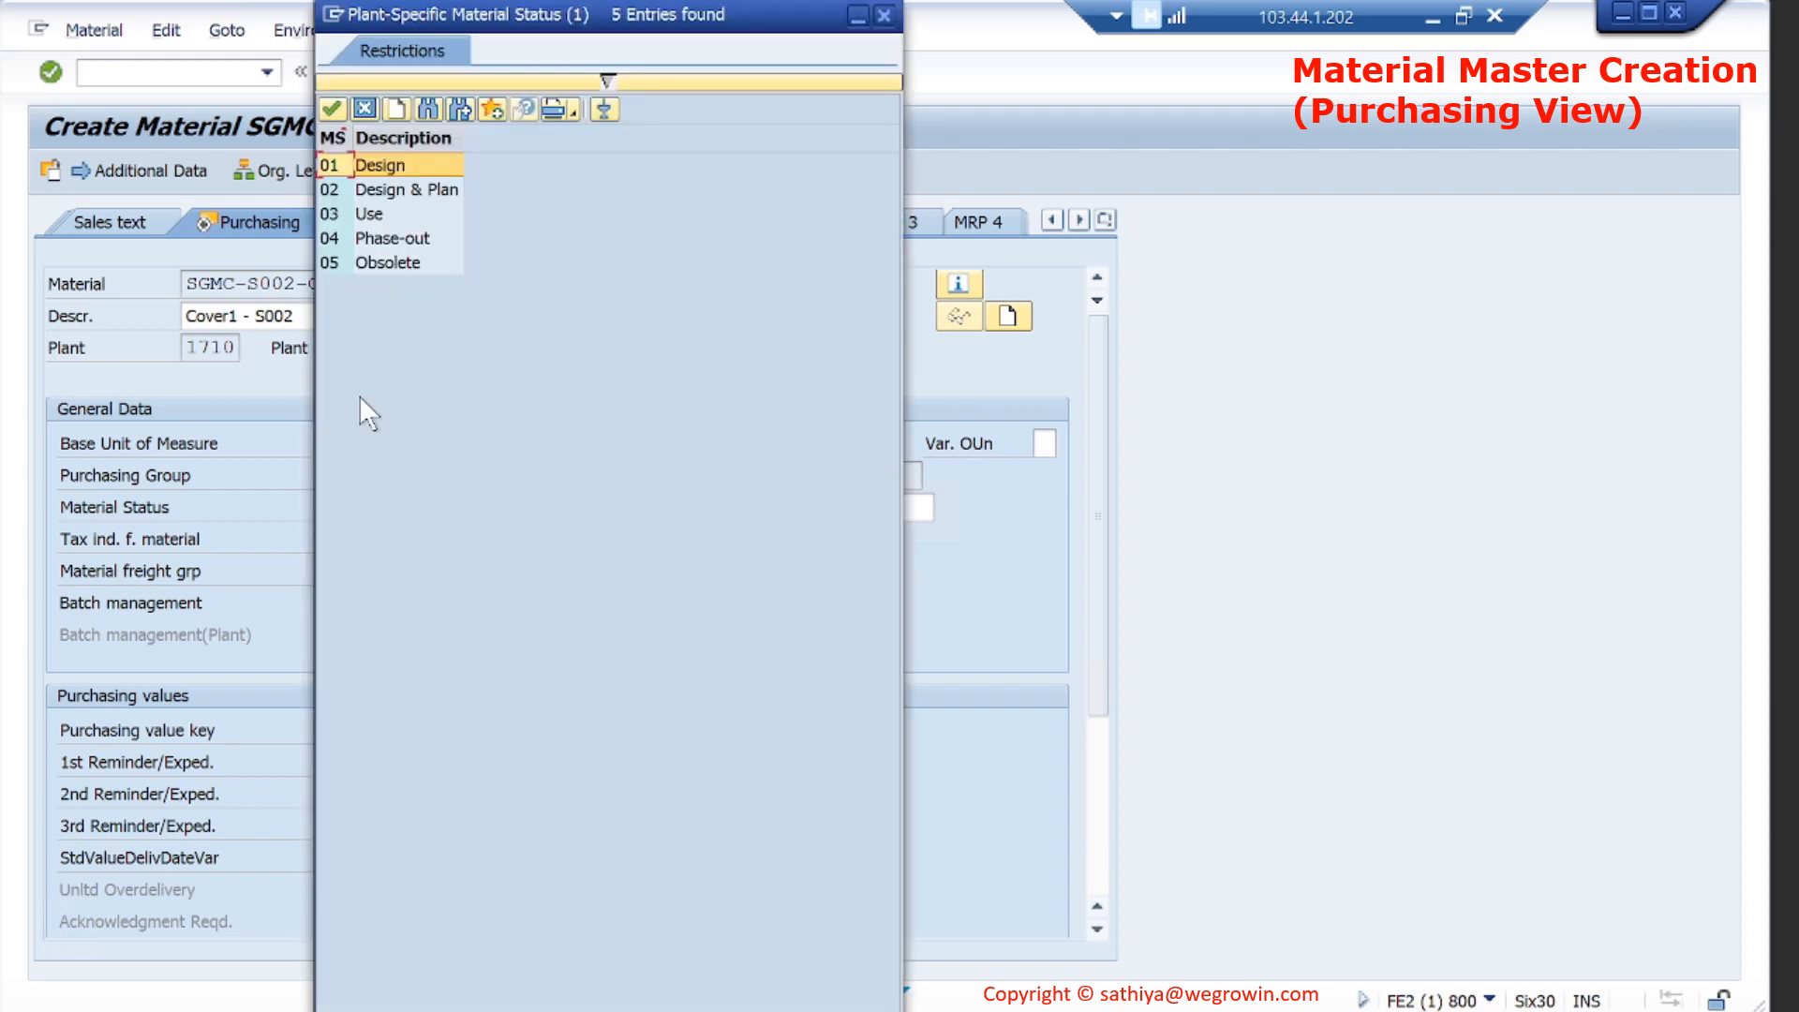
double_click(332, 214)
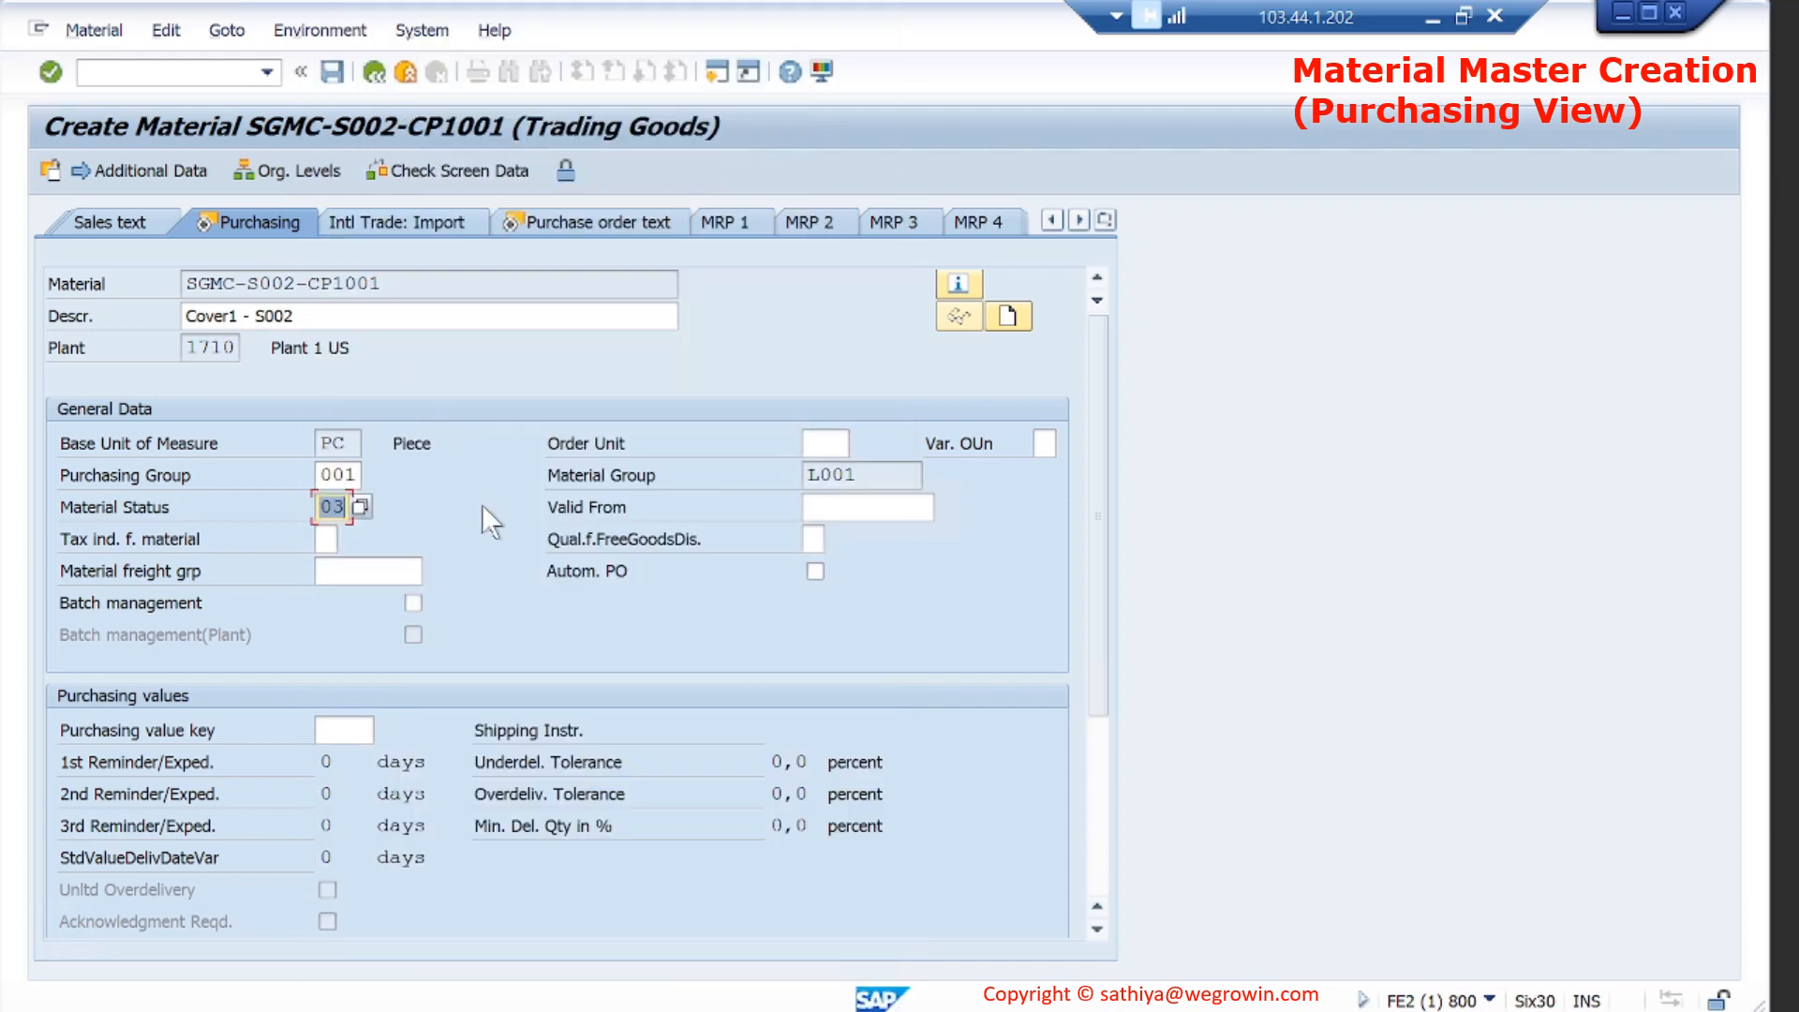
Choose purchasing value key 1, with reminders at 10, 20 and 30 days, in the purchasing values.
scroll(481, 504, "down", 3)
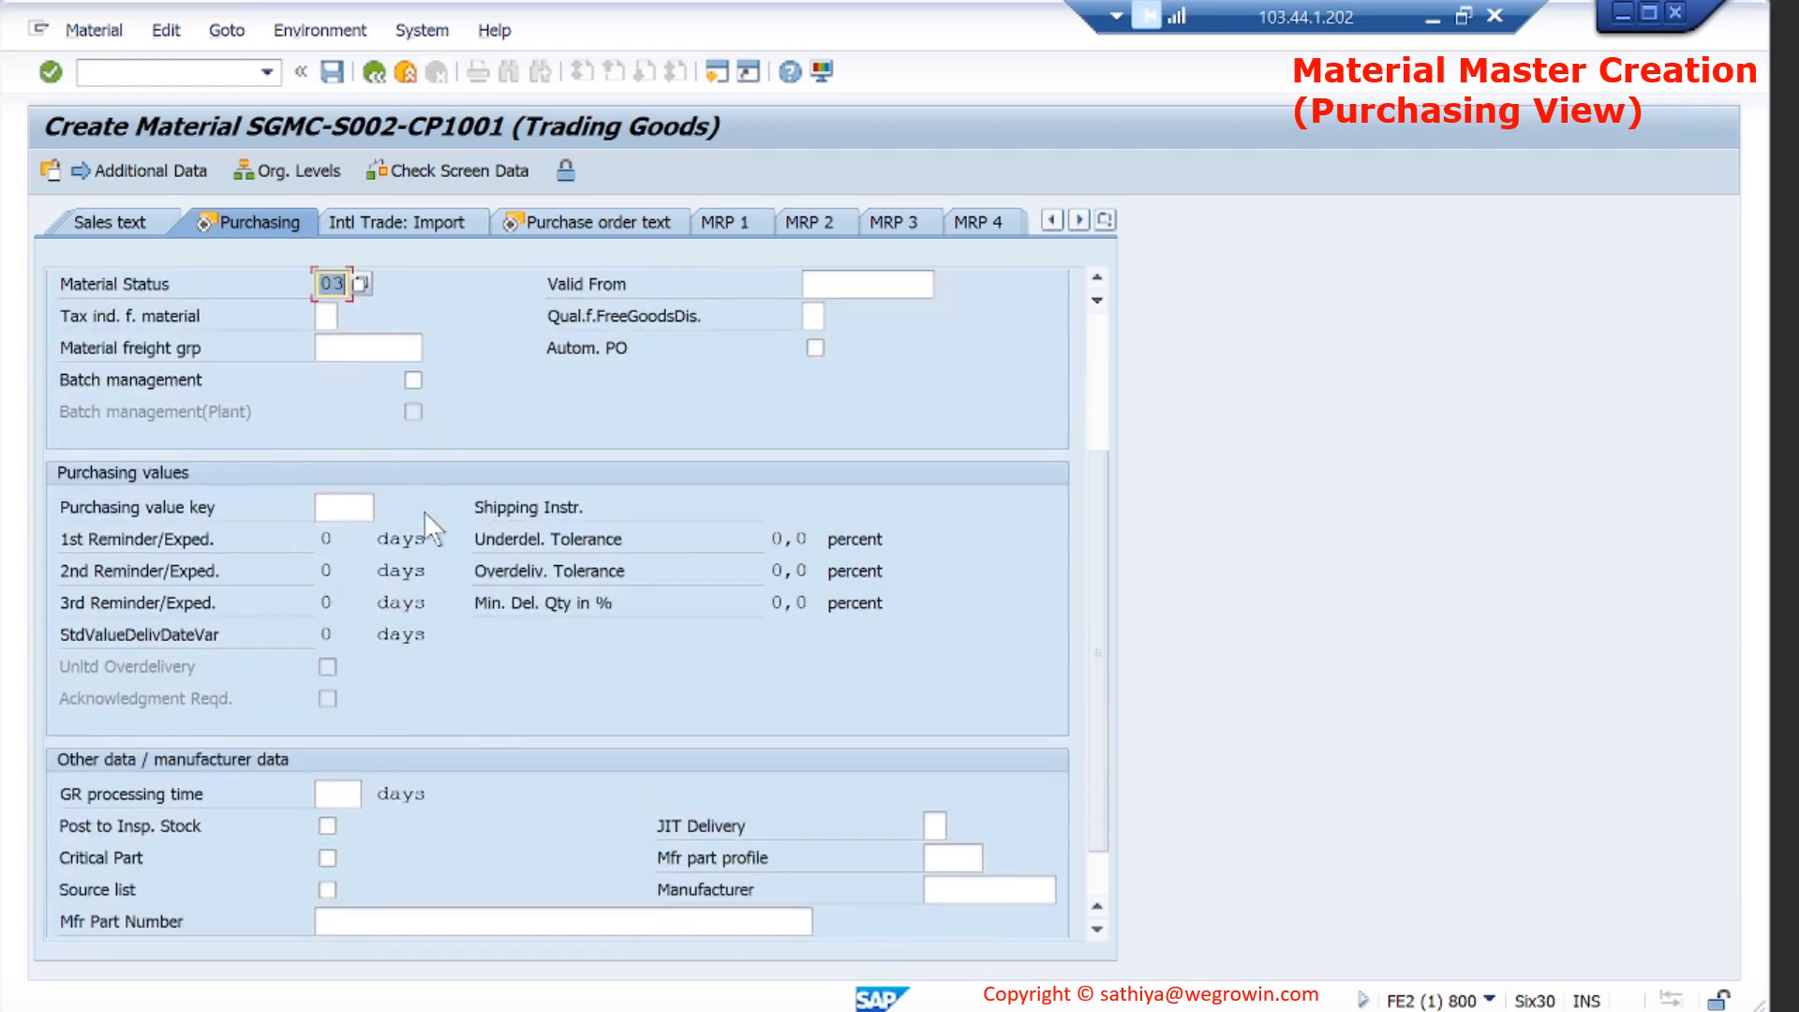
left_click(344, 508)
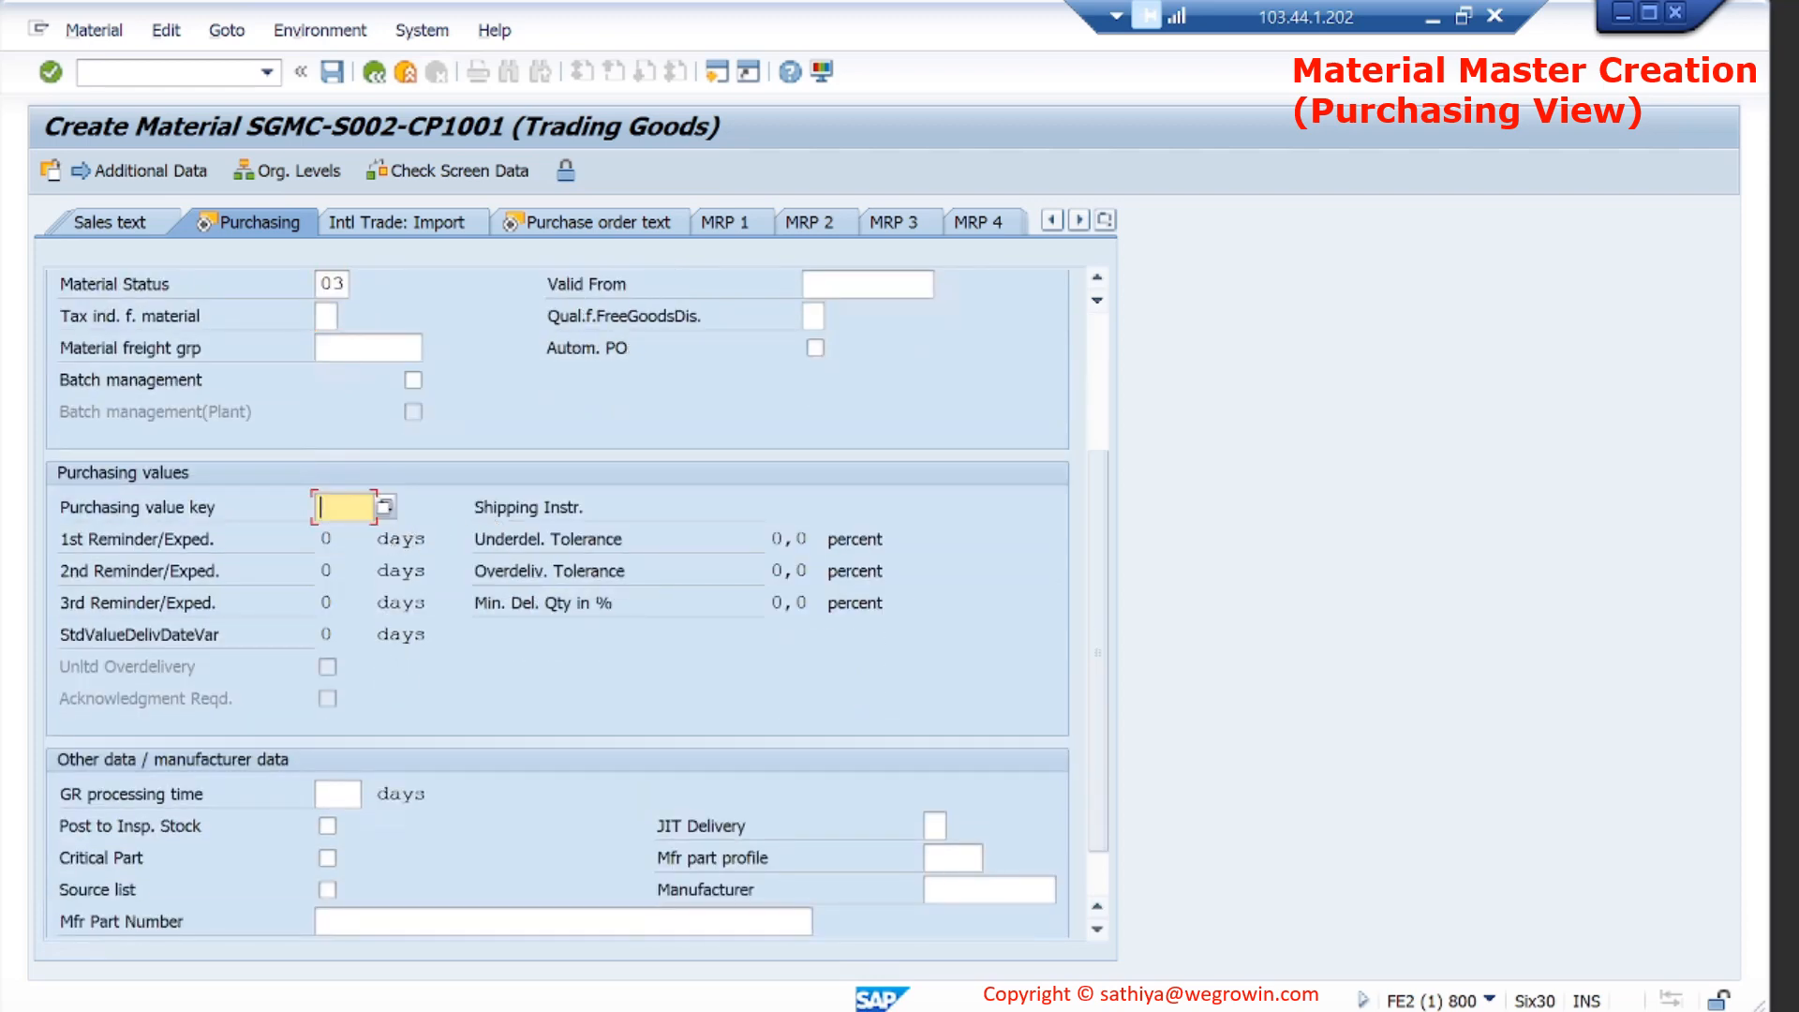
left_click(384, 507)
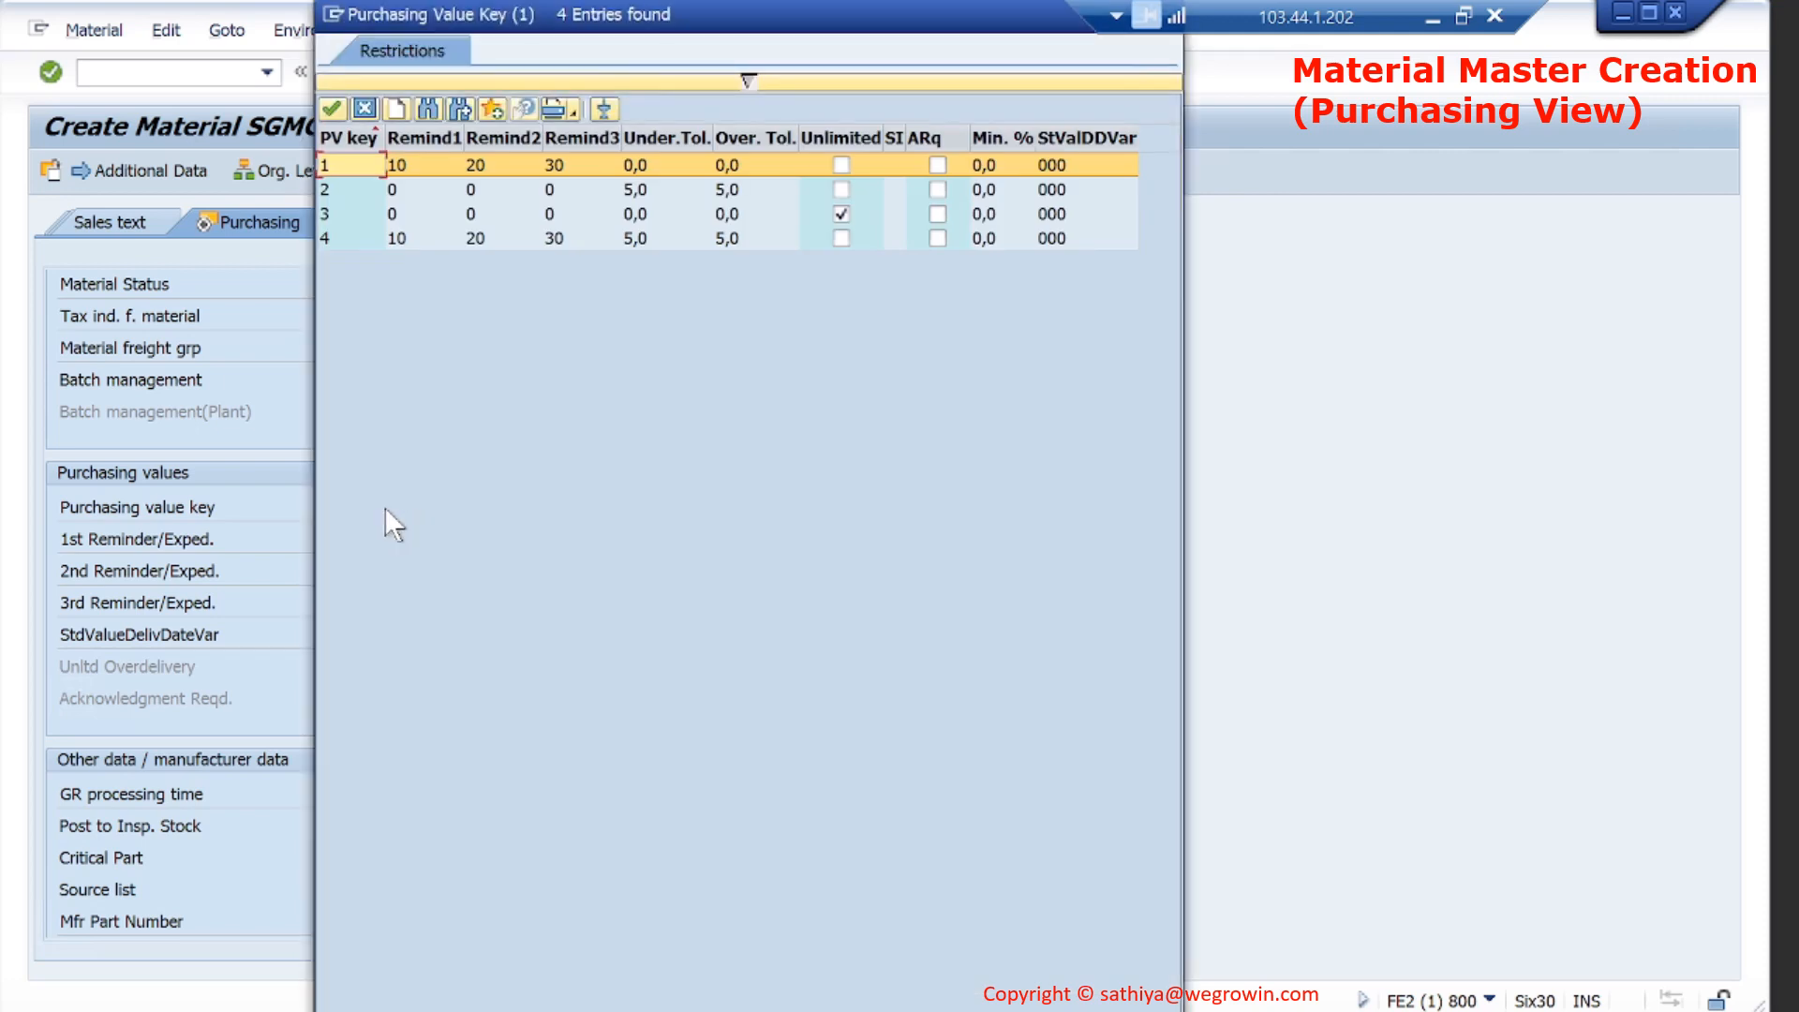
double_click(350, 165)
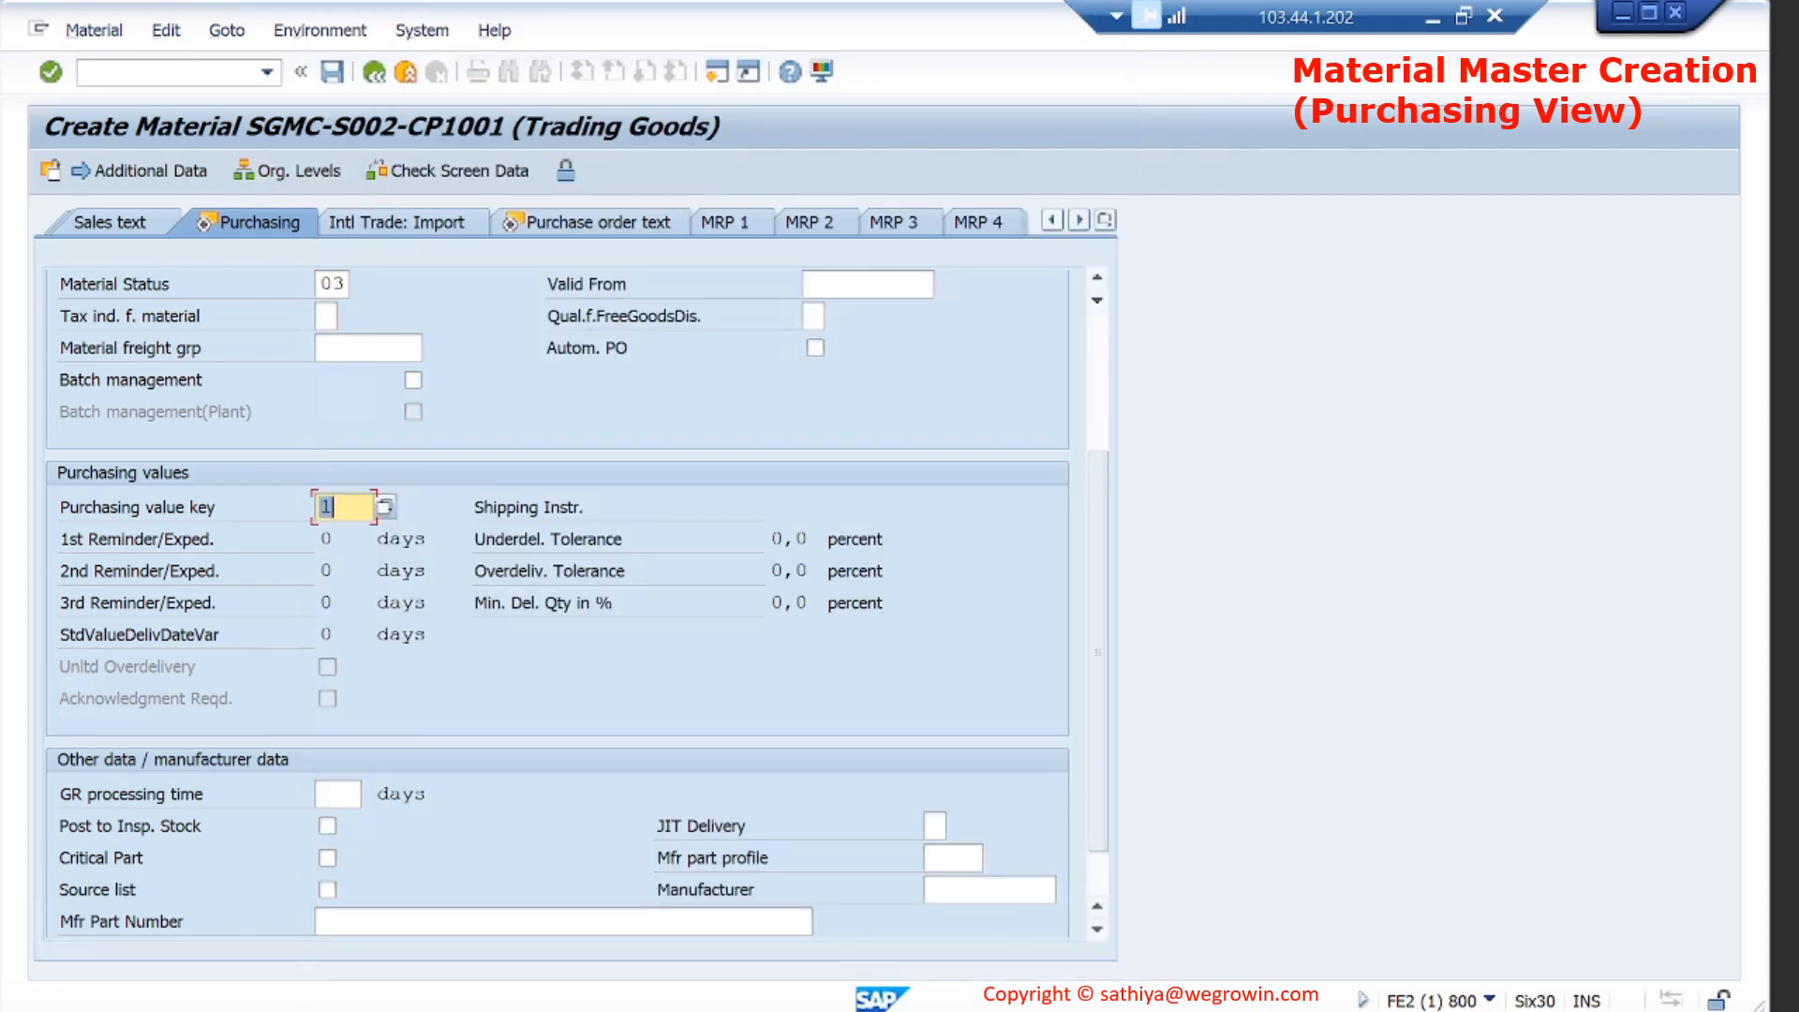
Read the field help for the purchasing value key and review the reminder and delivery tolerance fields it controls.
left_click(356, 507)
key("F1")
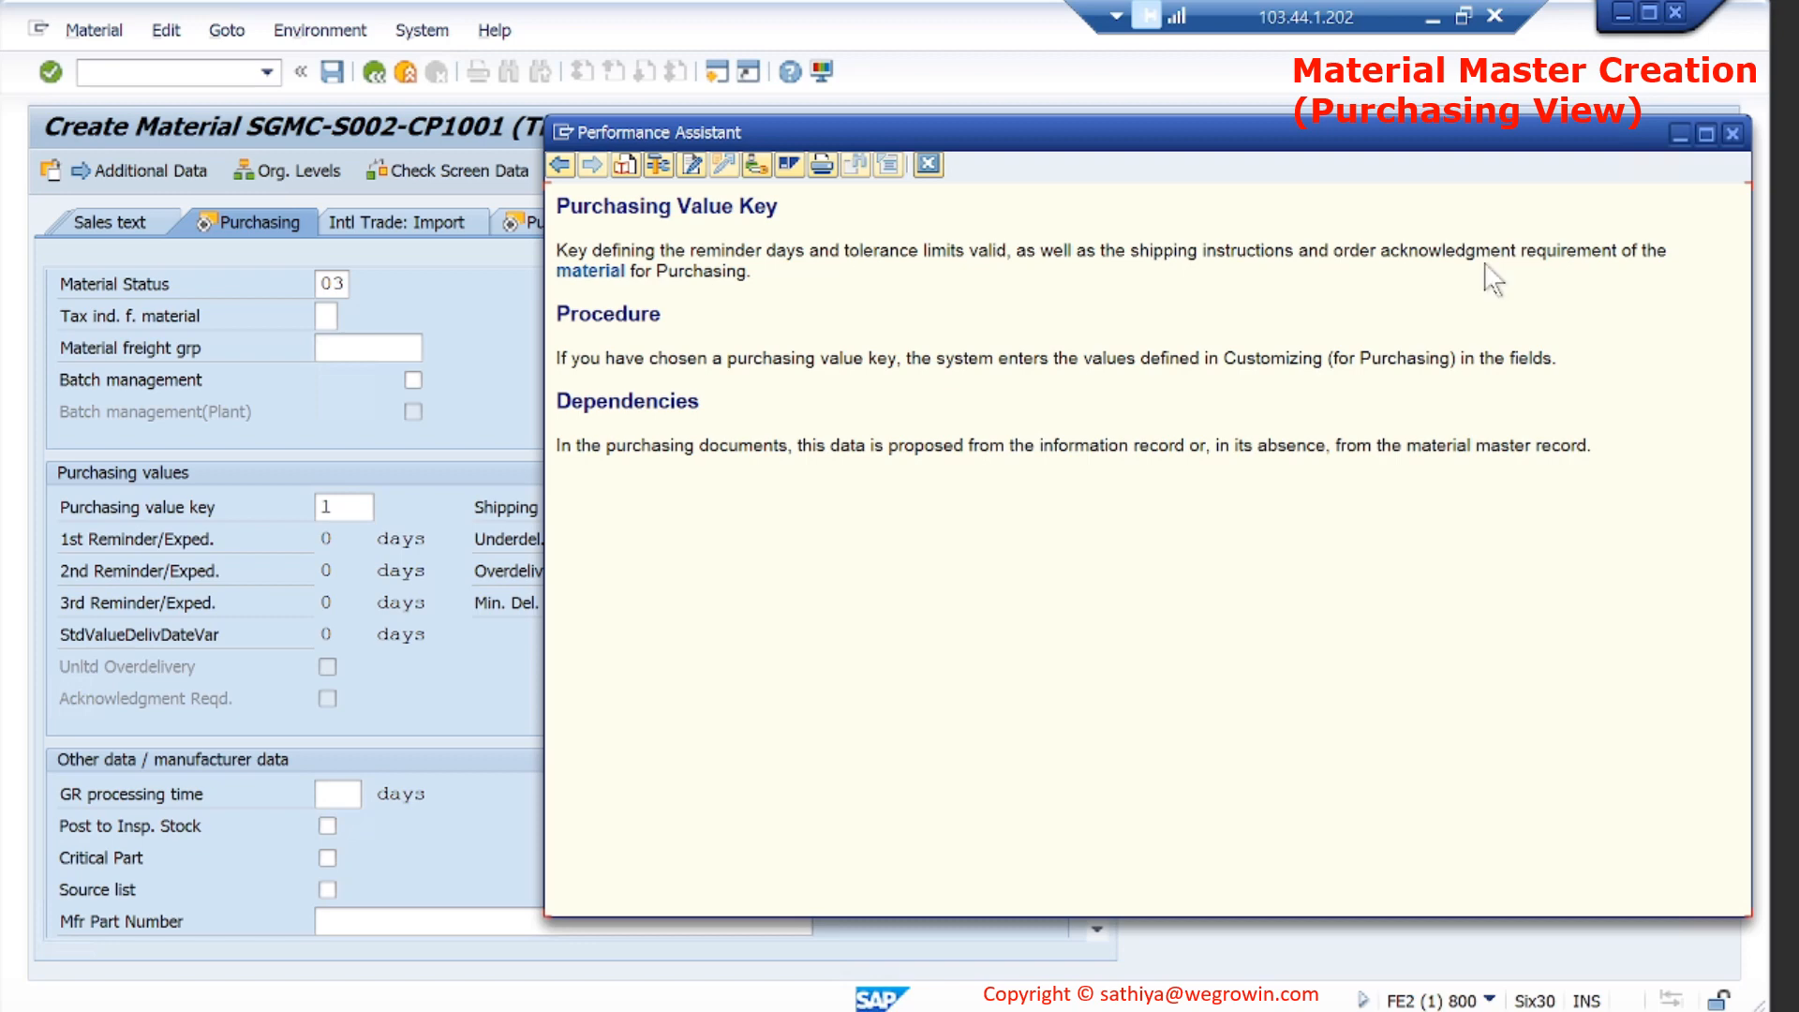
left_click(1731, 136)
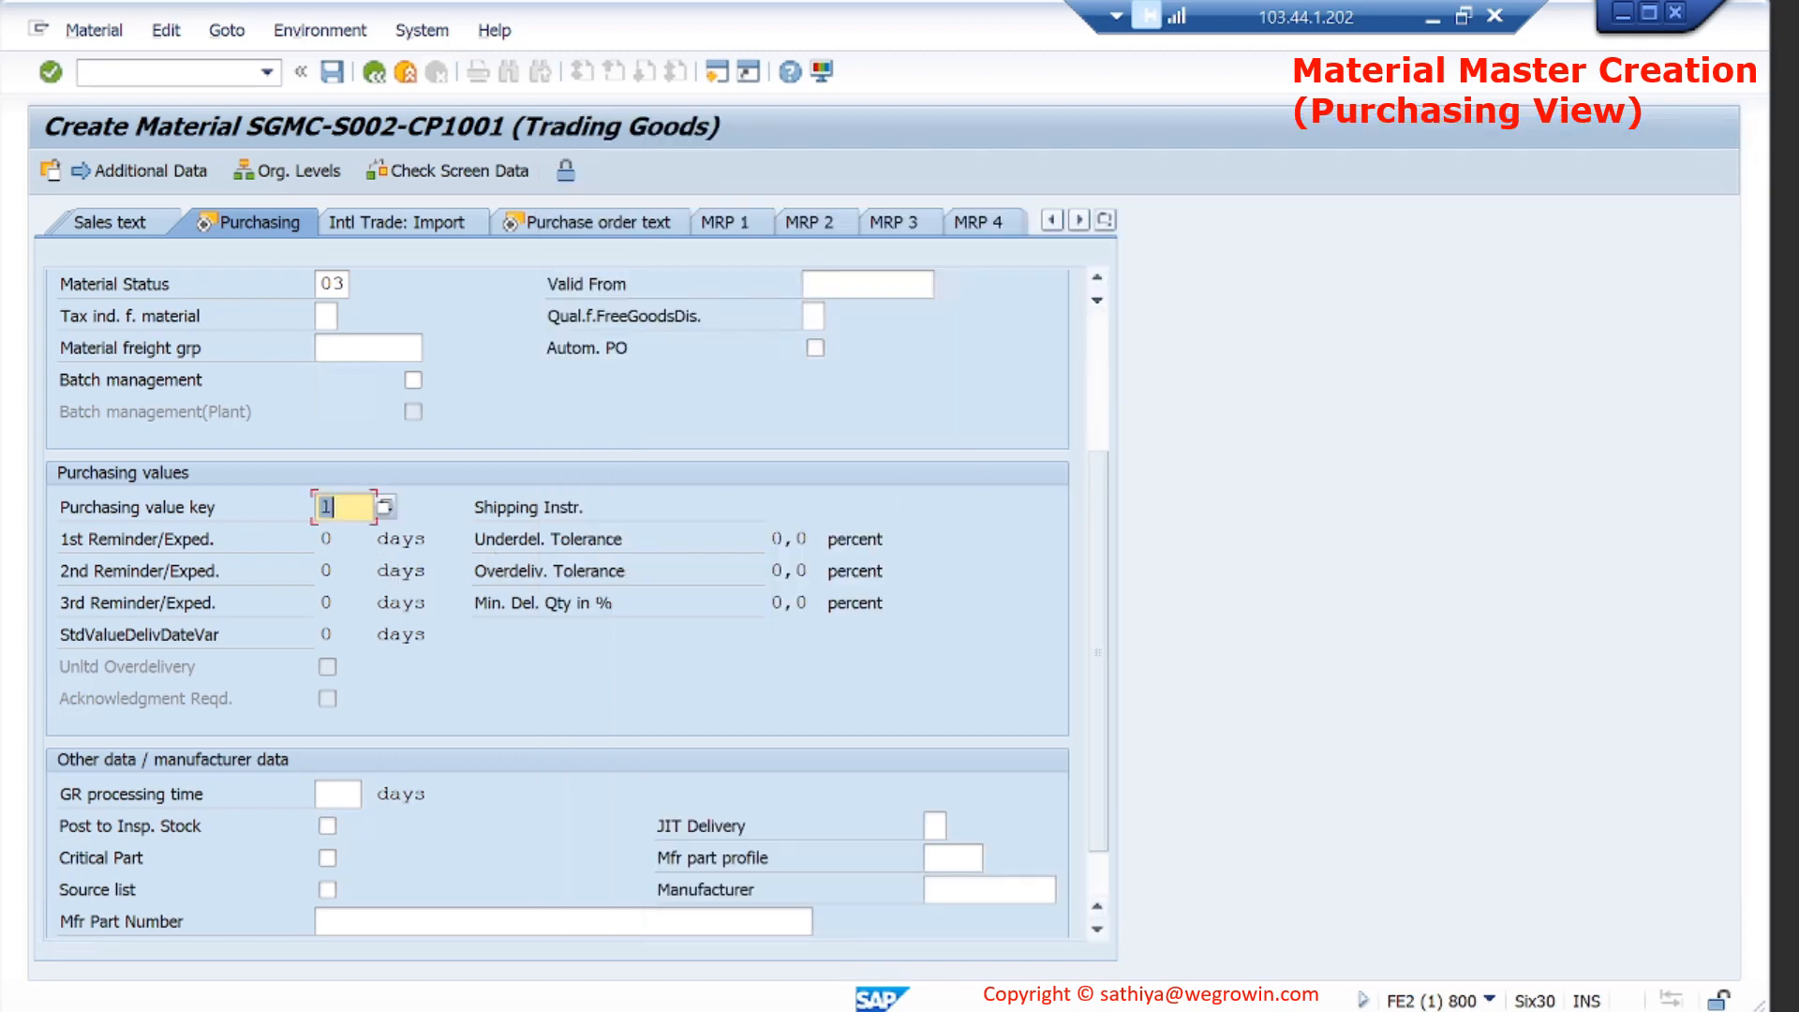
left_click(336, 539)
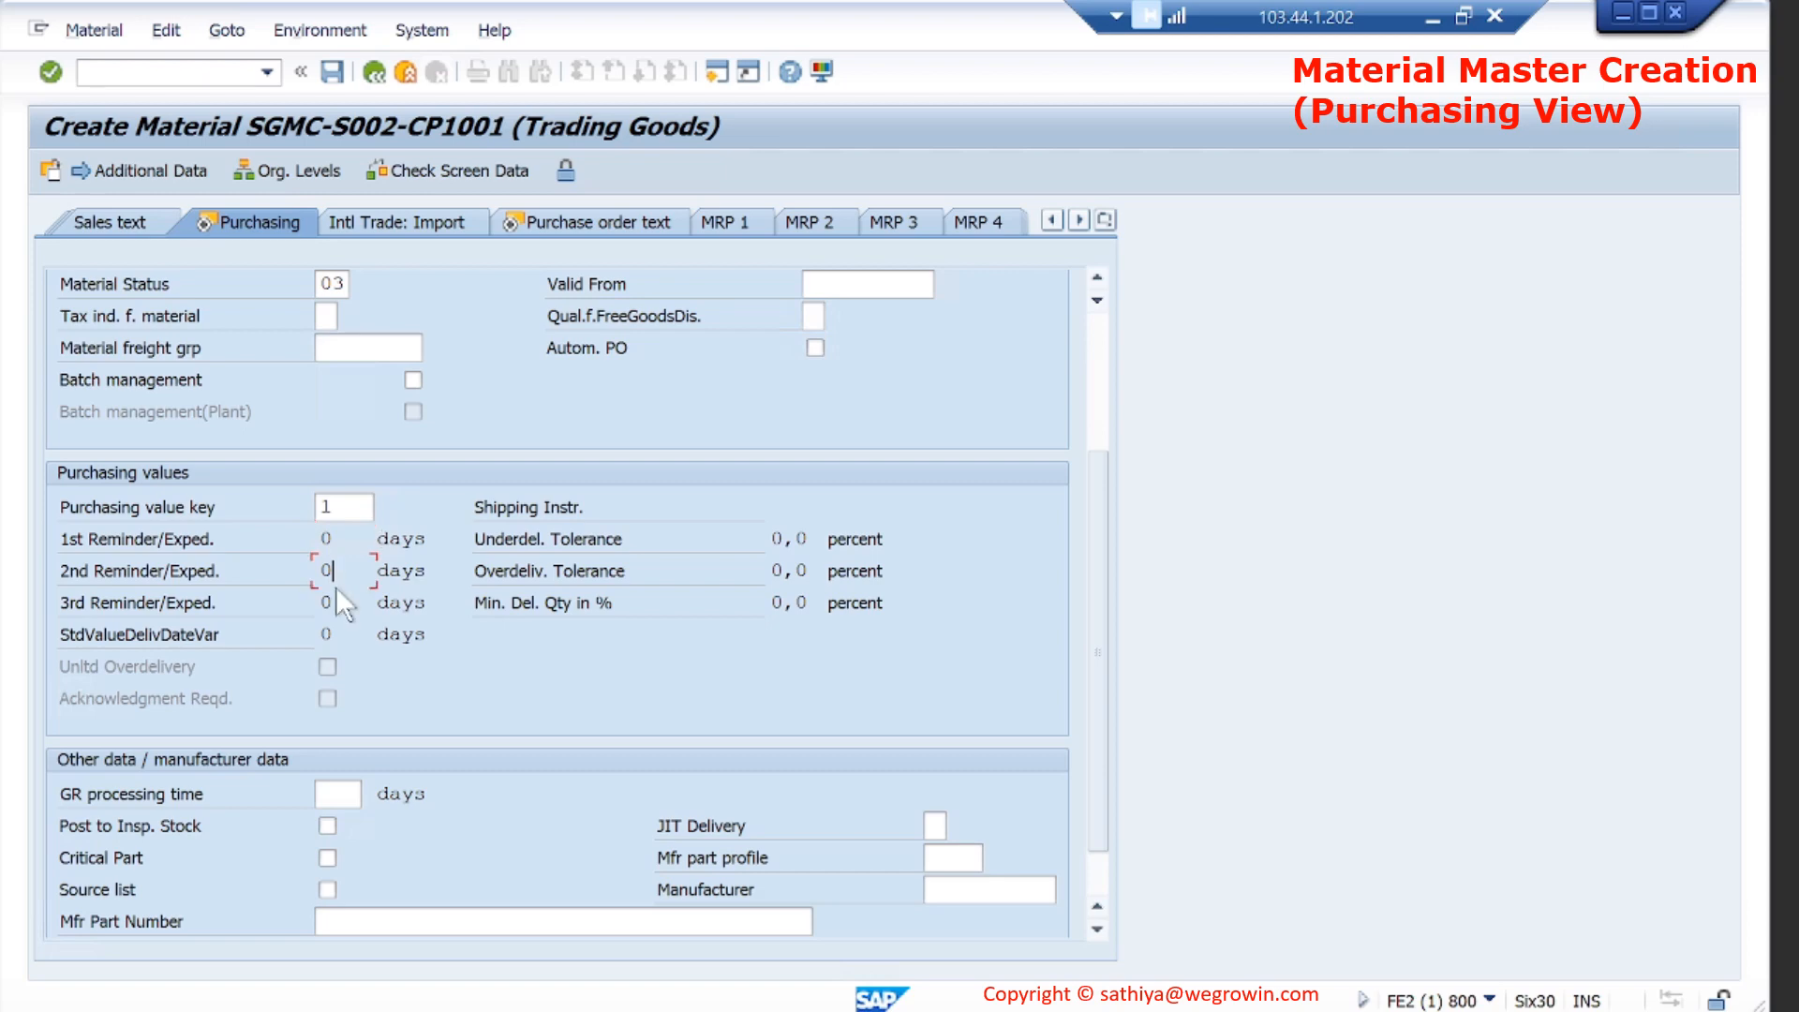
left_click(652, 542)
left_click(658, 576)
Set the GR processing time to 1 day and read the field help on goods receipt processing time.
scroll(594, 701, "down", 1)
left_click(338, 730)
type("1")
left_click(397, 745)
left_click(341, 730)
key("F1")
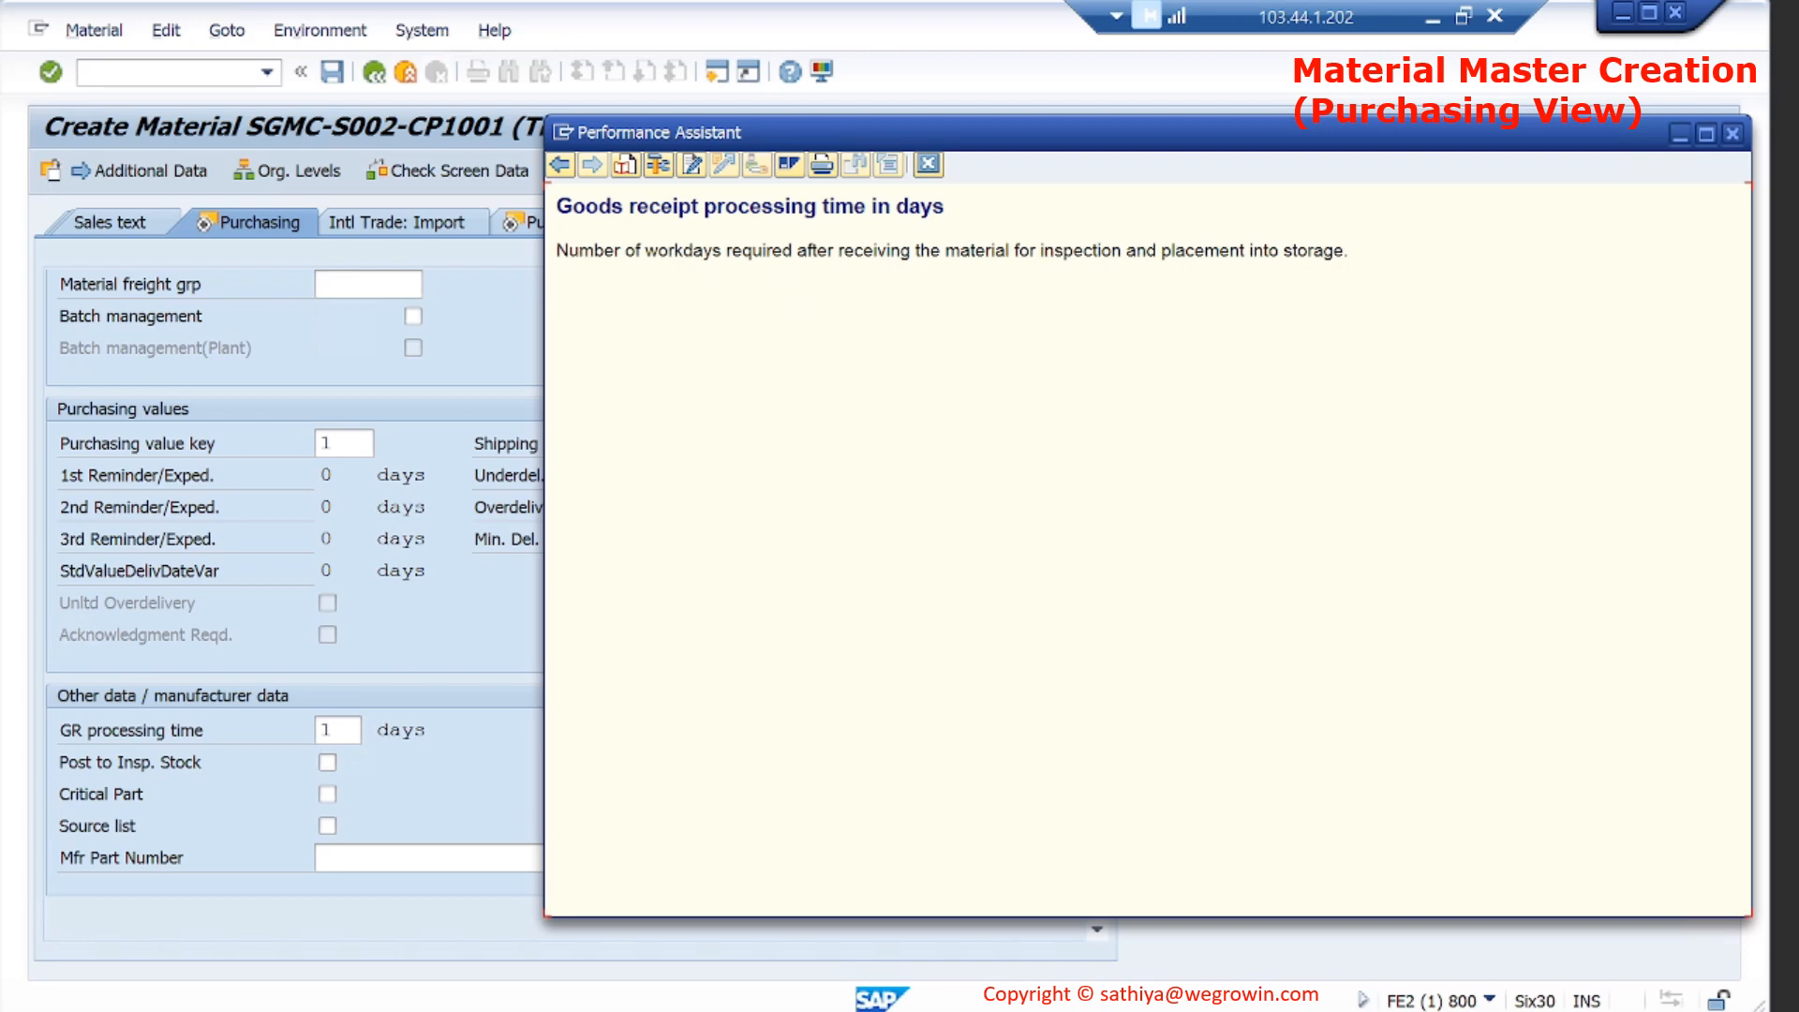
left_click_drag(641, 250, 796, 250)
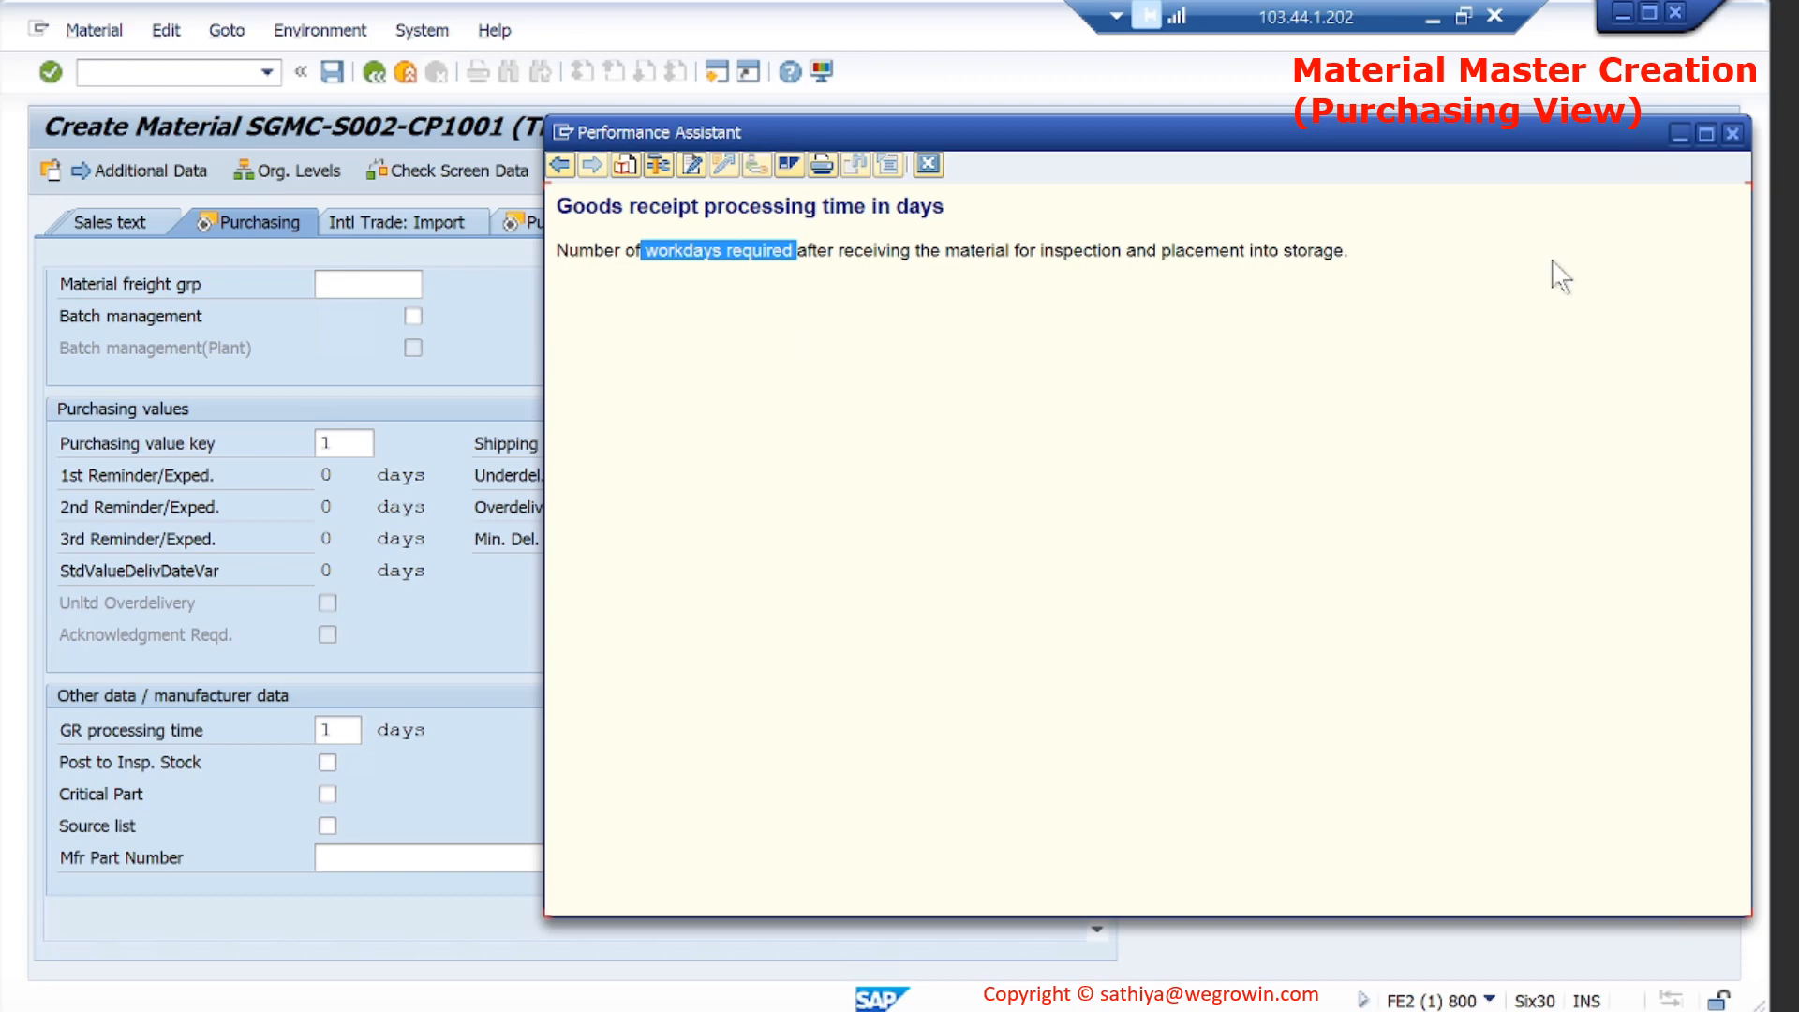
left_click(1733, 134)
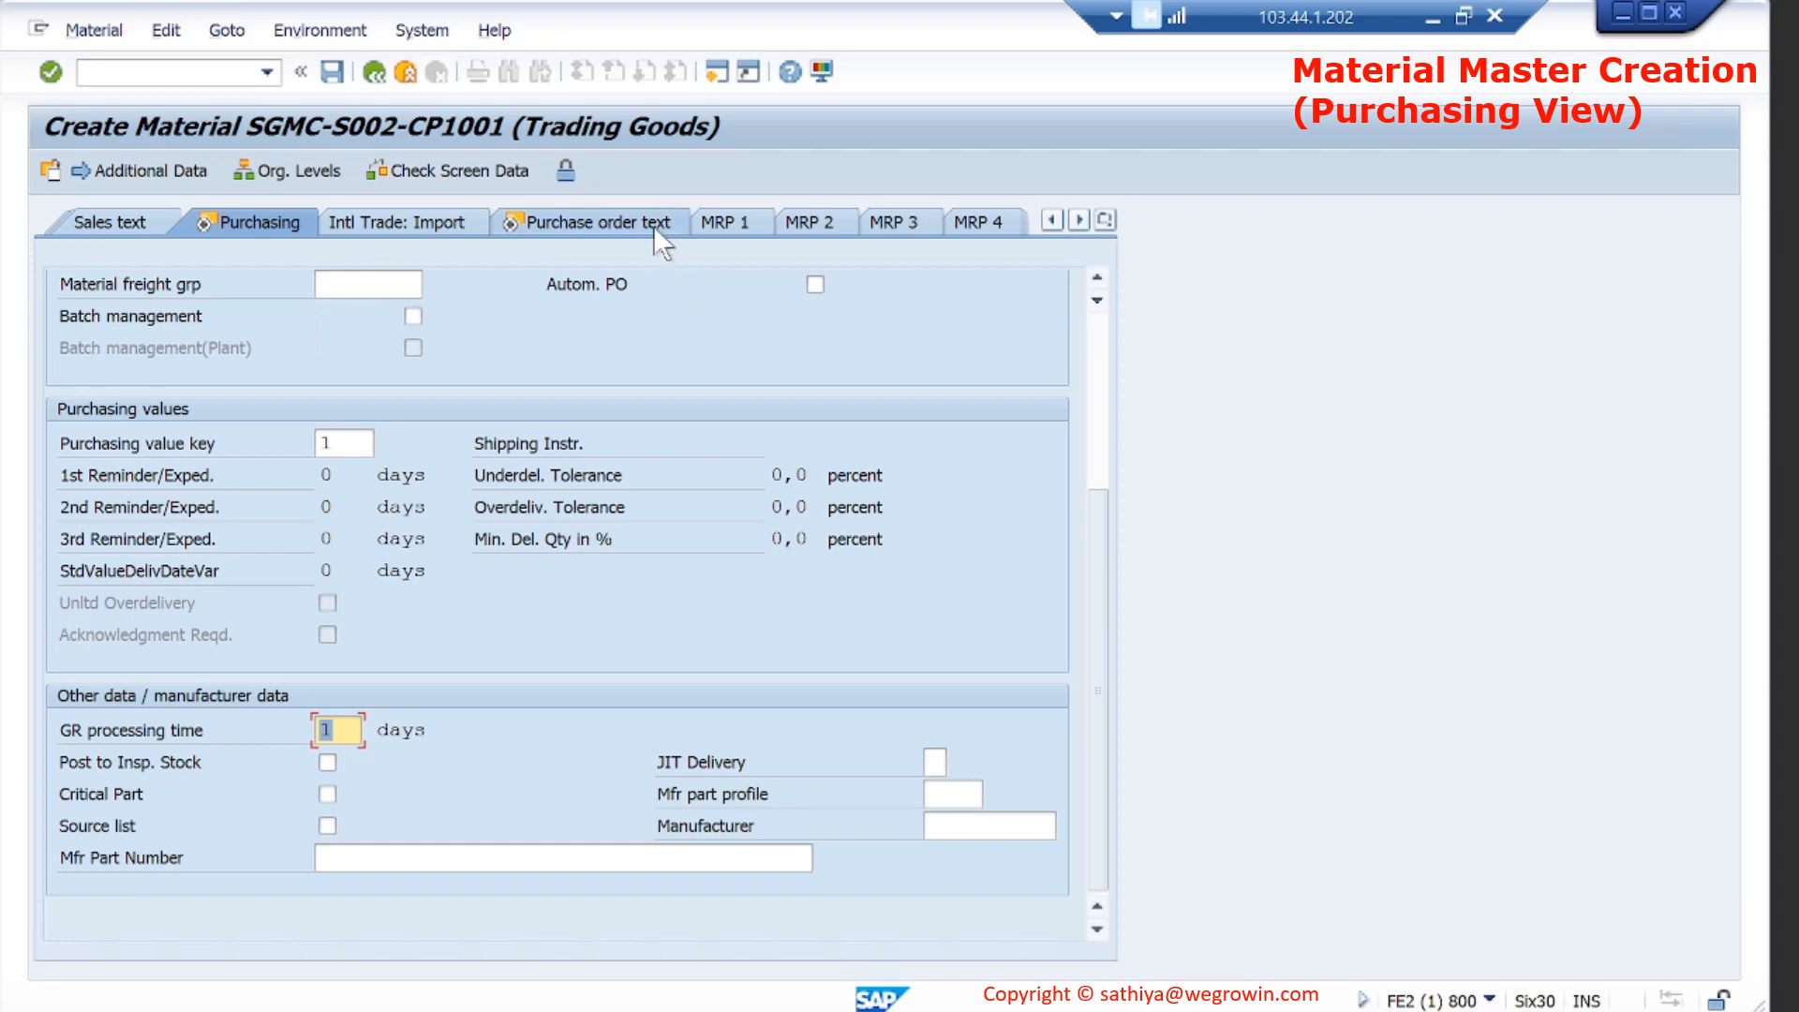
Accept the purchasing data and enter the first English purchase order text line "Deliver the maeterials as per deliver Date.".
key("Return")
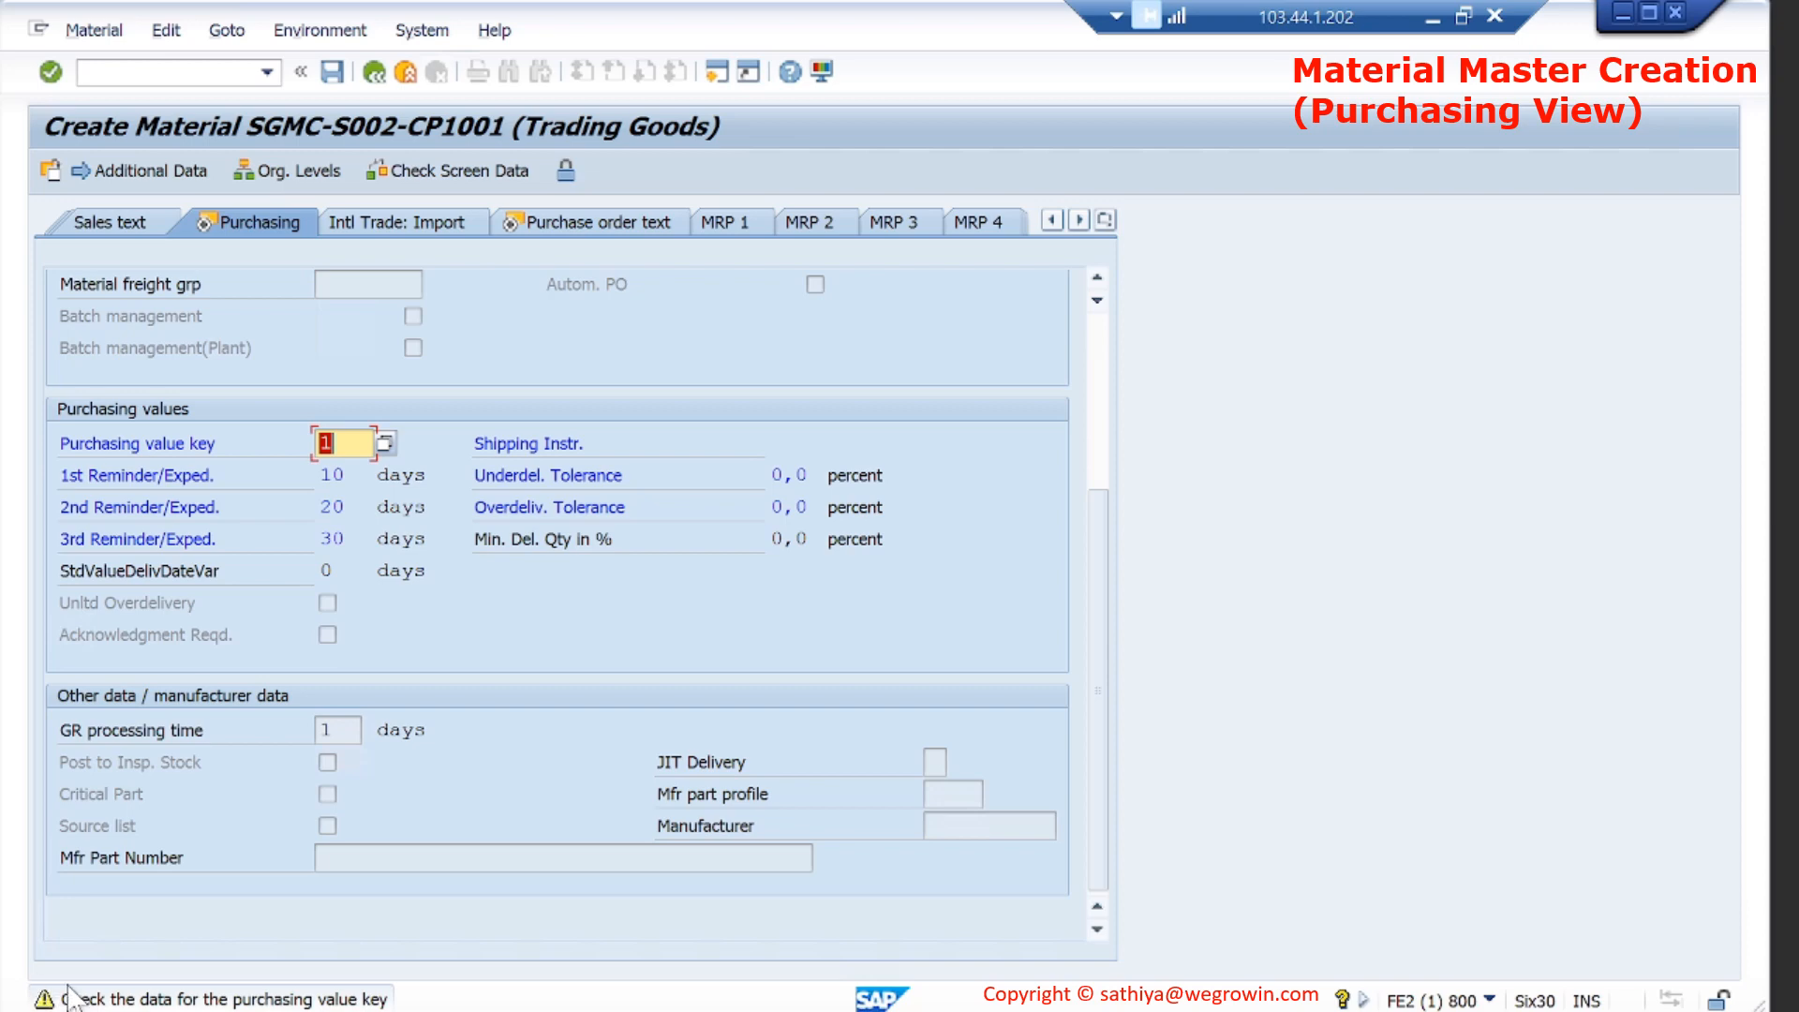
key("Return")
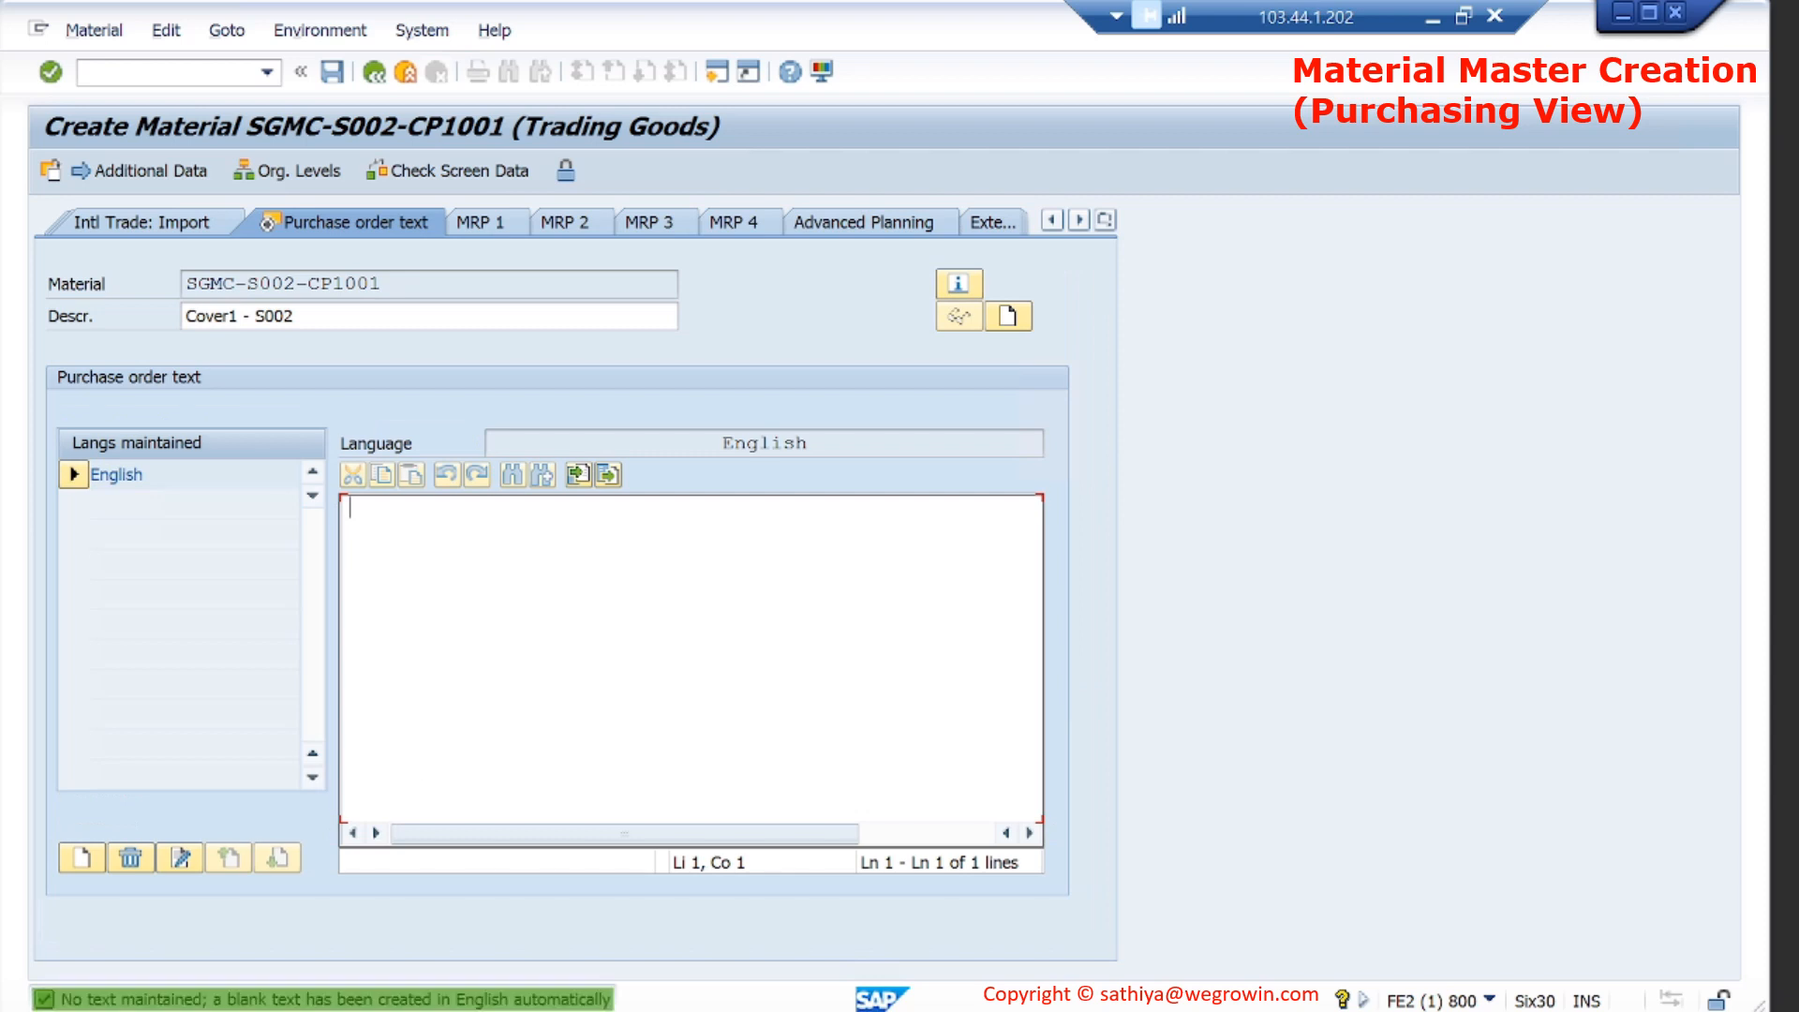
type("Deliver the maerial")
key("BackSpace")
key("BackSpace")
key("BackSpace")
key("BackSpace")
type("terials as per deliver Date.")
key("Return")
Add a second purchase order text line reading "Advance delivery of maximum 2 days will be accepted.".
type("Advance")
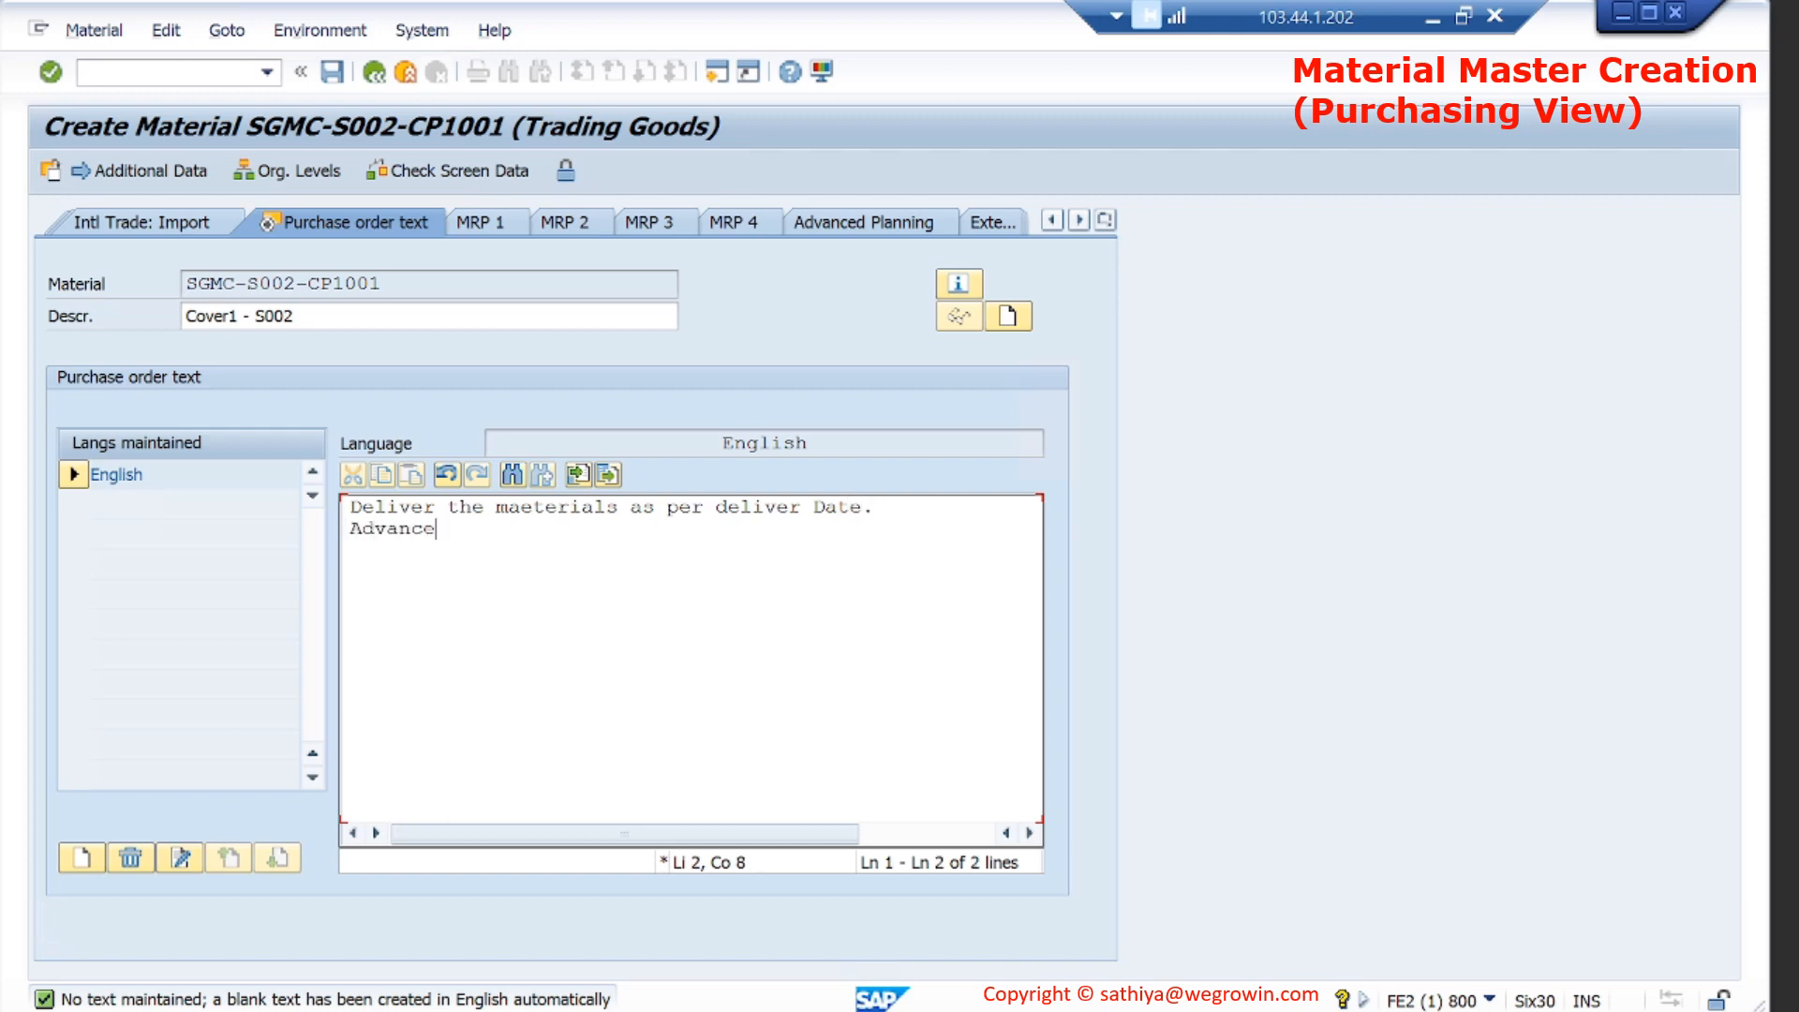
type(" delivery of maximum ")
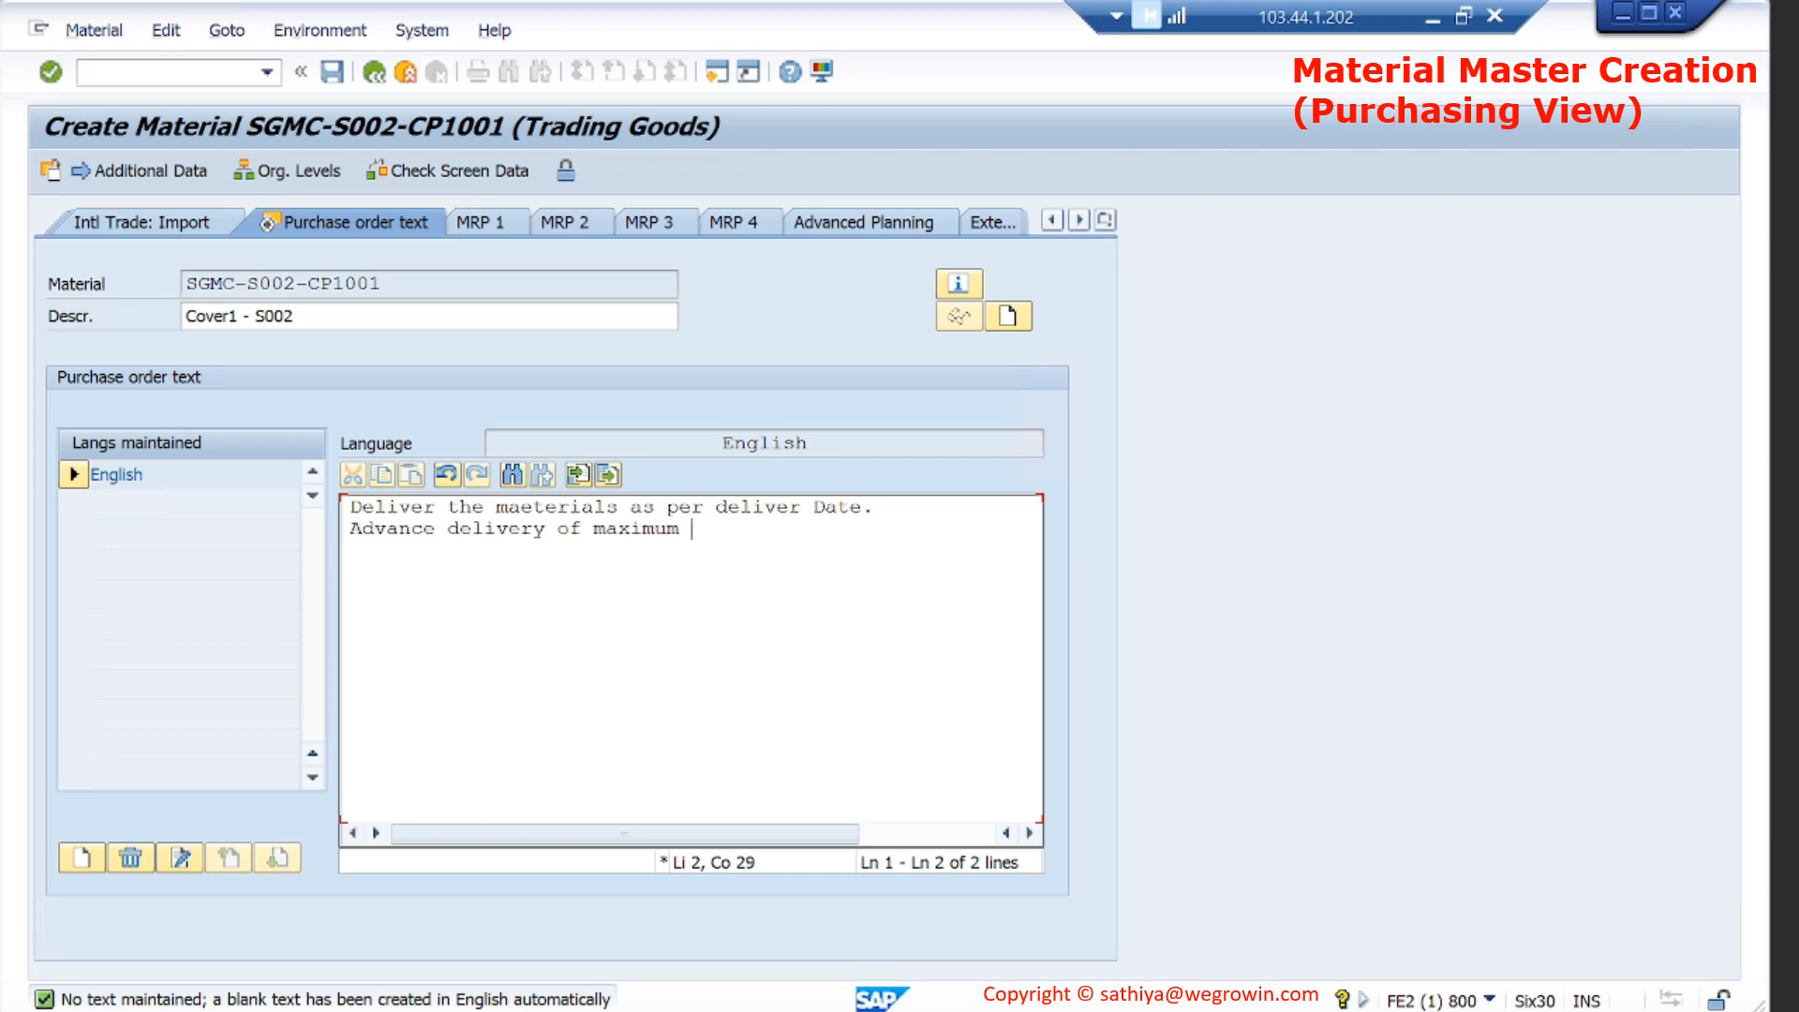
type("2 days will be acce")
type("pted.")
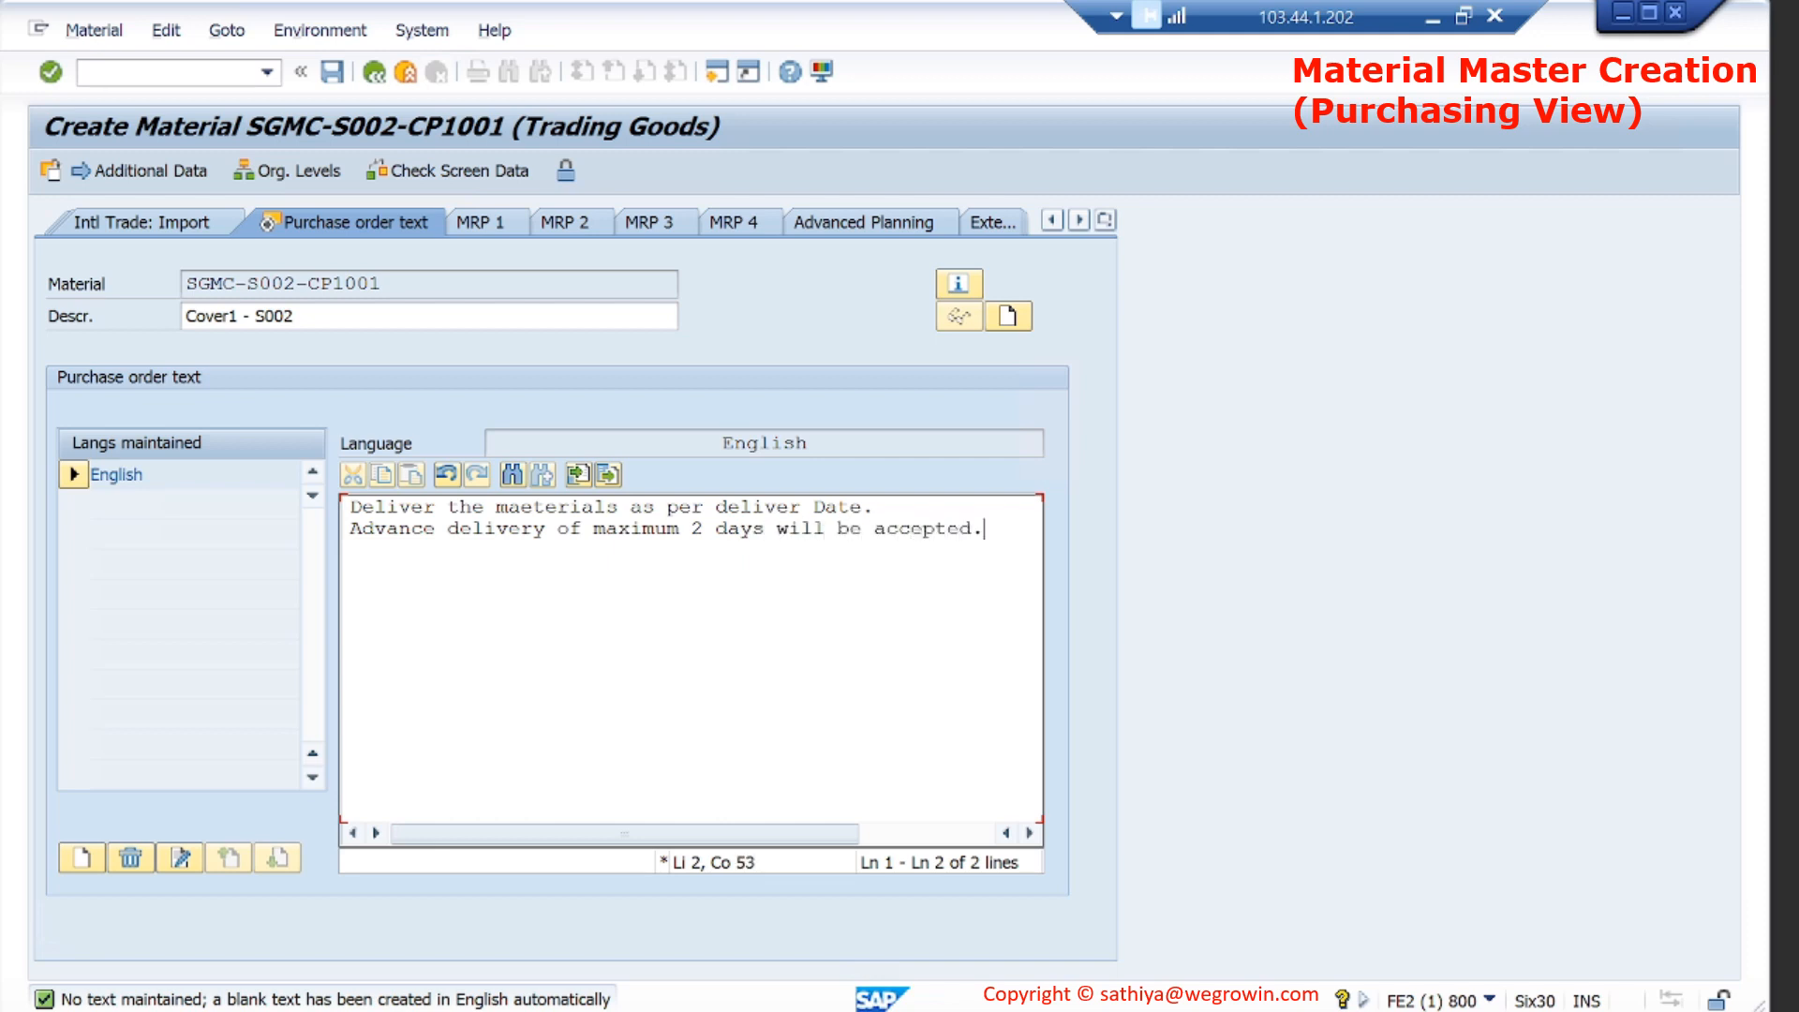
Add the closing purchase order text "If materials are received 2 days before, won't be accepted", broken over two lines before "accepted".
key("Return")
type("If materials are received 2 days before")
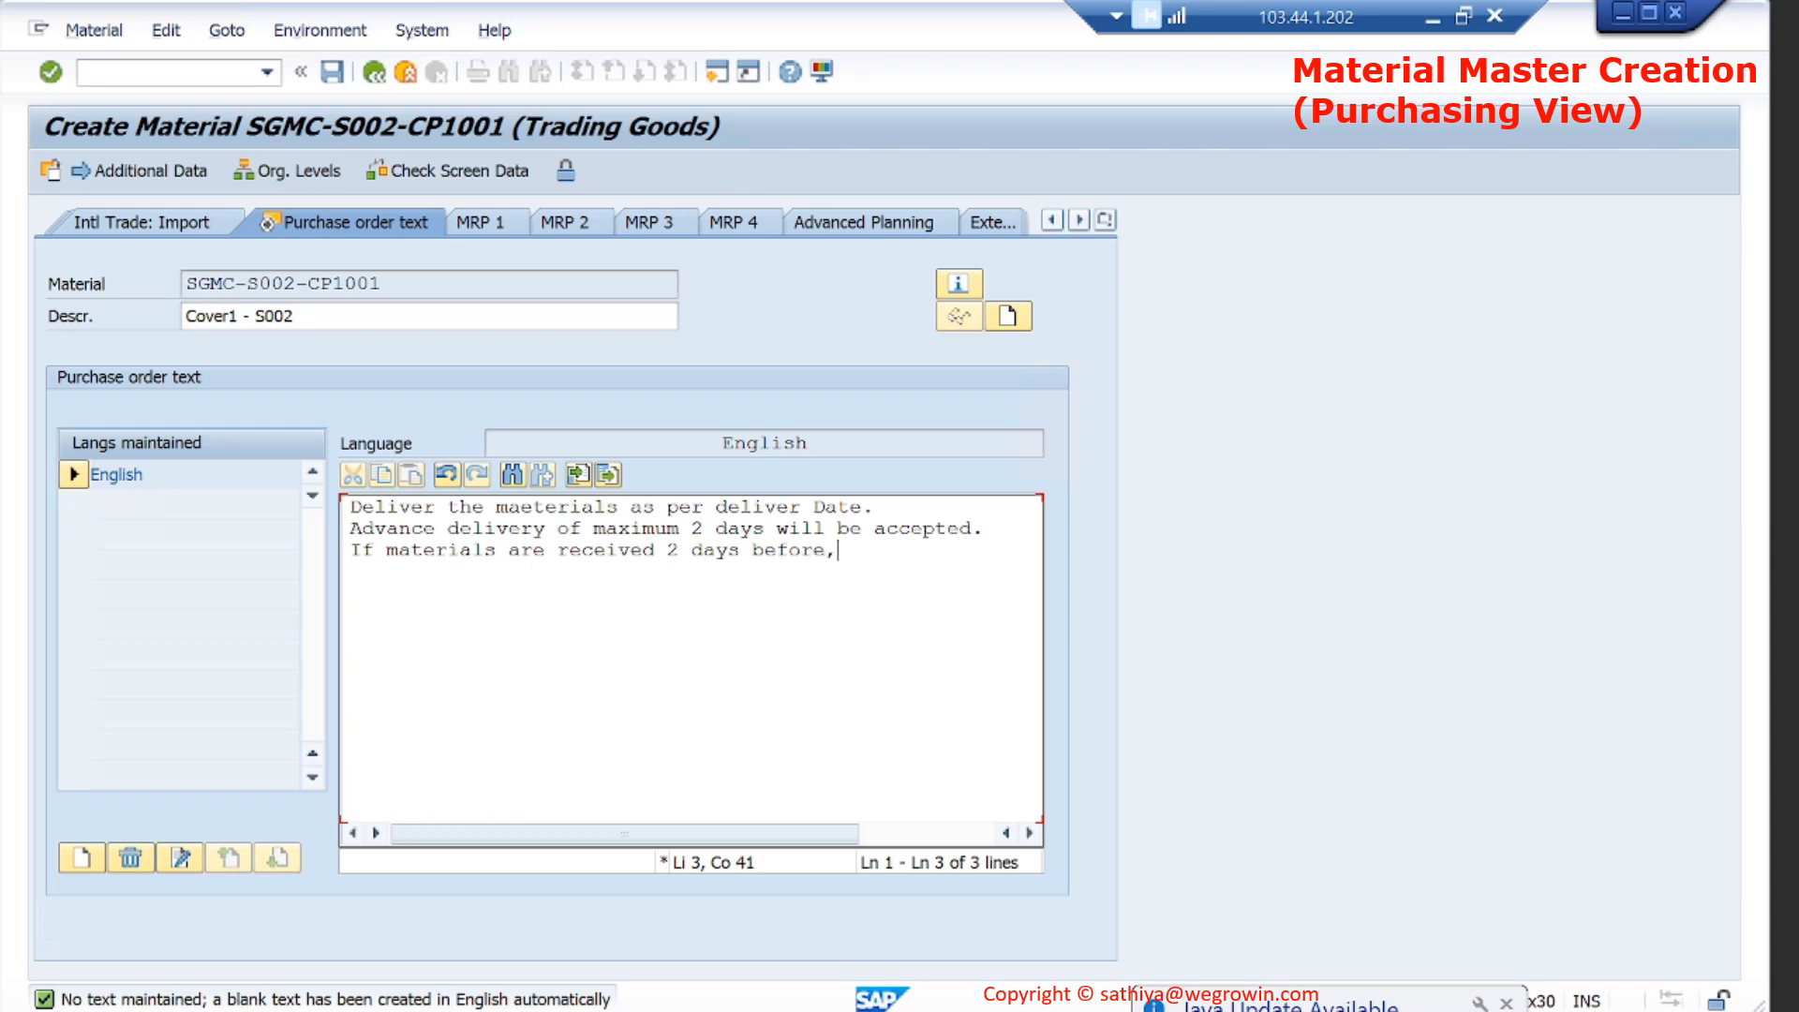
type(", ")
type("th")
key("BackSpace")
key("BackSpace")
type("won't")
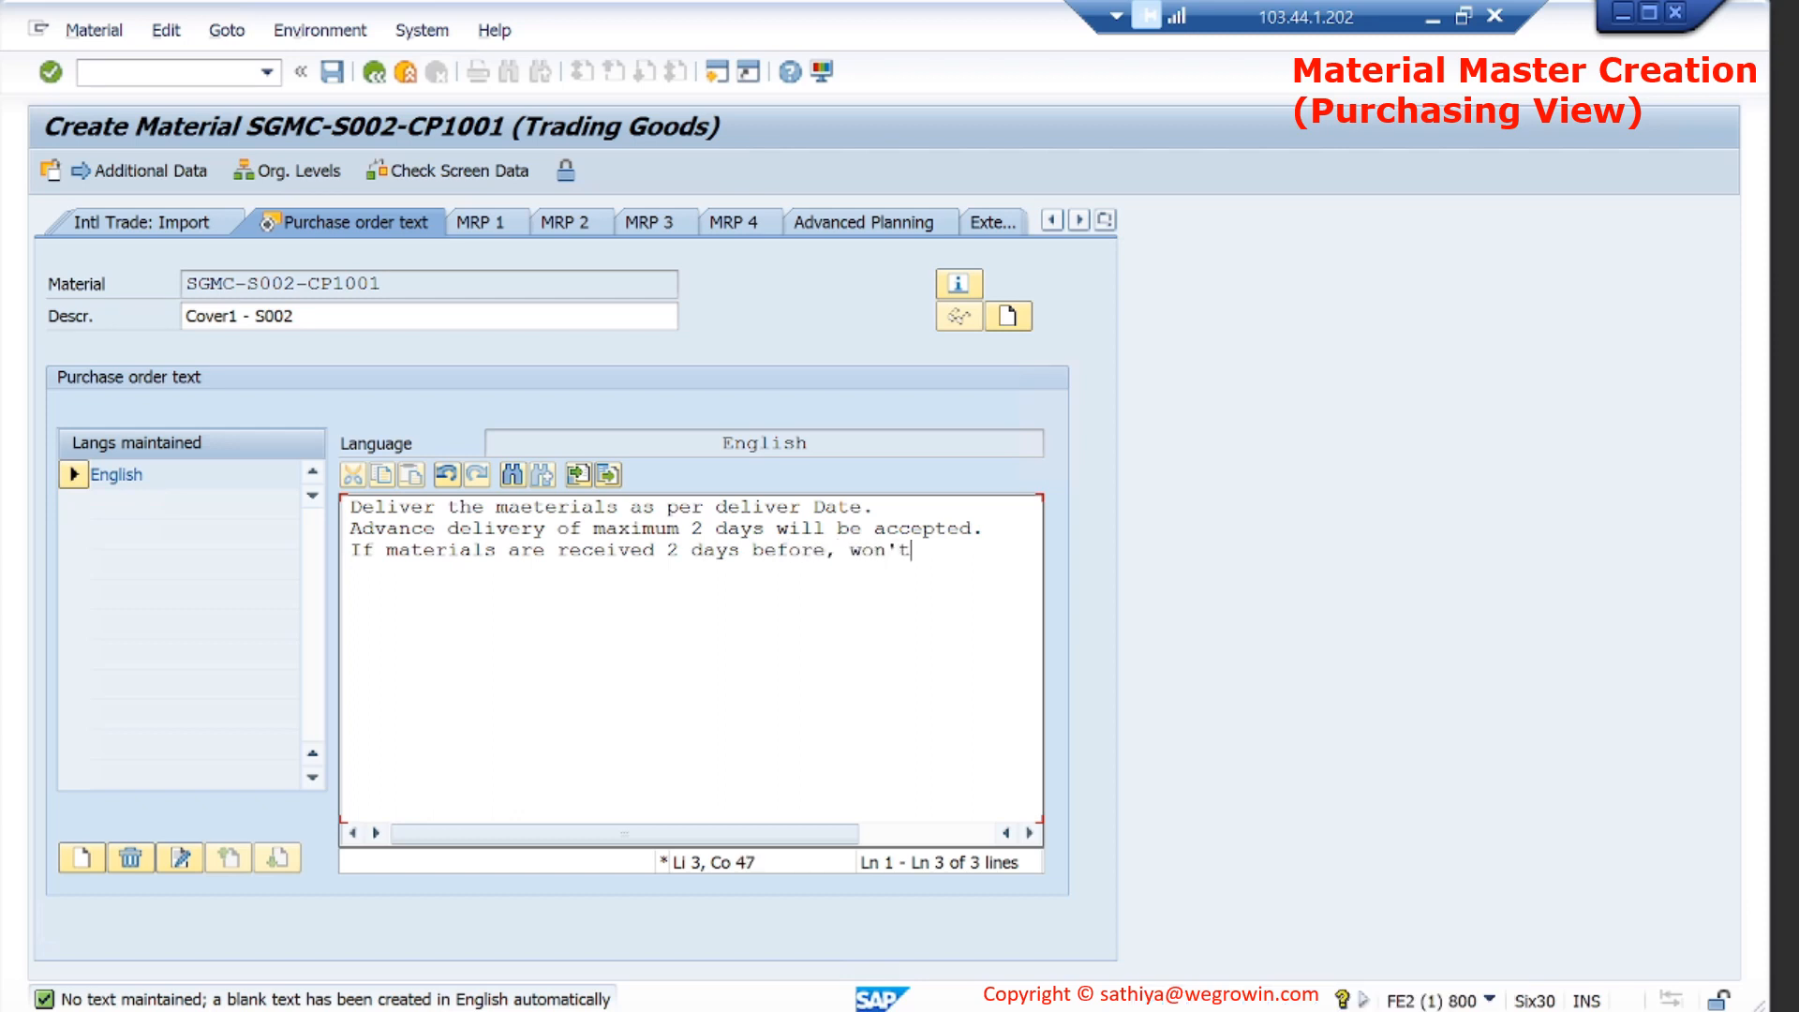
type(" be")
key("Return")
type("accepted")
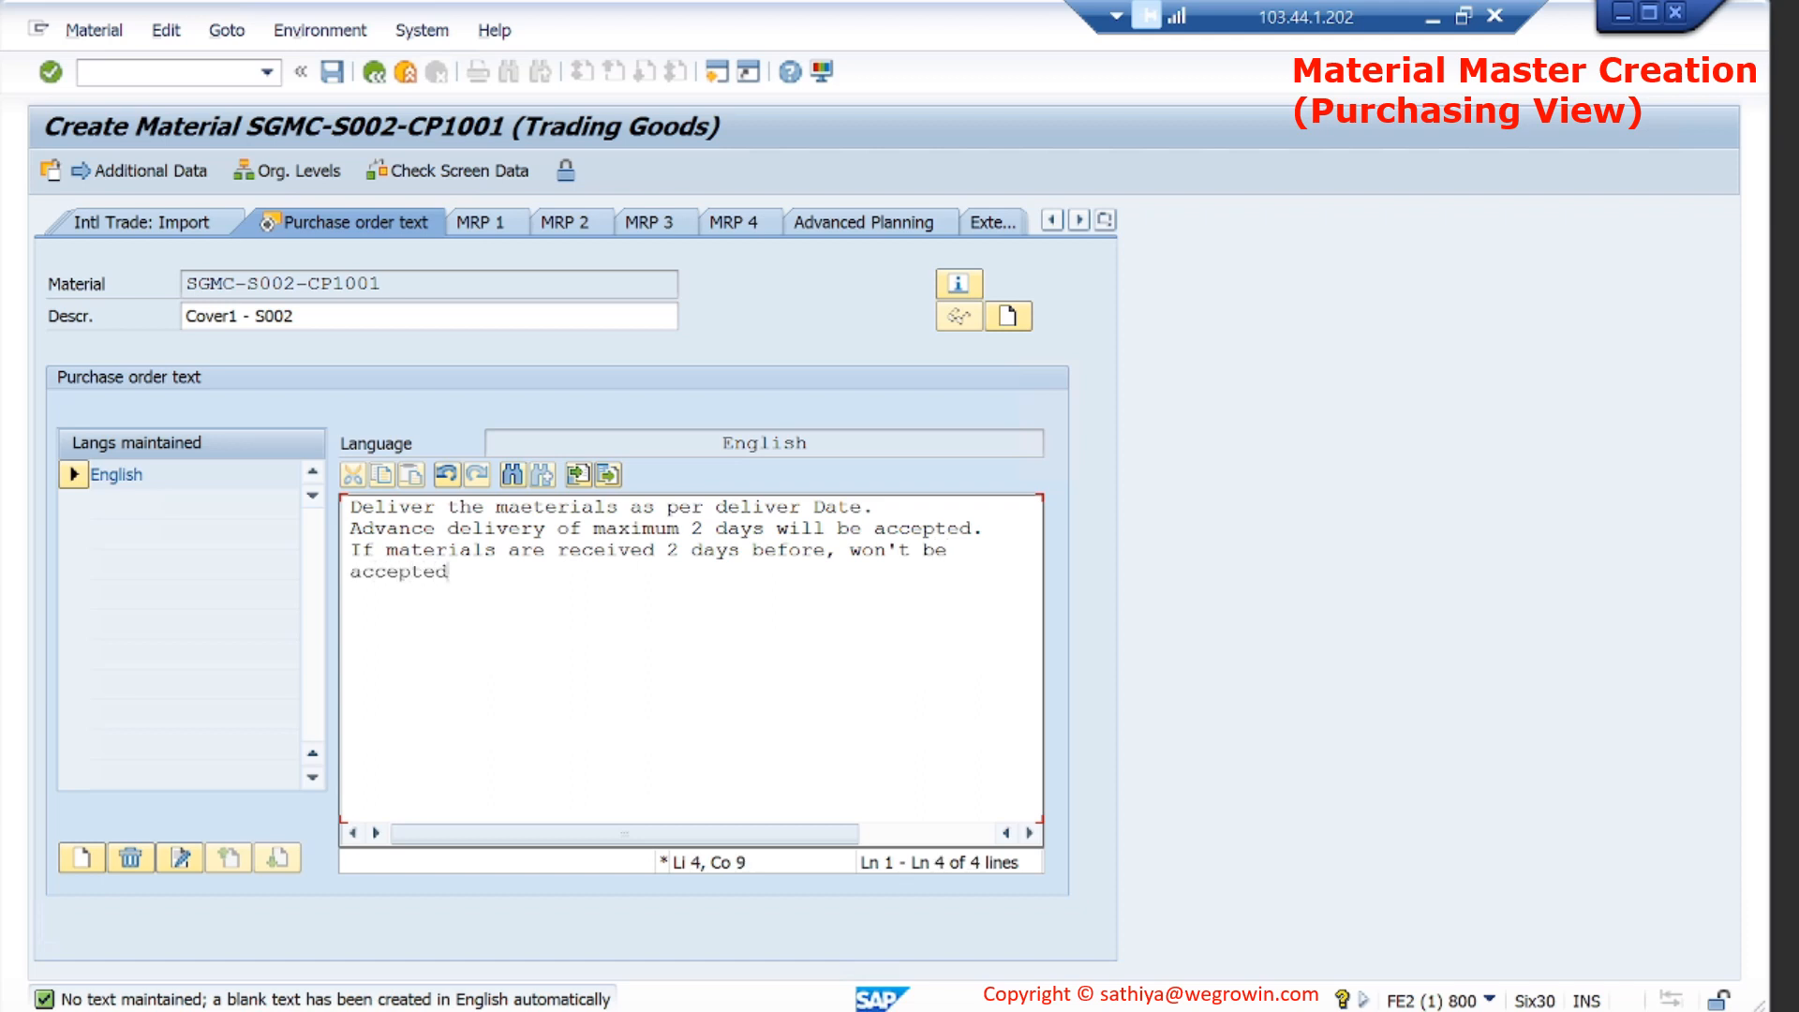
Finish the purchase order text view and save the extended material SGMC-S002-CP1001.
left_click(808, 340)
key("Return")
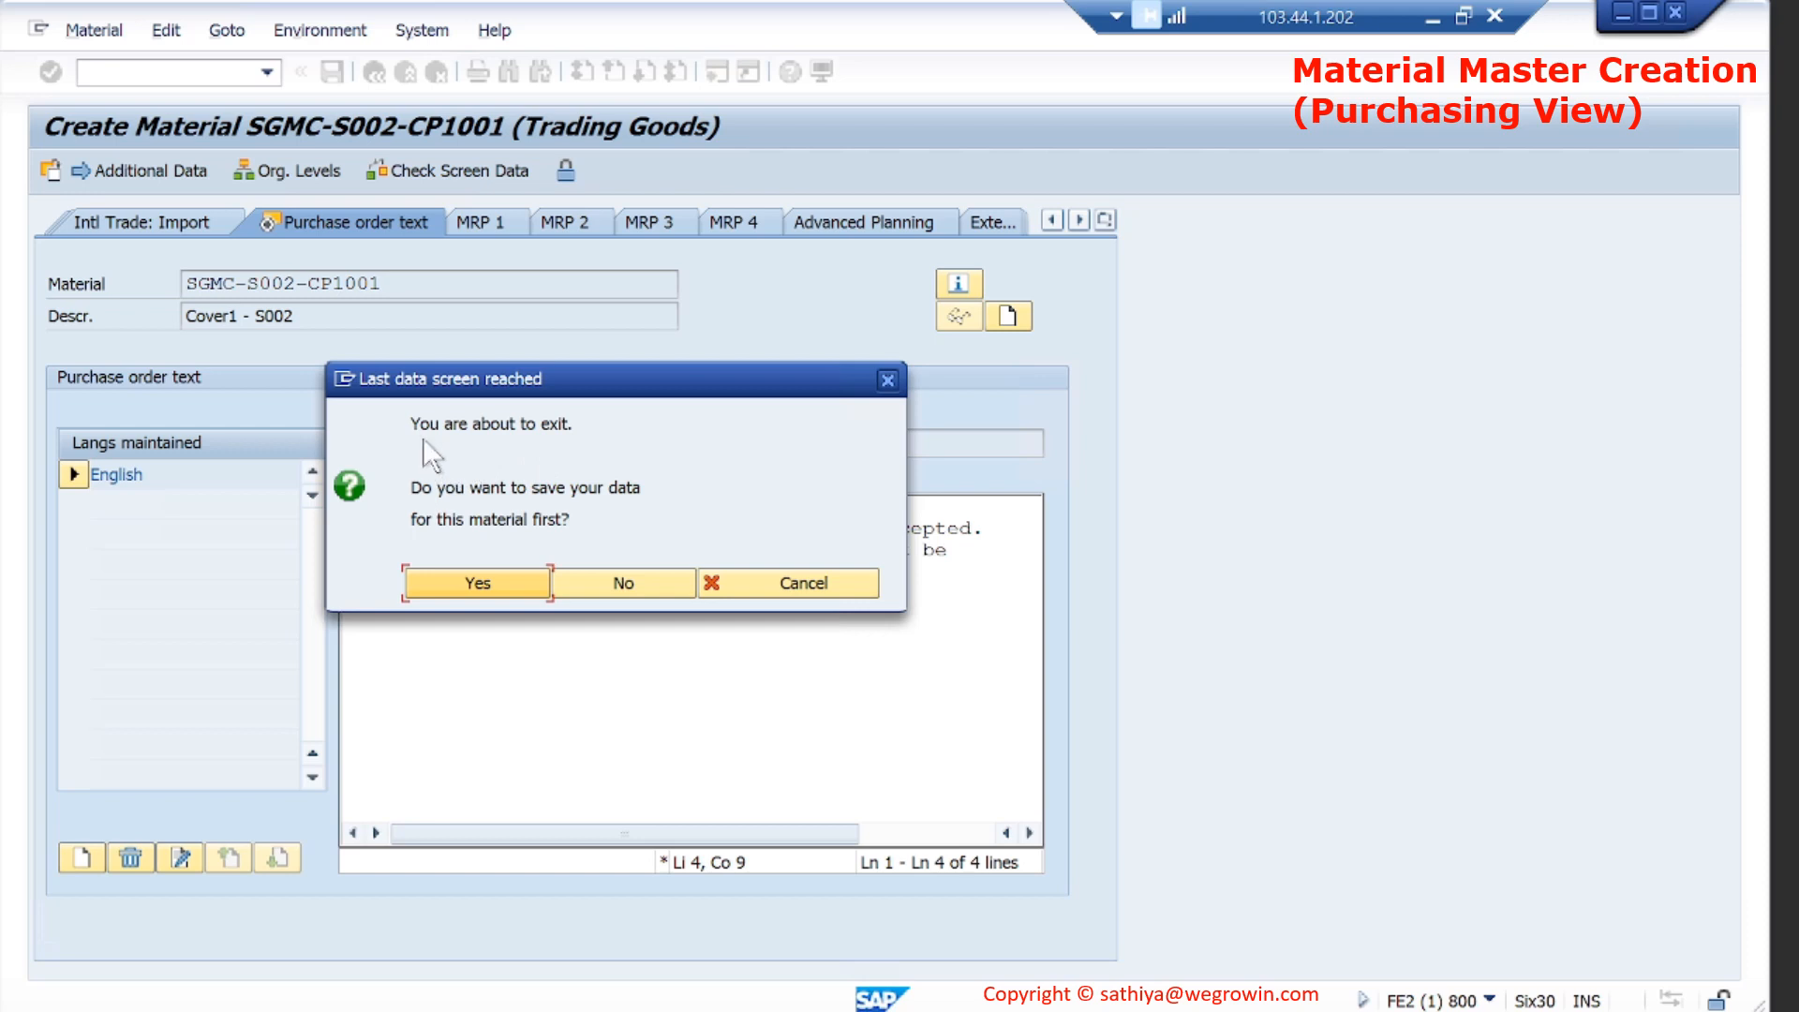
left_click(514, 577)
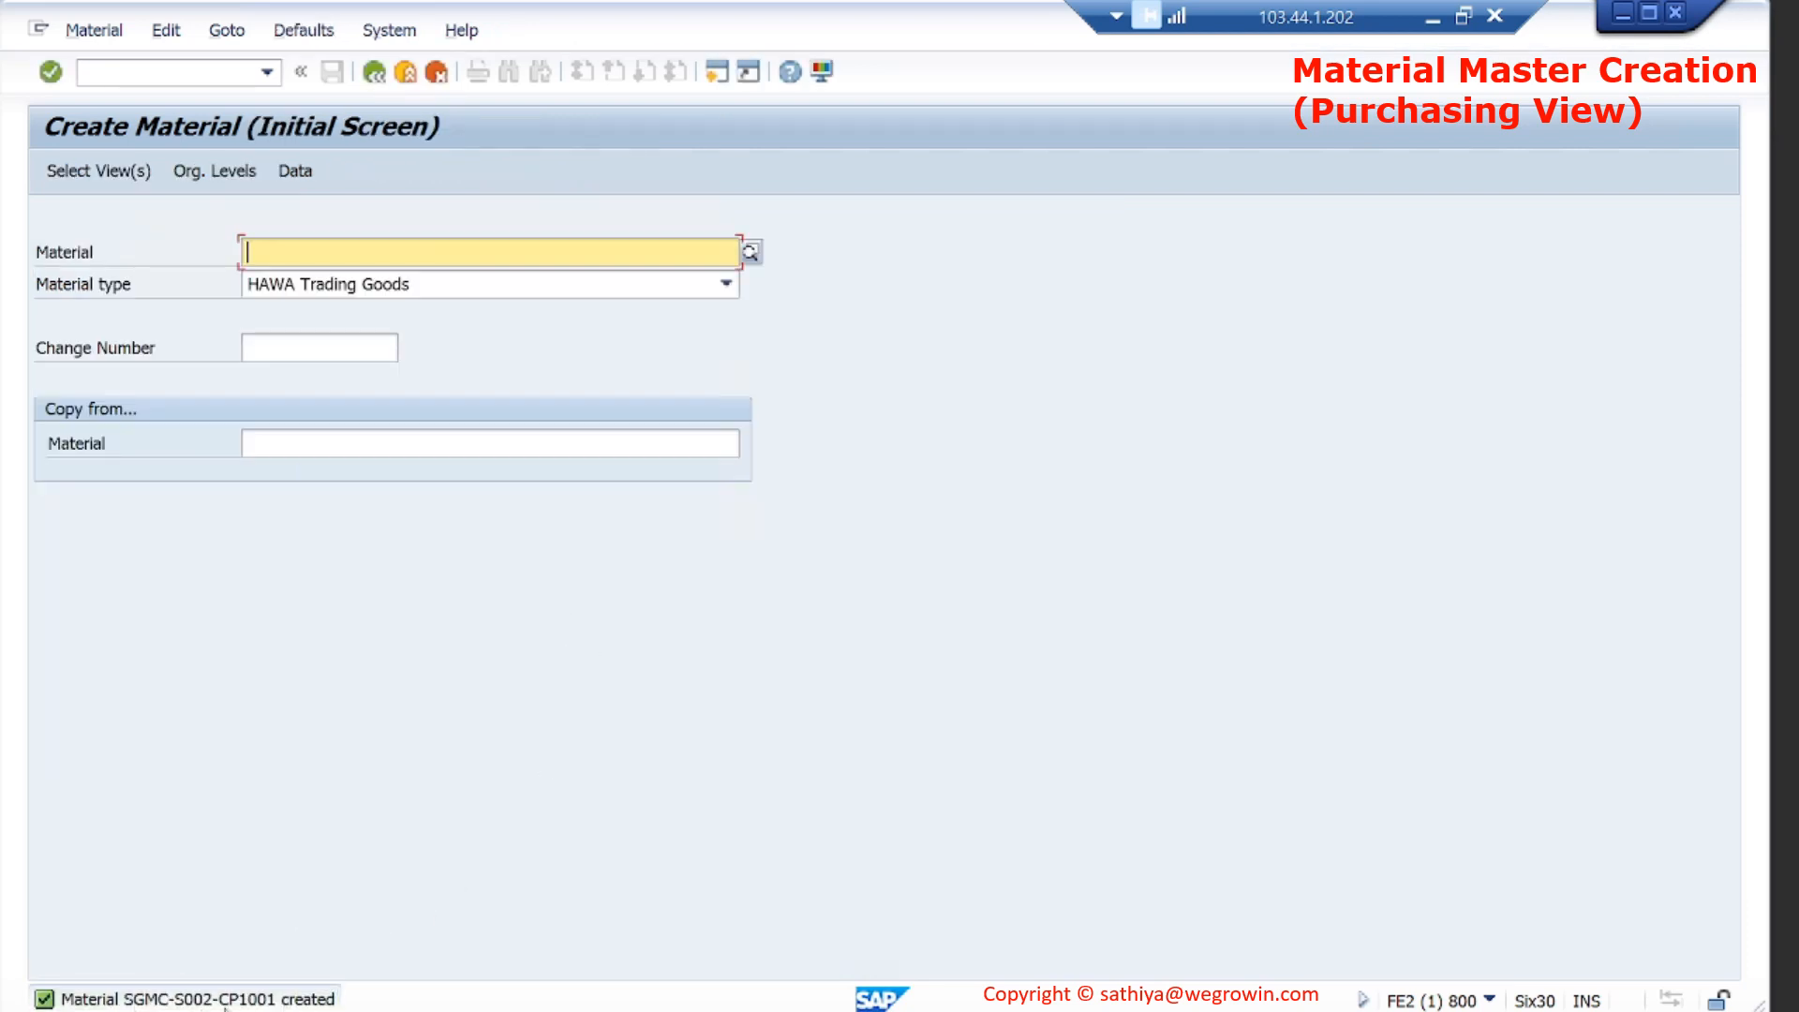
Read the details of the save message for the material and minimize the remote session.
left_click(306, 998)
double_click(306, 999)
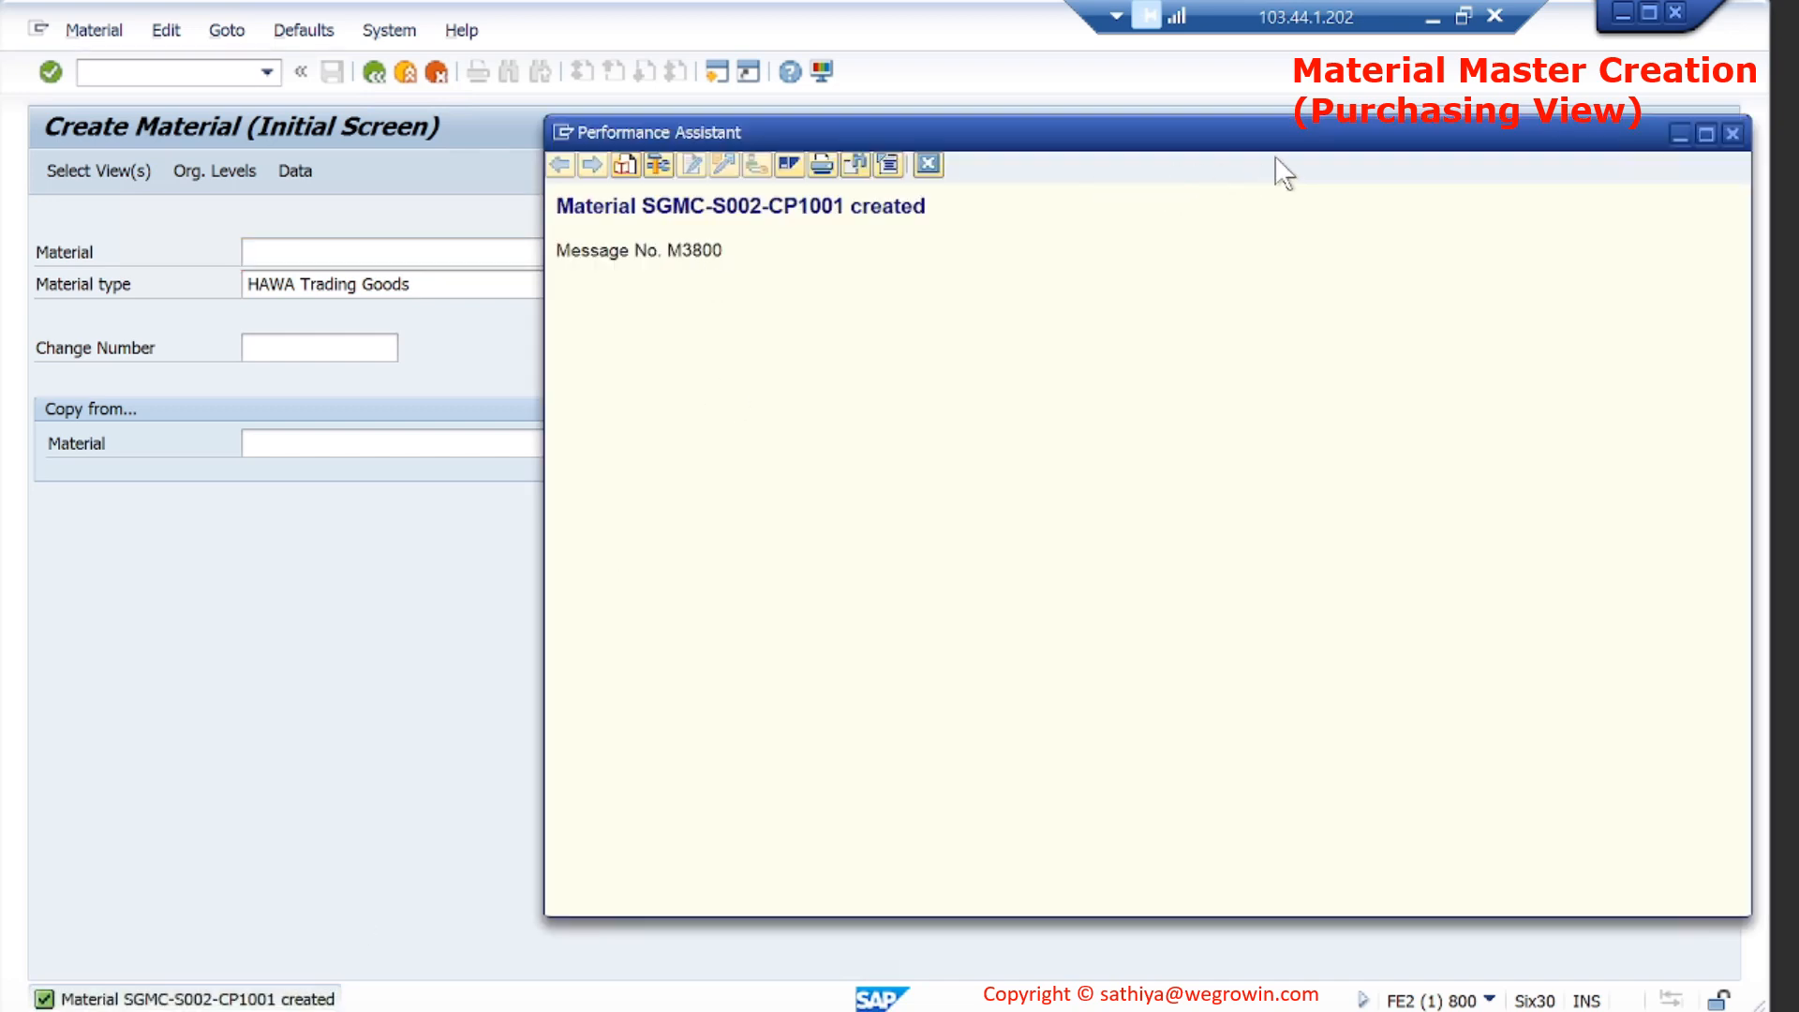
left_click(1431, 17)
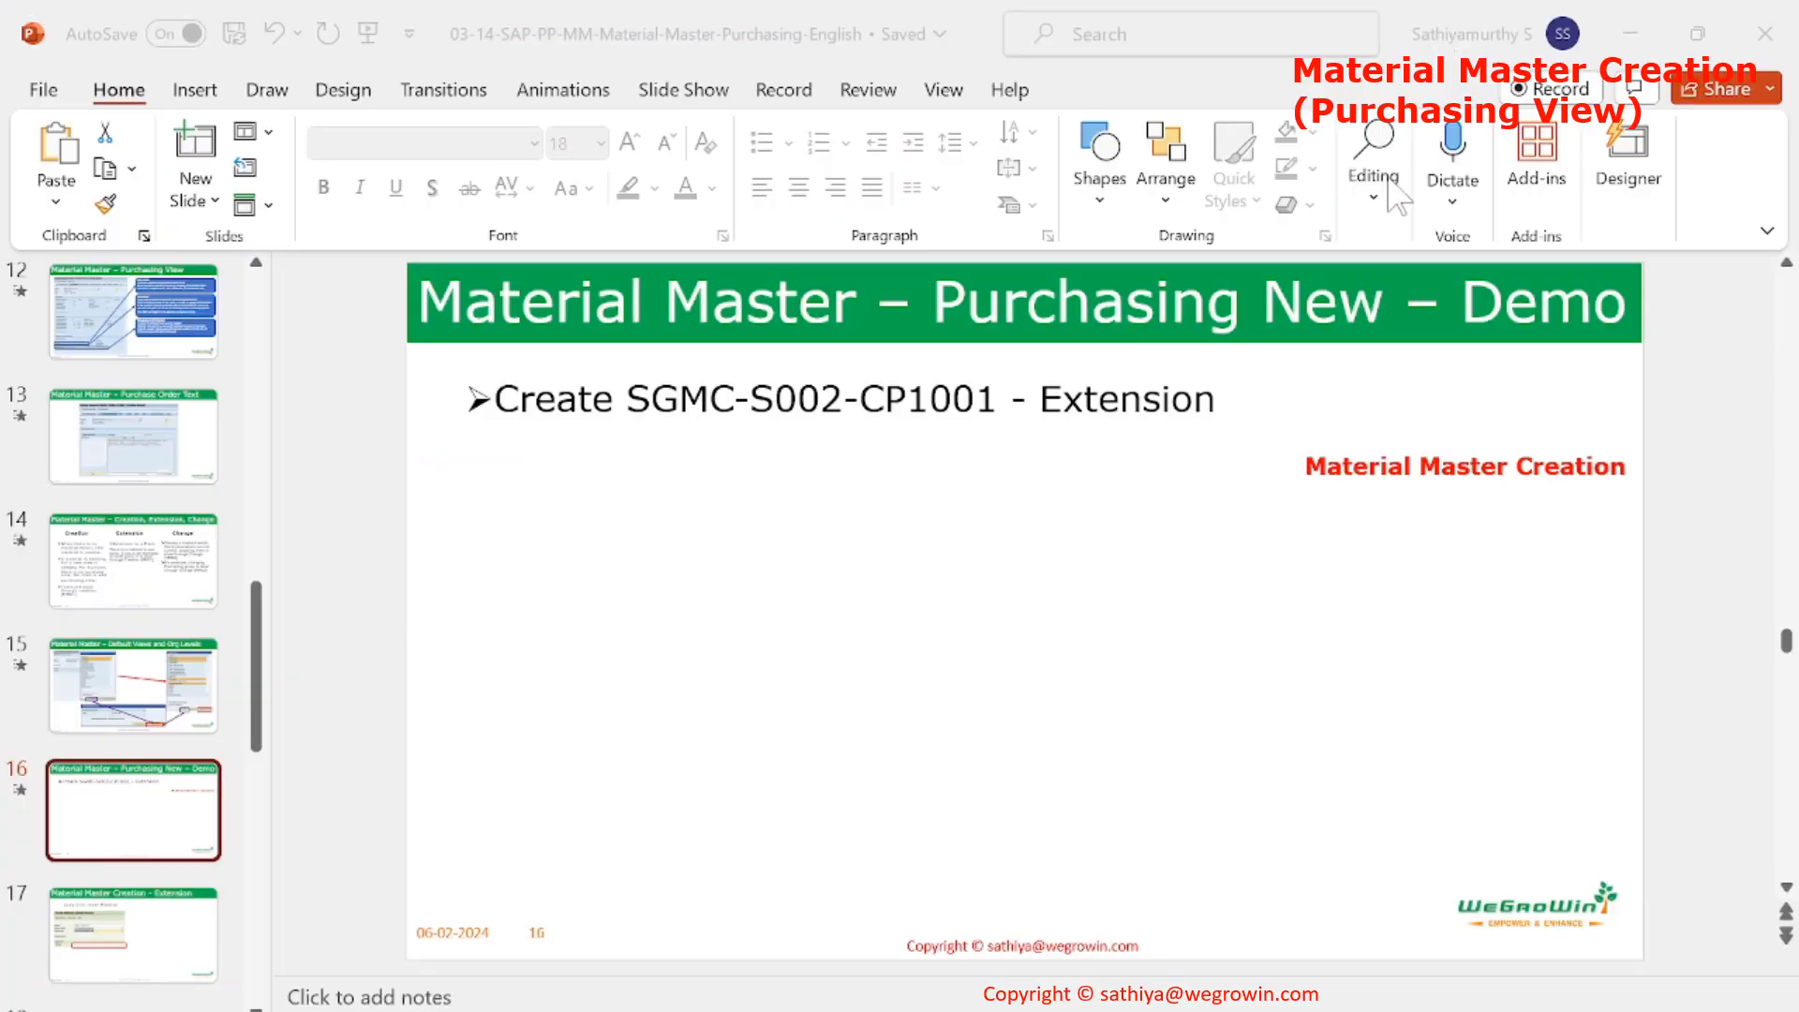
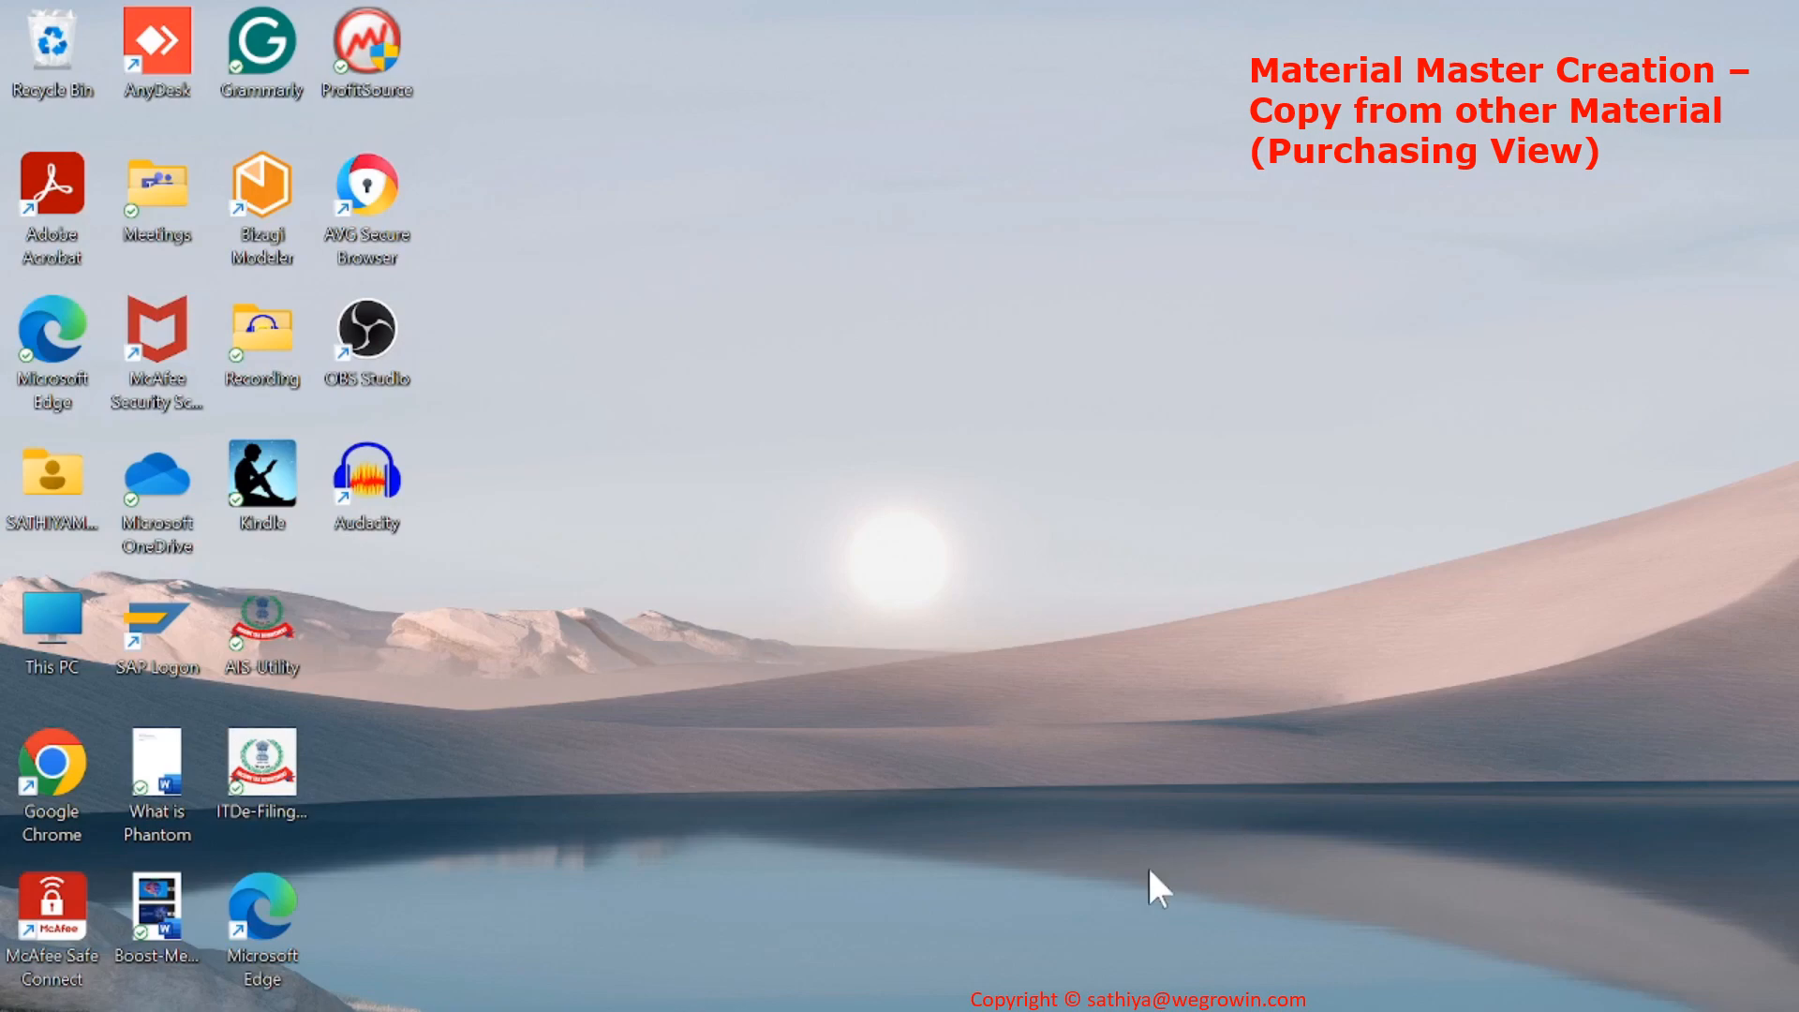
Return to the SAP session and check the new material SGMC-S003-CP1001 and the copy-from material SGMC-TRNG-CP1001.
left_click(905, 828)
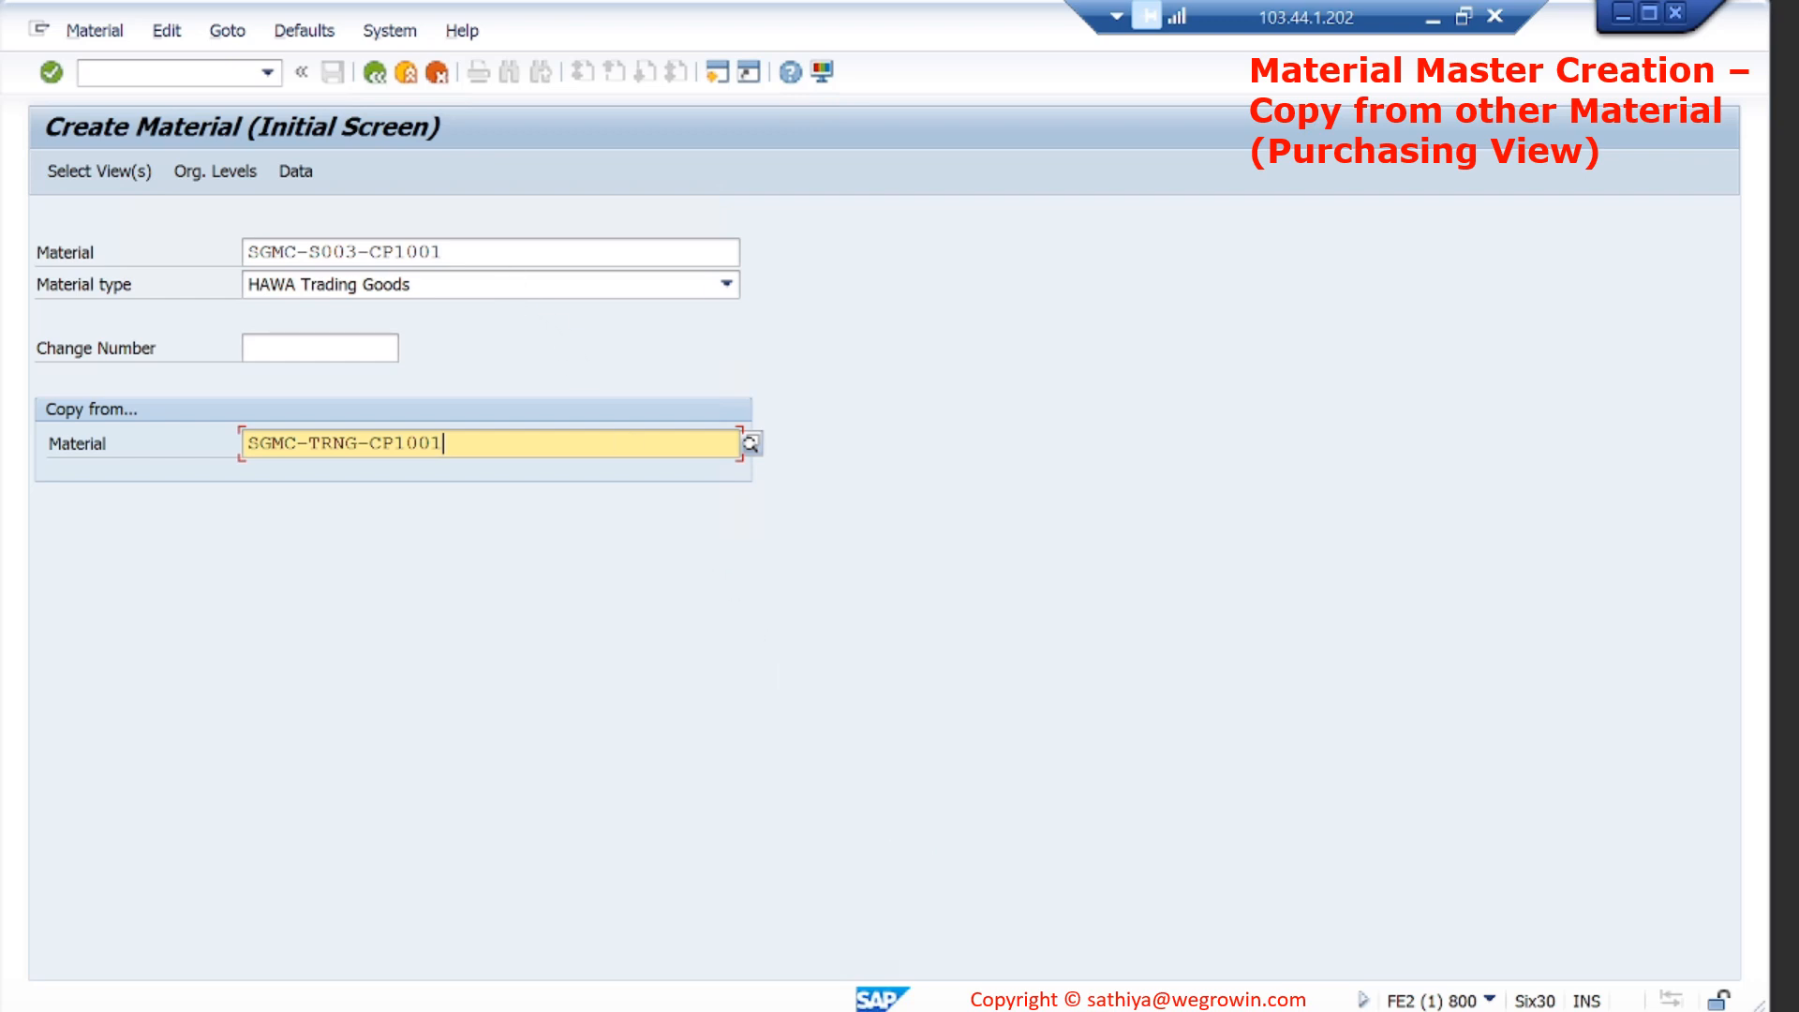
left_click(459, 252)
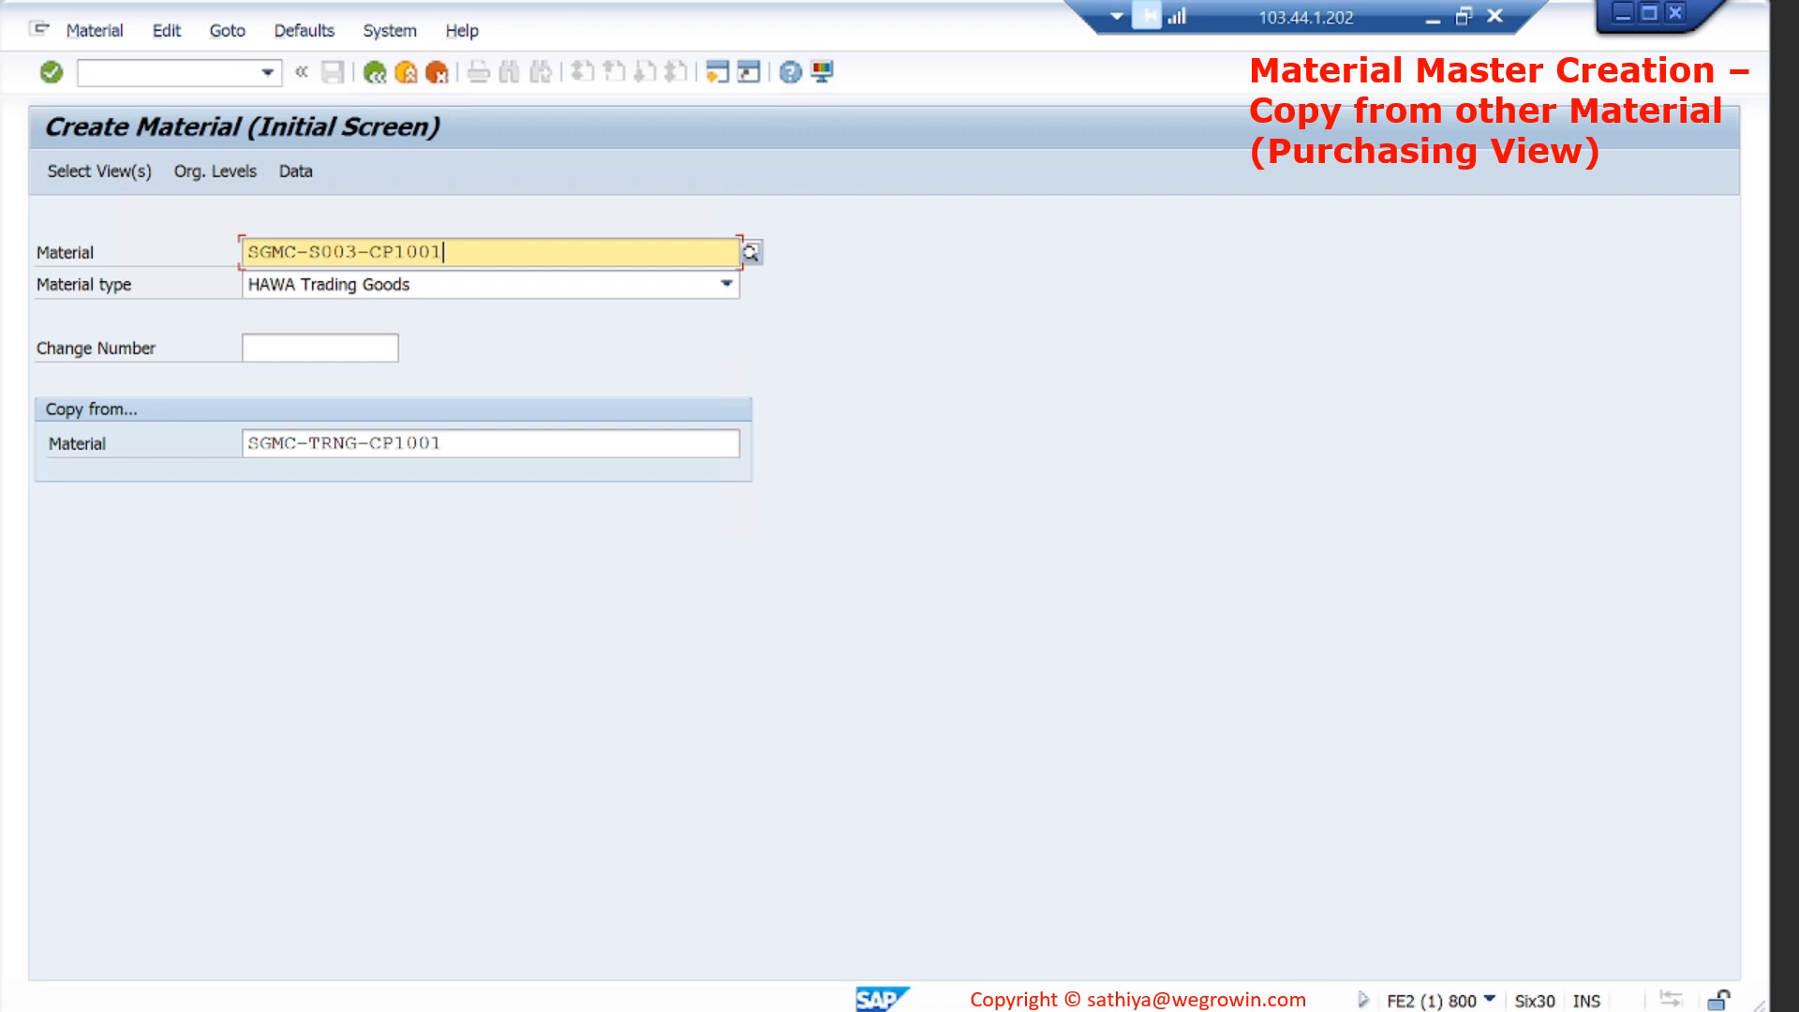
key("shift+Left")
key("shift+Left")
key("shift+Left")
key("Right")
left_click(469, 444)
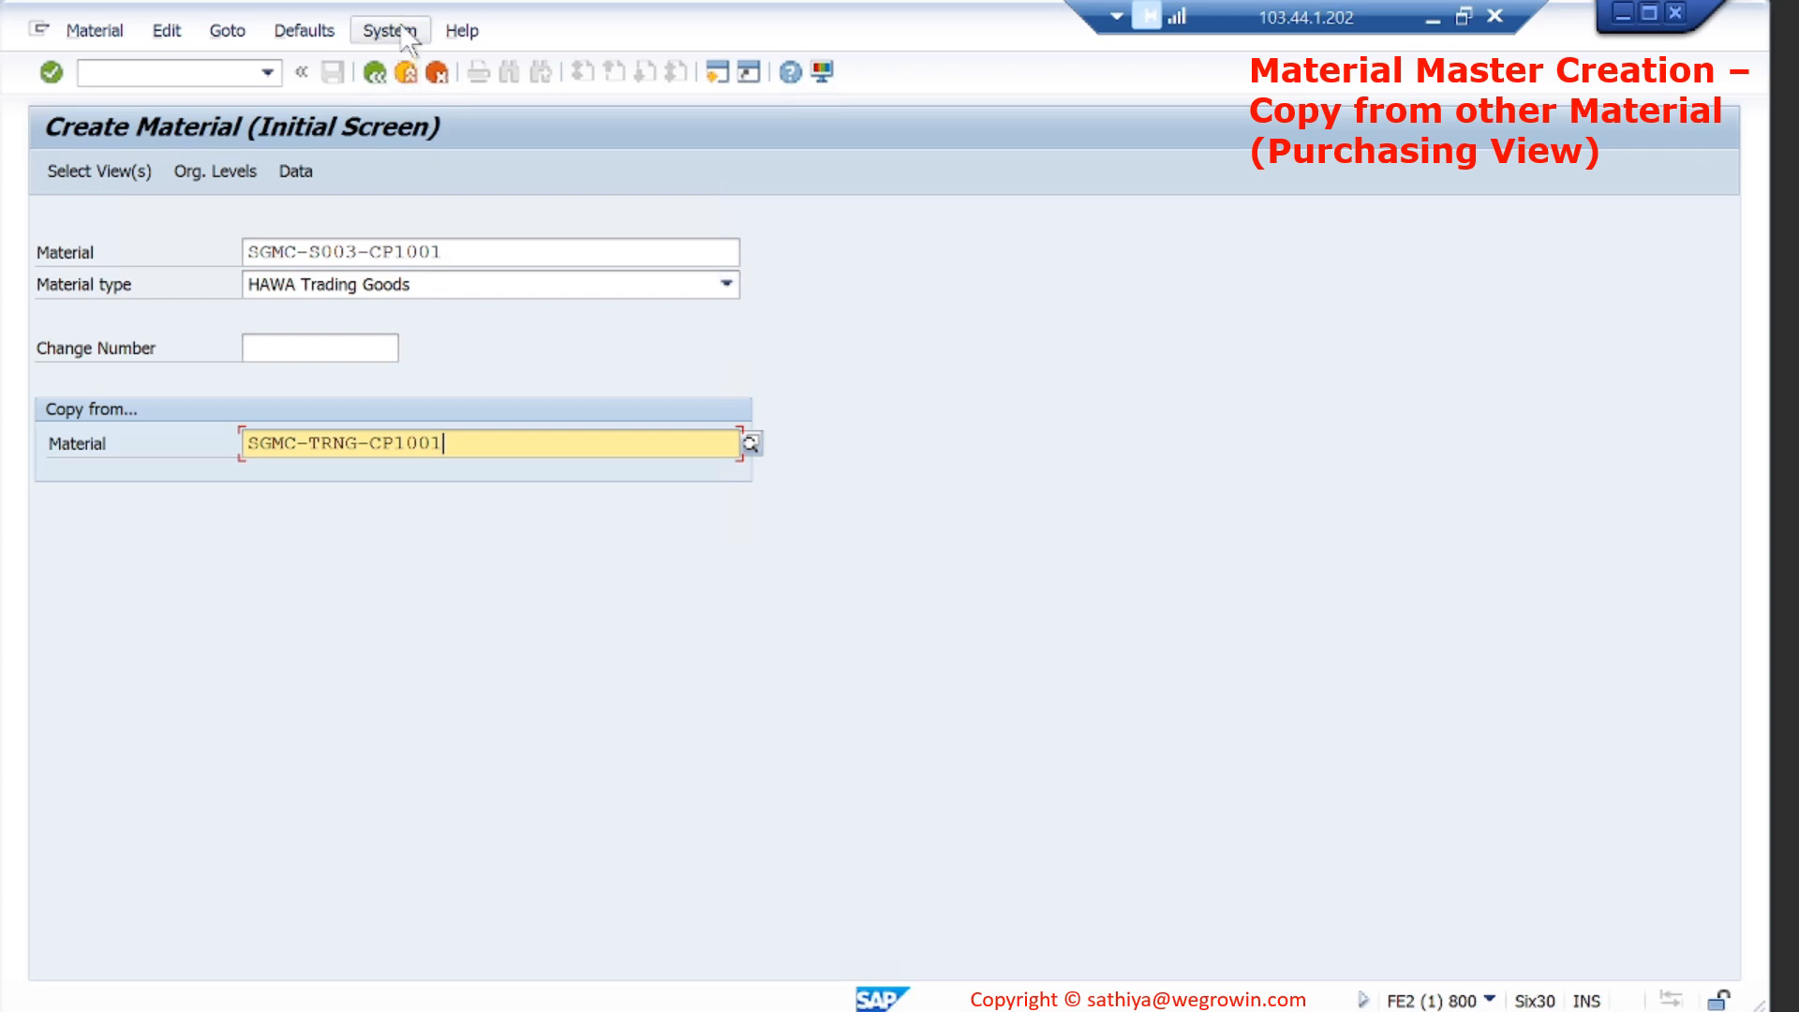
Review the default industry sector settings and accept M Mechanical engineering, hidden on the initial screen.
left_click(313, 29)
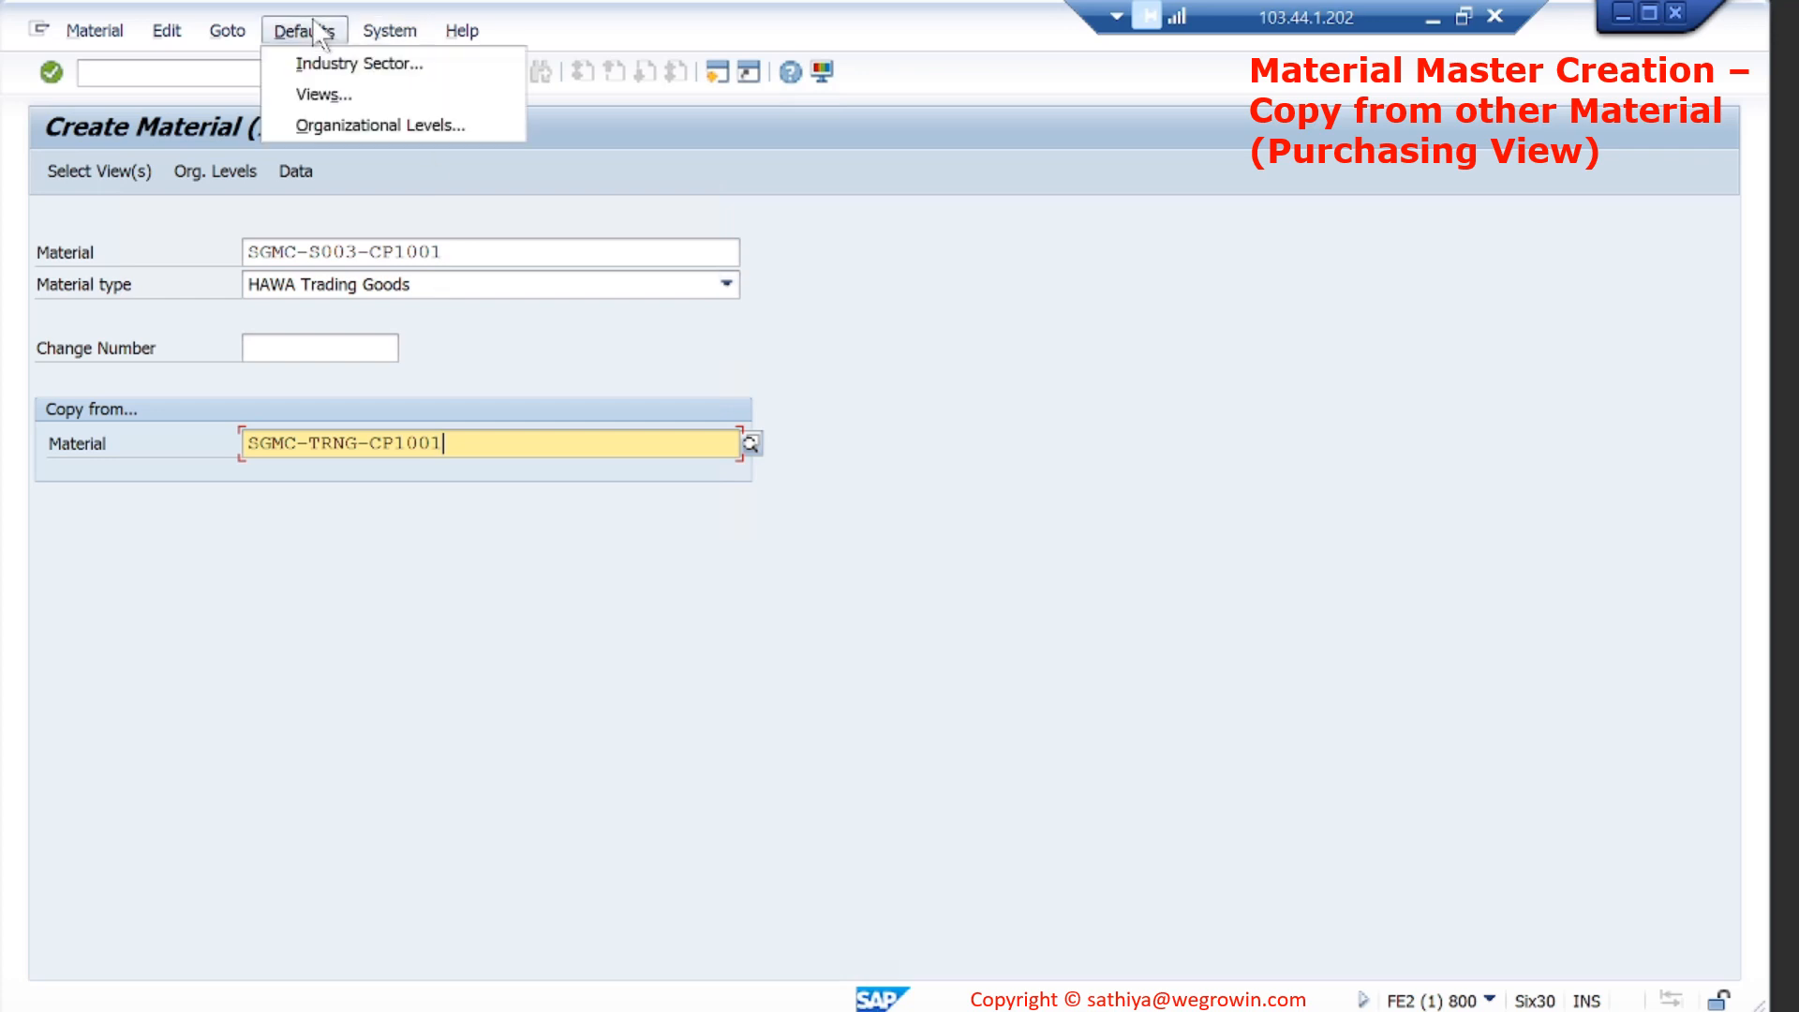
left_click(362, 65)
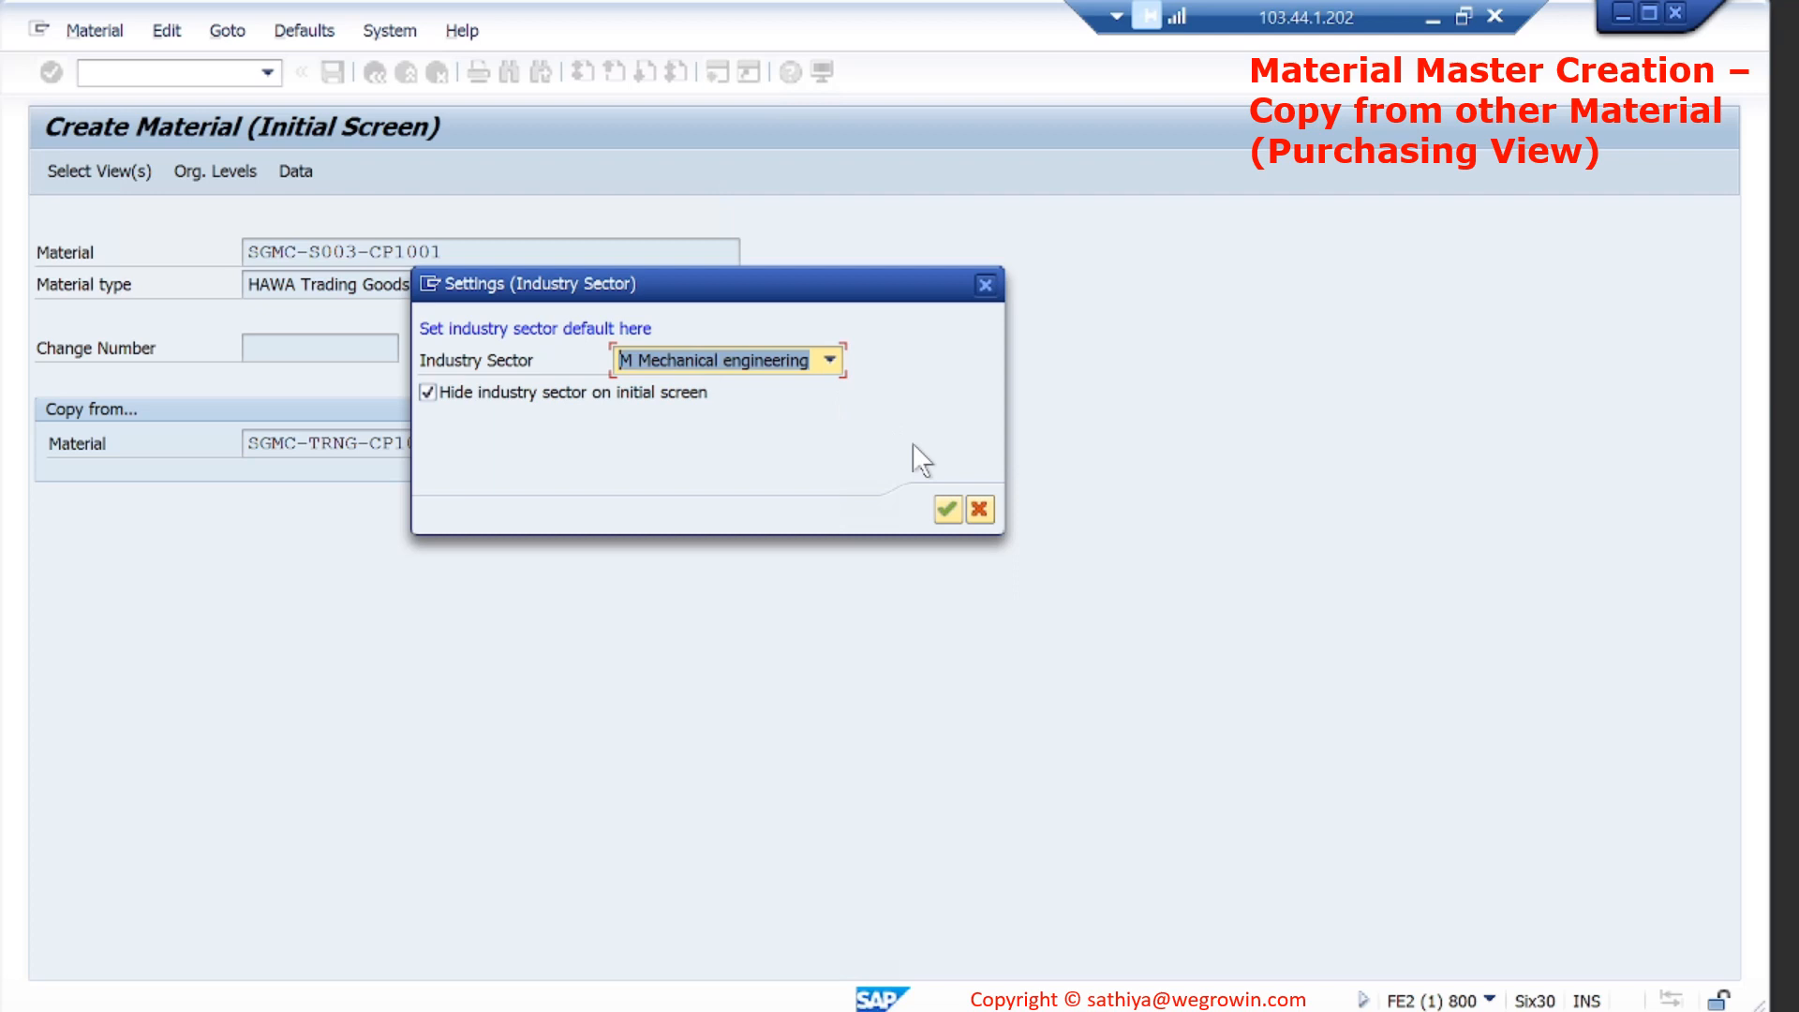
left_click(946, 510)
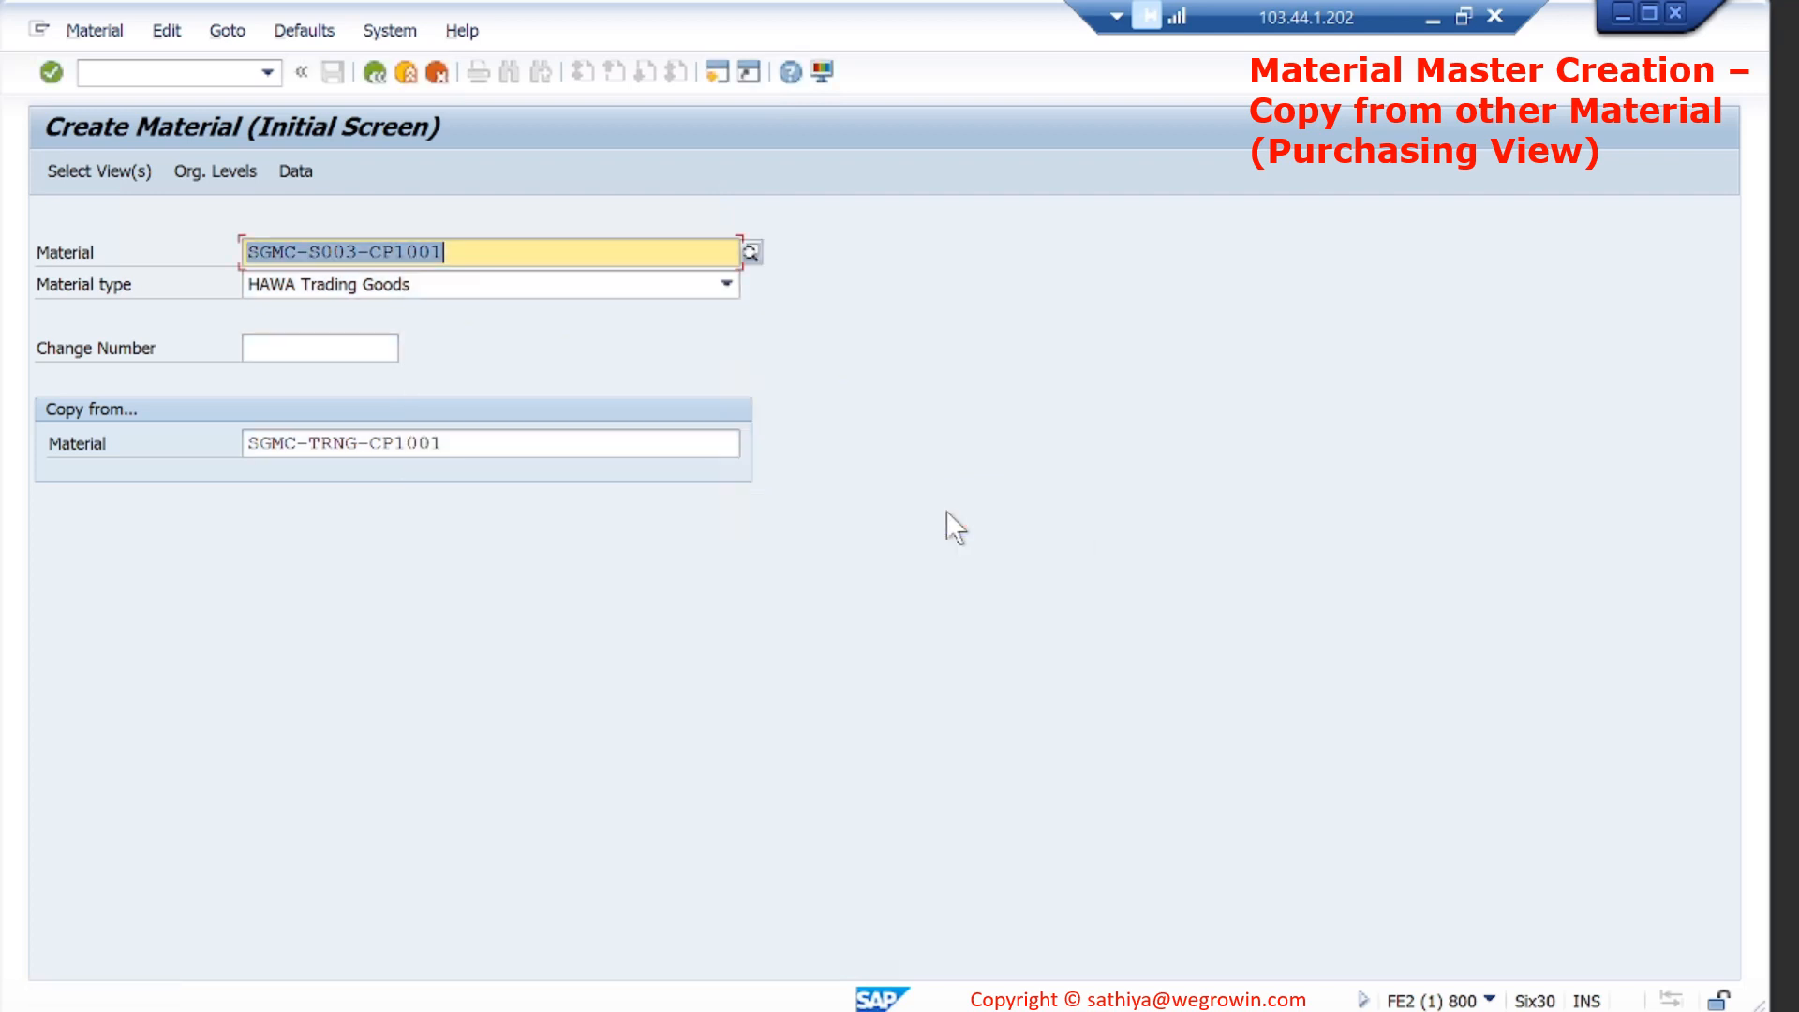
Open SGMC-S003-CP1001 with the Basic Data 1, Basic Data 2, Purchasing and Purchase Order Text views, copying plant 1710 data into plant 1710.
key("Return")
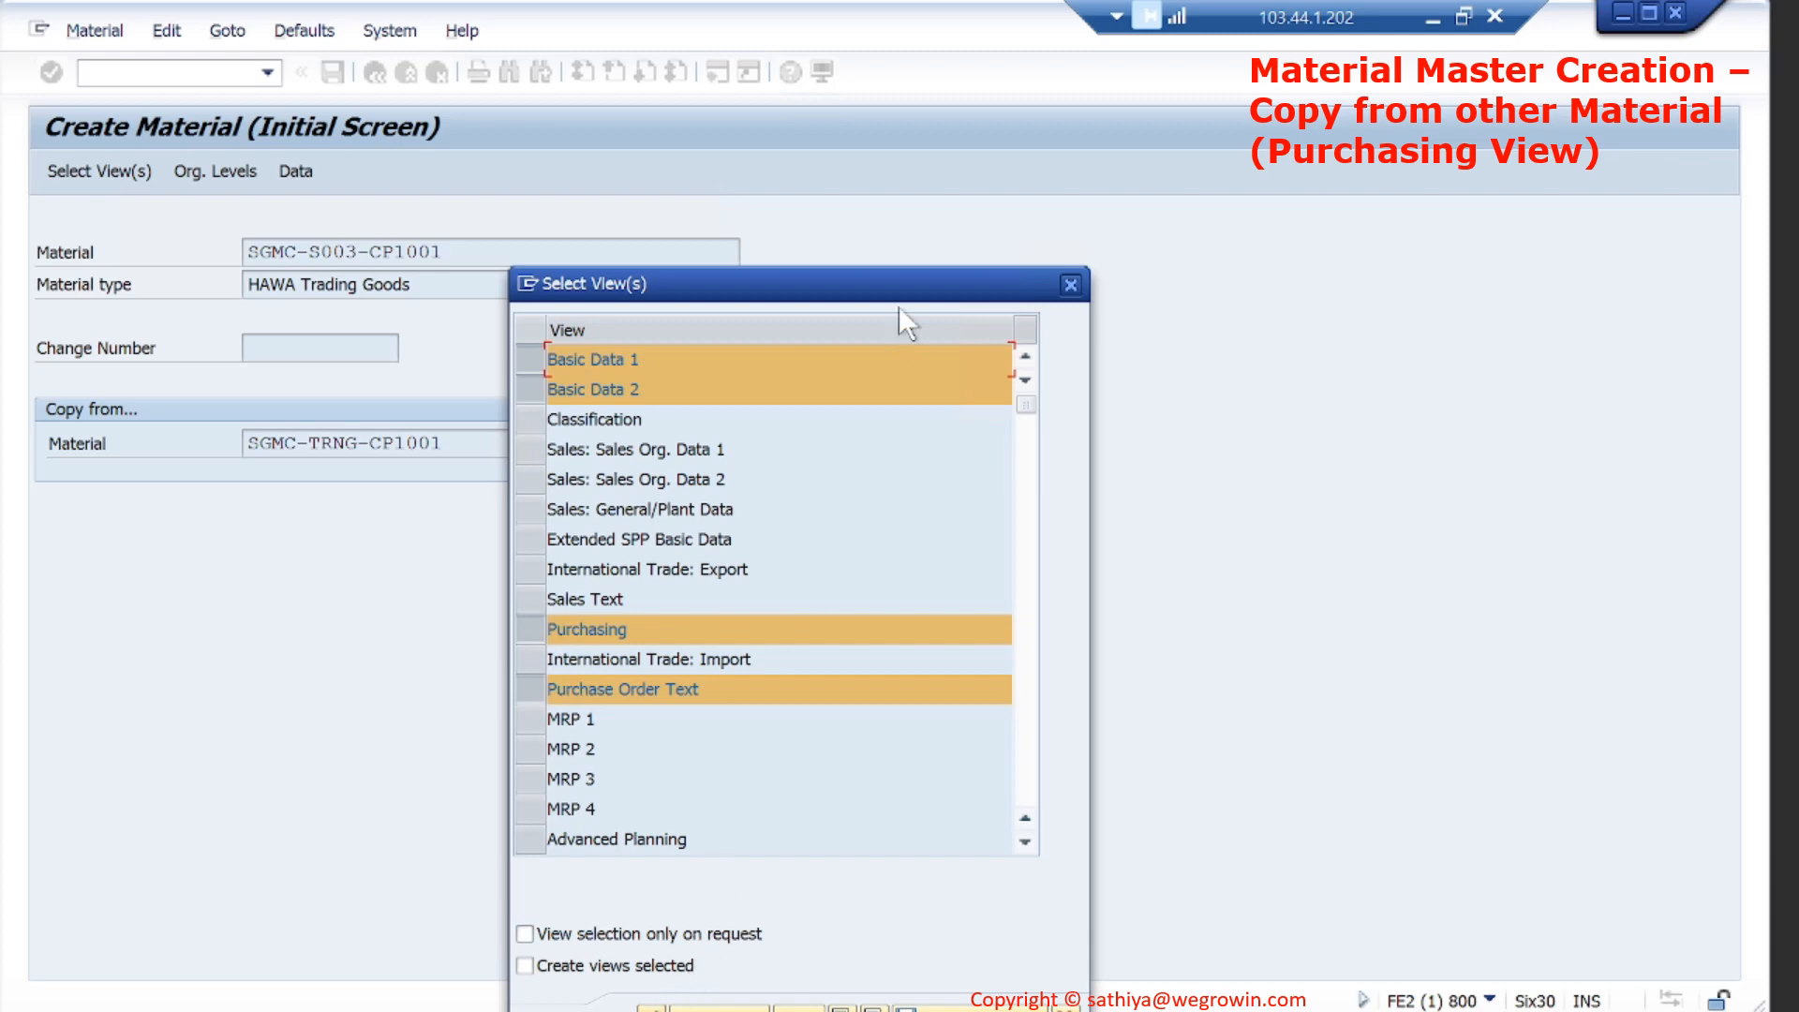
left_click_drag(907, 296, 1036, 38)
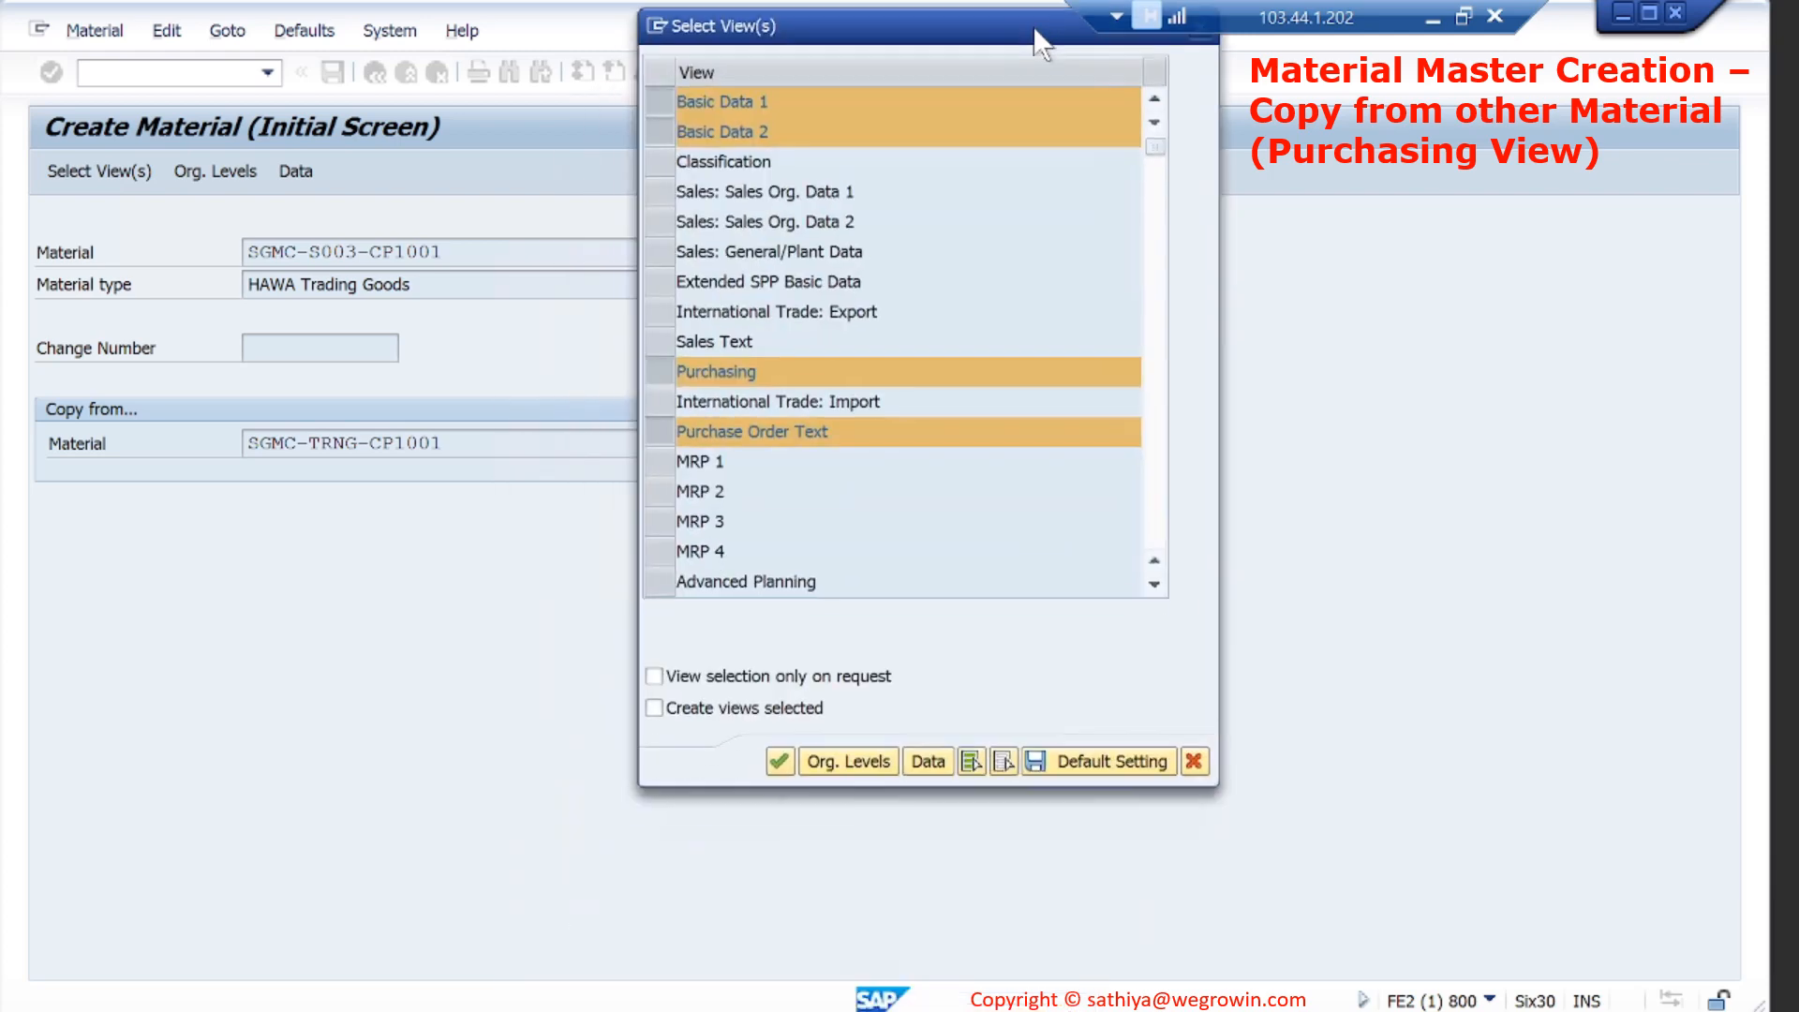
left_click(780, 762)
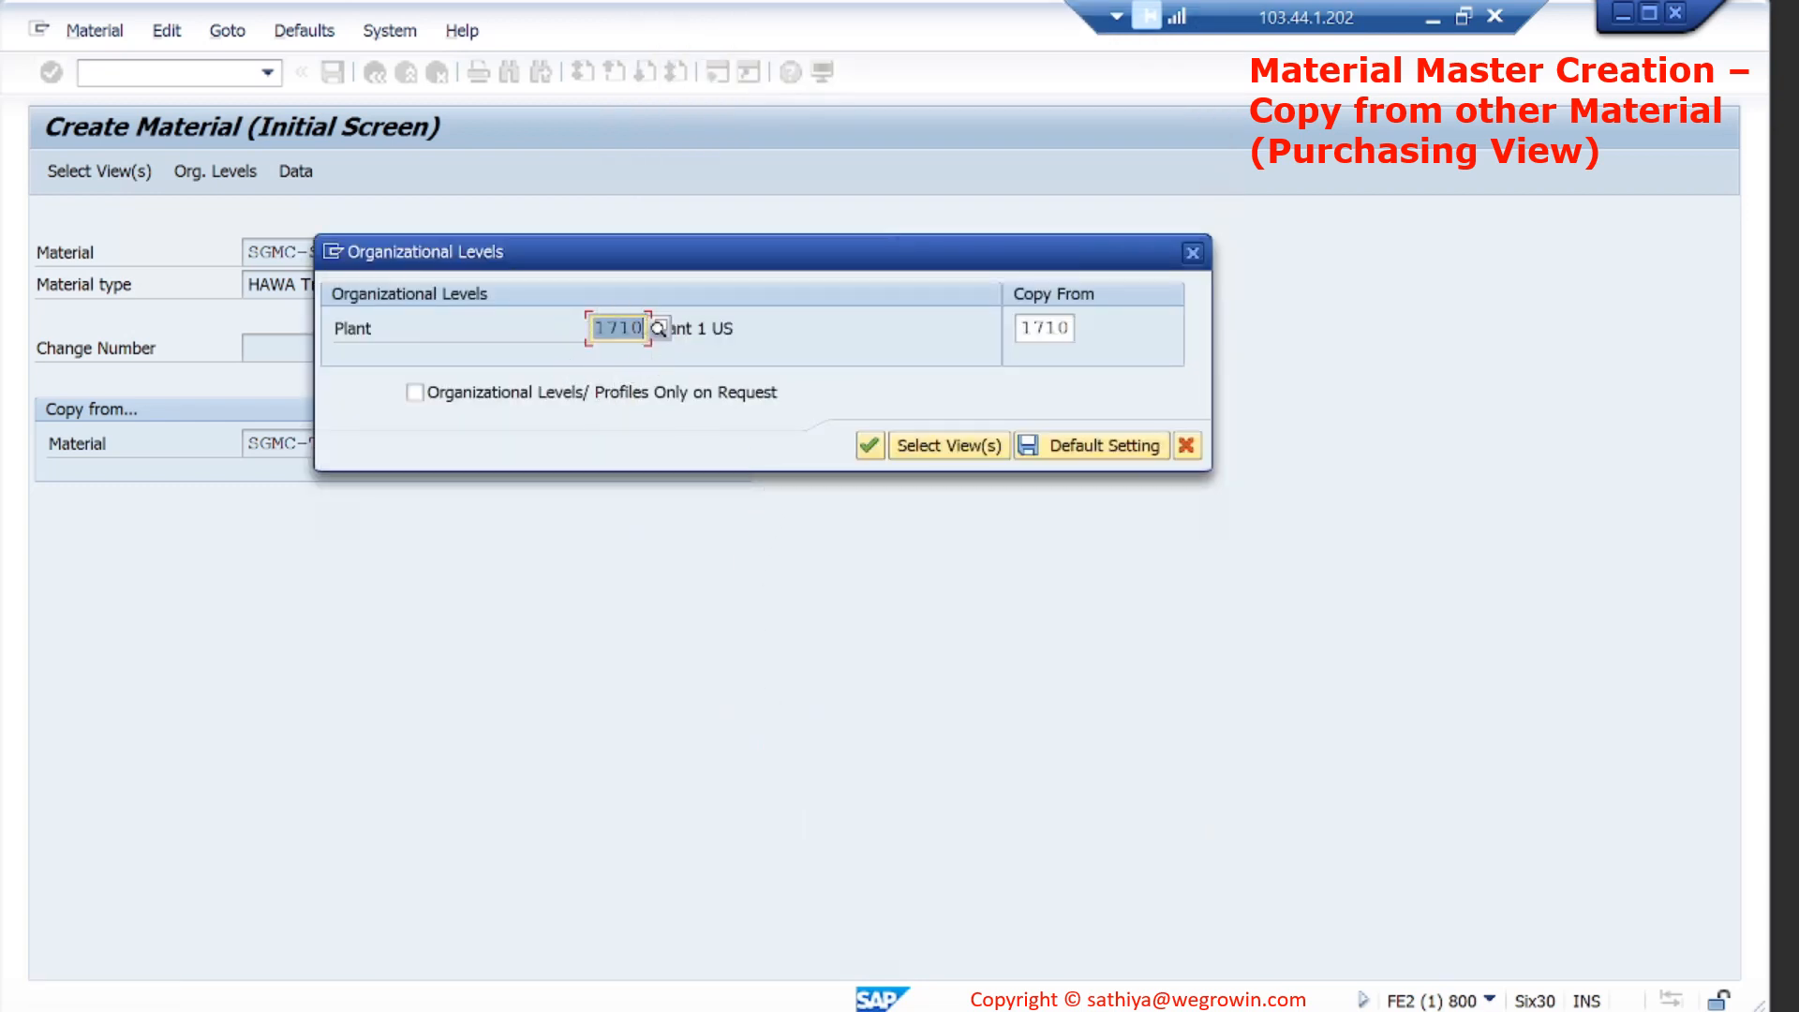
left_click(689, 328)
left_click_drag(891, 252, 1102, 286)
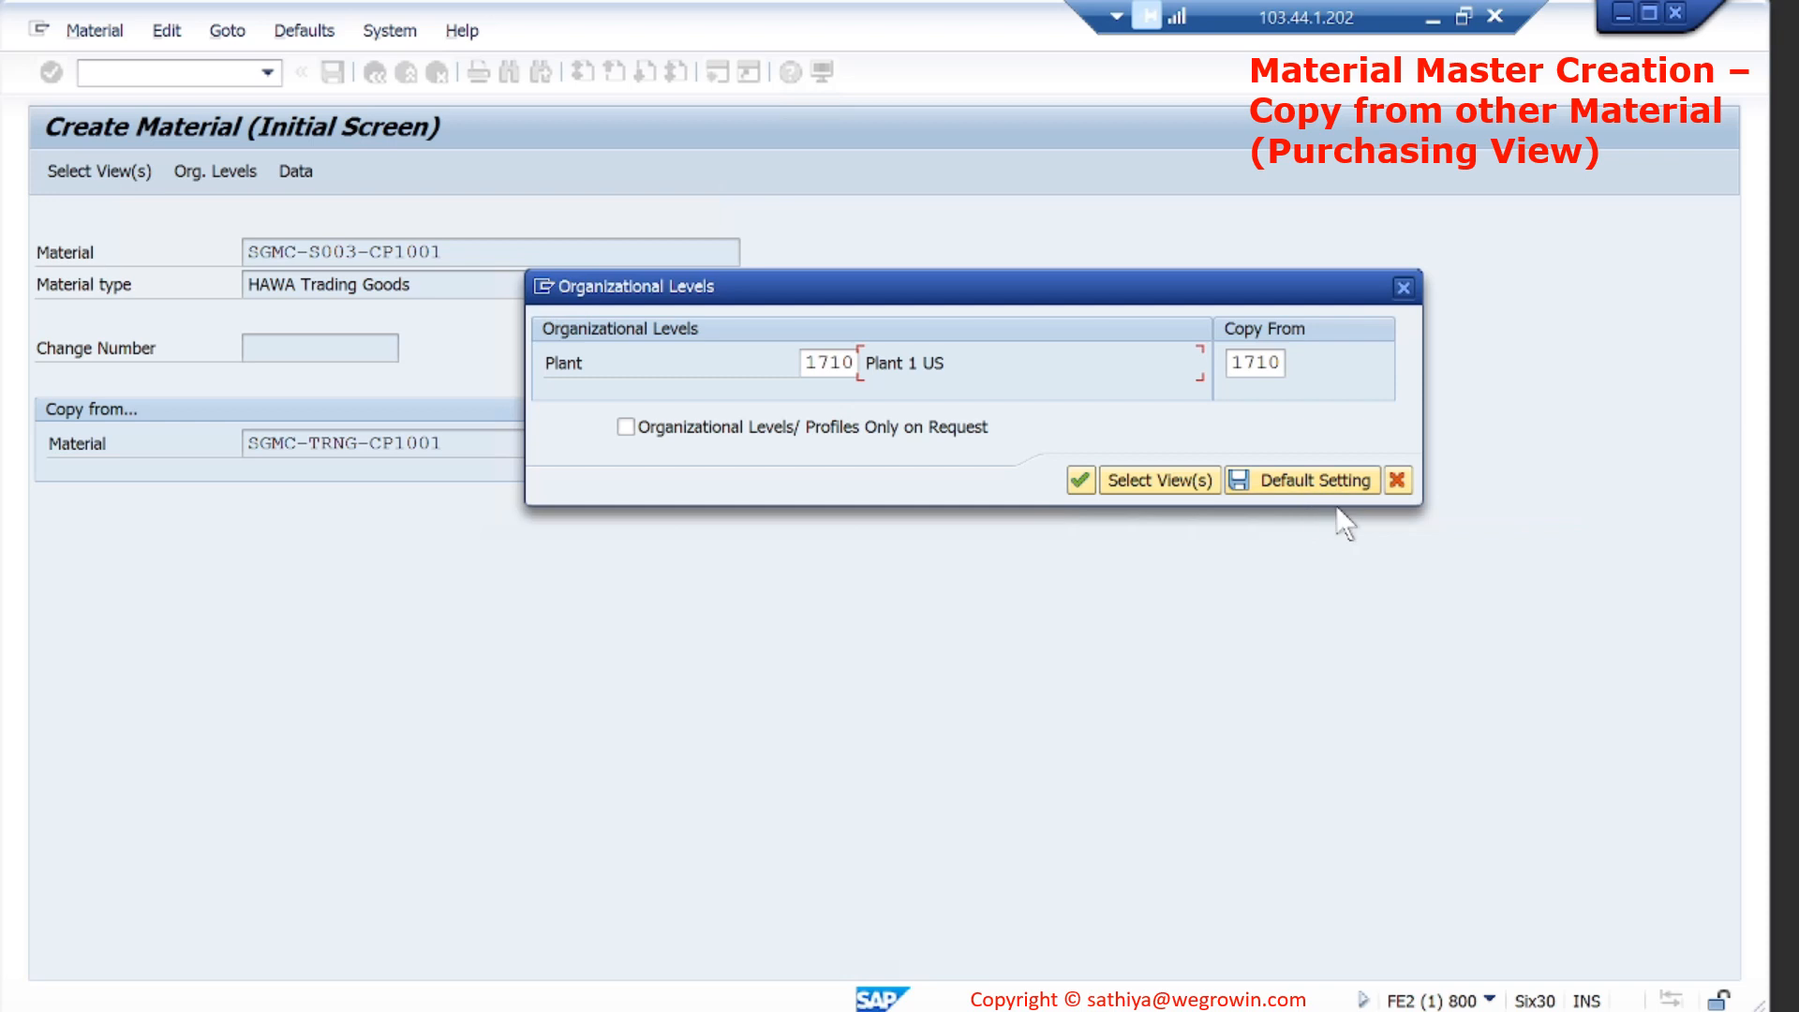
left_click(1079, 479)
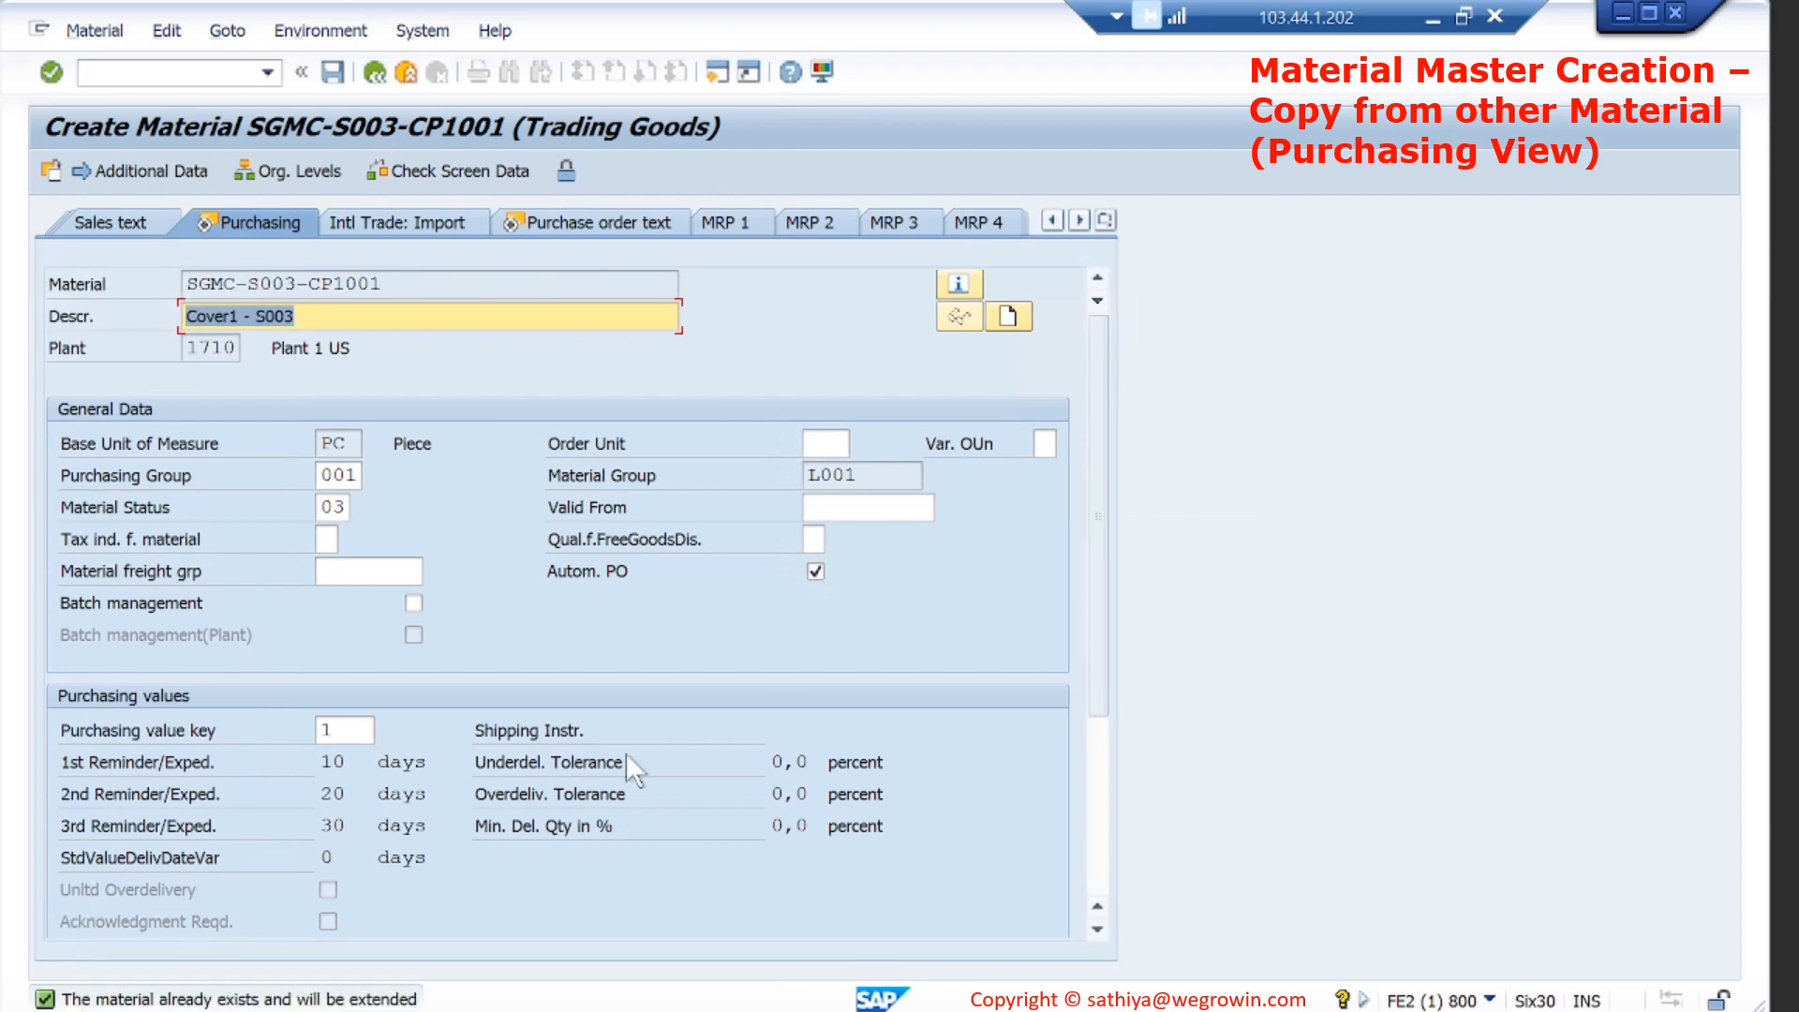
Read the details of the status message and check the material number and description in the Purchasing view.
double_click(219, 1001)
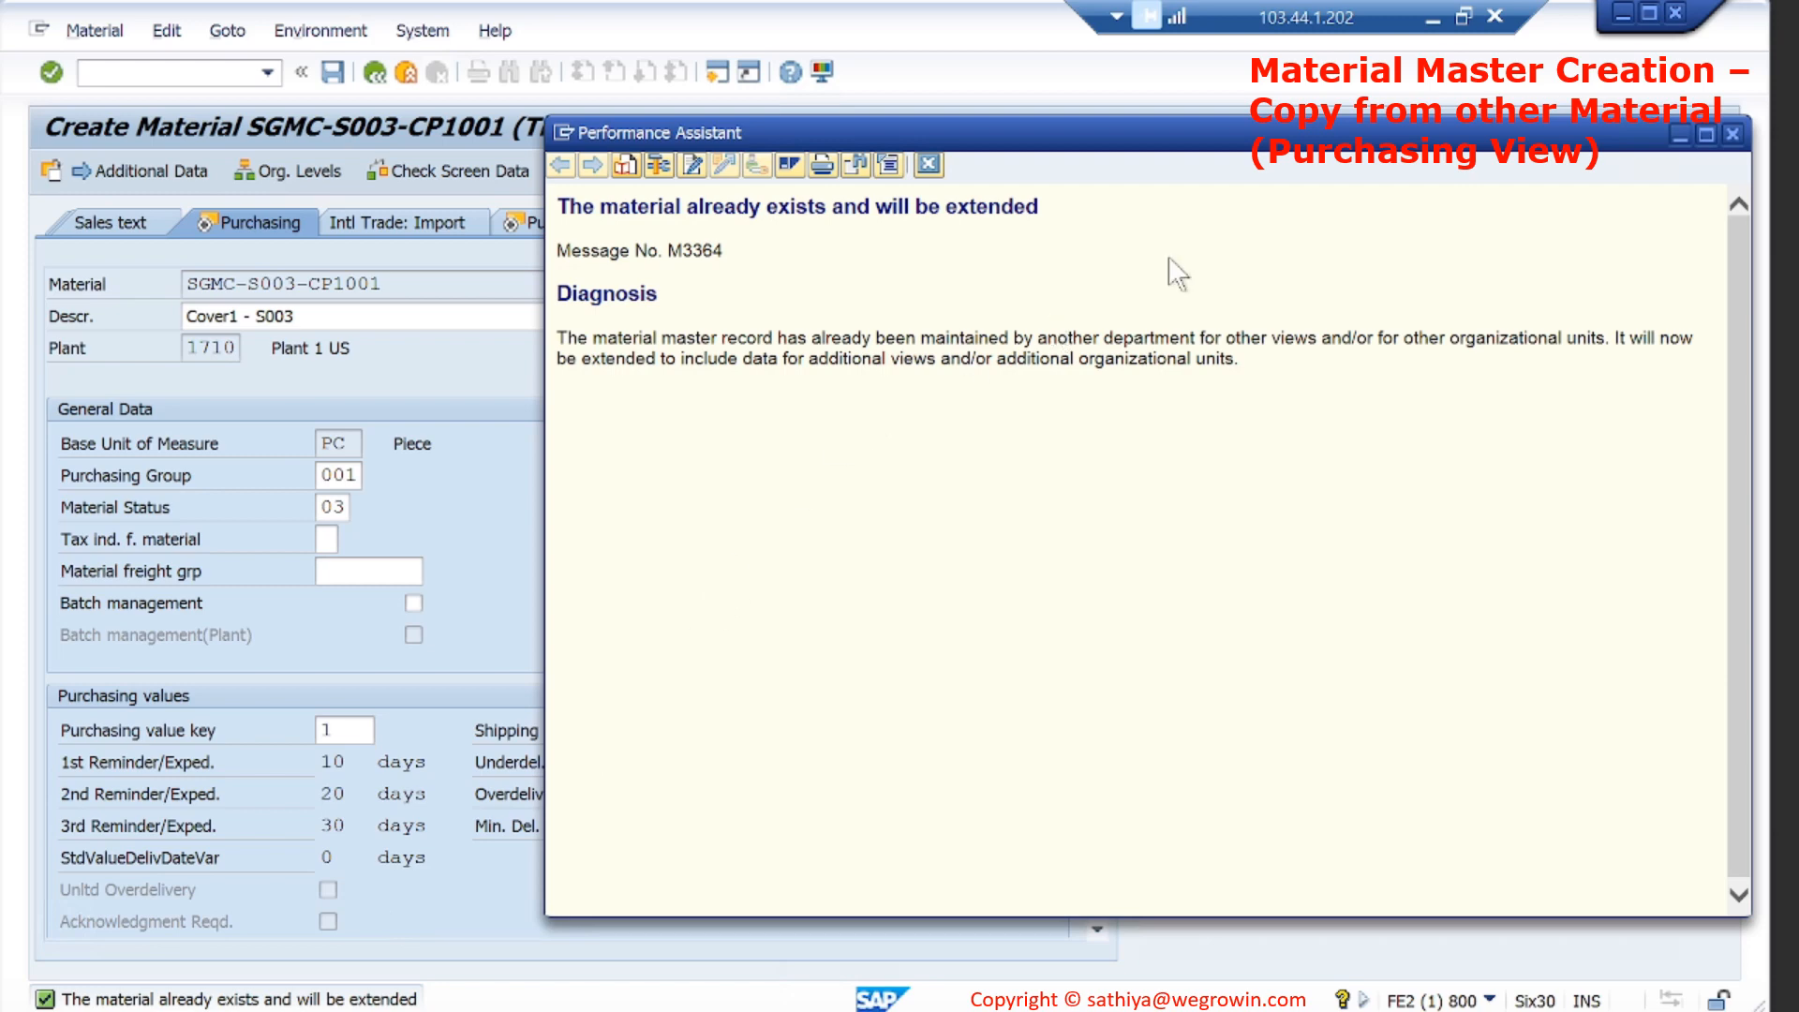
left_click(1733, 134)
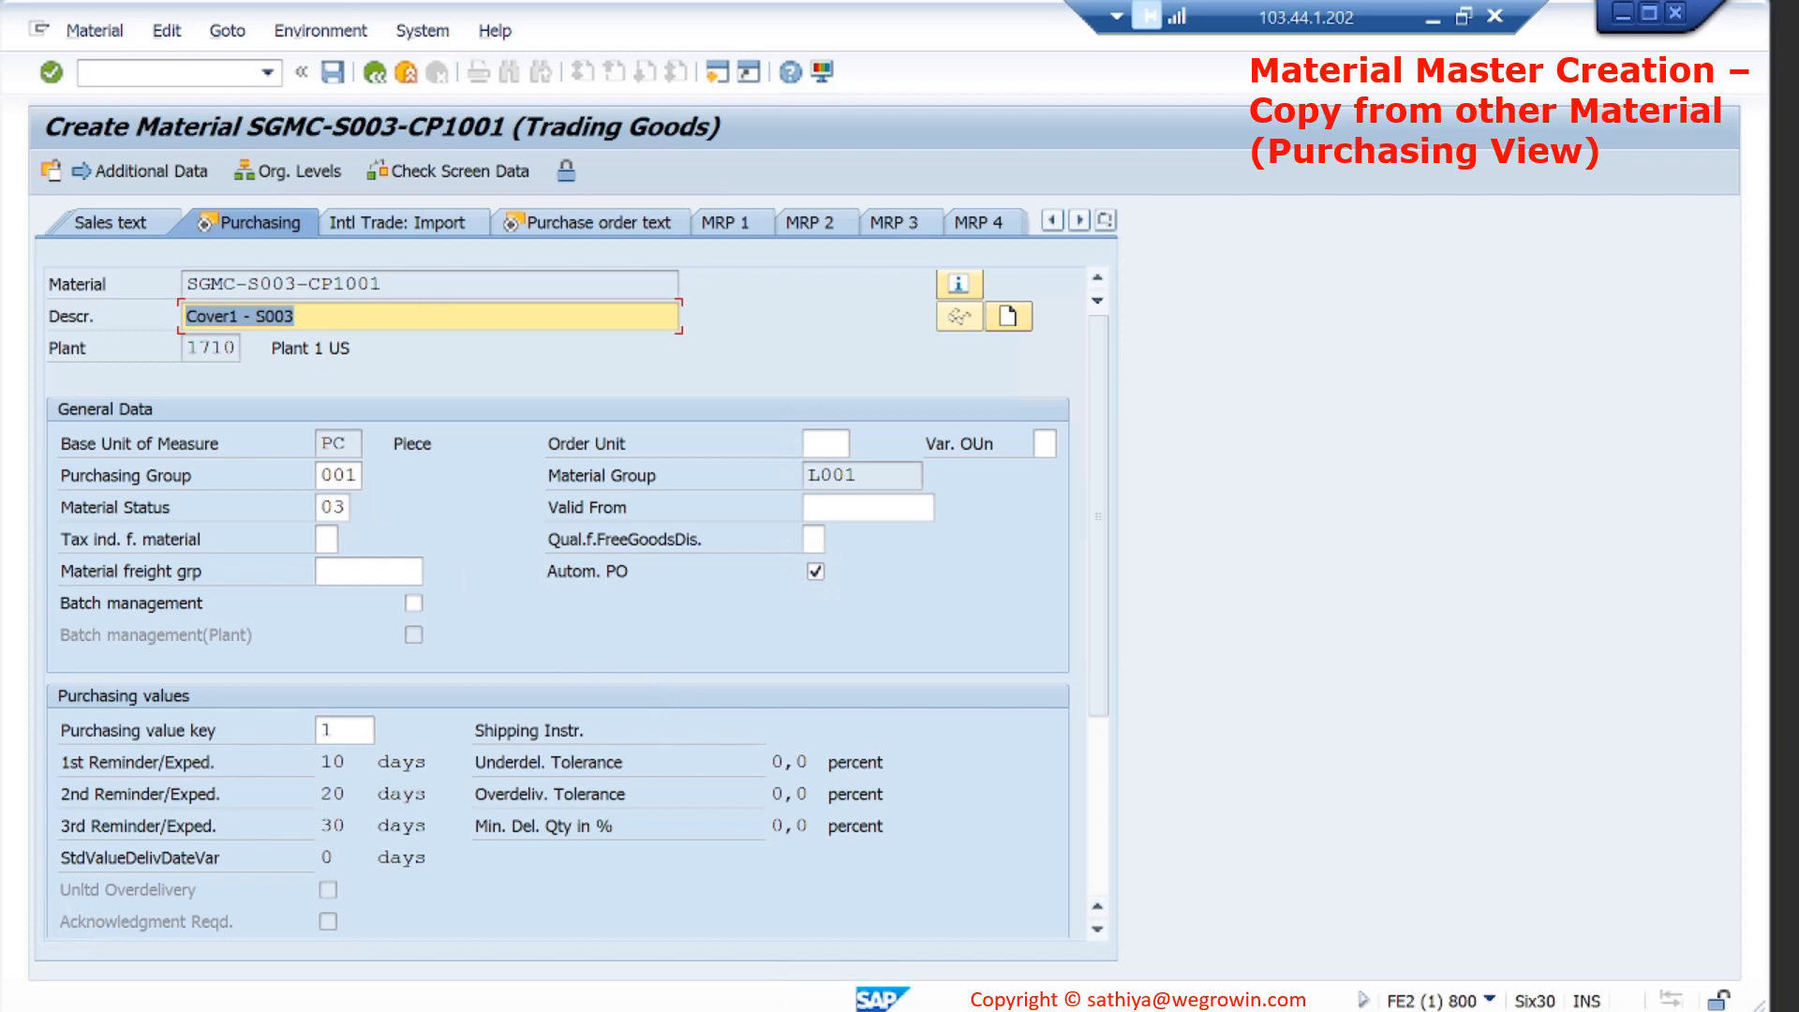
left_click(382, 283)
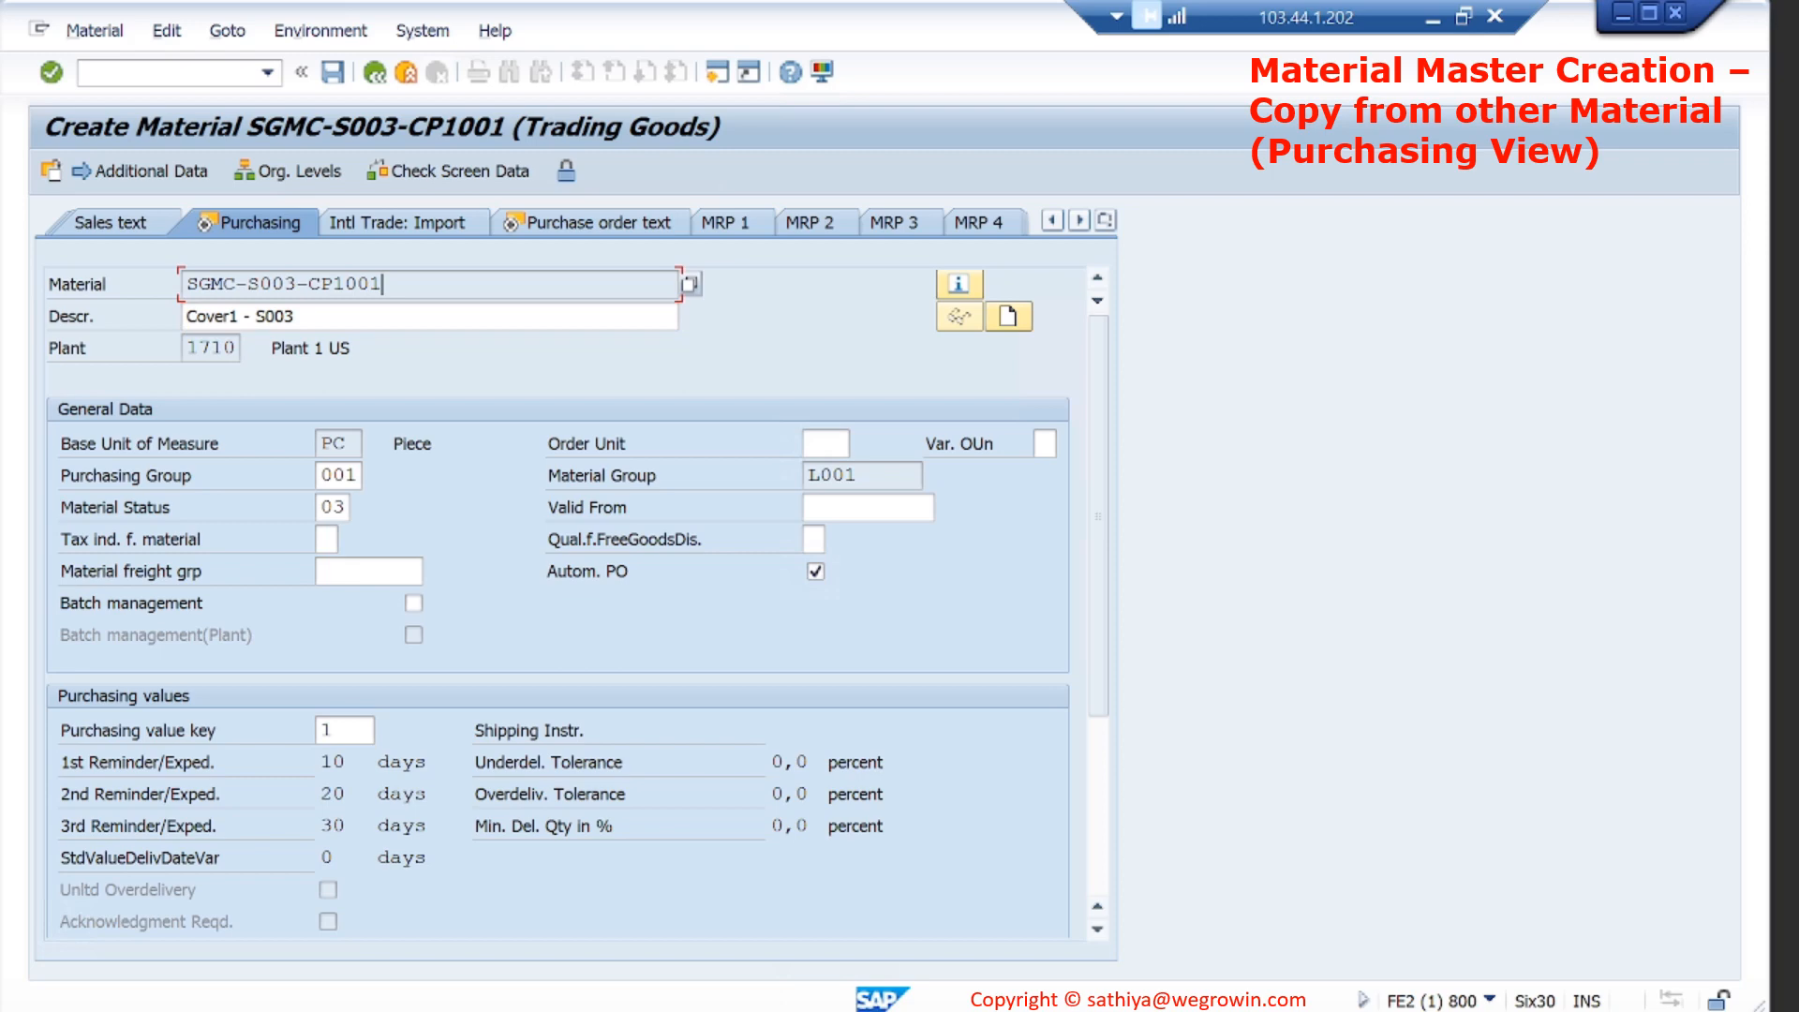
left_click(296, 317)
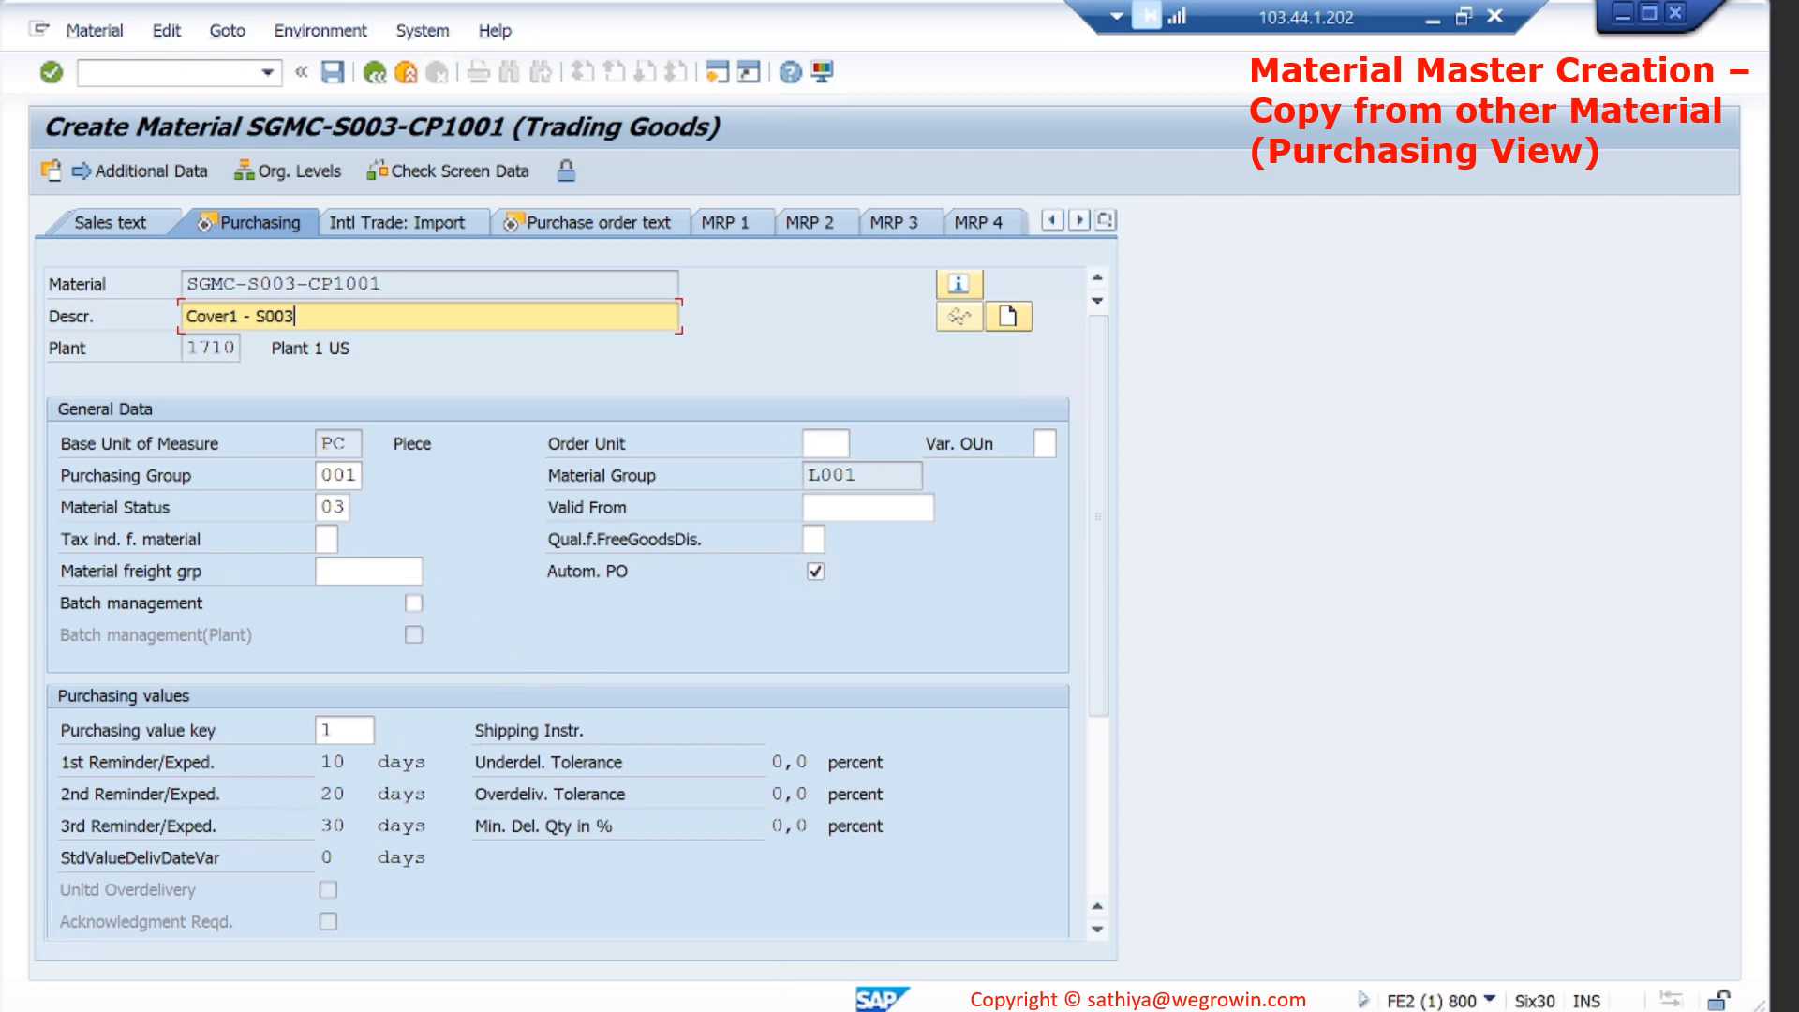
Change the purchasing value key to 4 from its list of possible entries.
left_click(348, 731)
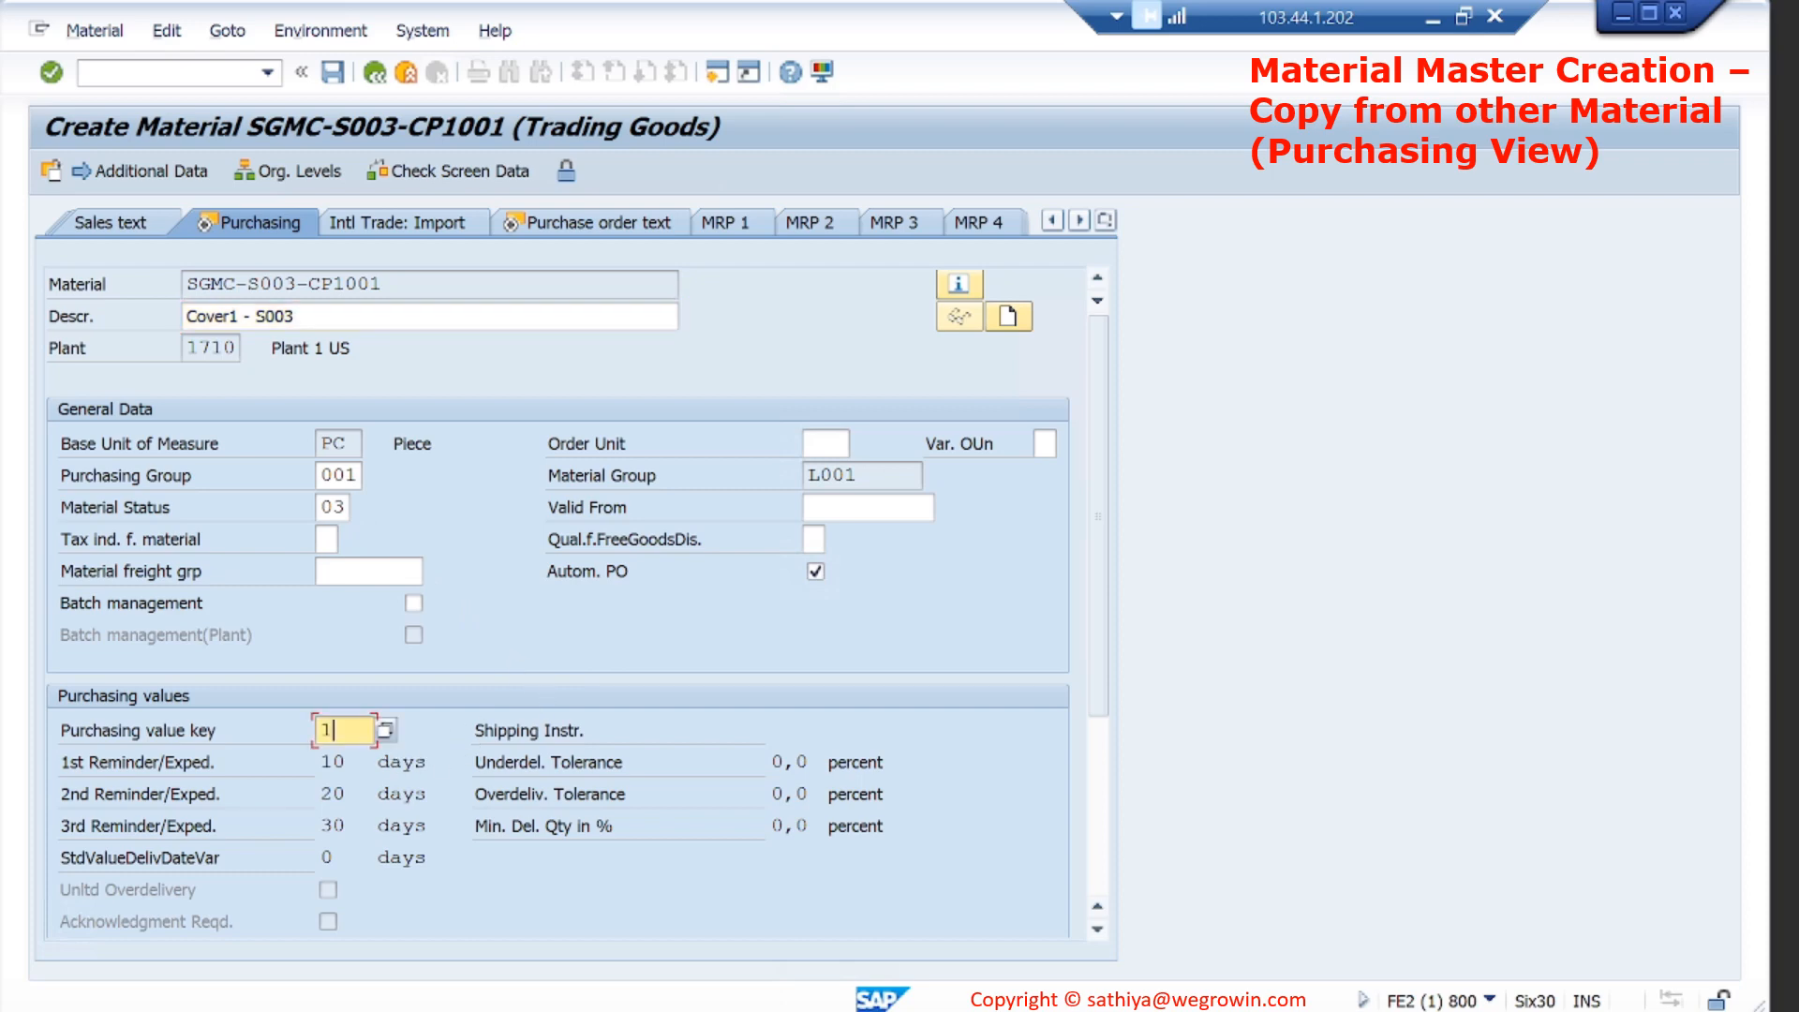
left_click(384, 731)
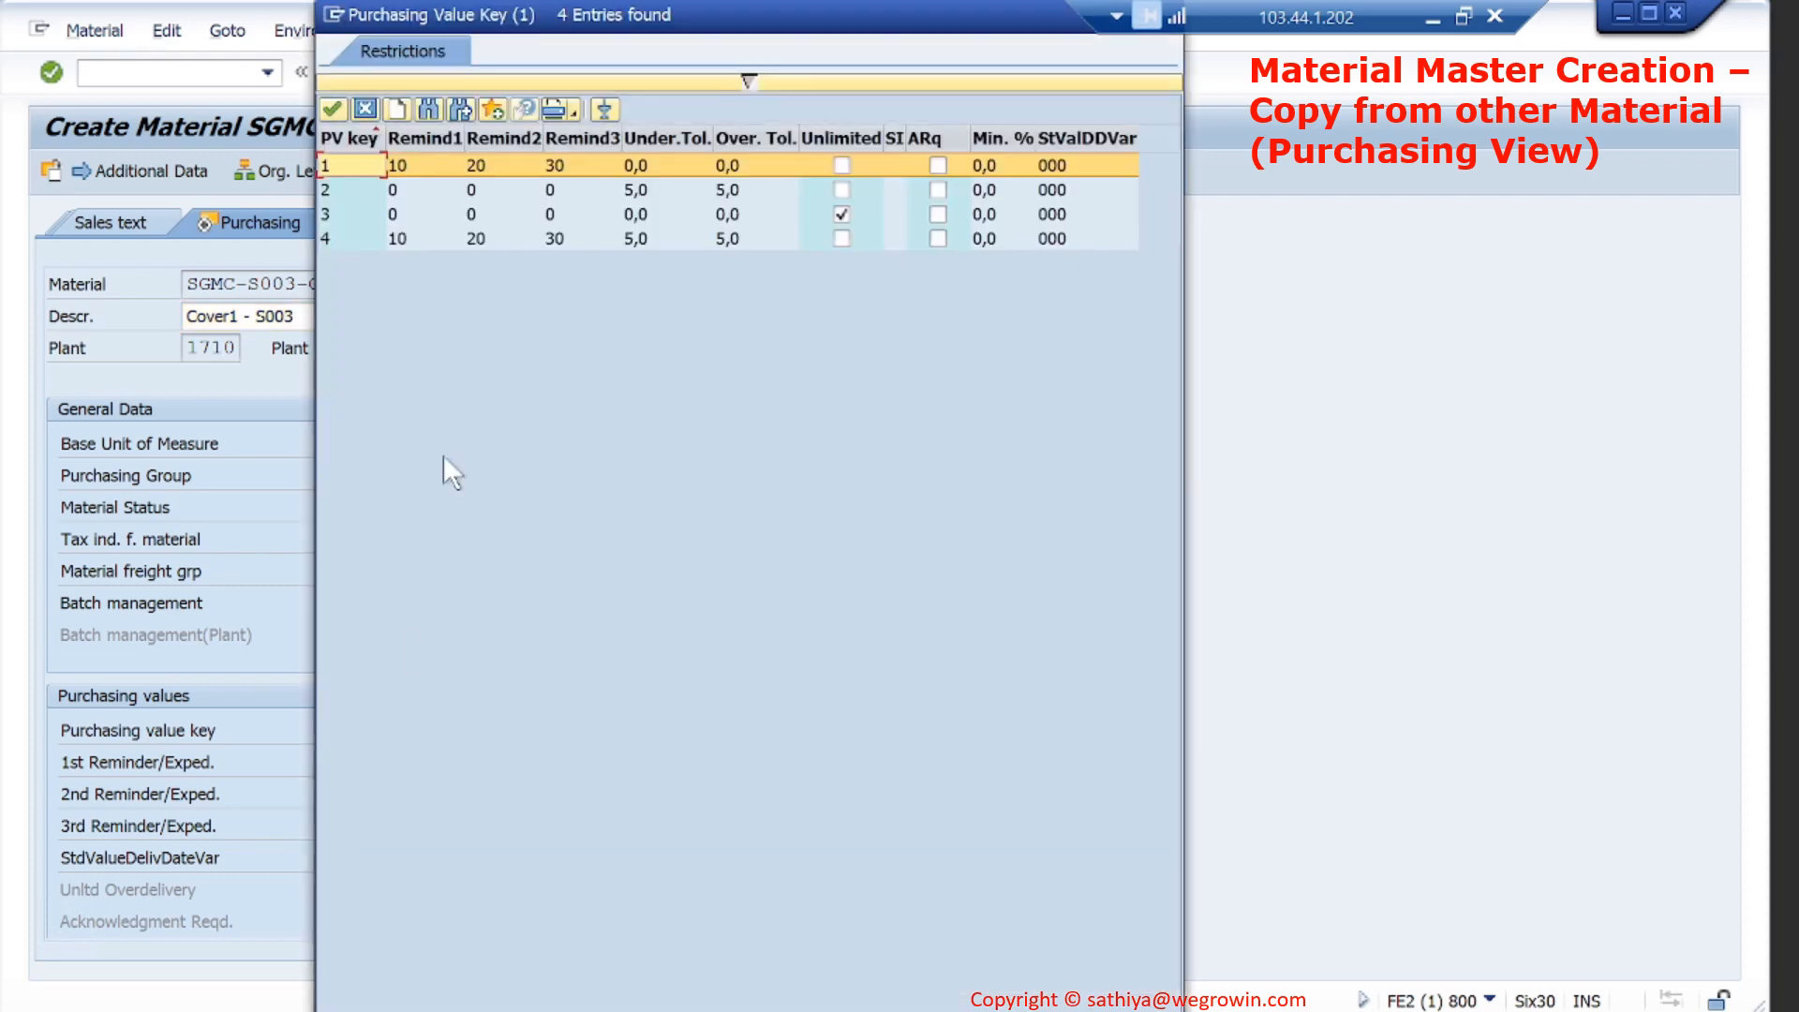
double_click(339, 239)
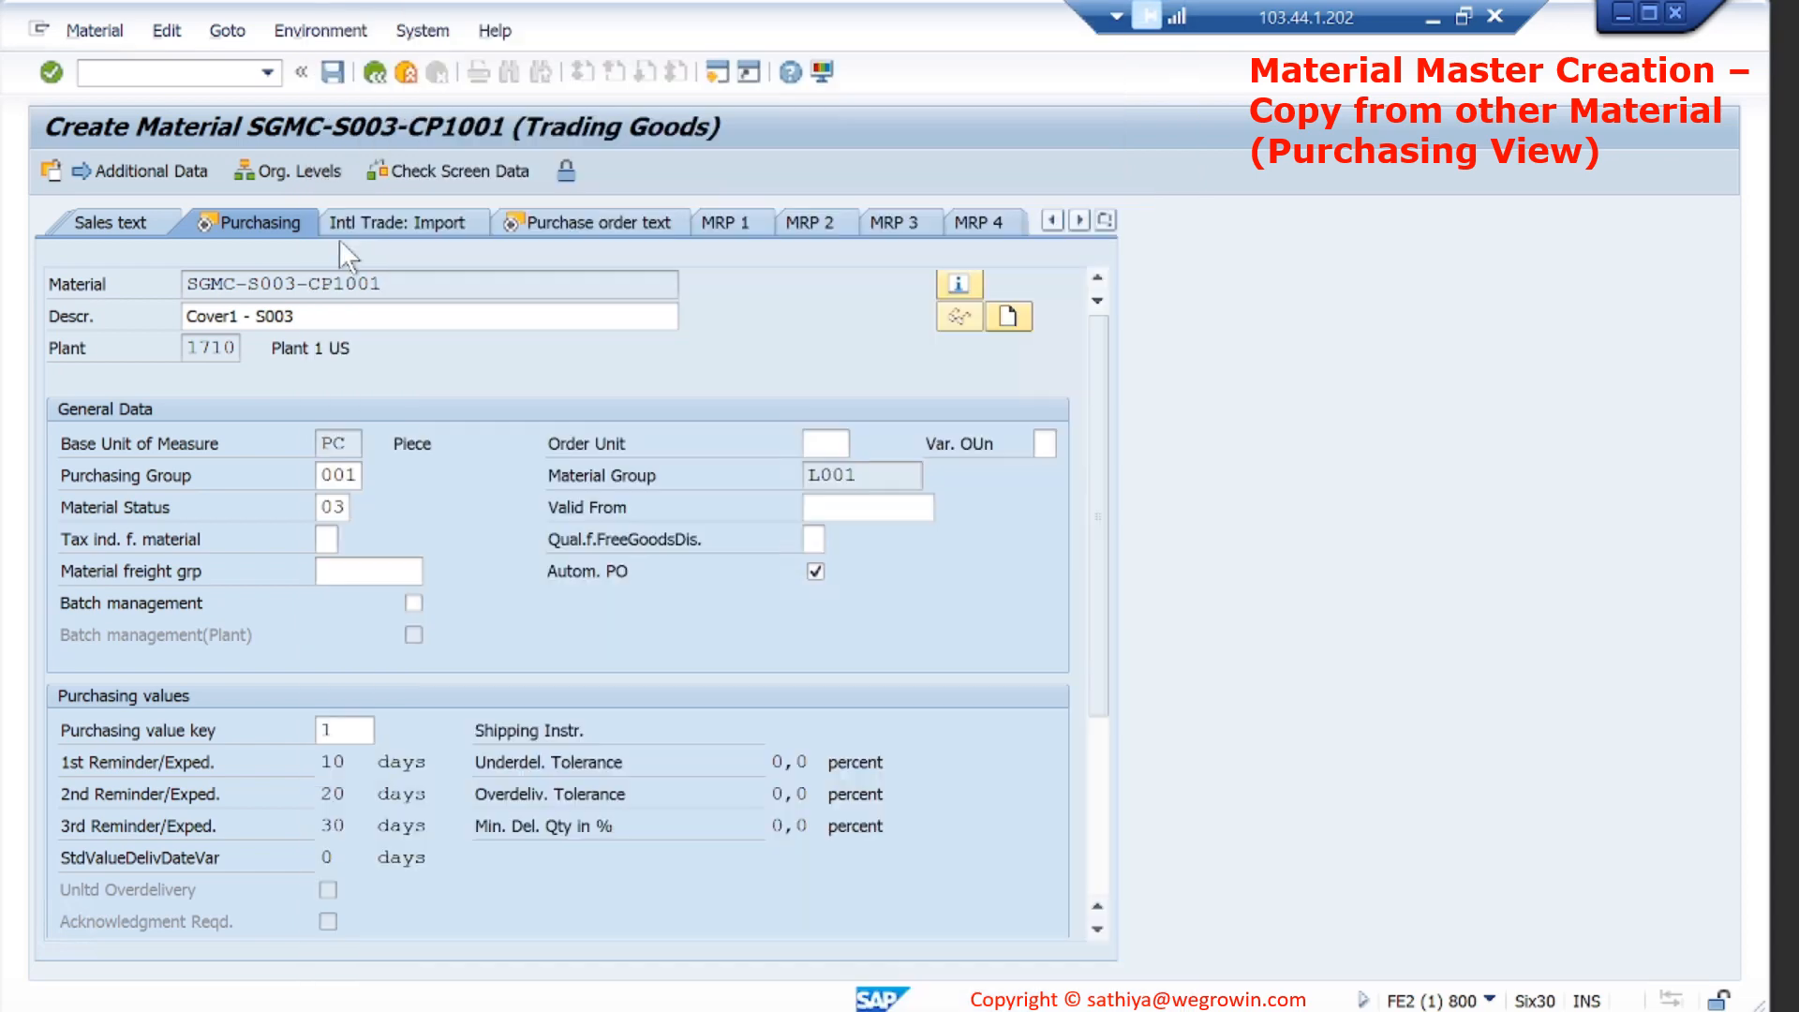
Set the GR processing time to 2 days and confirm the purchasing entries.
scroll(519, 541, "down", 3)
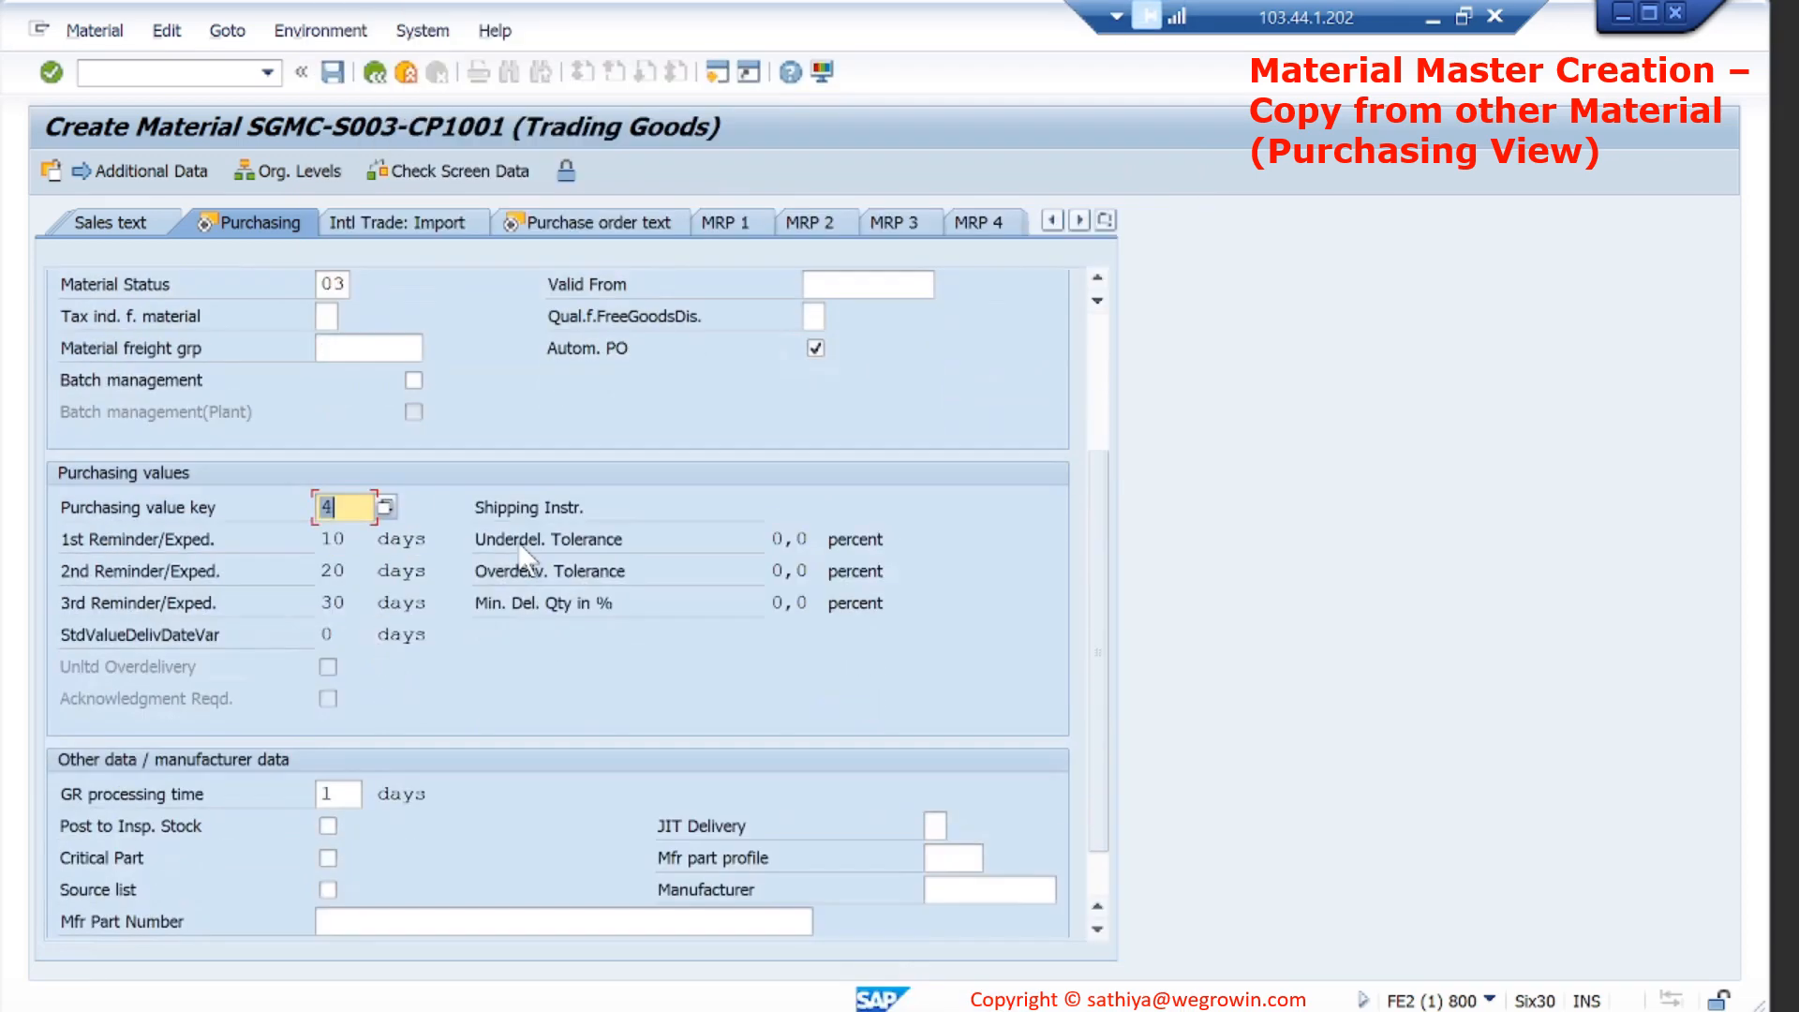
scroll(524, 556, "down", 1)
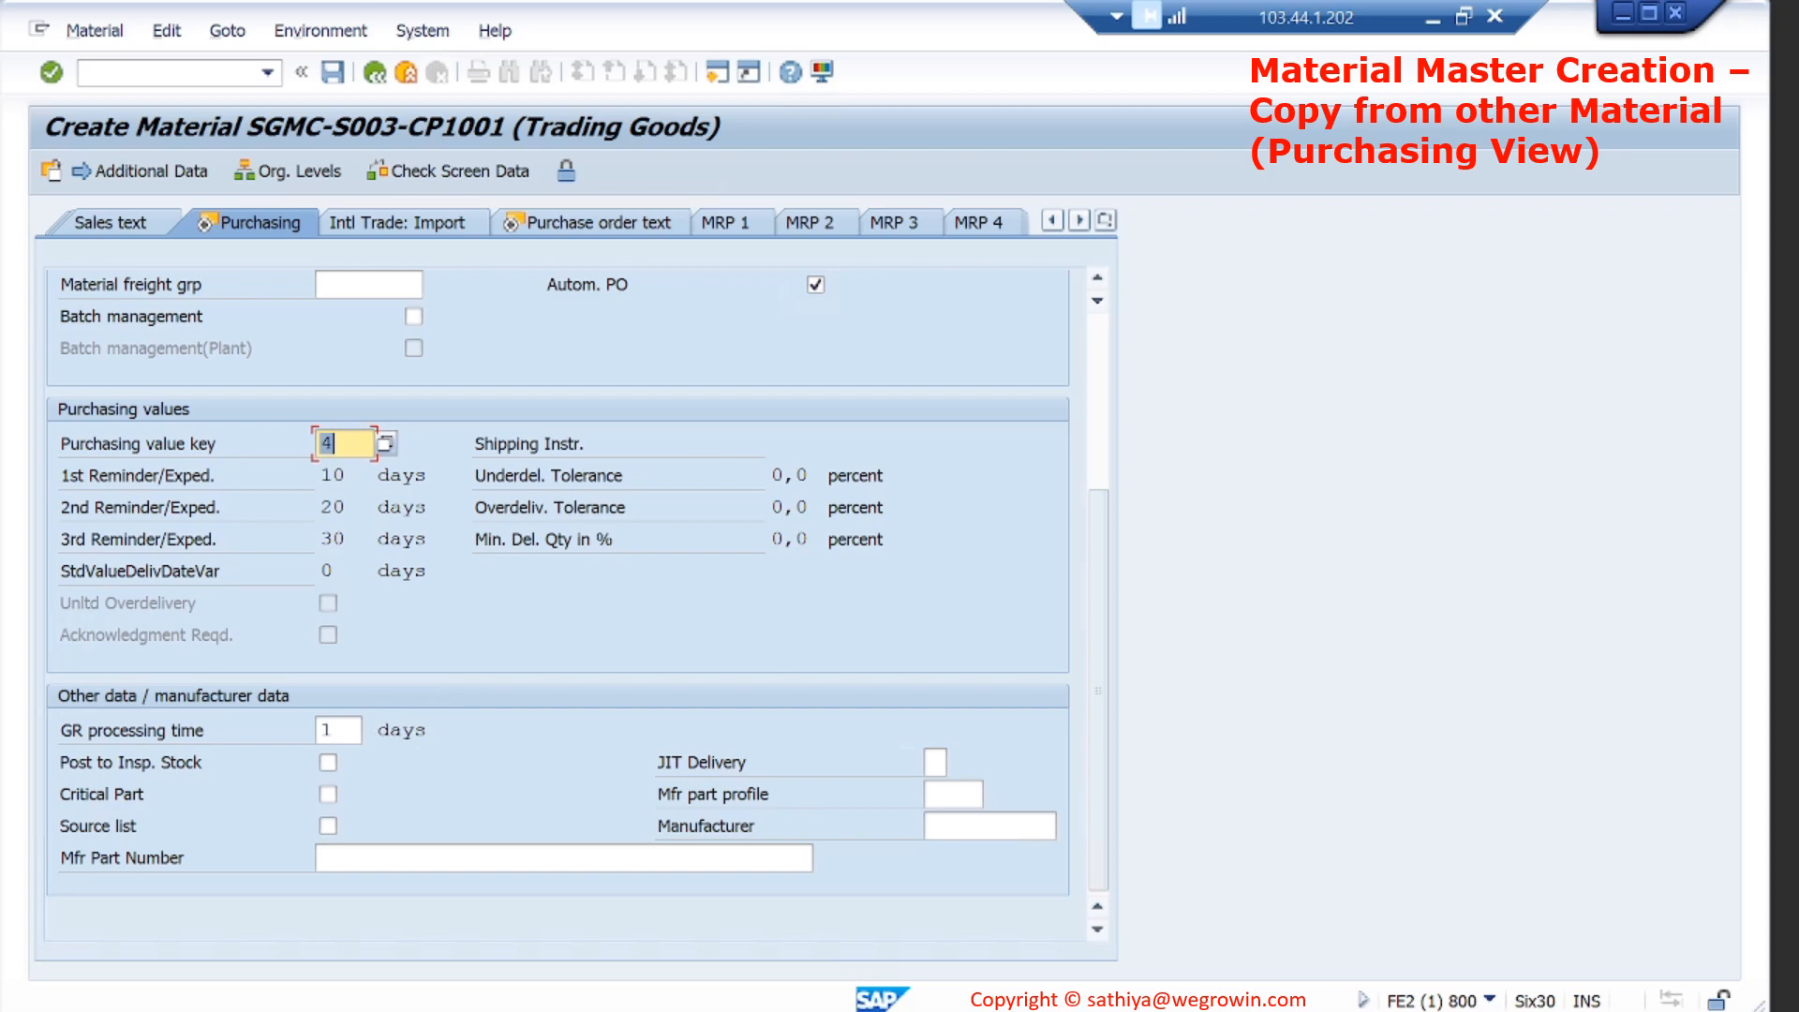
key("Tab")
key("BackSpace")
type("2")
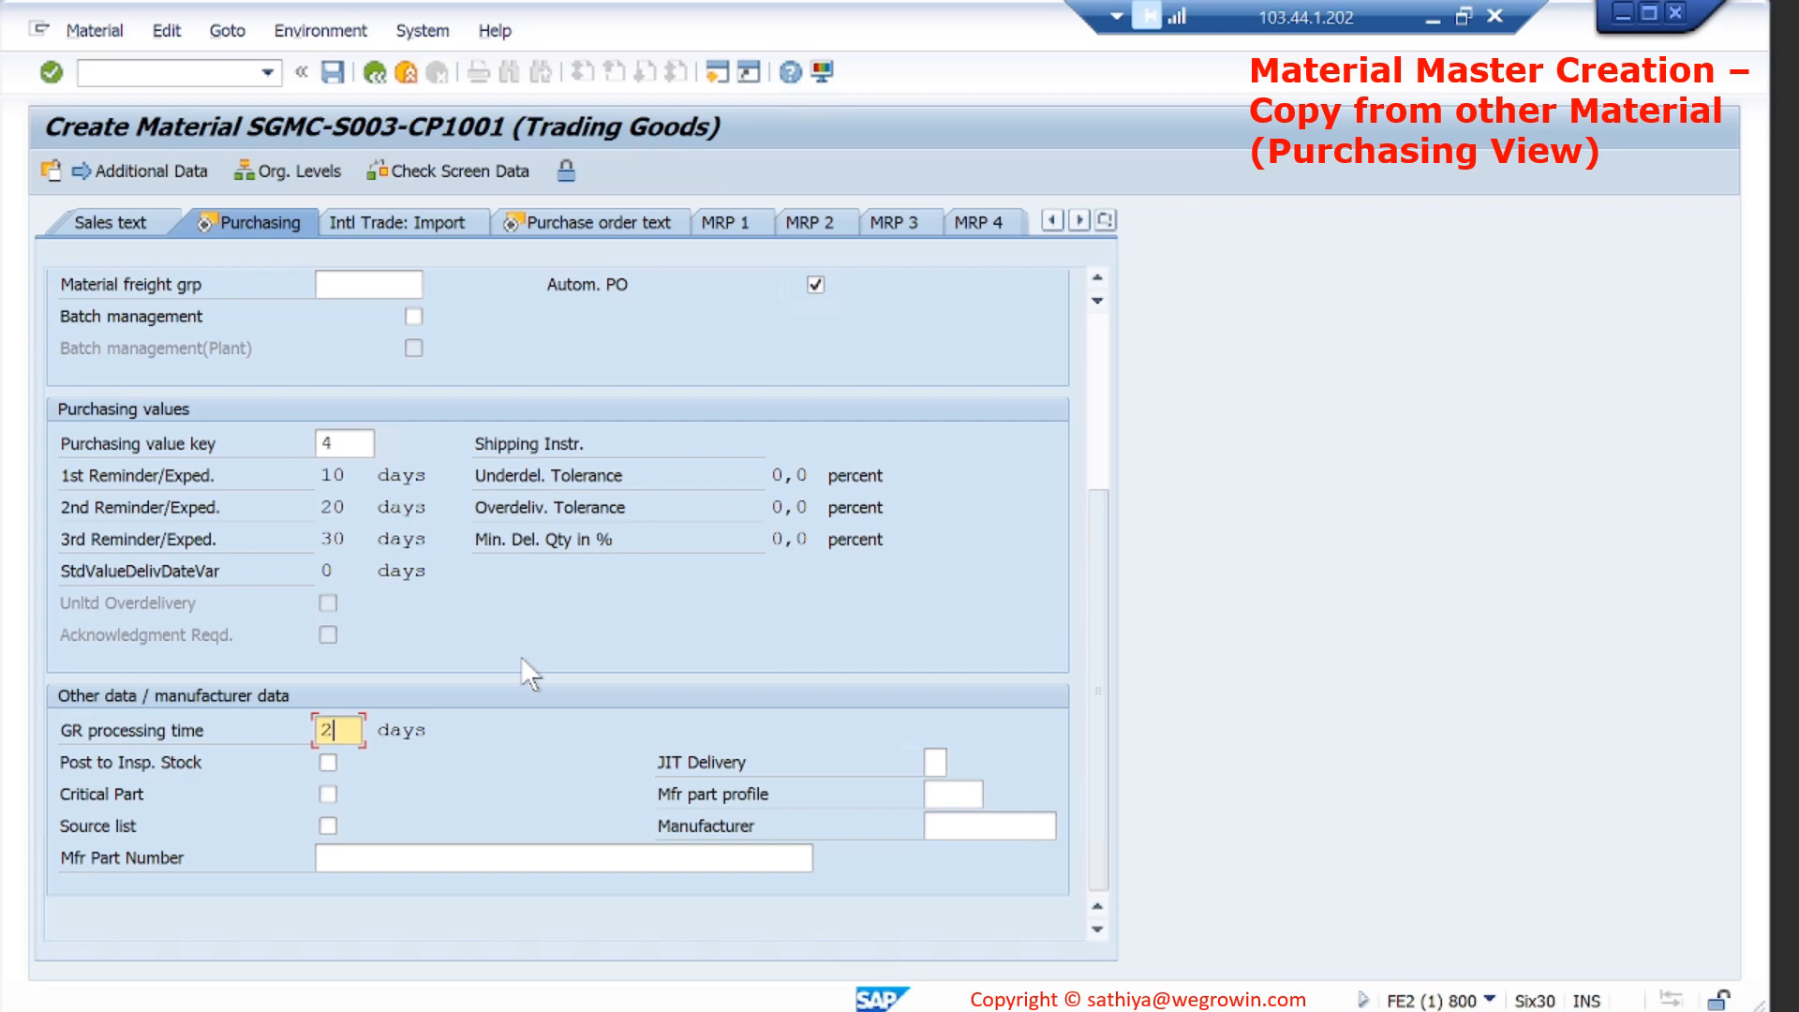
key("Return")
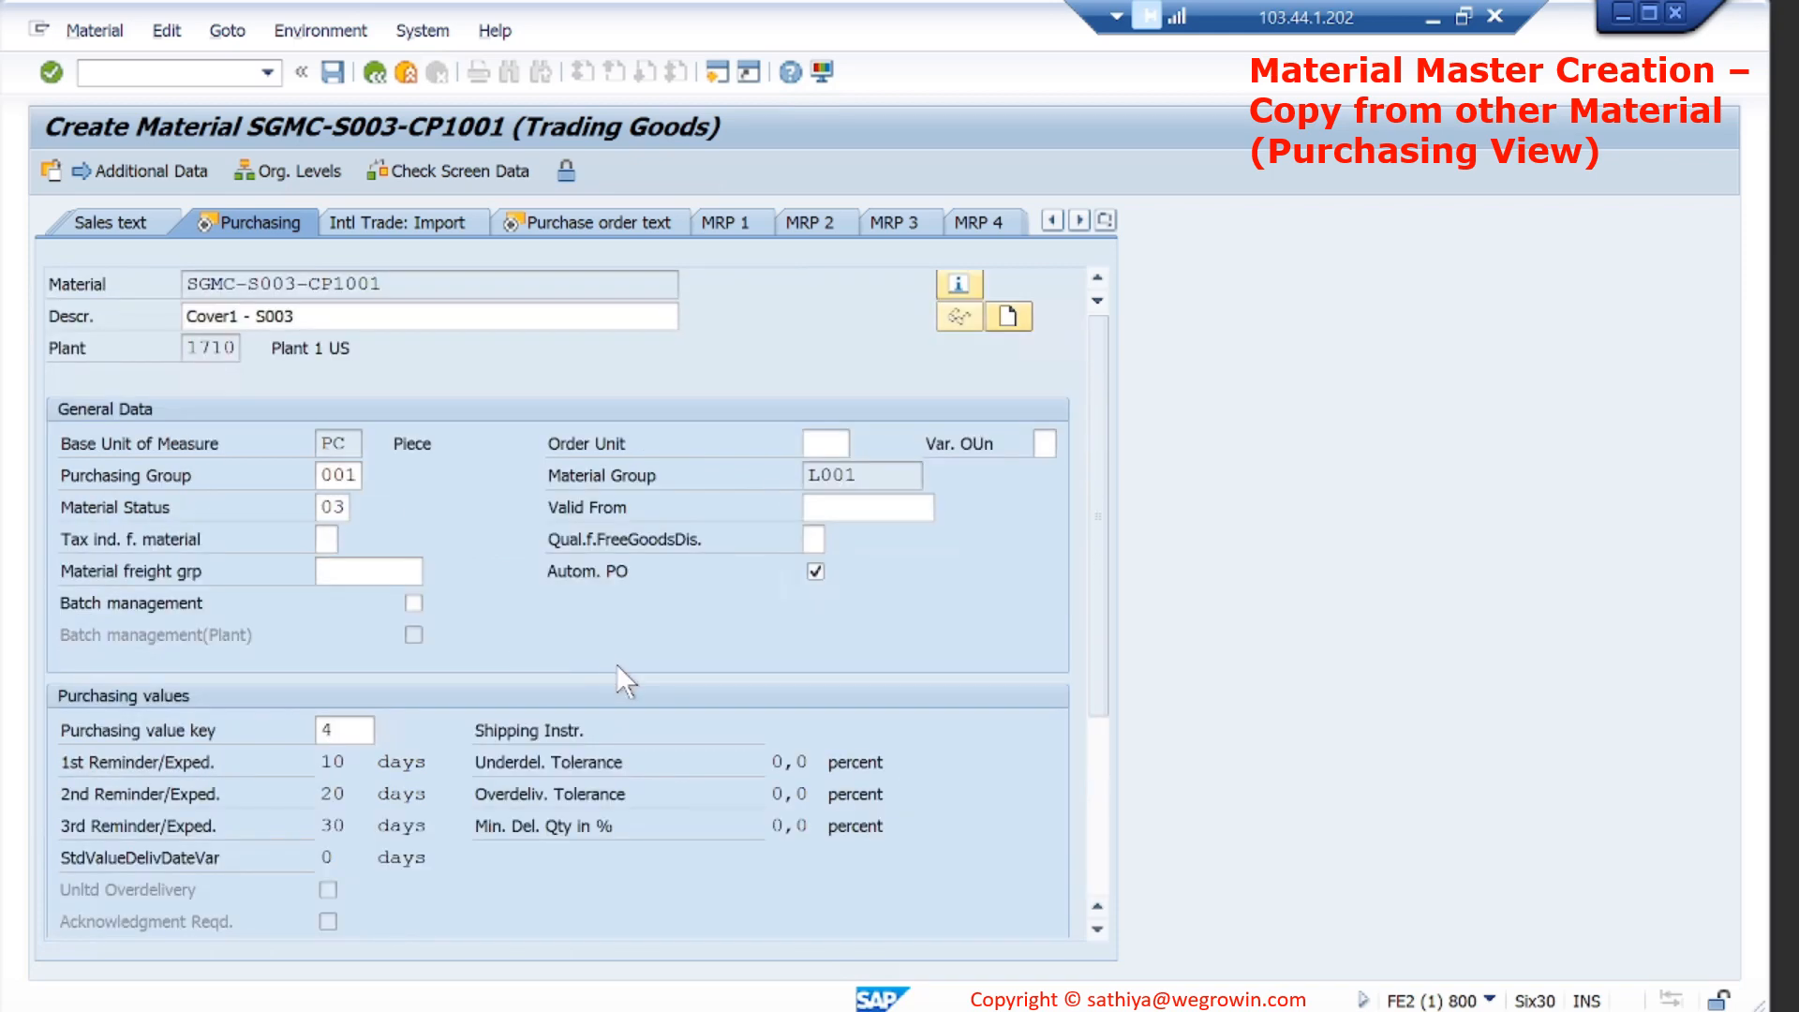
Confirm purchasing value key 4 in the Purchasing view and continue to the Purchase Order Text view.
scroll(617, 663, "down", 3)
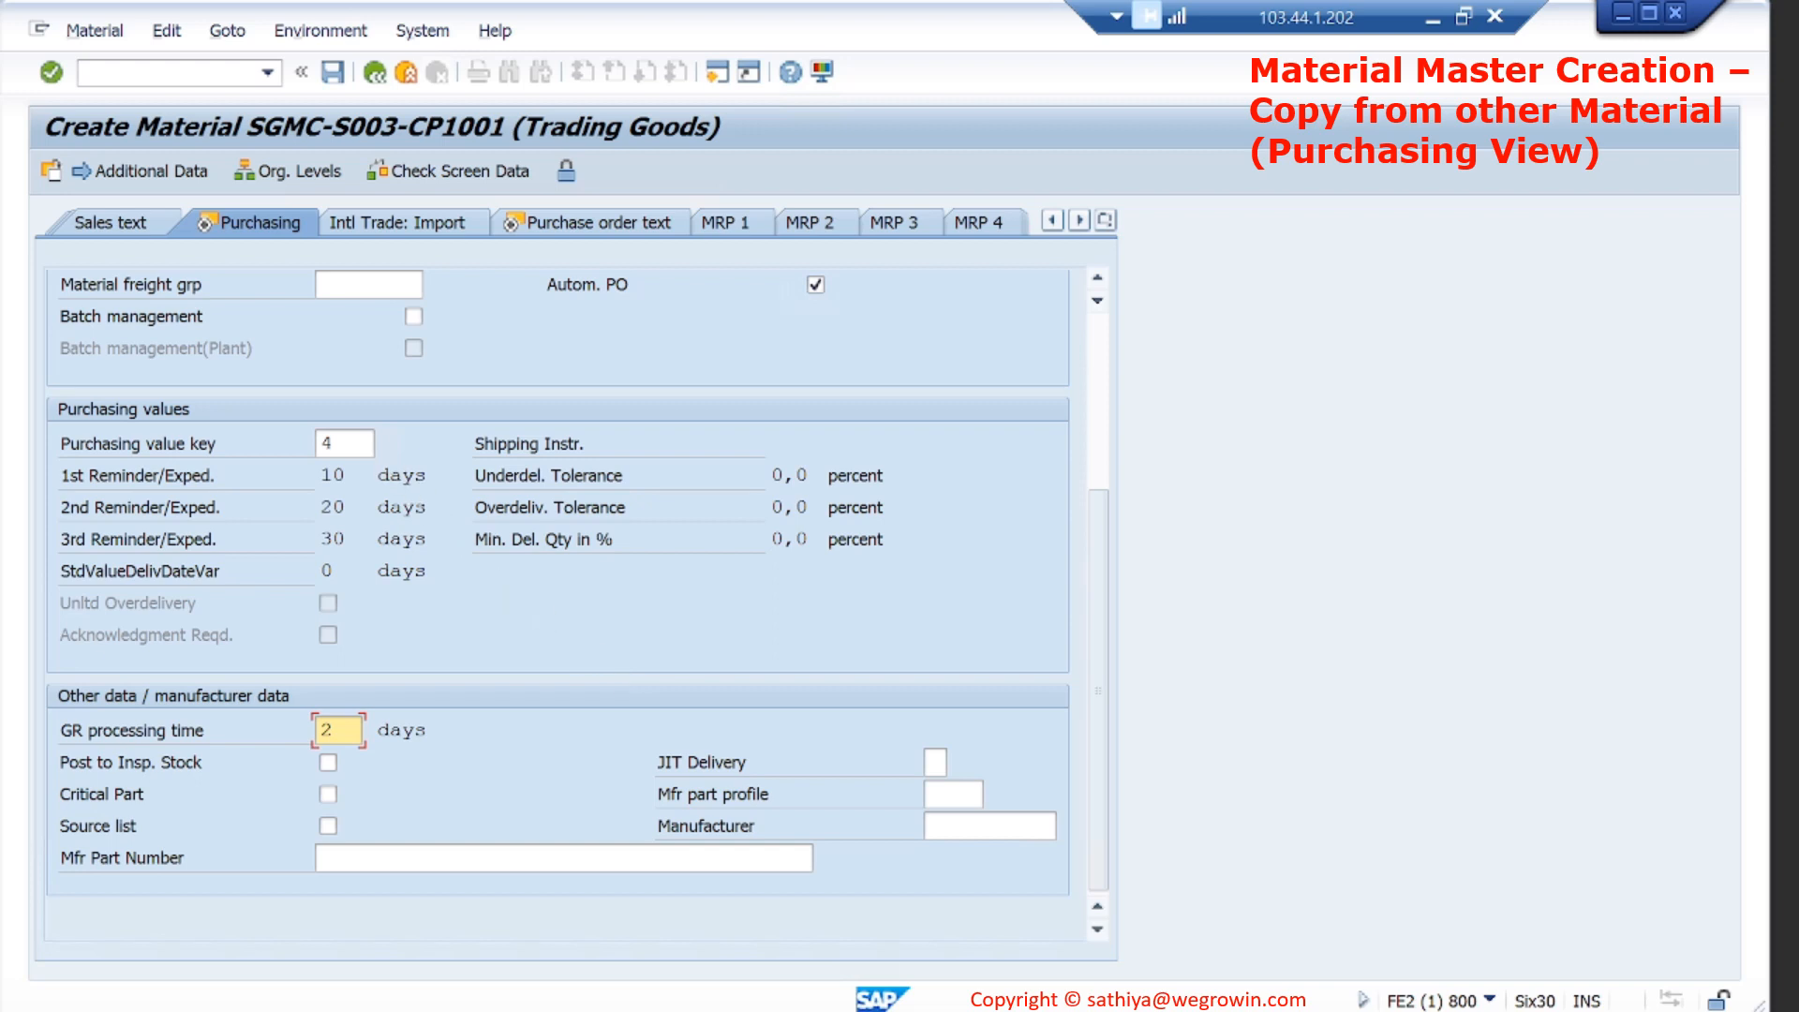
left_click(345, 444)
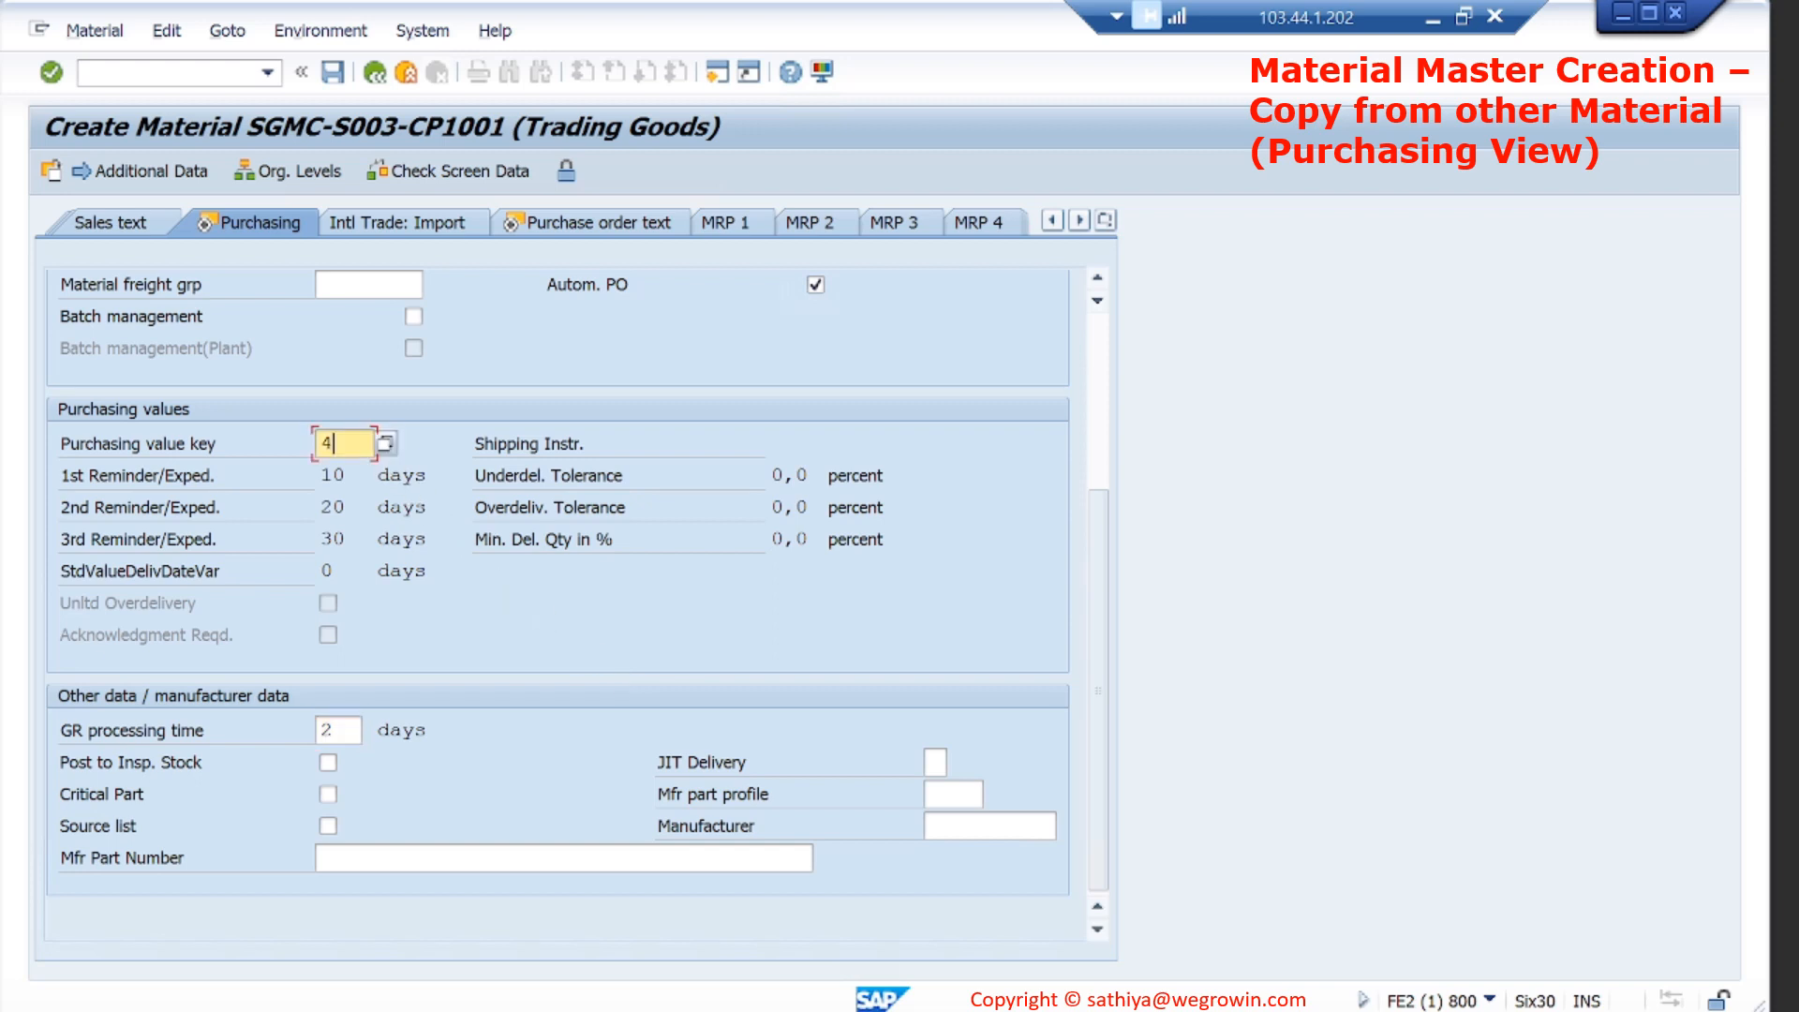
key("Return")
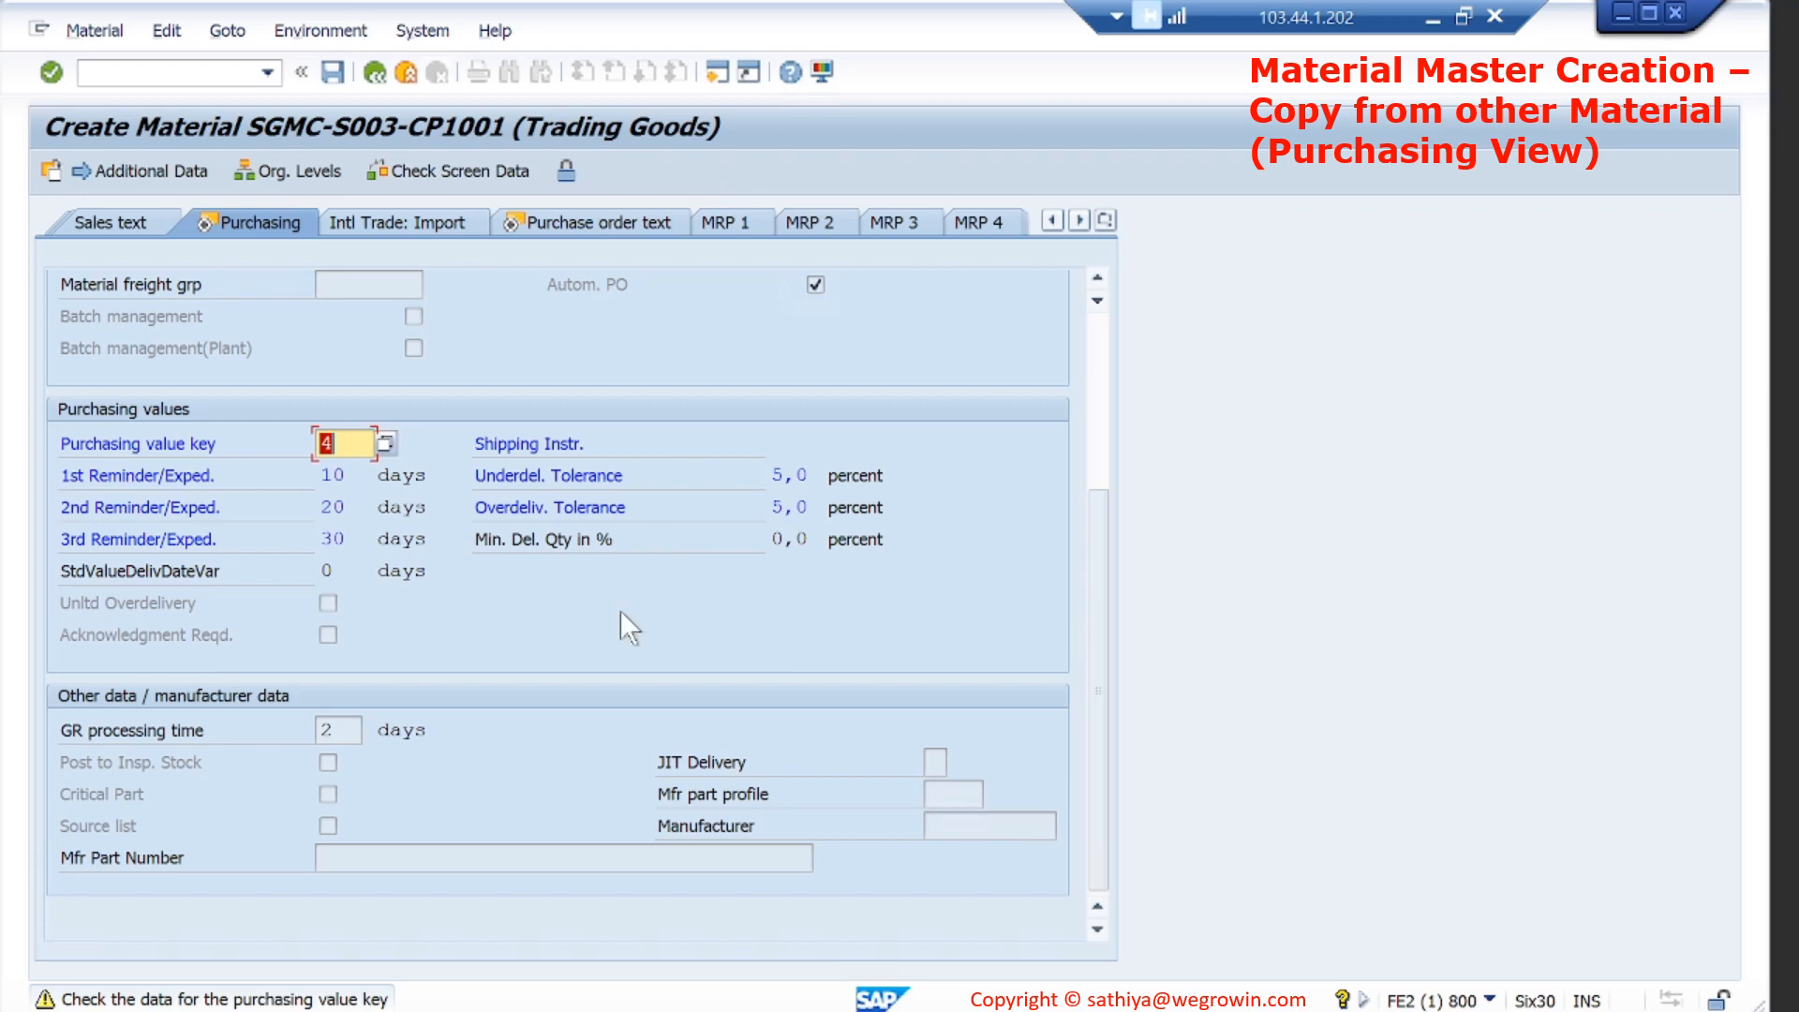
key("Return")
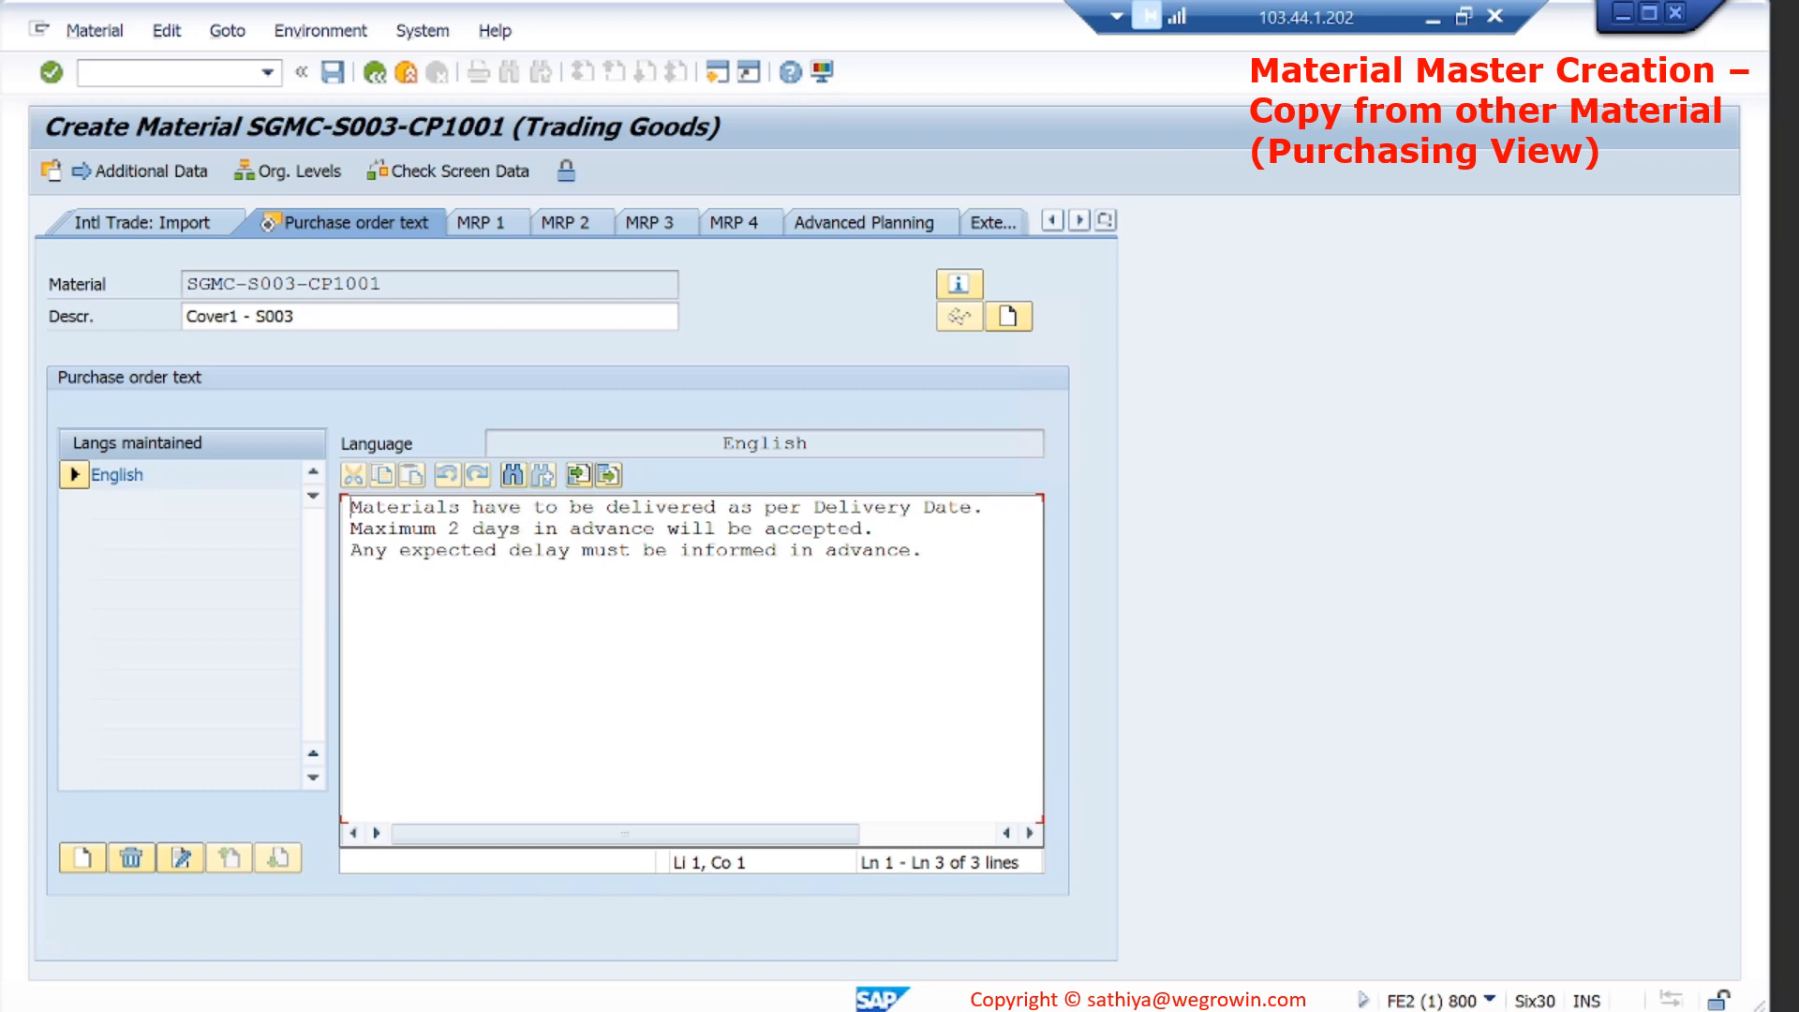
Change the second line of the purchase order text to "Maximum 1 day in advance will be accepted.".
left_click(460, 530)
key("shift+Left")
key("Right")
key("Right")
key("Right")
key("Right")
key("Delete")
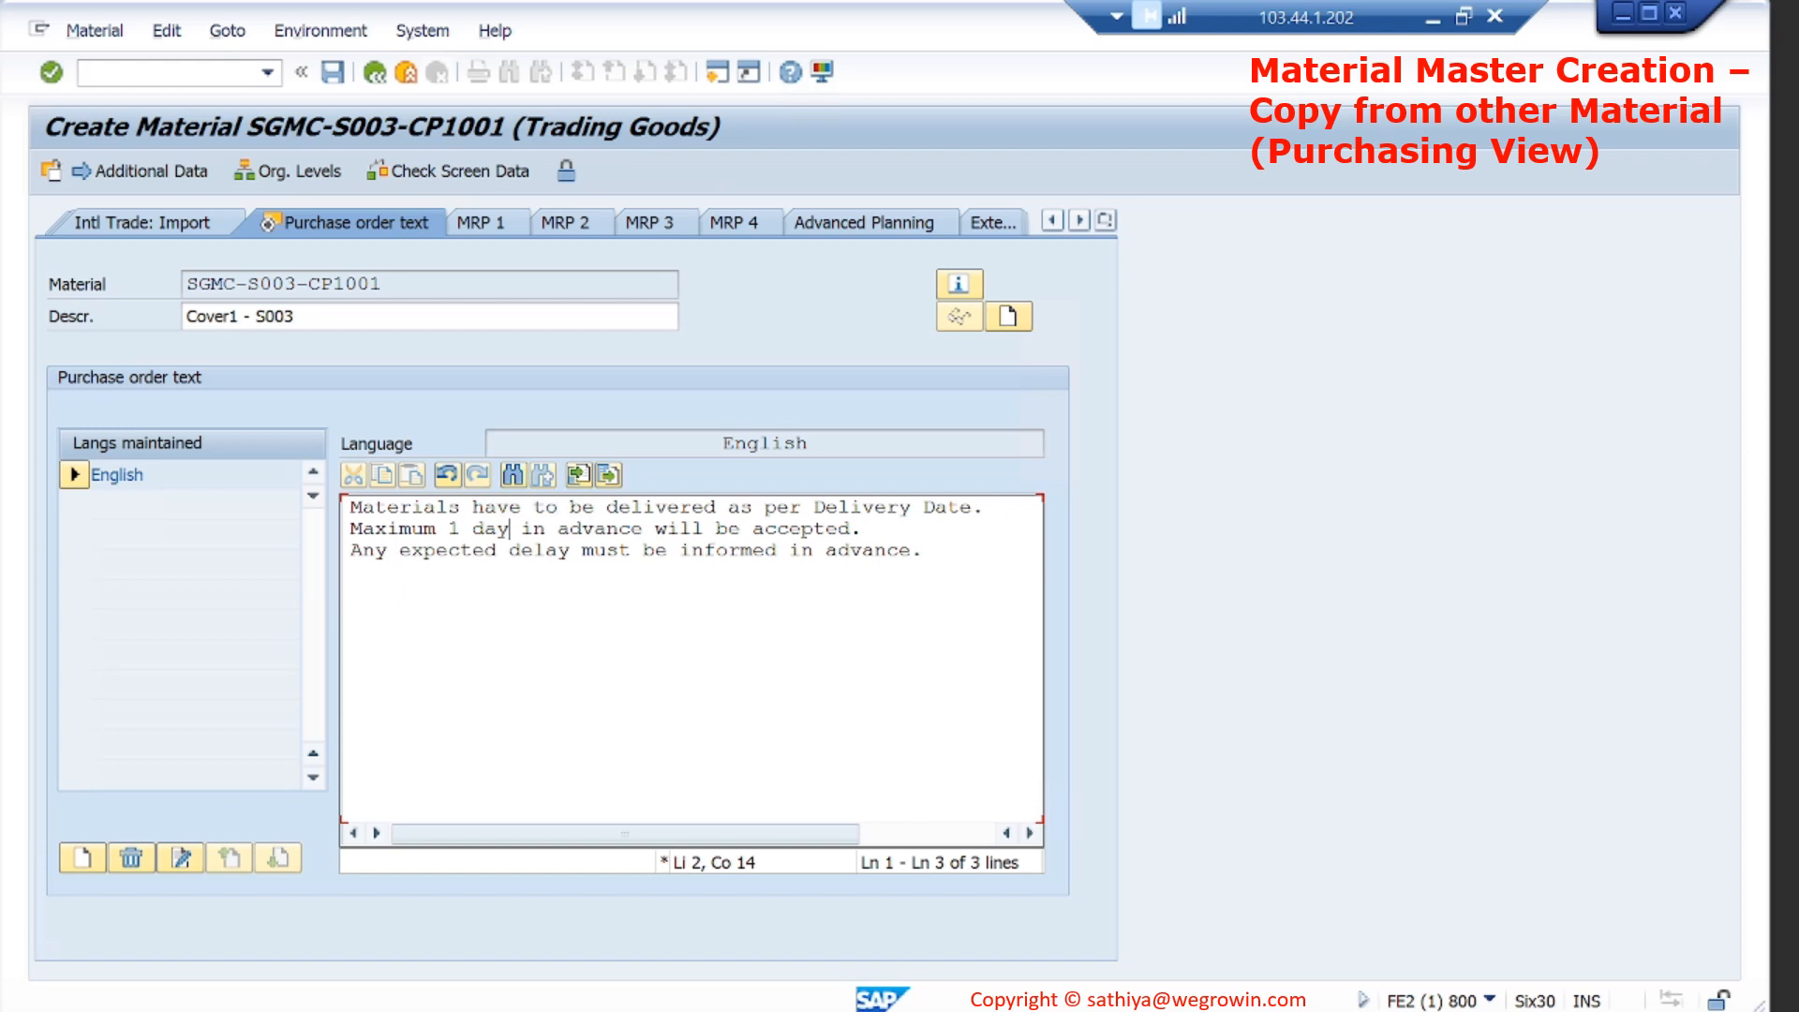
Replace the third line of the purchase order text with "No Delay is accepted.".
key("Down")
key("End")
key("Left")
key("shift+Home")
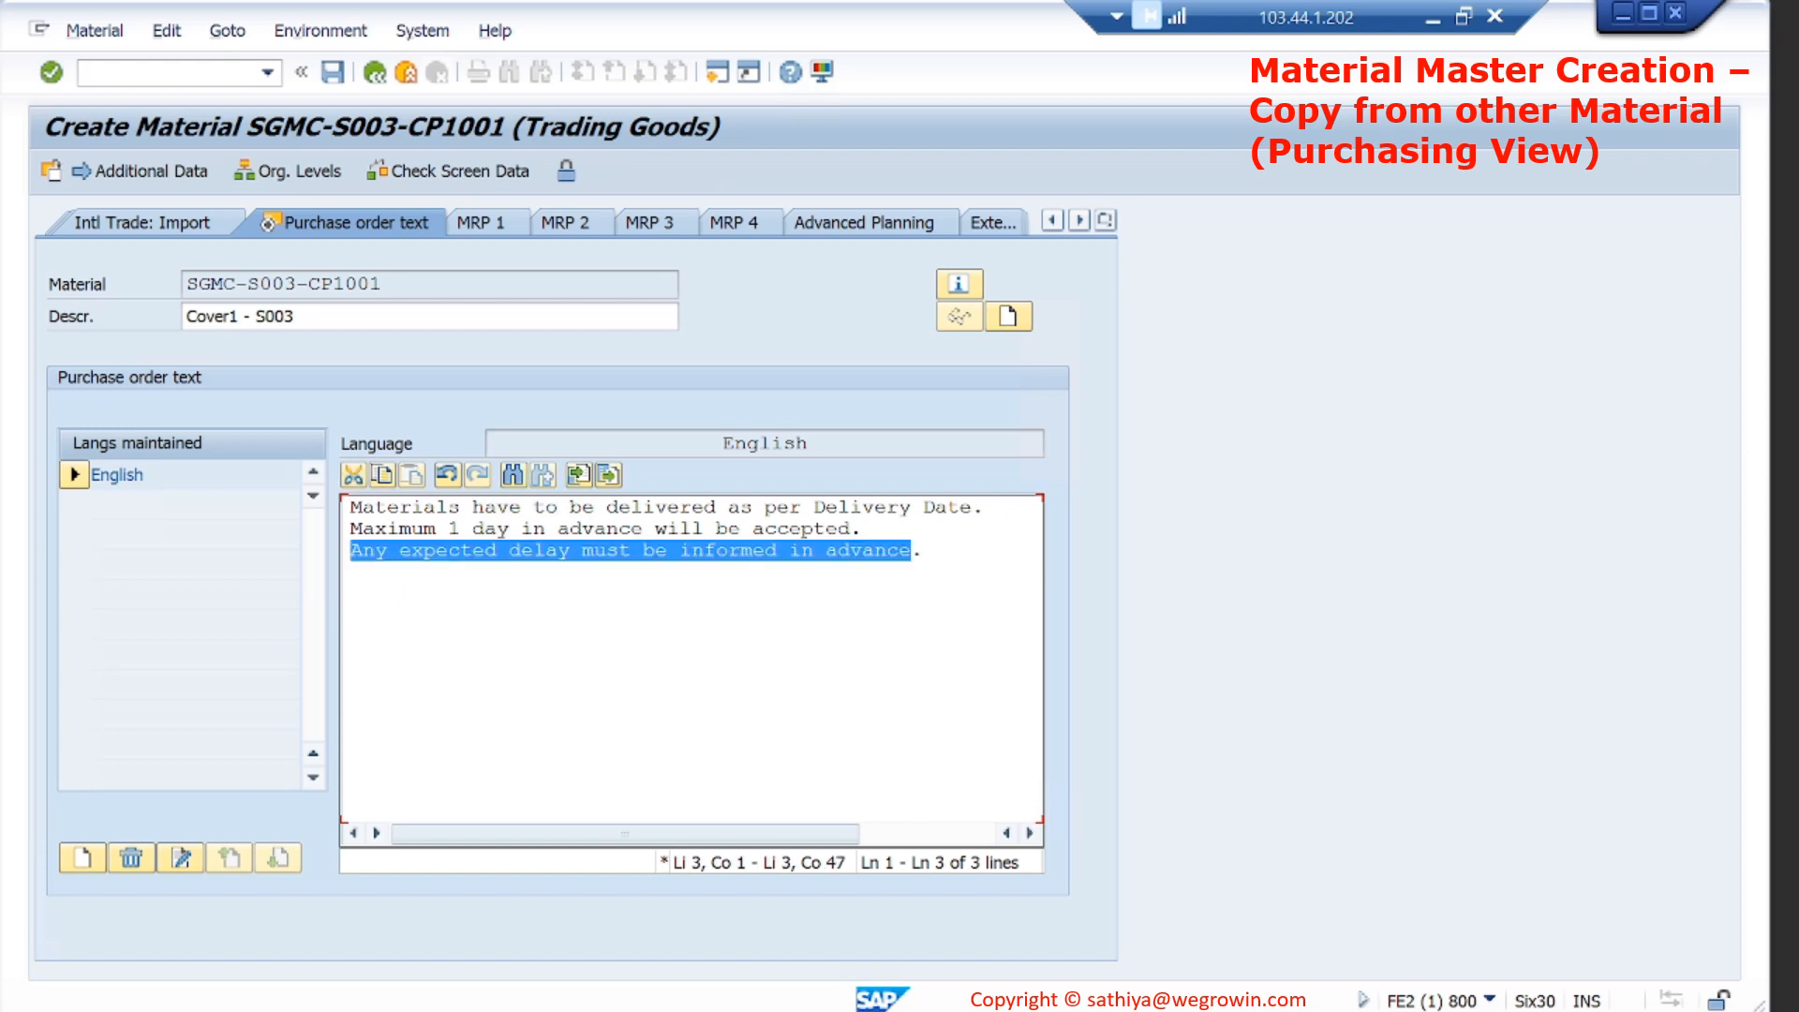
type("No Delay is ")
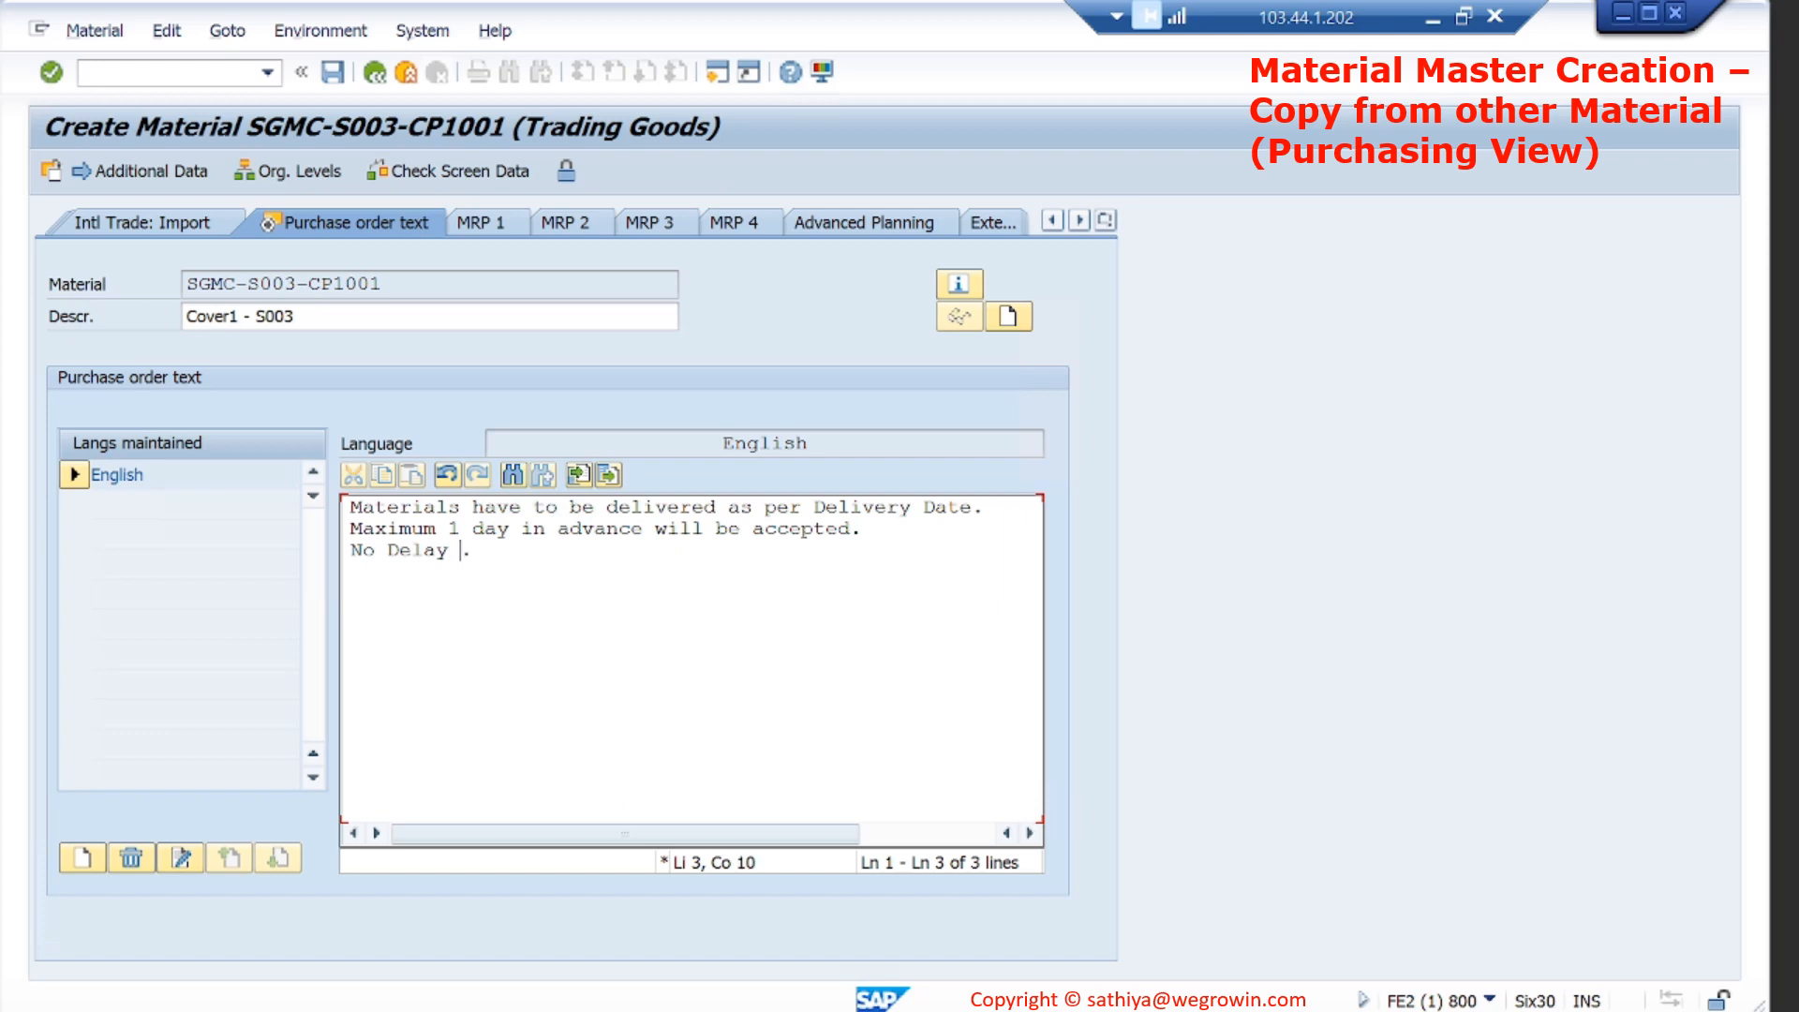
type("accepted")
Save material SGMC-S003-CP1001 and read the details of the status message.
key("Return")
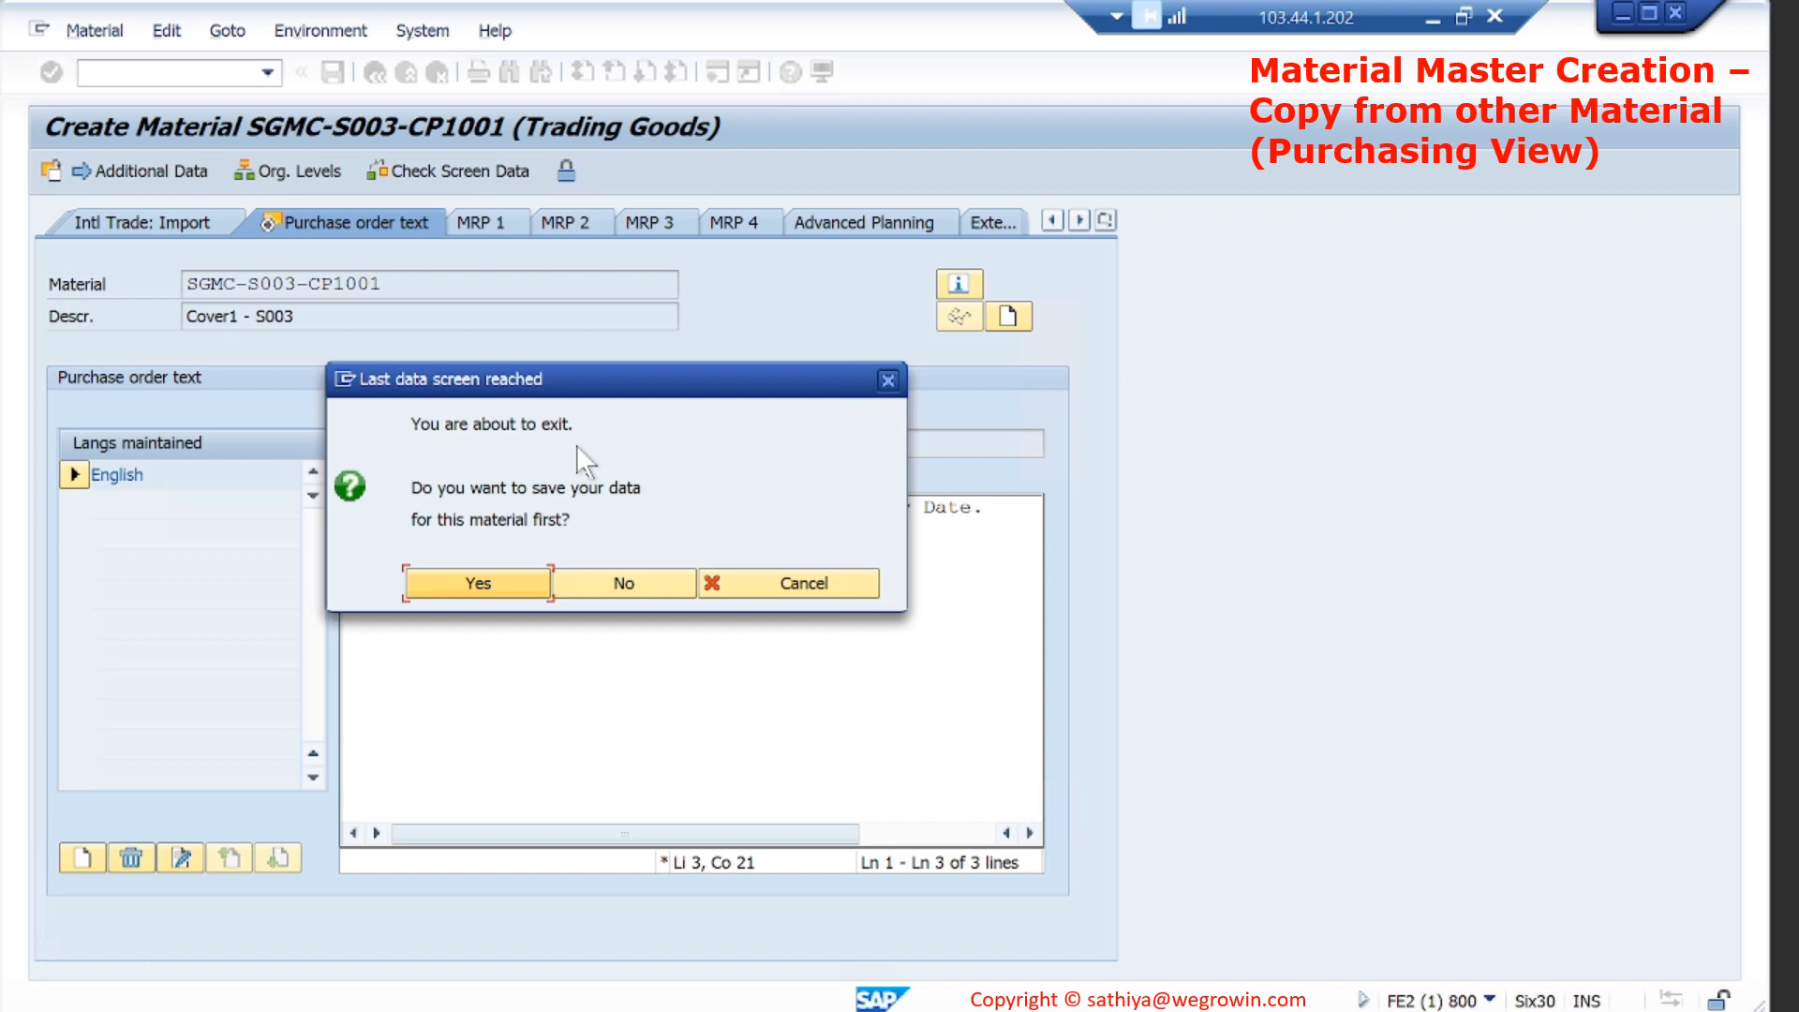
left_click(517, 581)
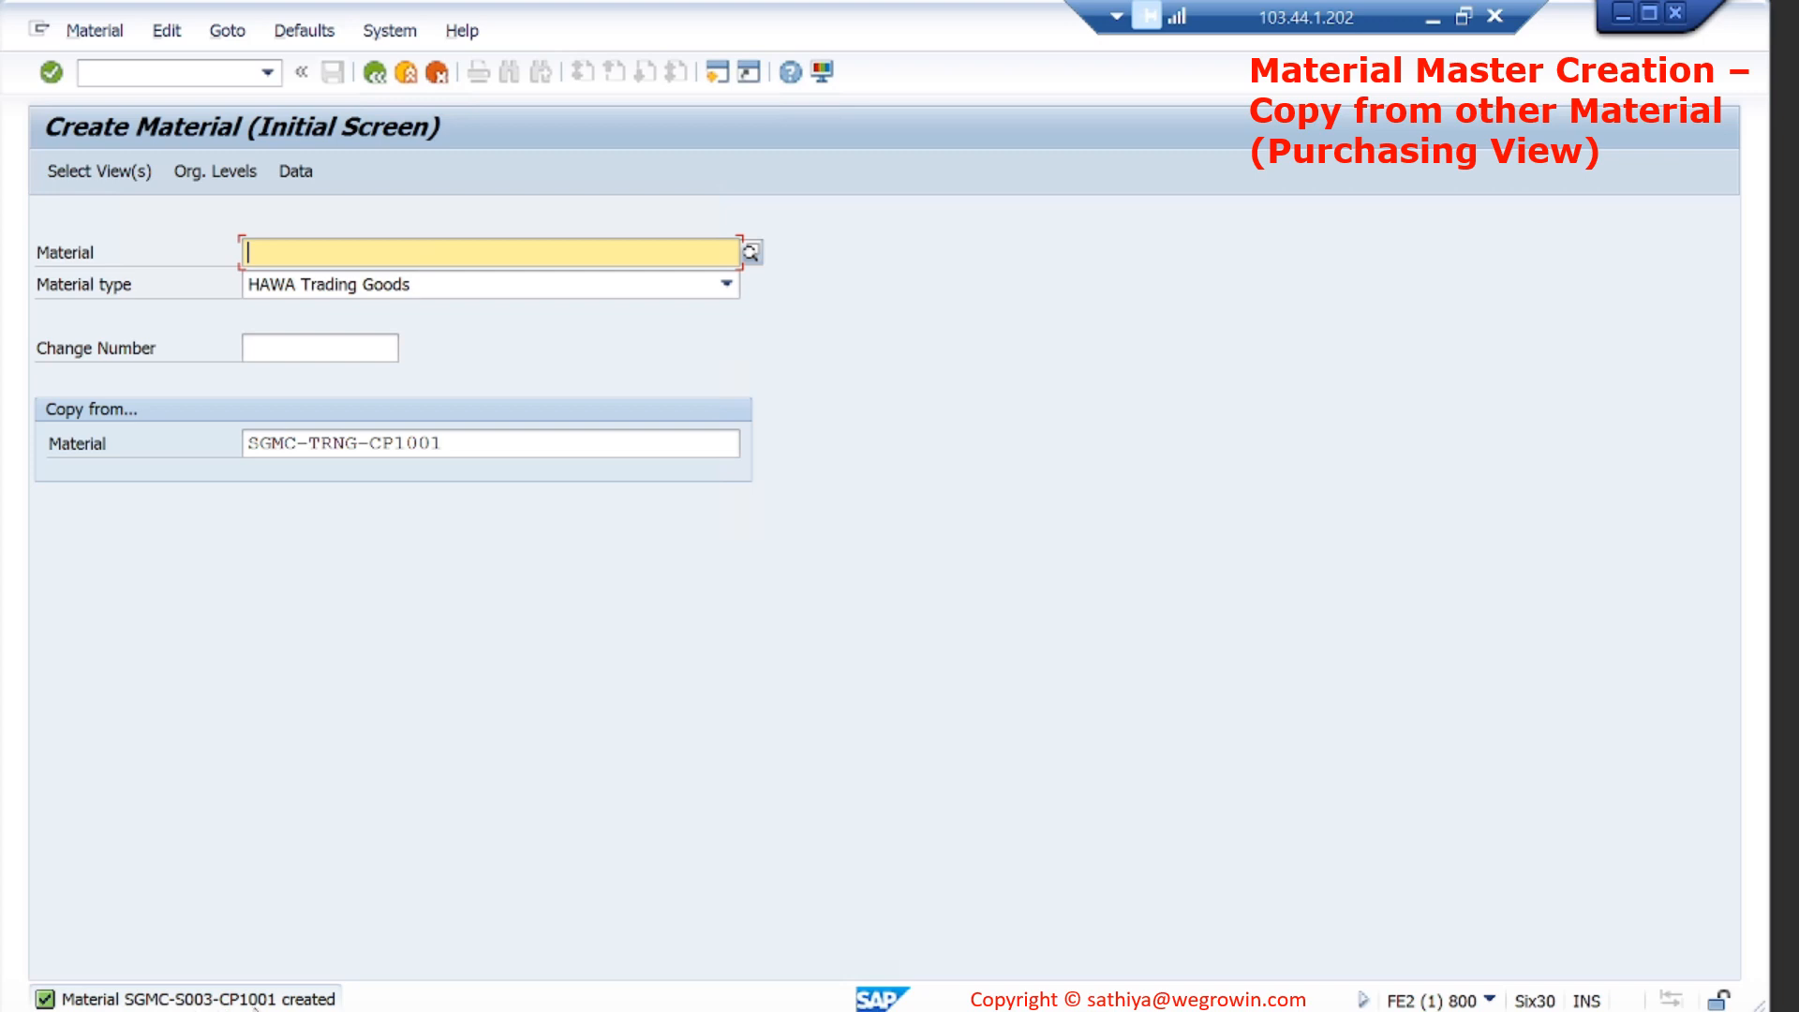
double_click(309, 1000)
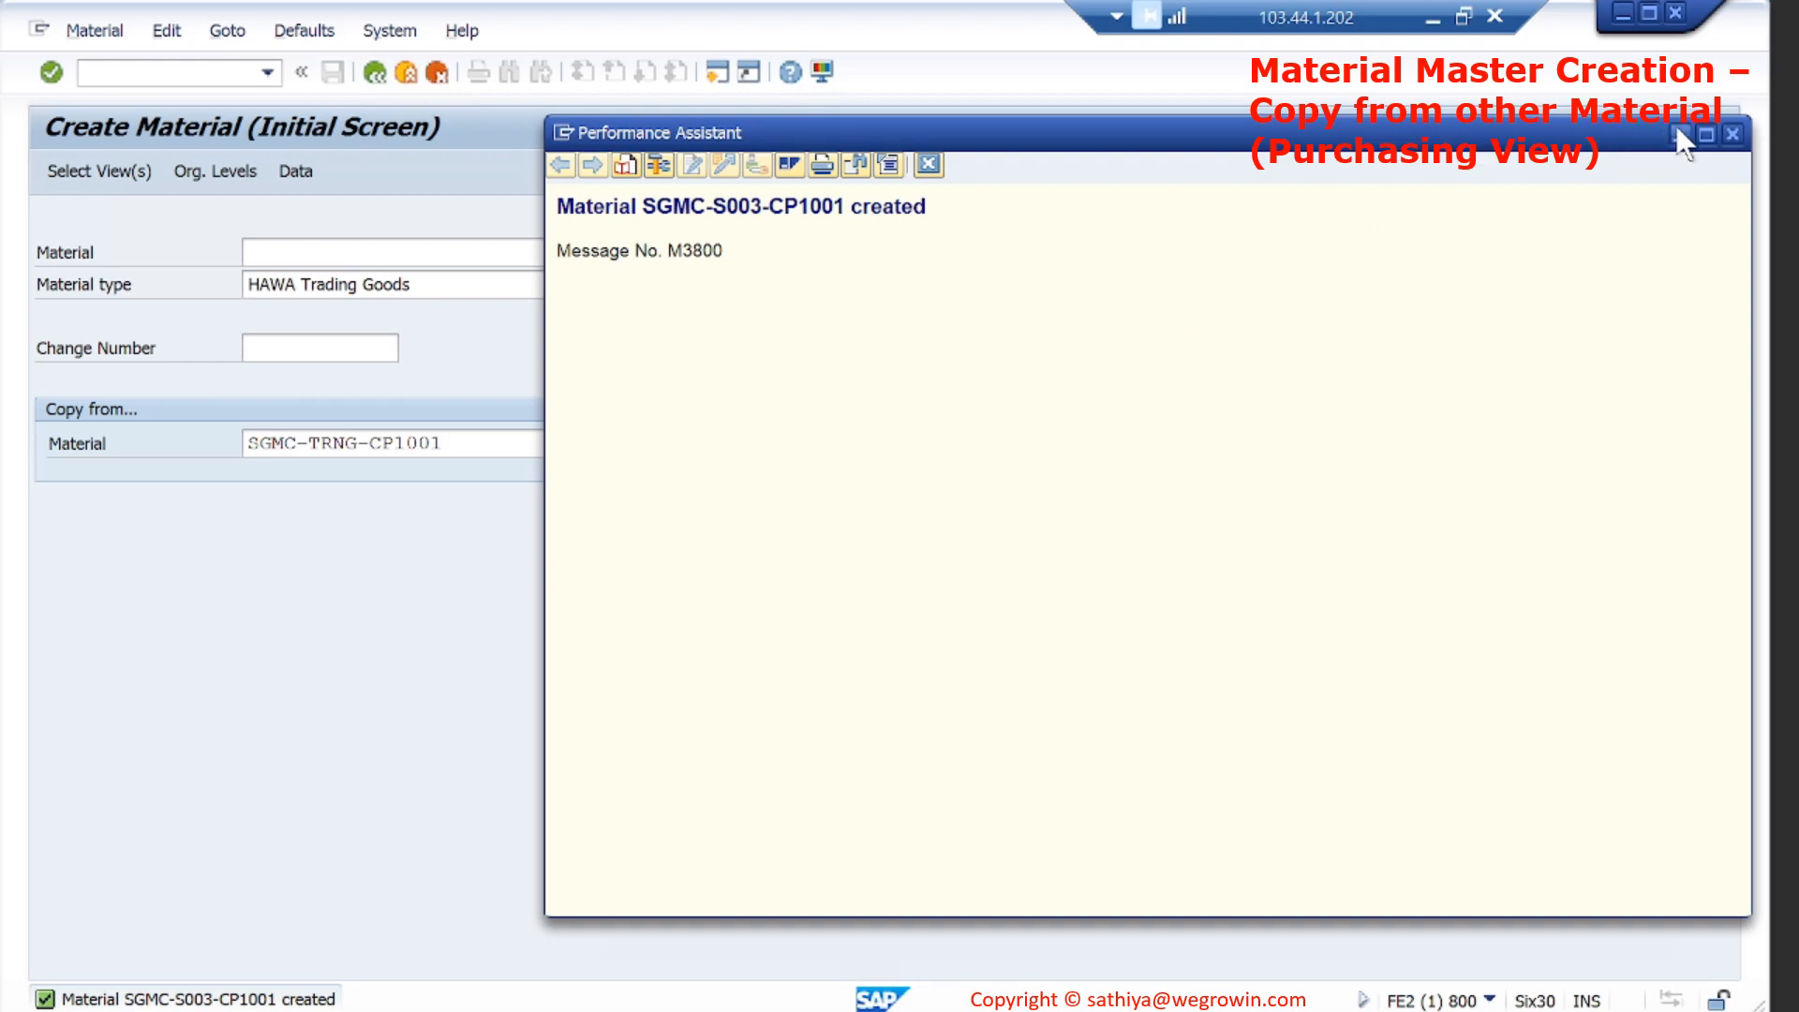
left_click(1434, 18)
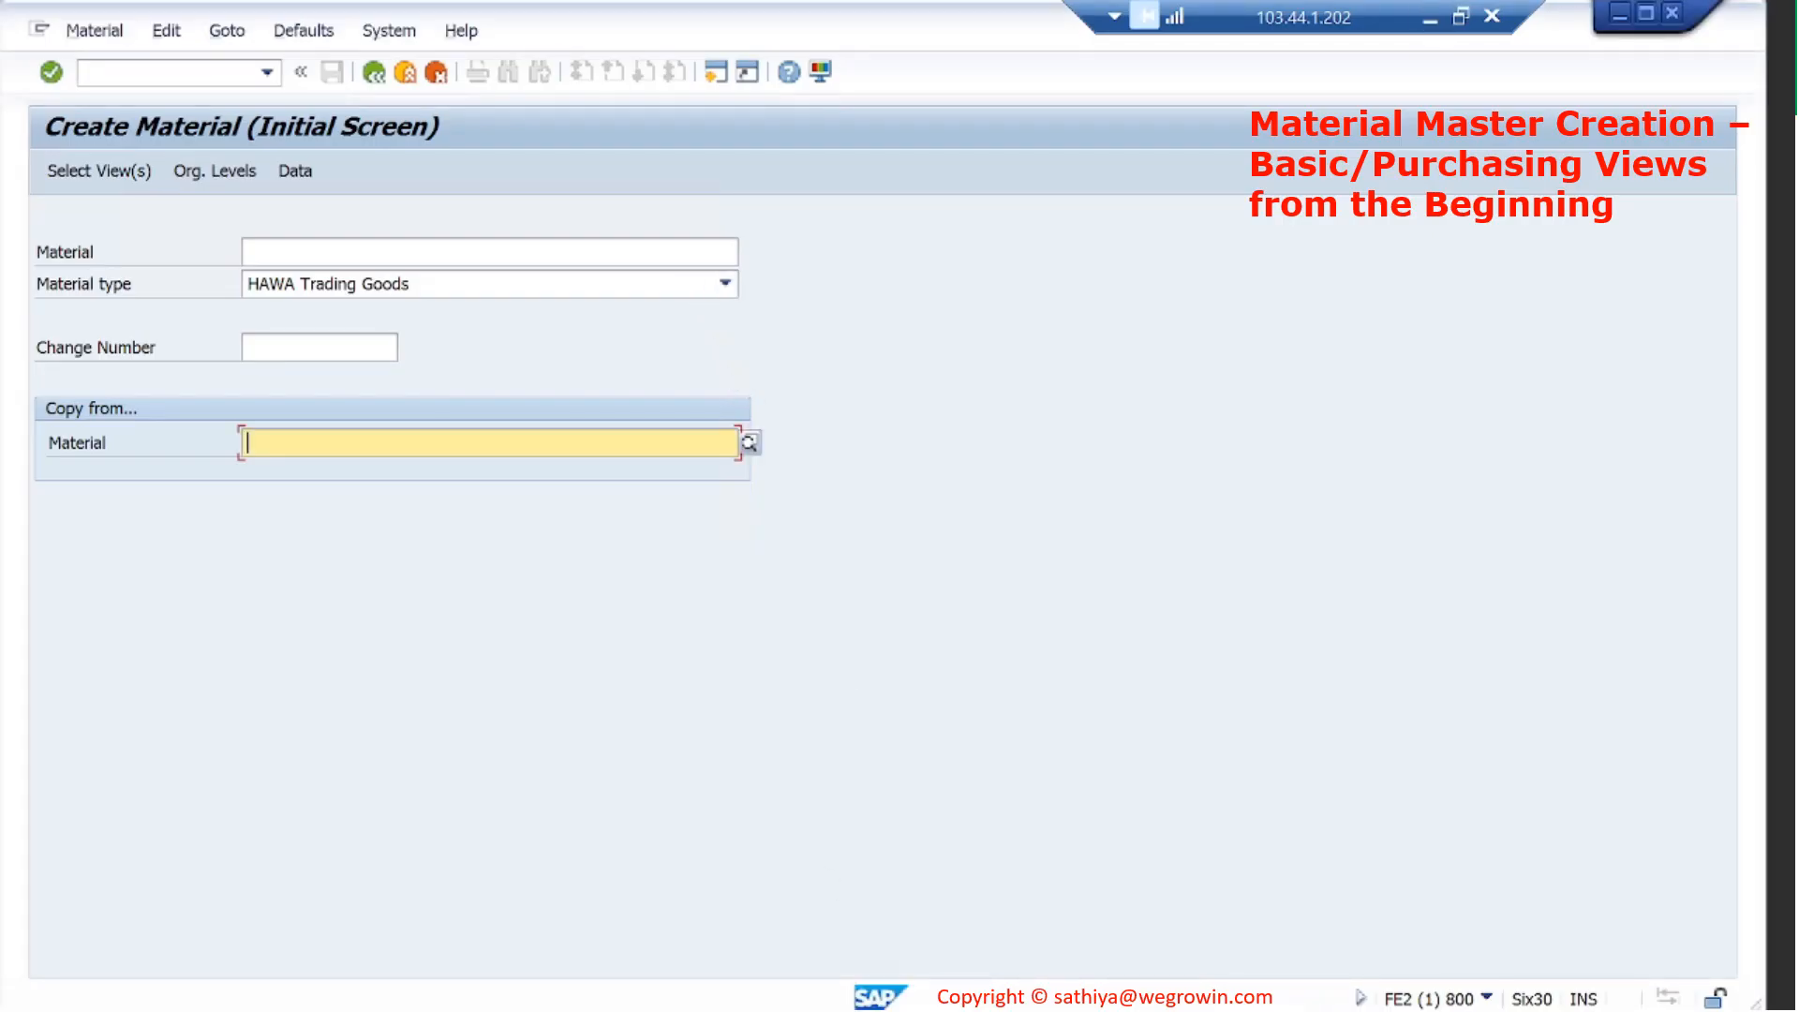
Enter SGMC-S004-CP1001 as the new trading goods material number, without a copy-from material.
left_click(664, 252)
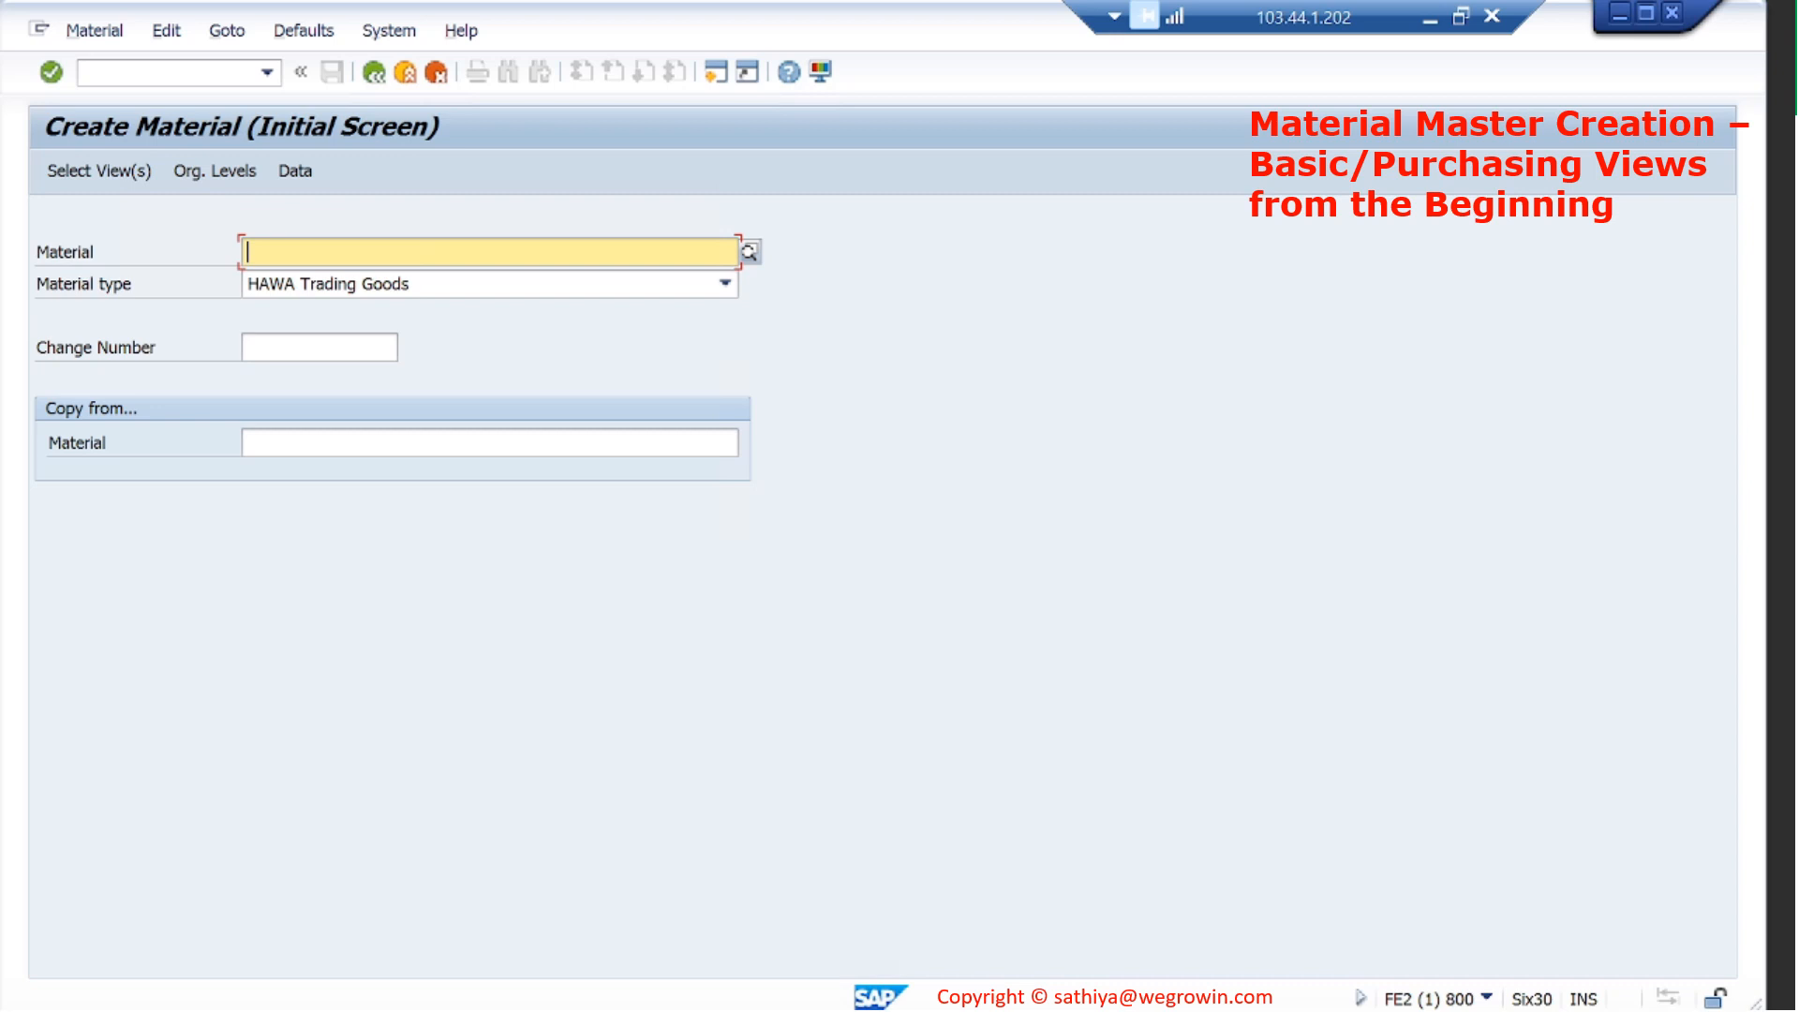
type("SGMC-")
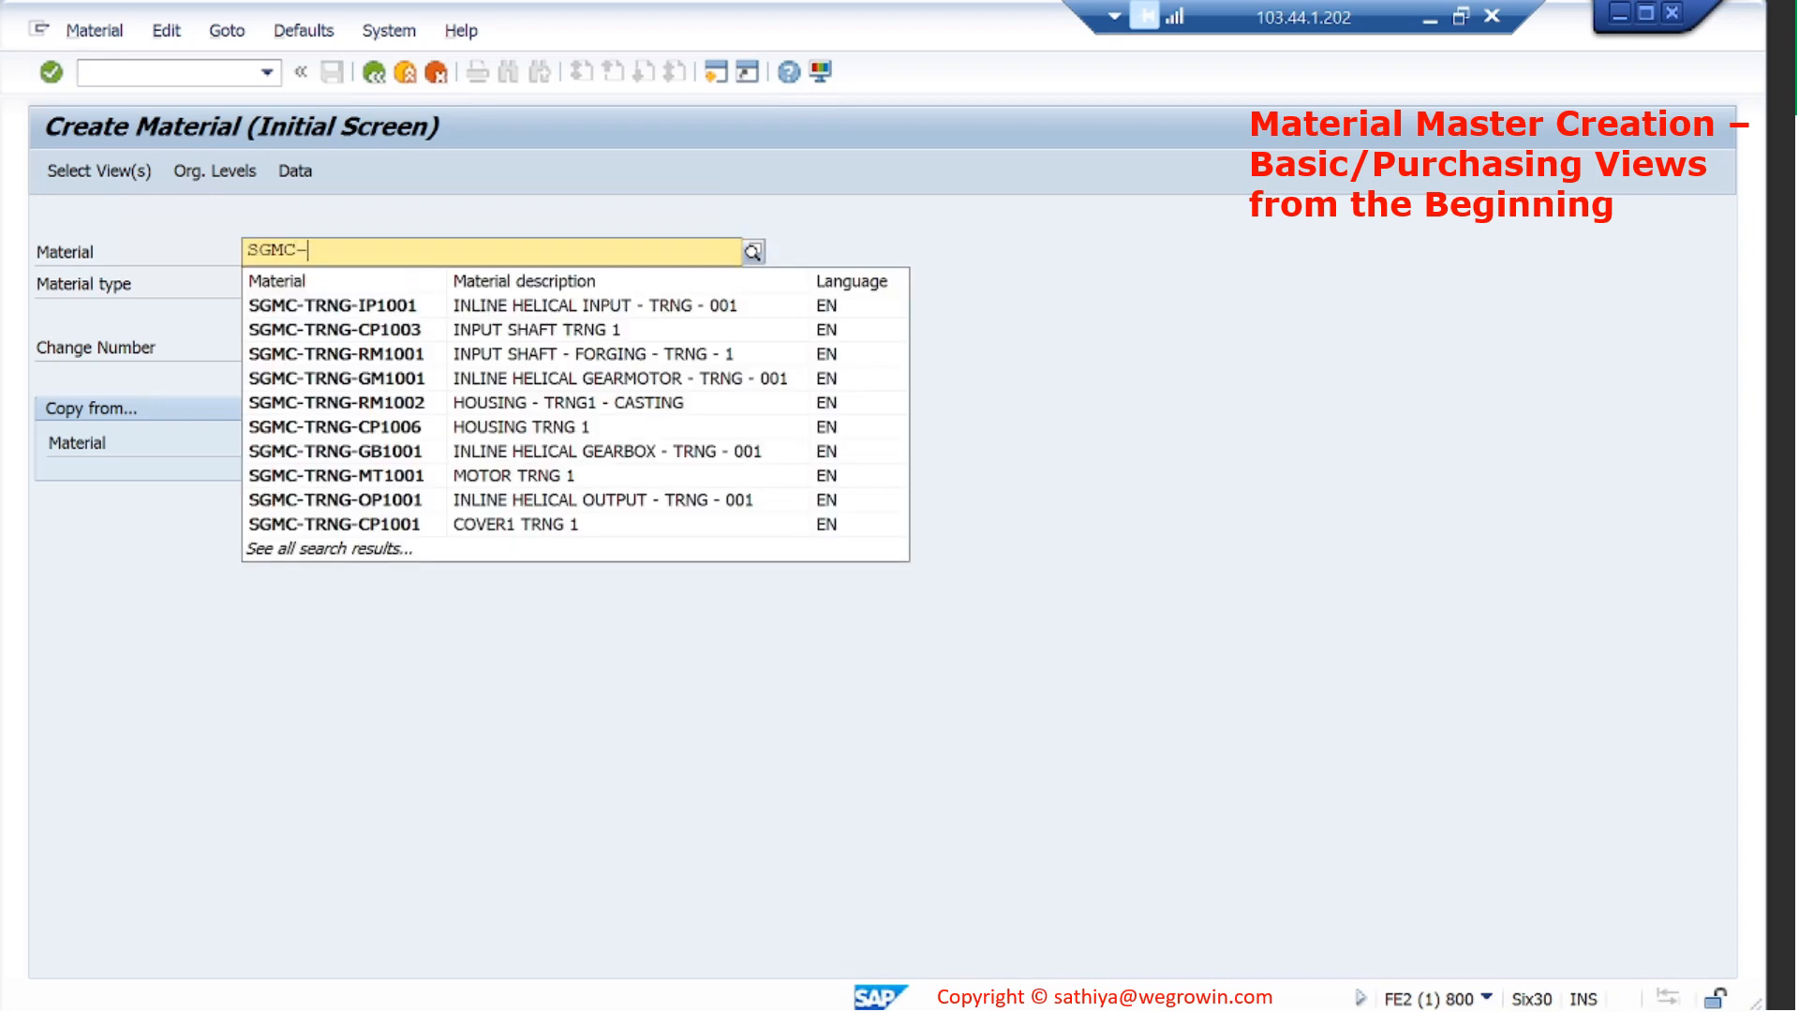
type("S004-")
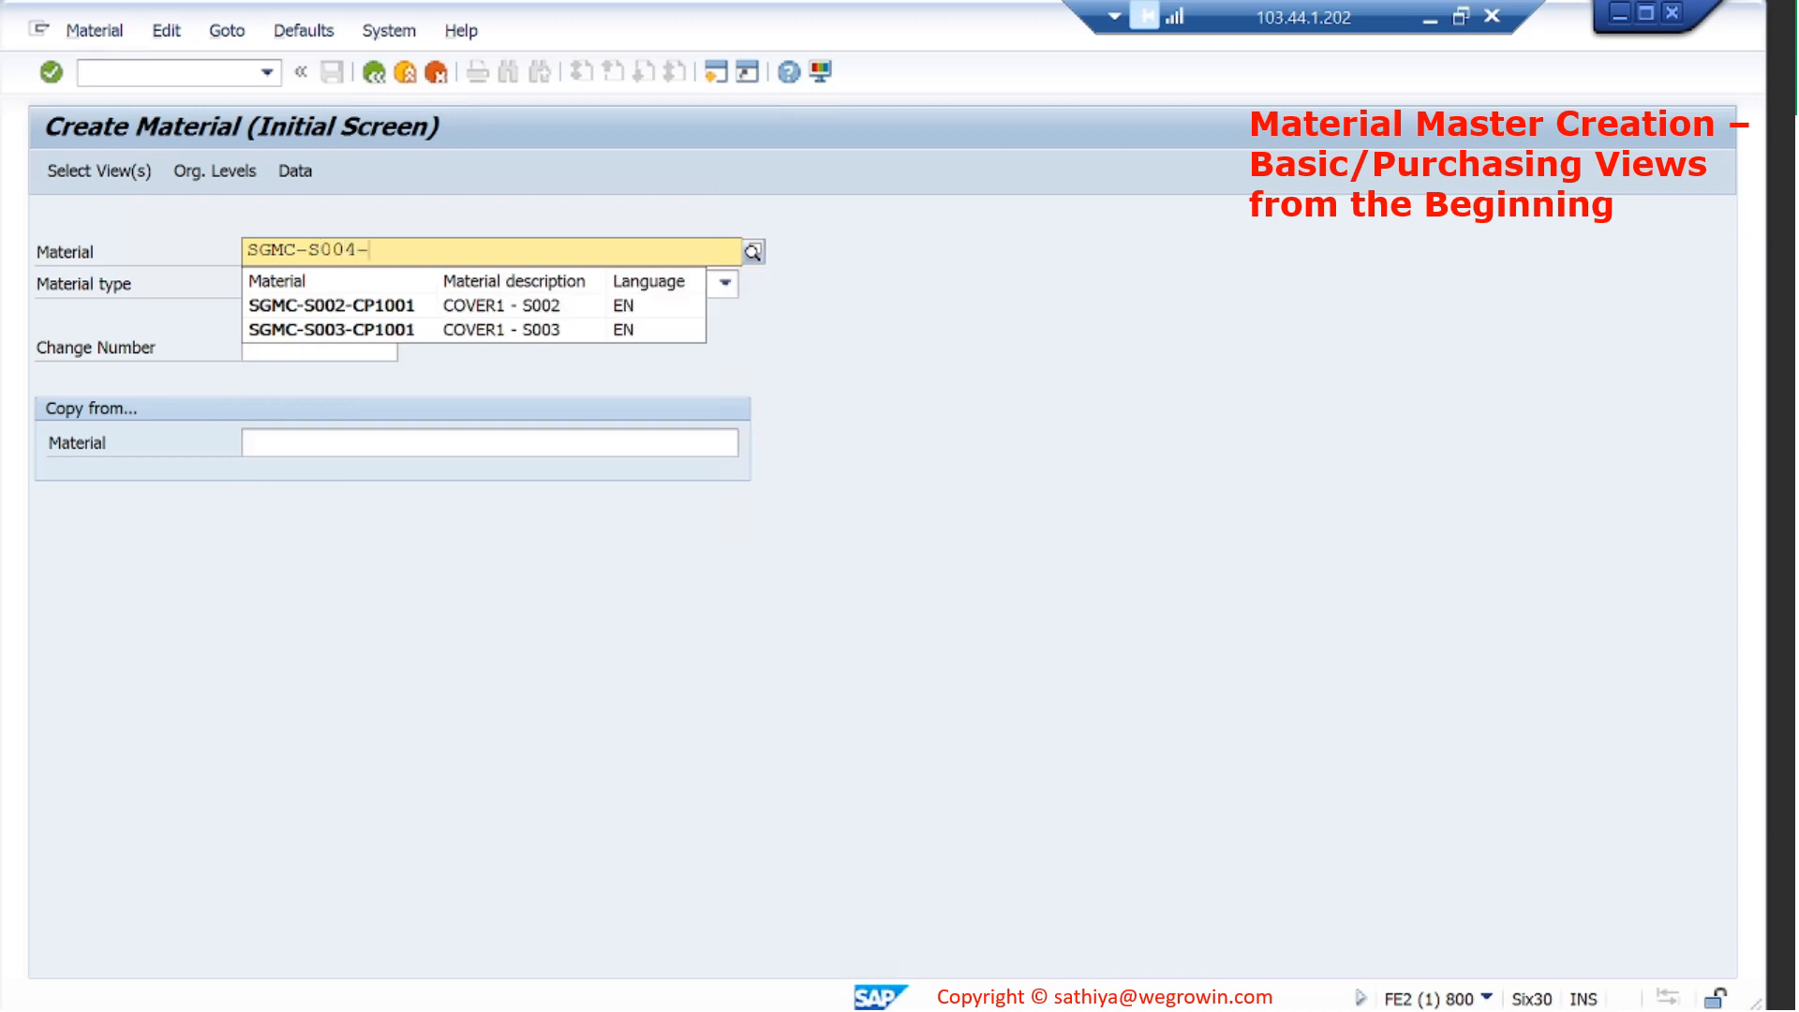
type("CP1001")
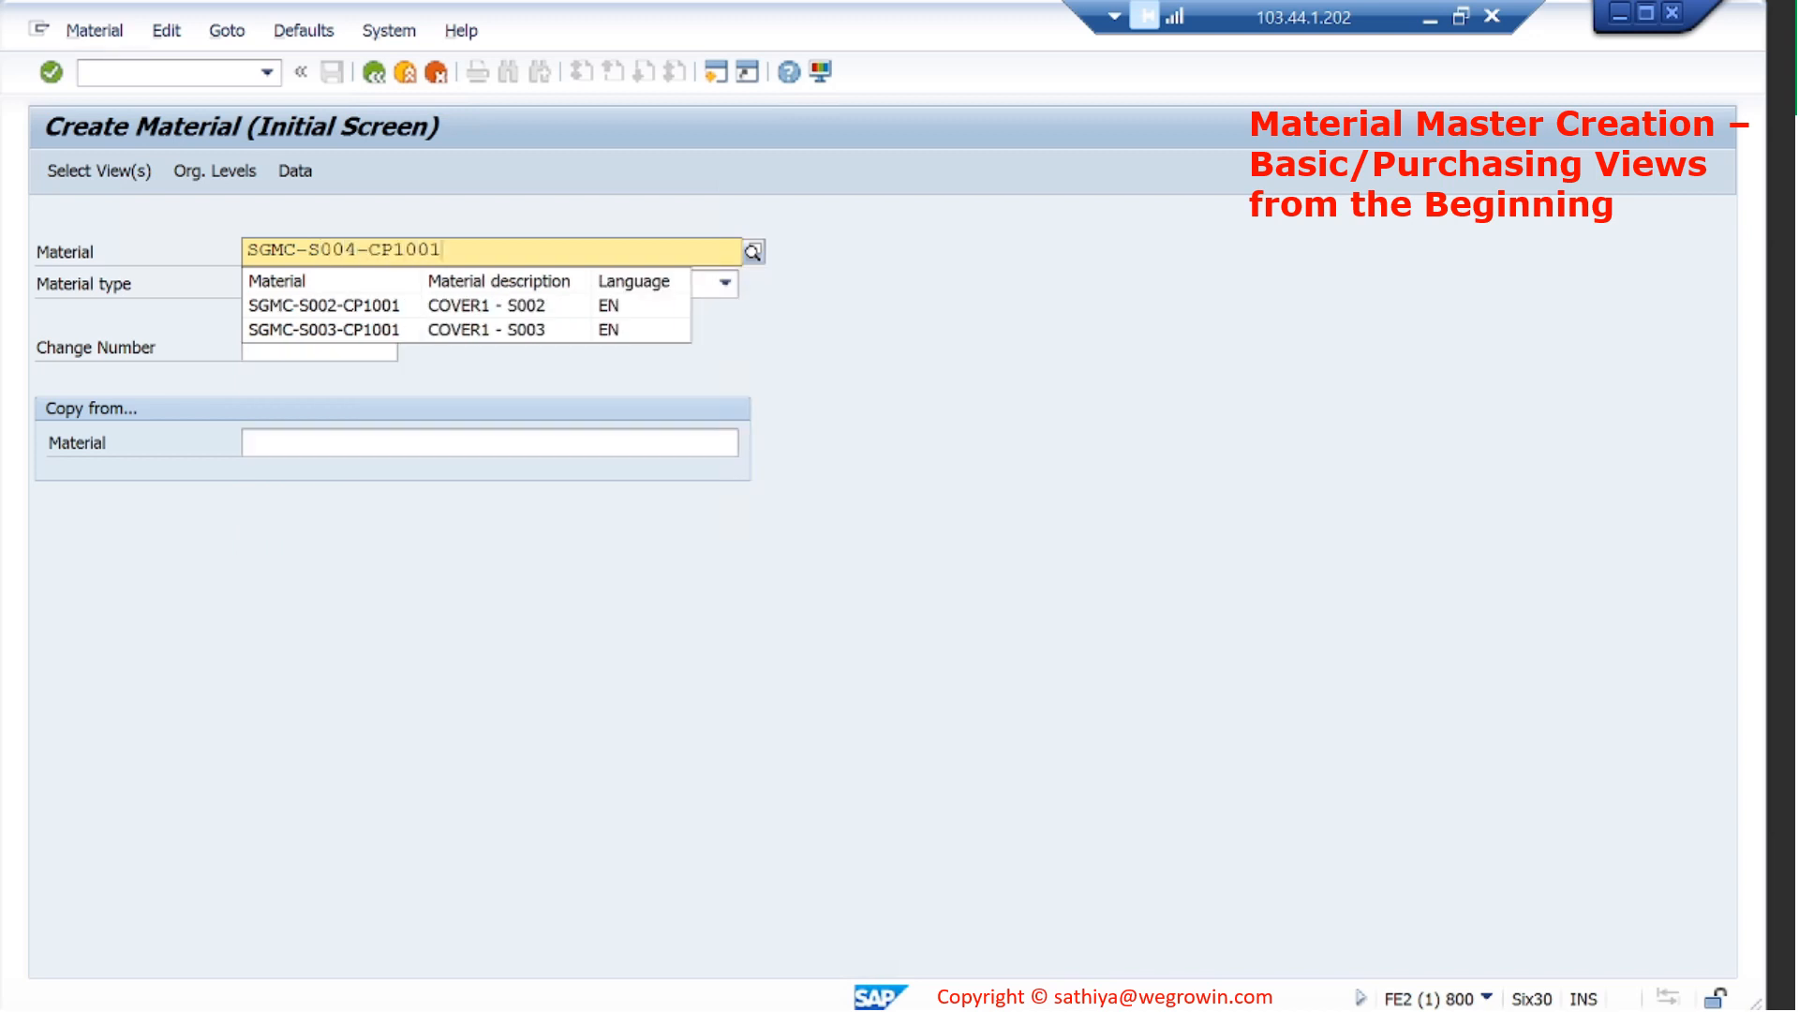
left_click(965, 356)
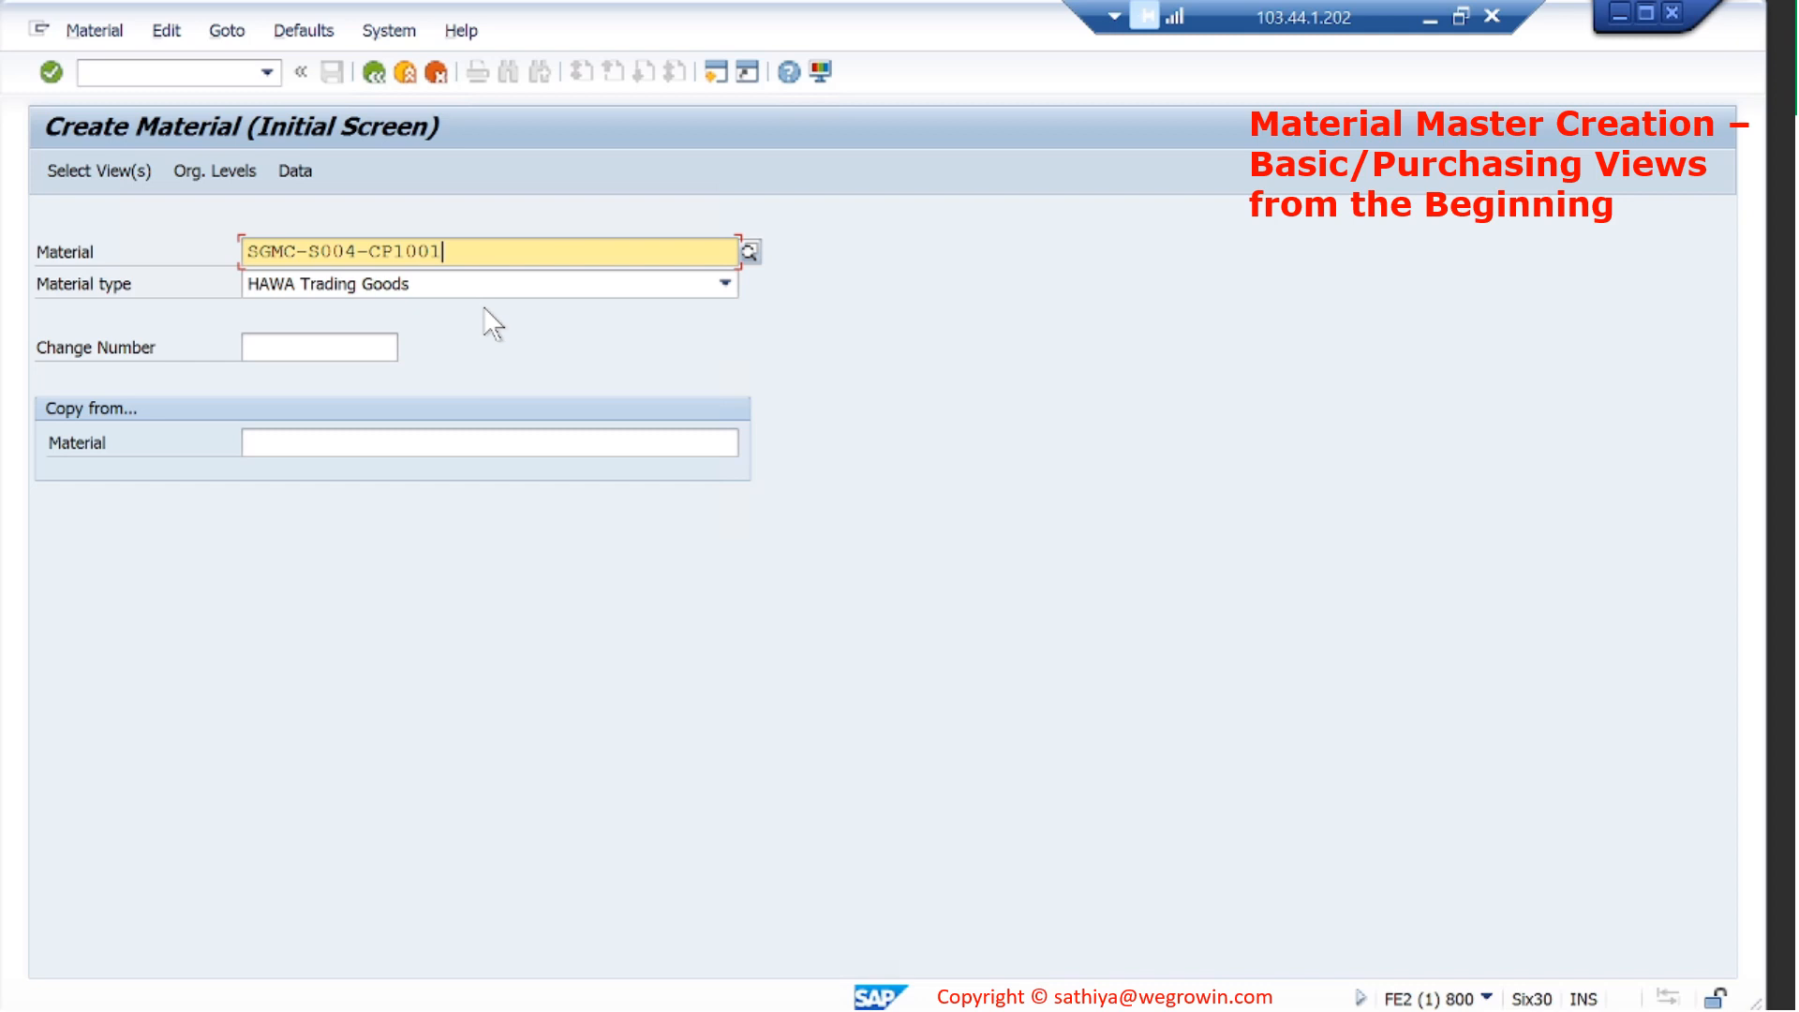
Open the material display transaction MM03 in a new session.
left_click(159, 72)
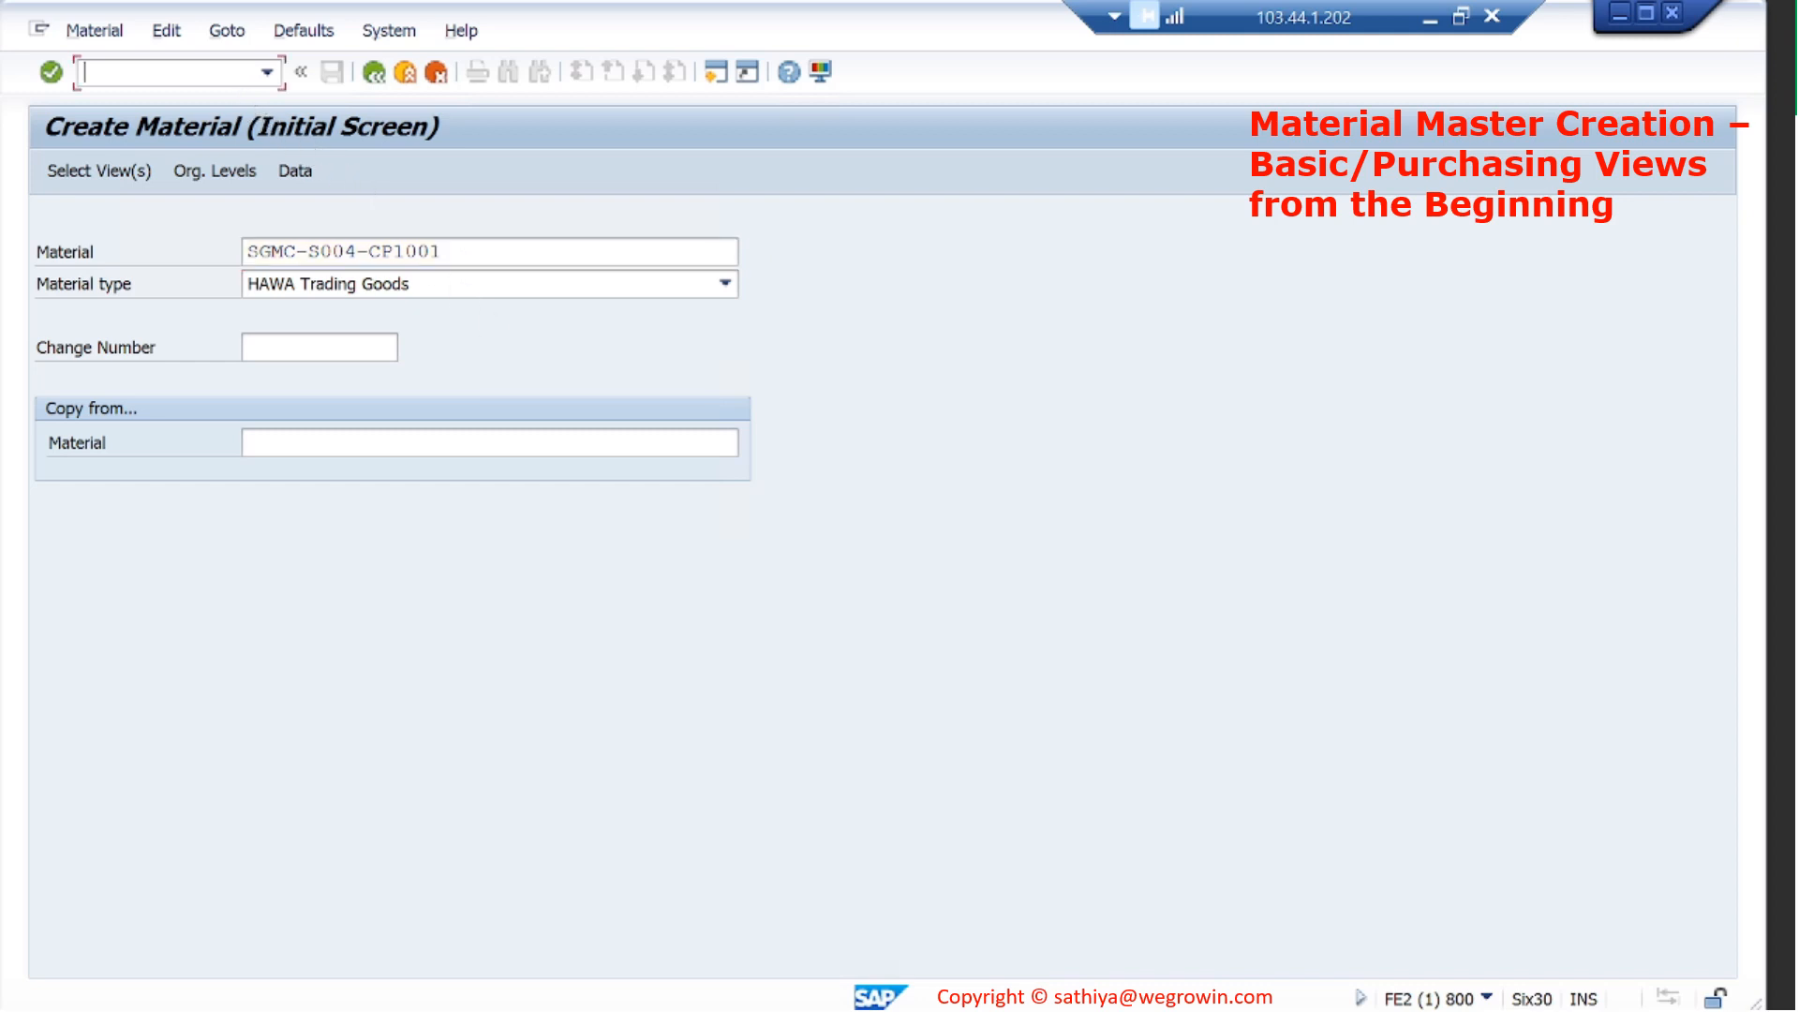
type("/omm03")
key("Return")
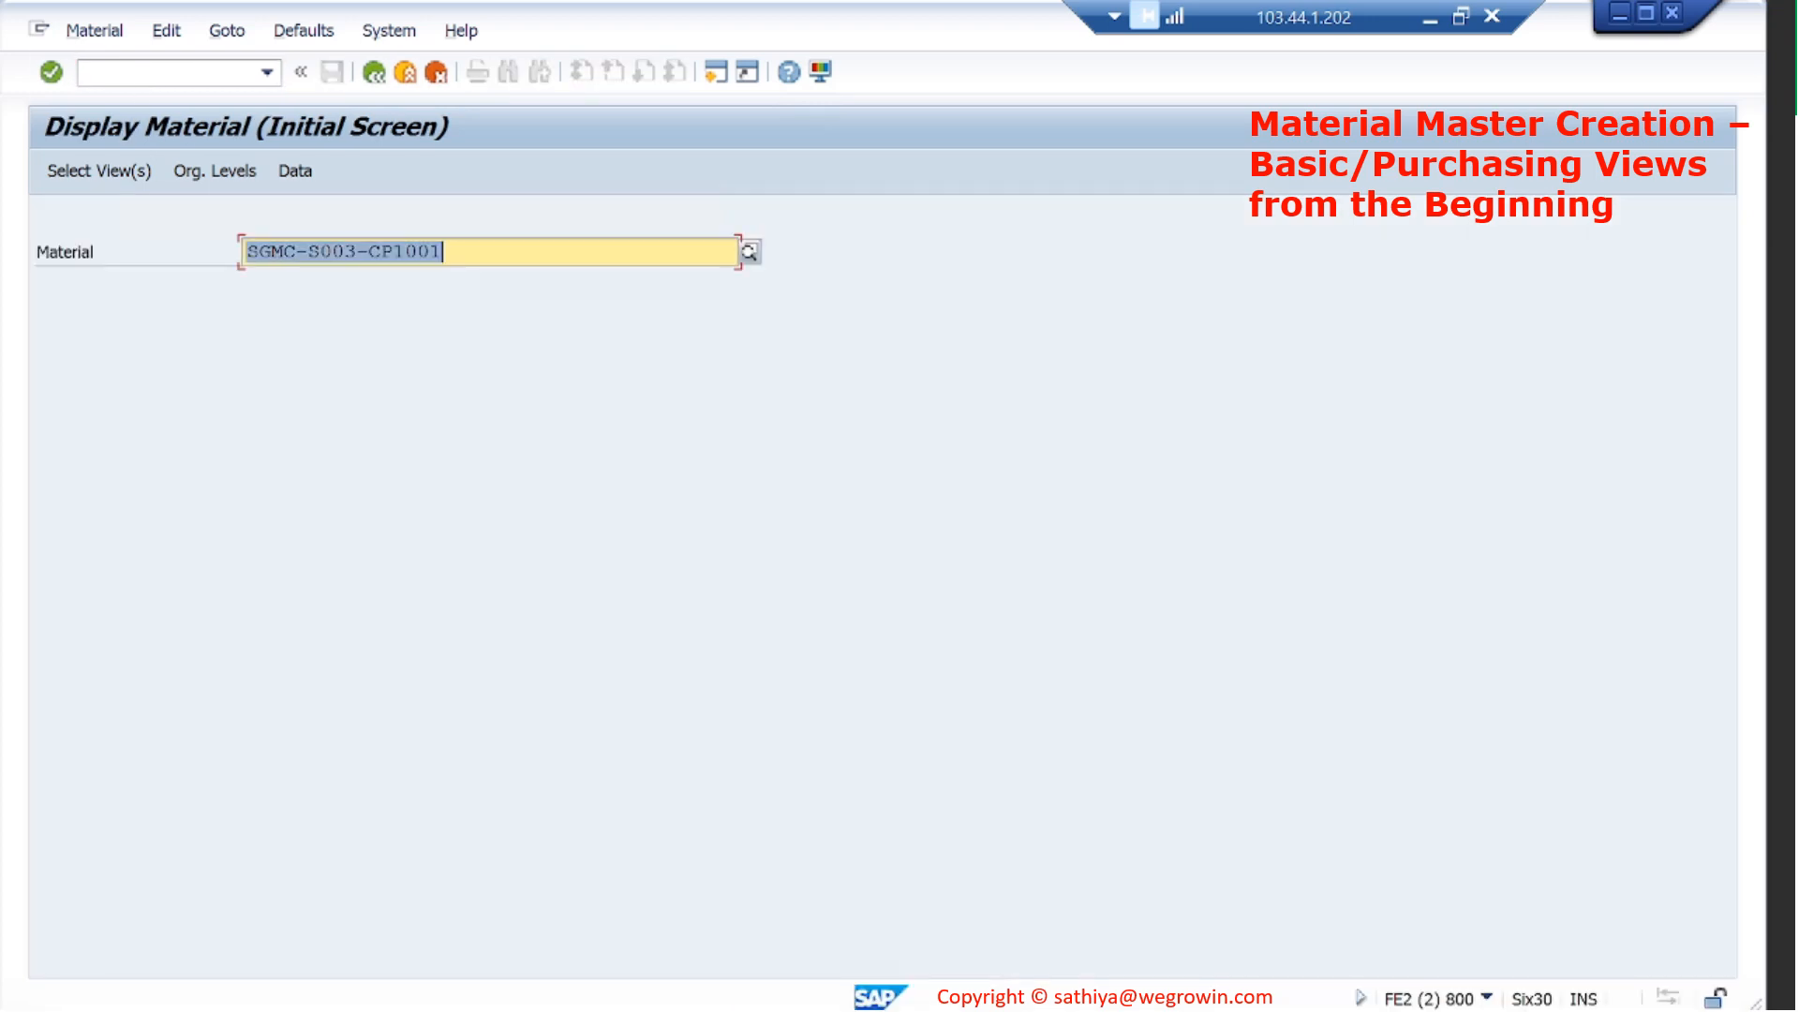
Display material SGMC-TRNG-CP1001 with the Basic Data 1, Basic Data 2, Purchasing and Purchase Order Text views for plant 1710.
key("End")
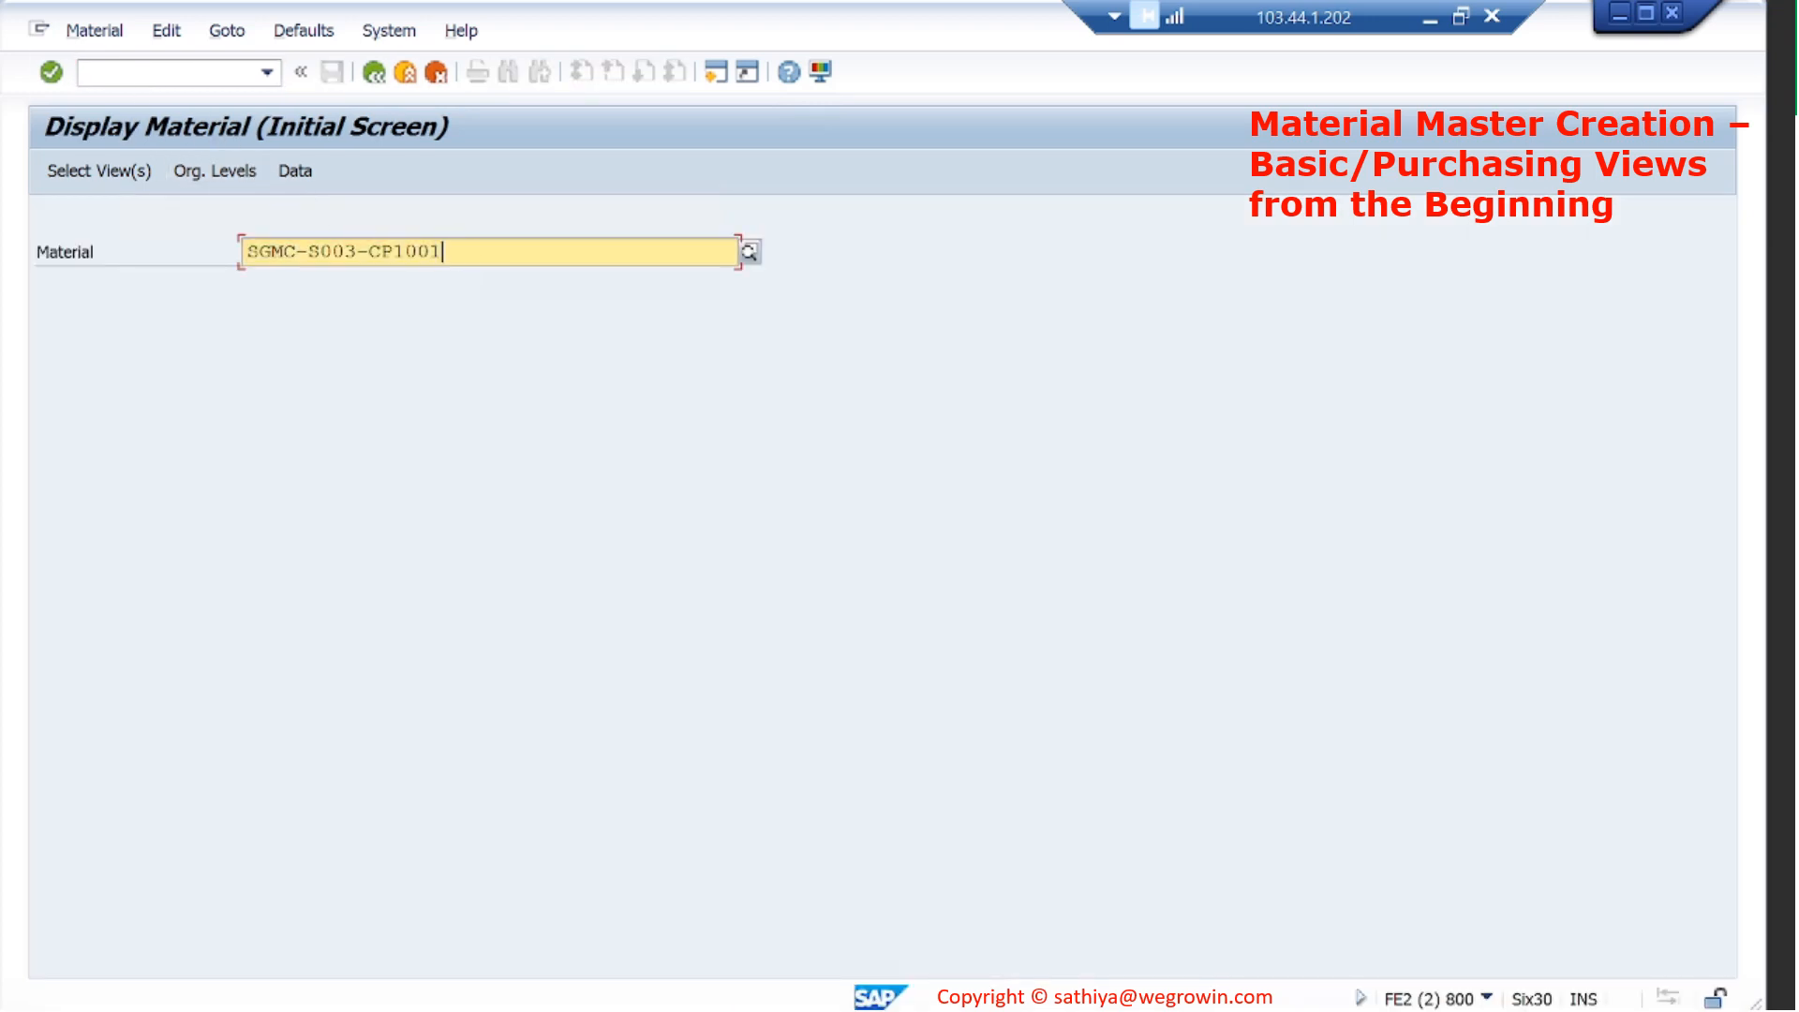
key("BackSpace")
key("BackSpace")
key("BackSpace")
key("BackSpace")
key("BackSpace")
key("BackSpace")
key("BackSpace")
key("BackSpace")
key("BackSpace")
key("BackSpace")
key("BackSpace")
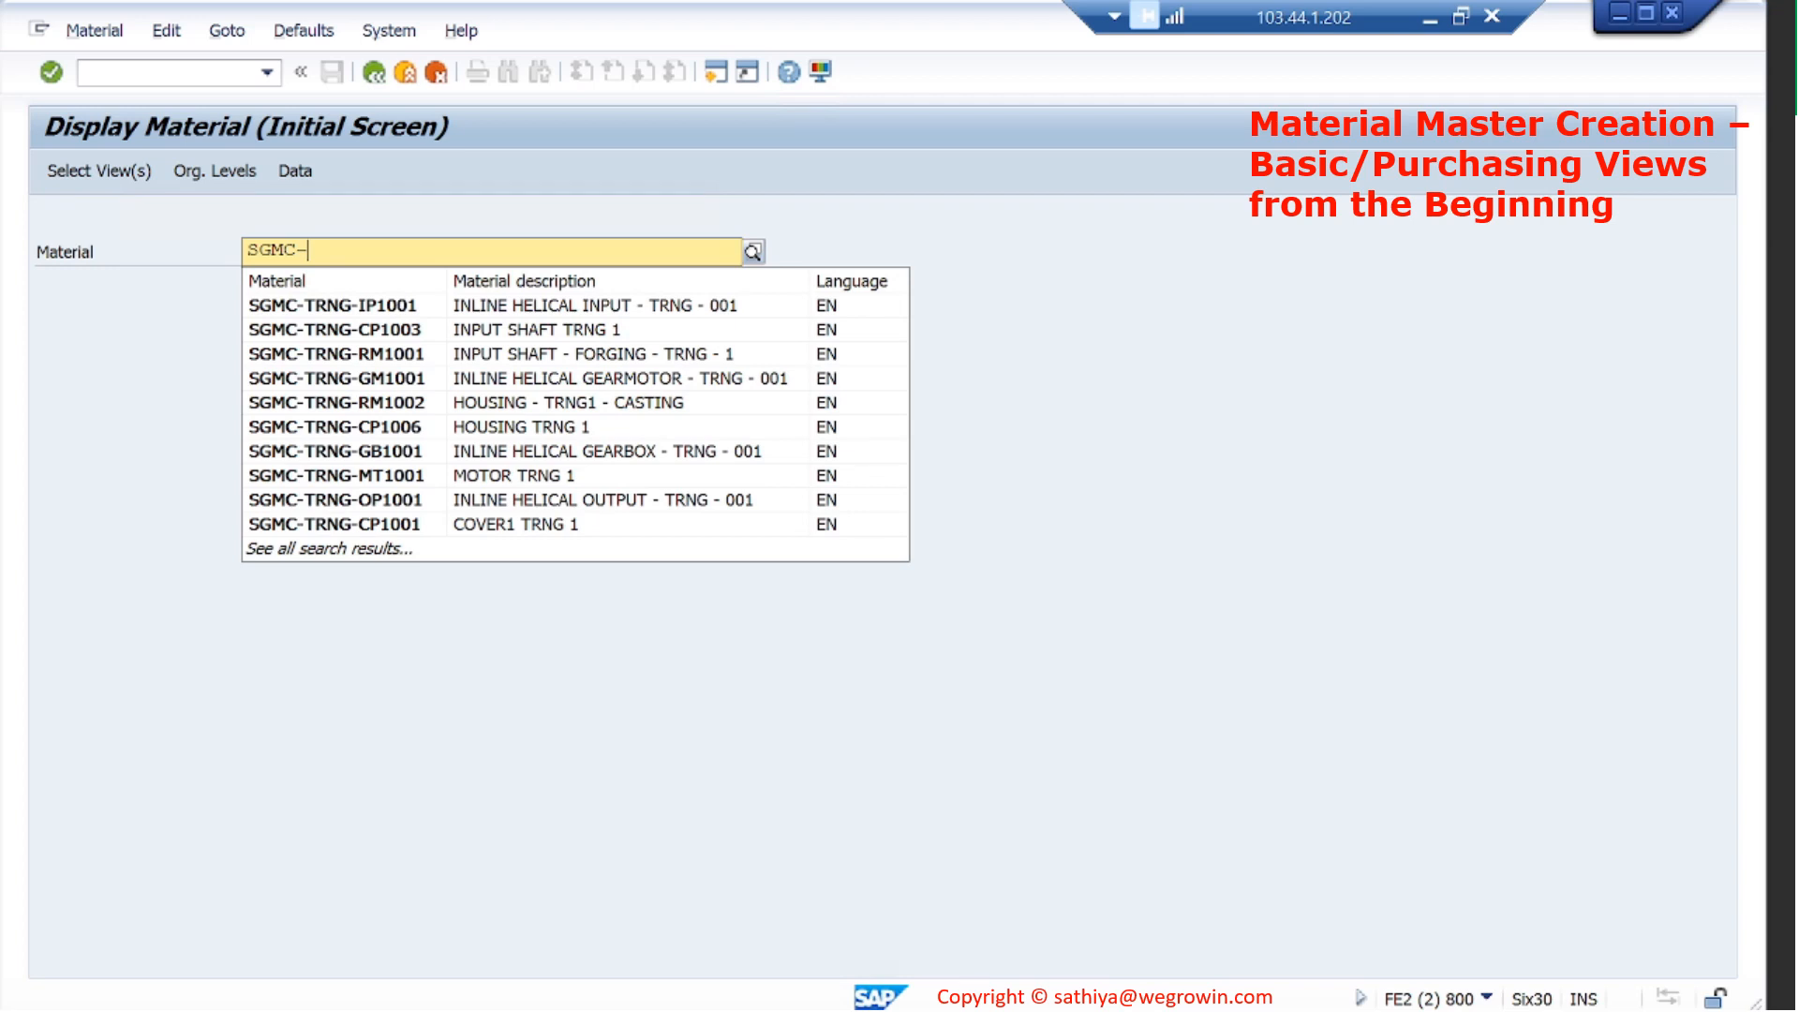
type("TRNG-CP1001")
key("Return")
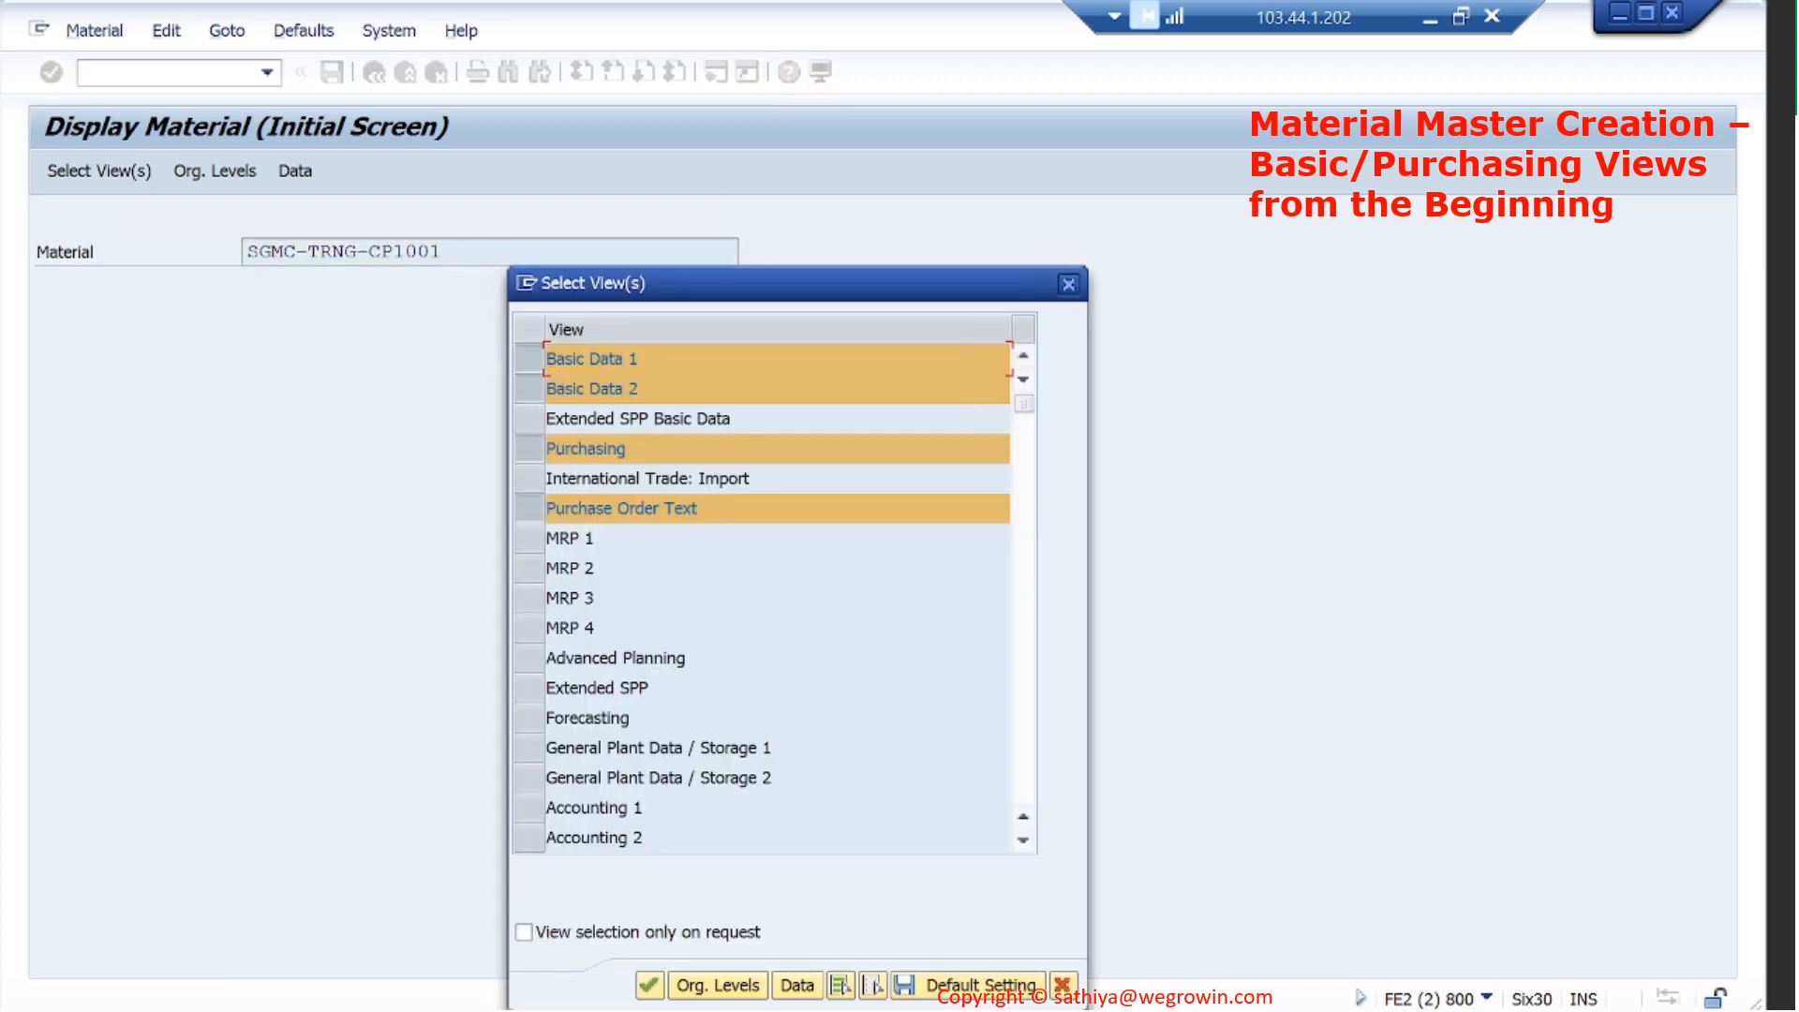
key("Return")
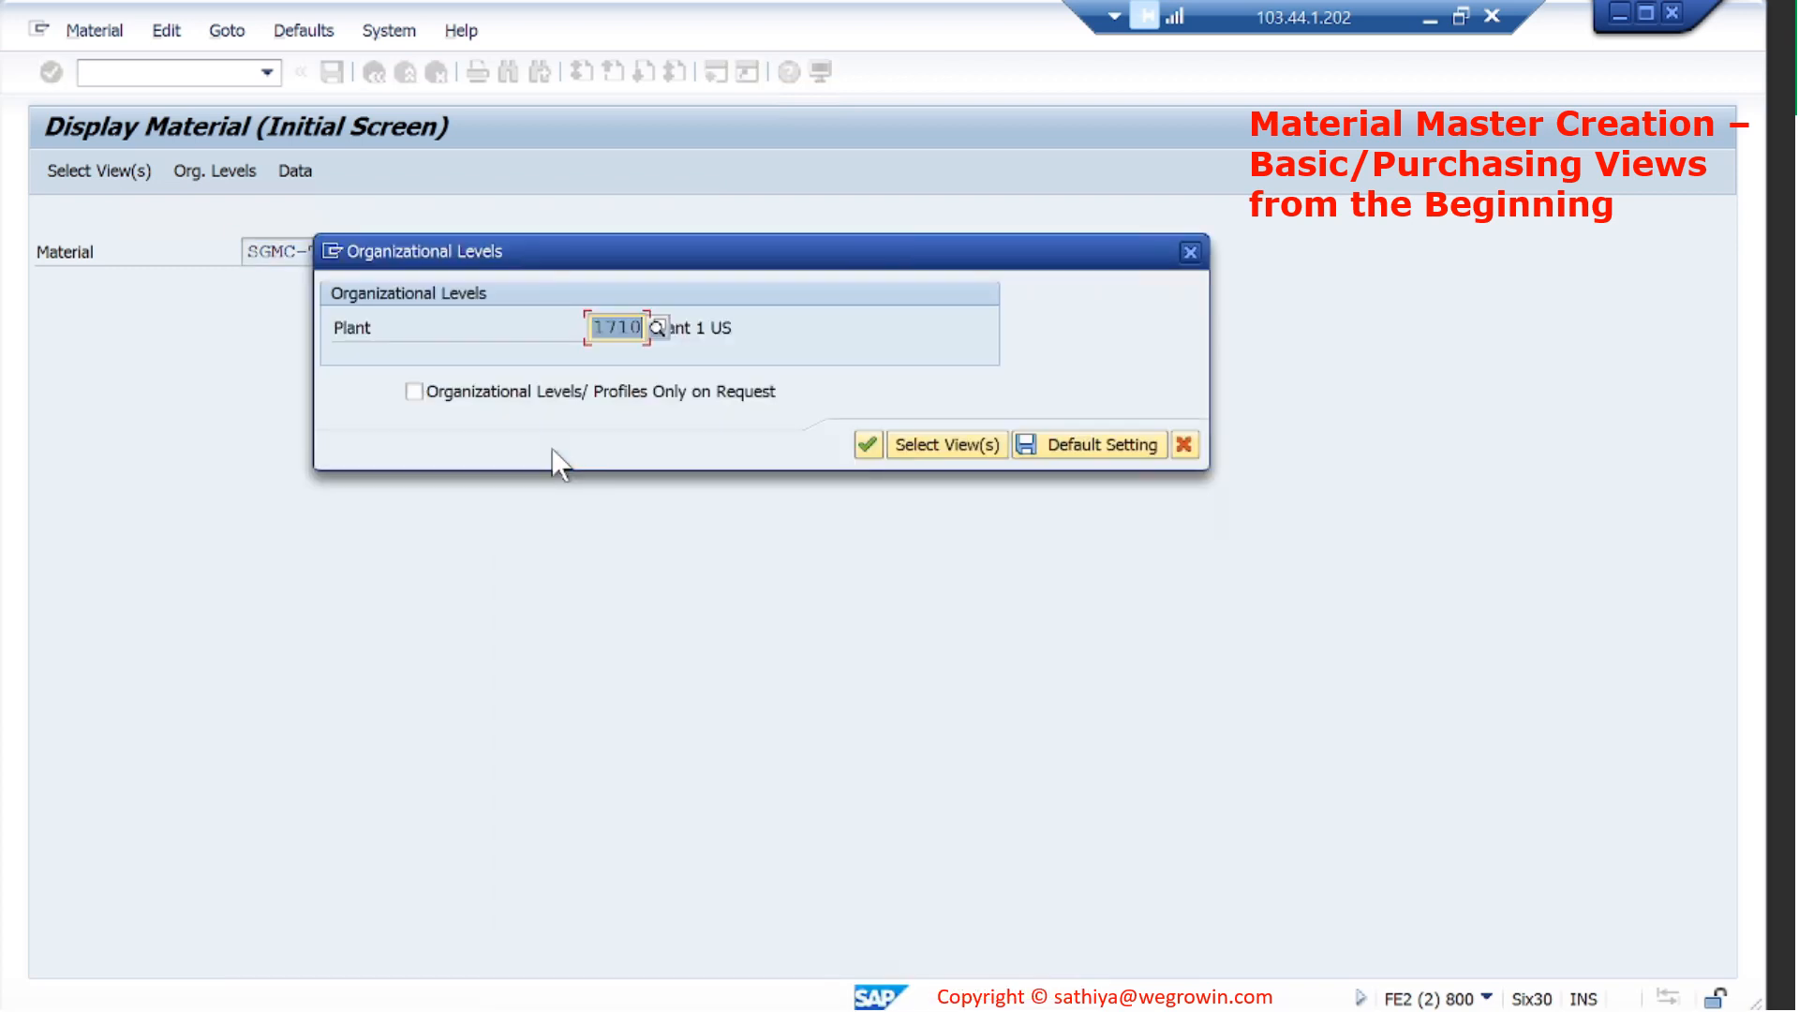
key("Return")
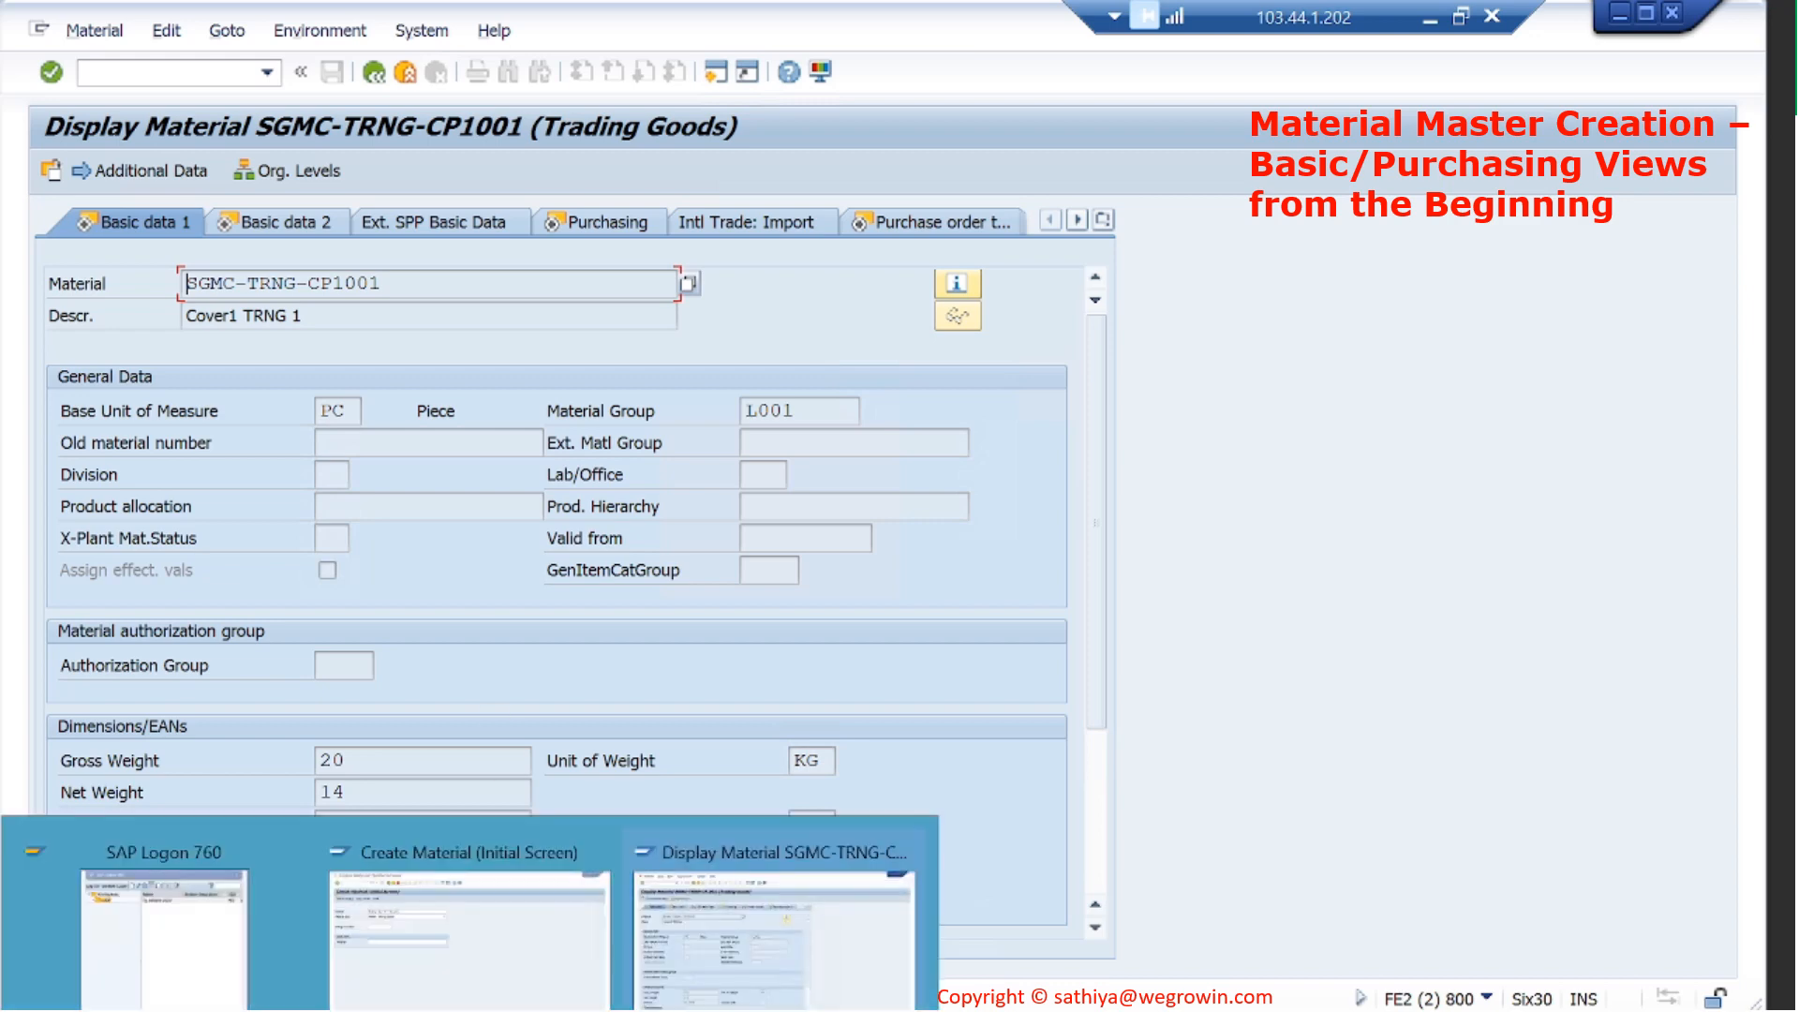
Compare the CP1001 ending of the new material number with the reference material in the display session.
left_click(538, 937)
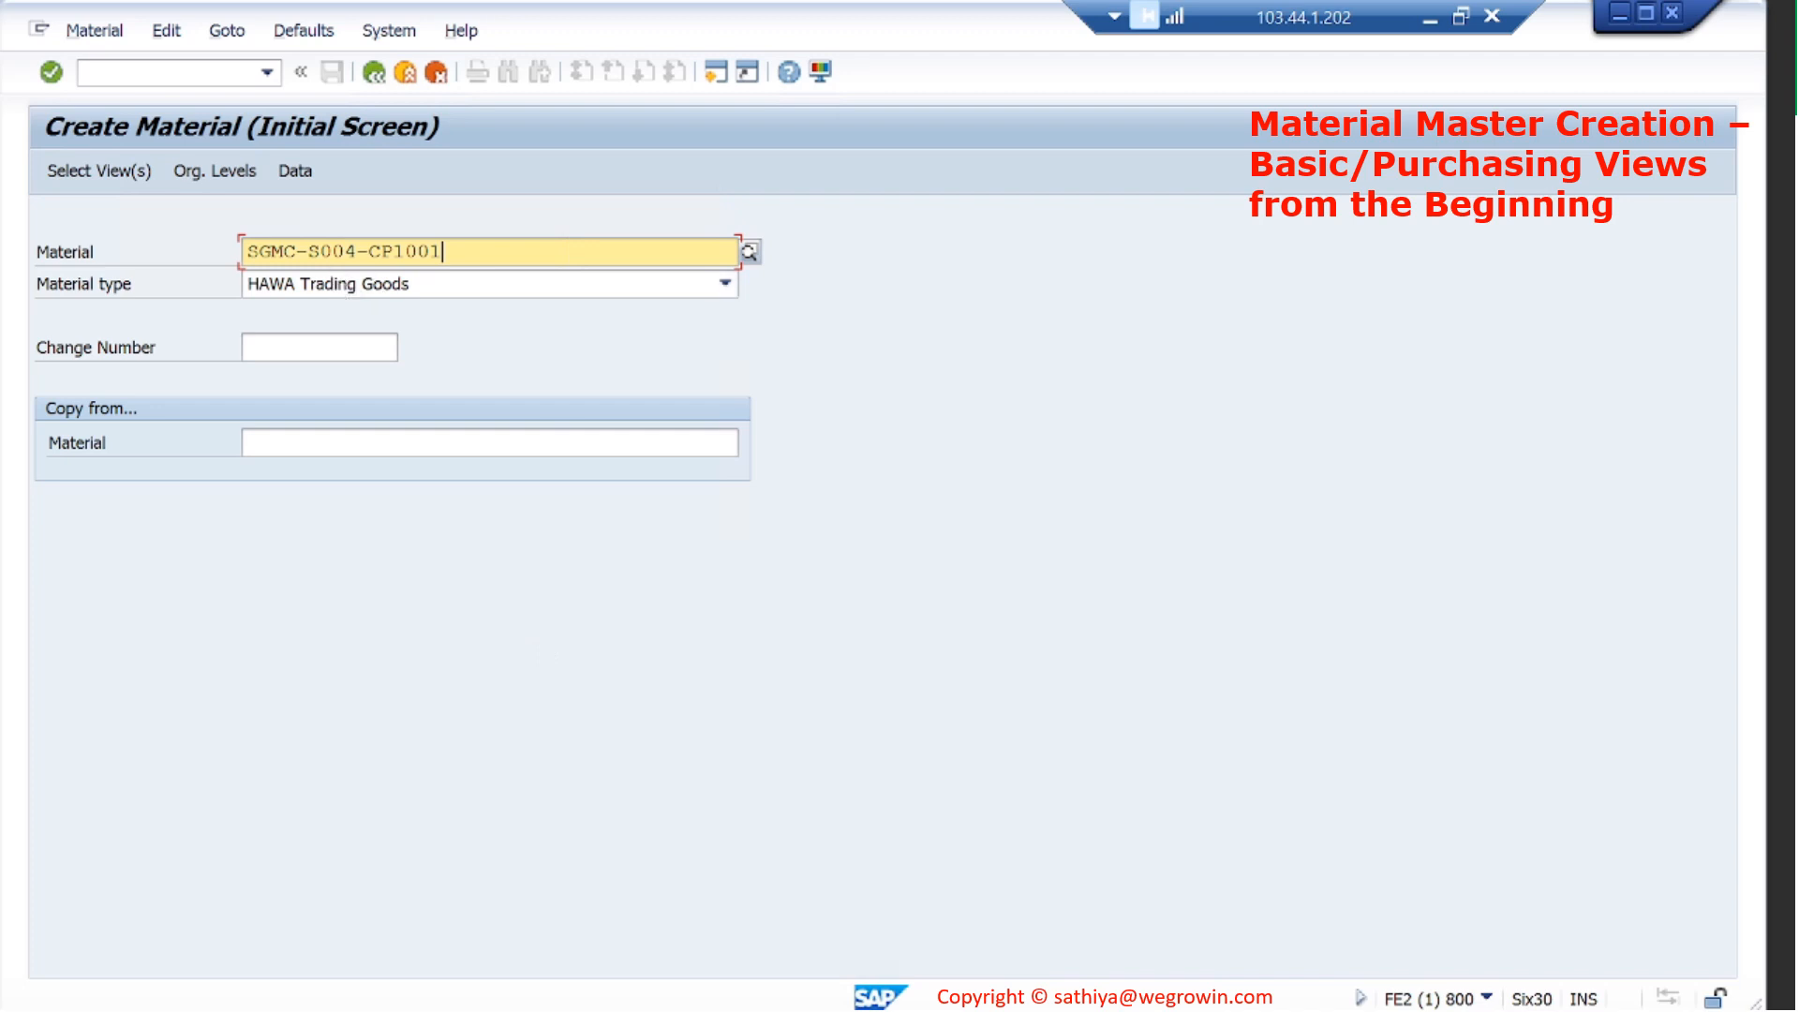
left_click(370, 252)
left_click_drag(370, 251, 442, 251)
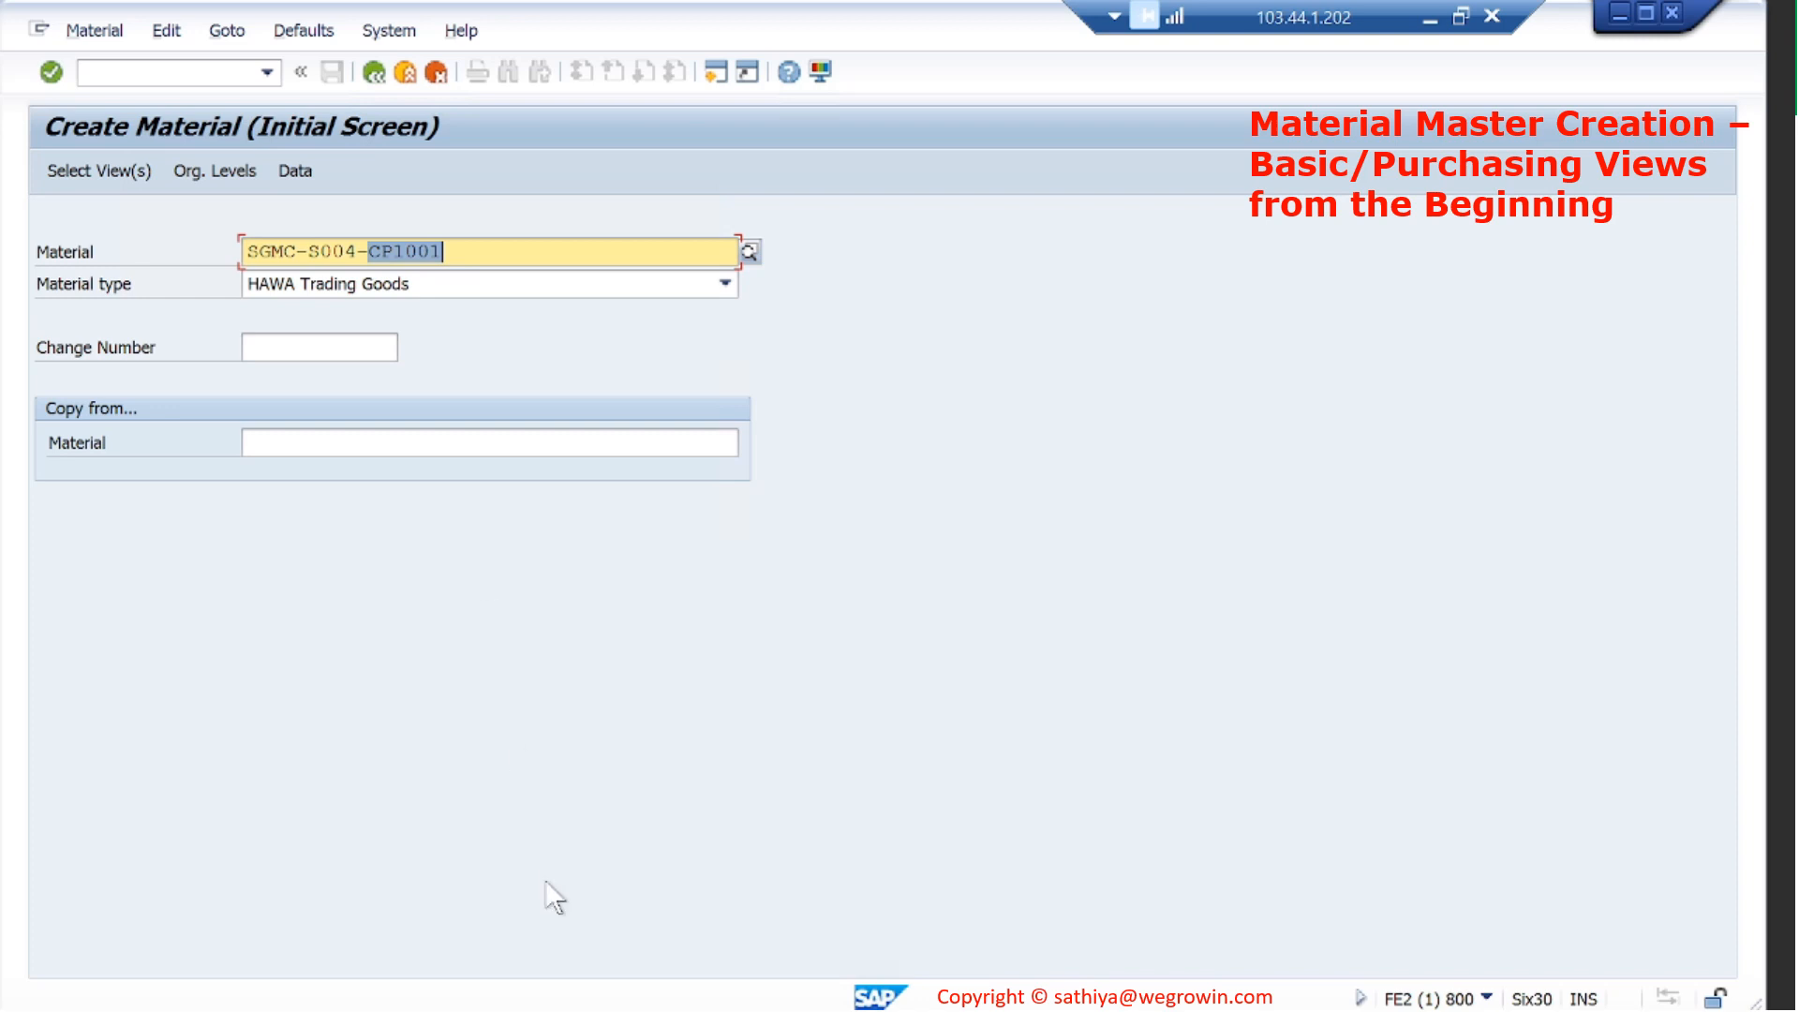
left_click(485, 1010)
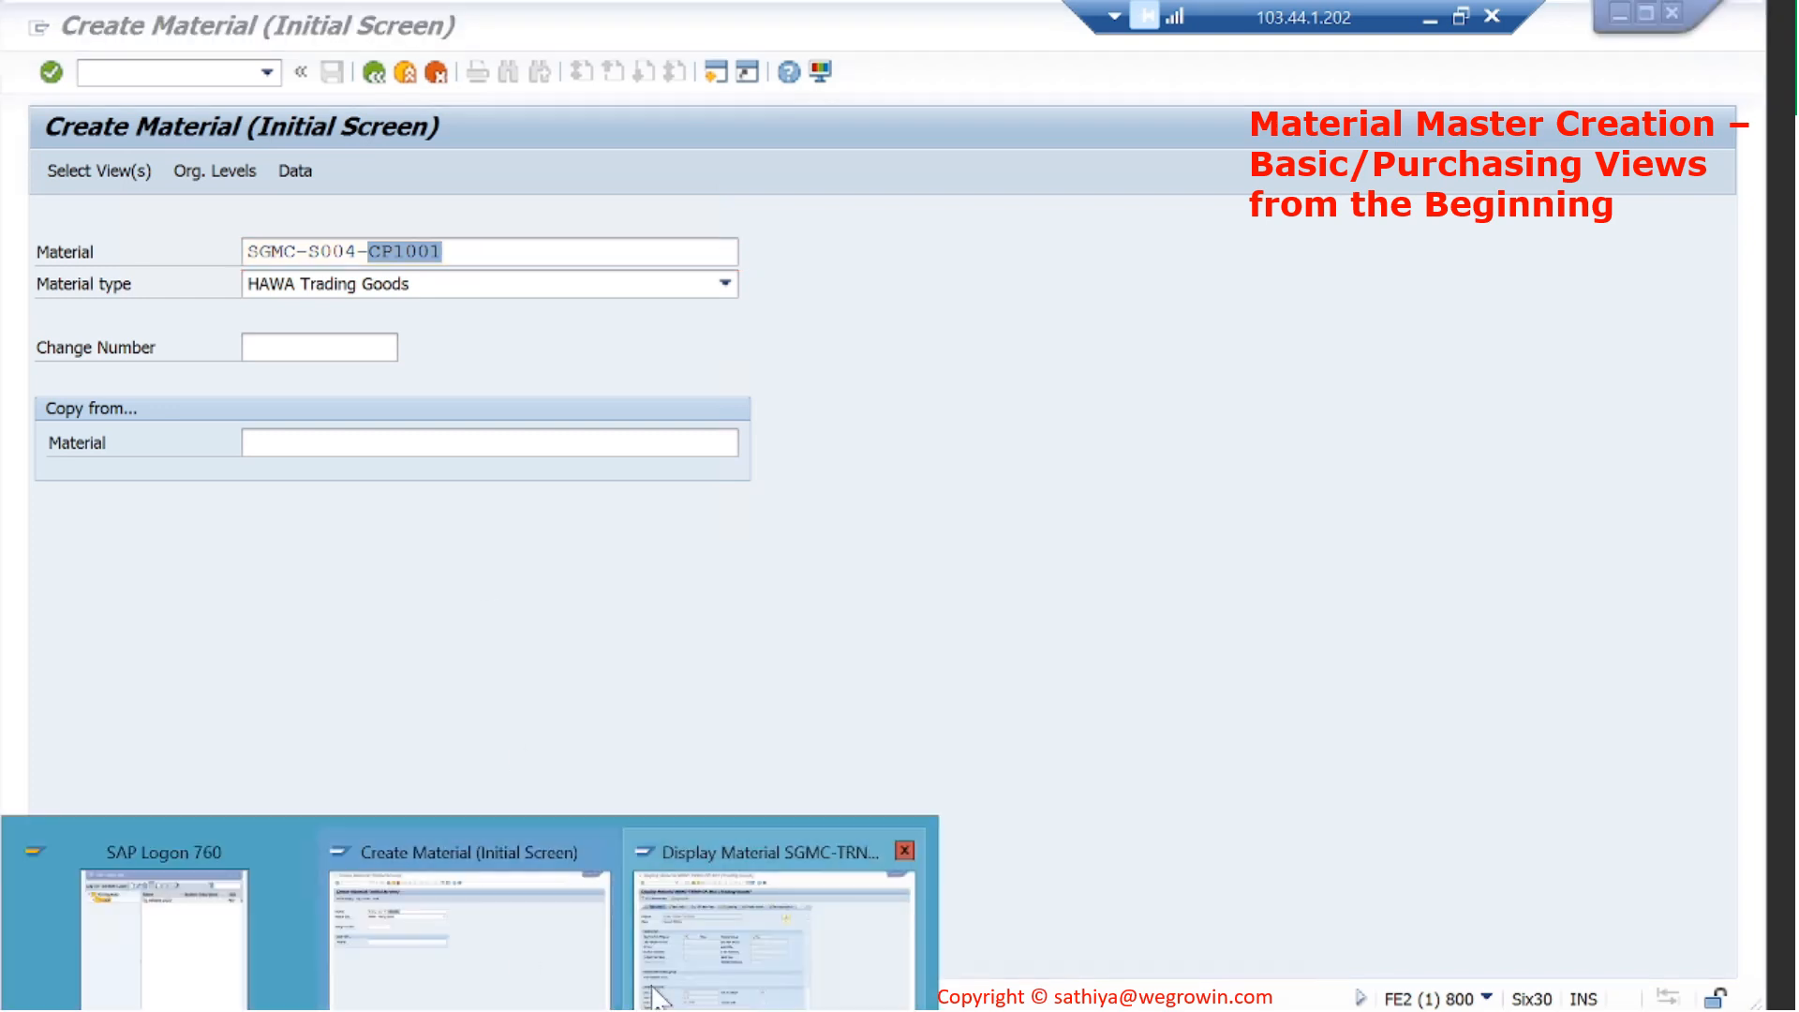
left_click(753, 950)
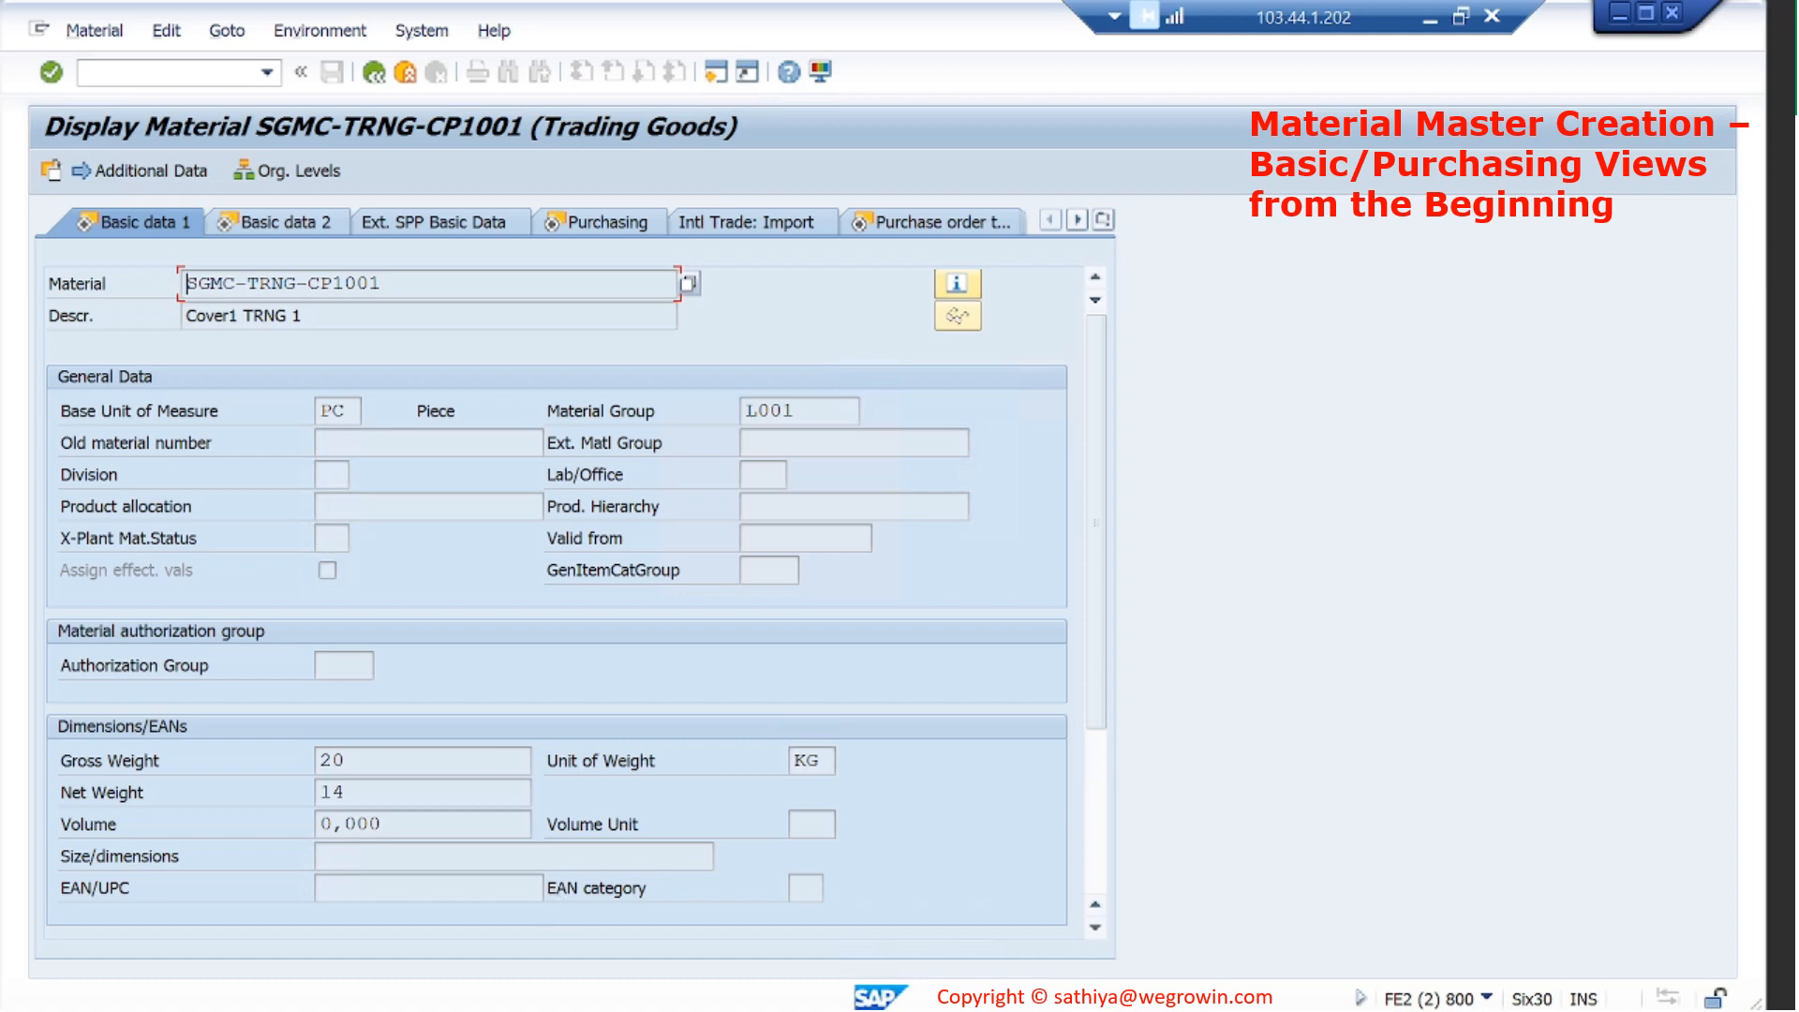
Start creating SGMC-S004-CP1001 in the creation session with the Basic Data 1, Basic Data 2, Purchasing and Purchase Order Text views for plant 1710.
mouse_move(502, 1010)
left_click(502, 974)
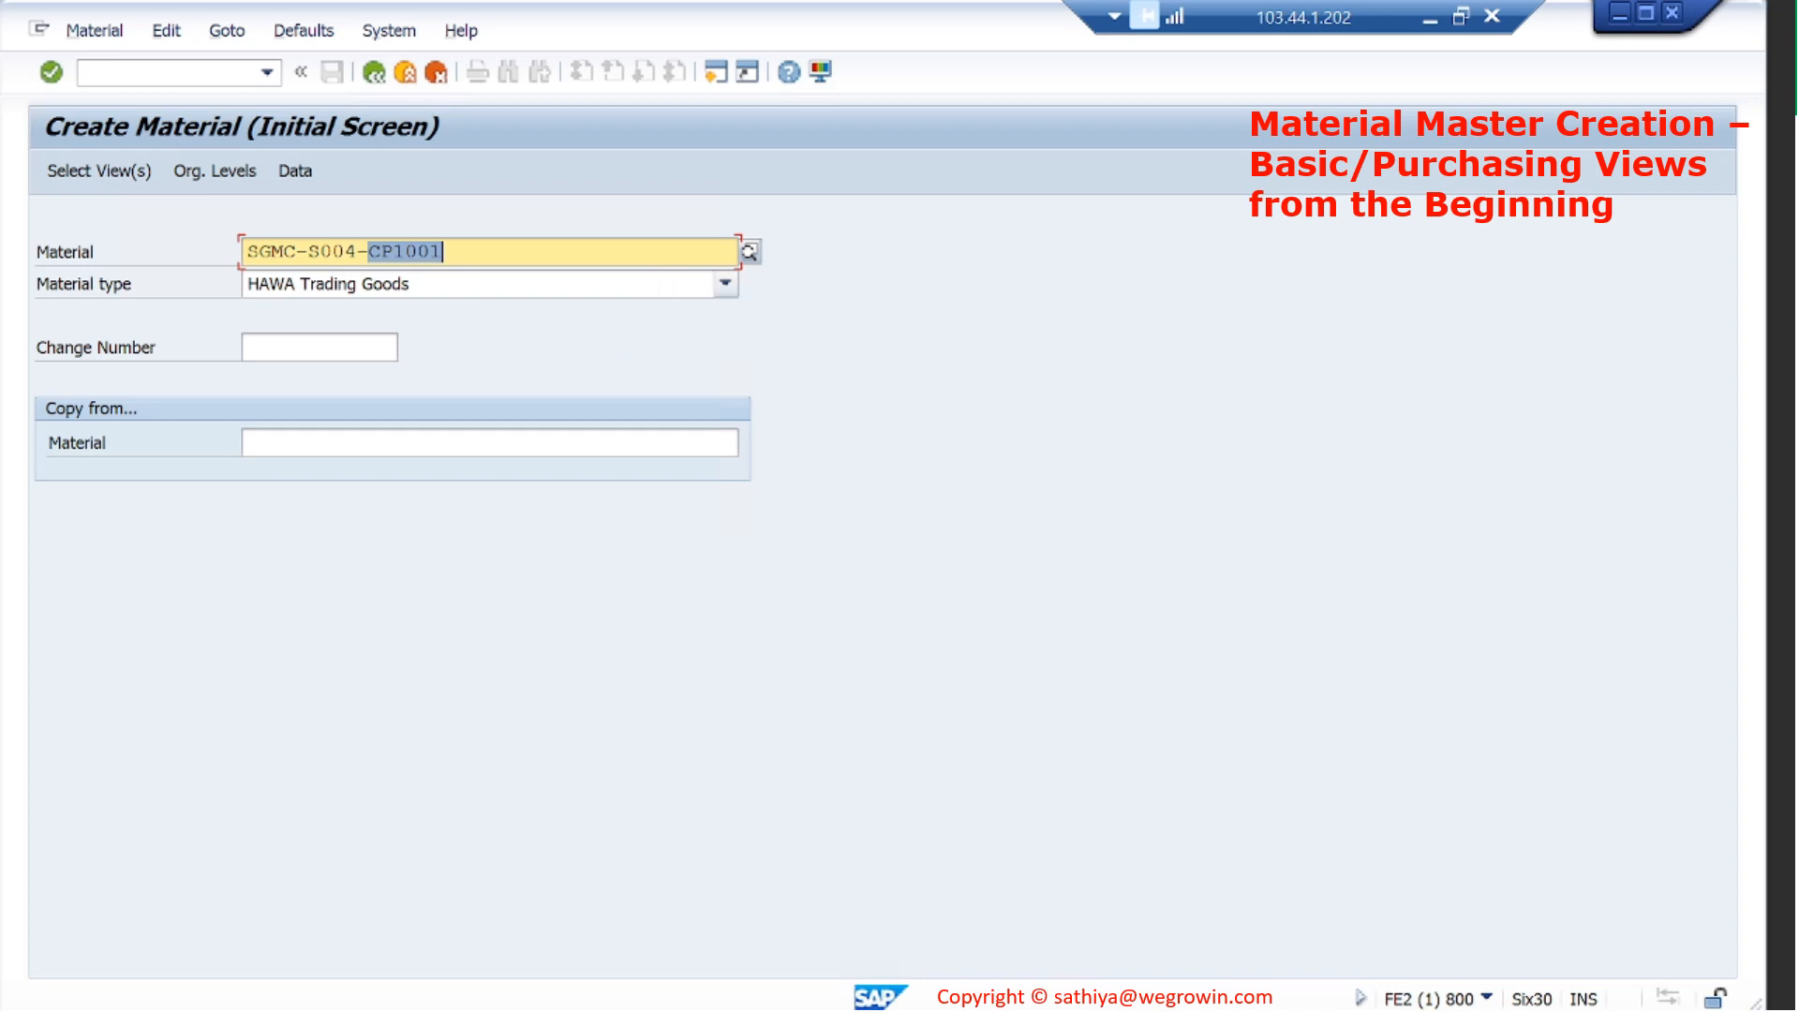
left_click(562, 251)
key("Return")
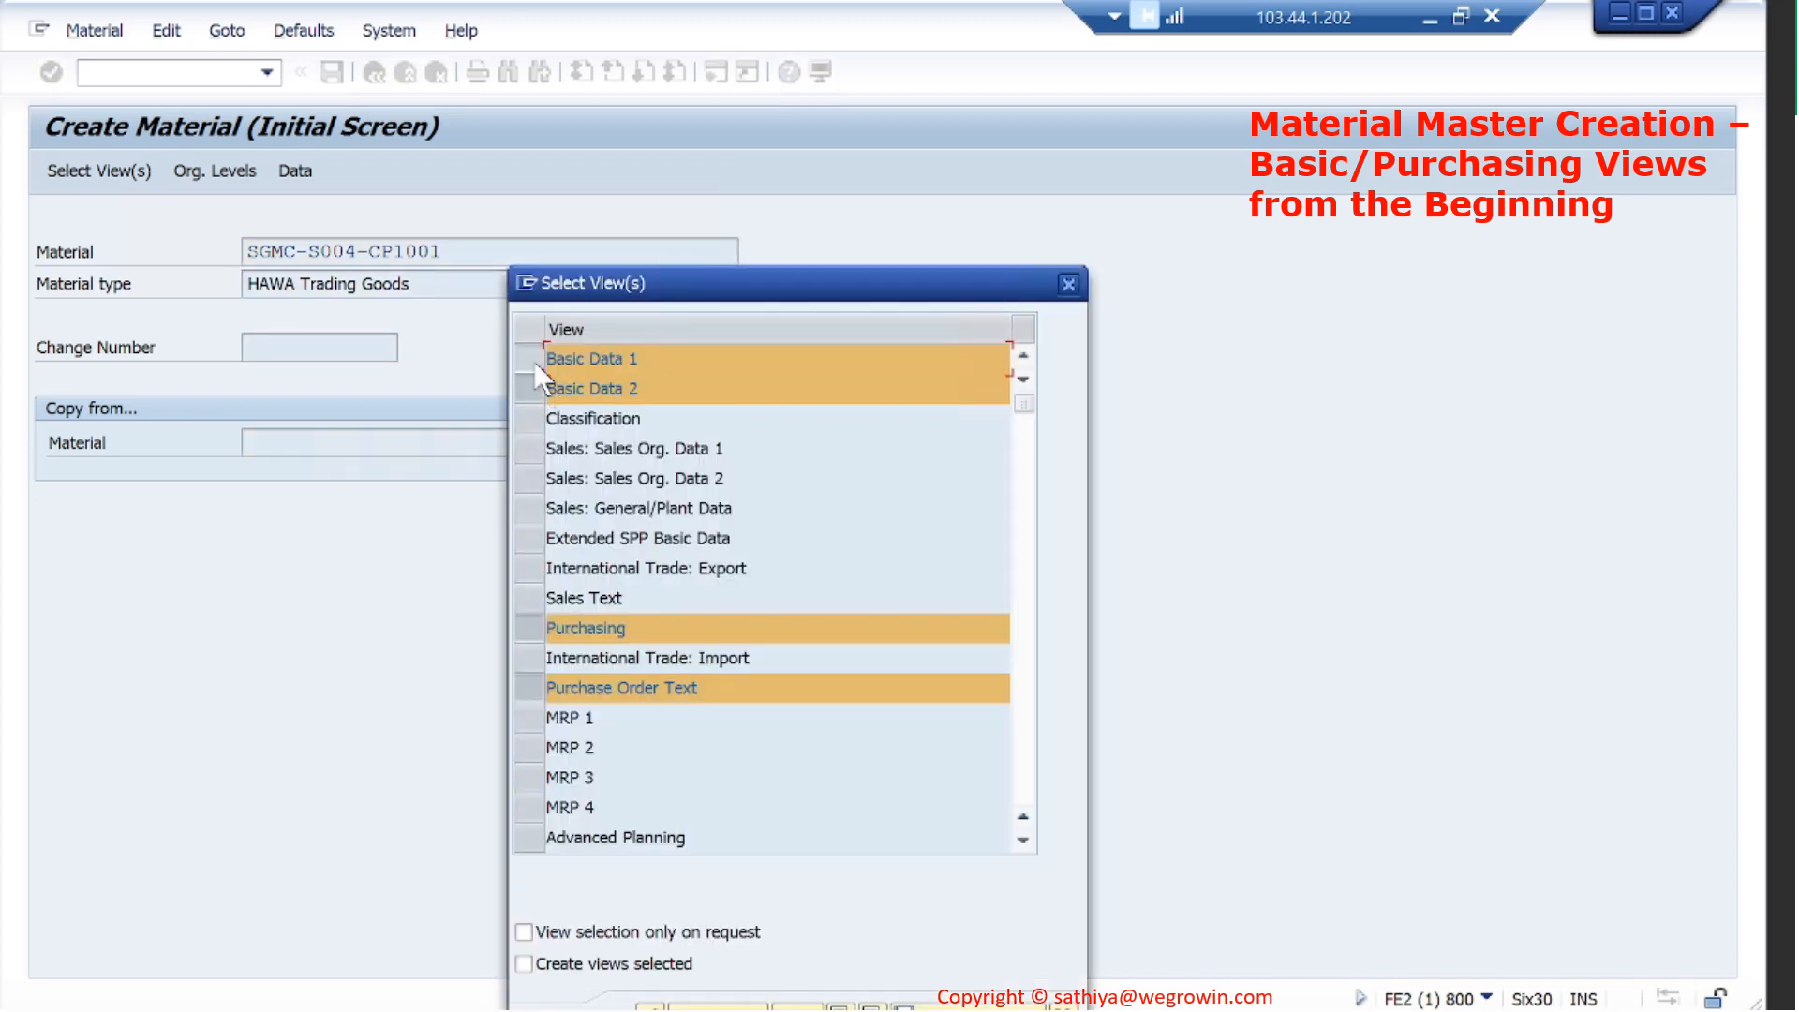
left_click_drag(713, 292, 858, 146)
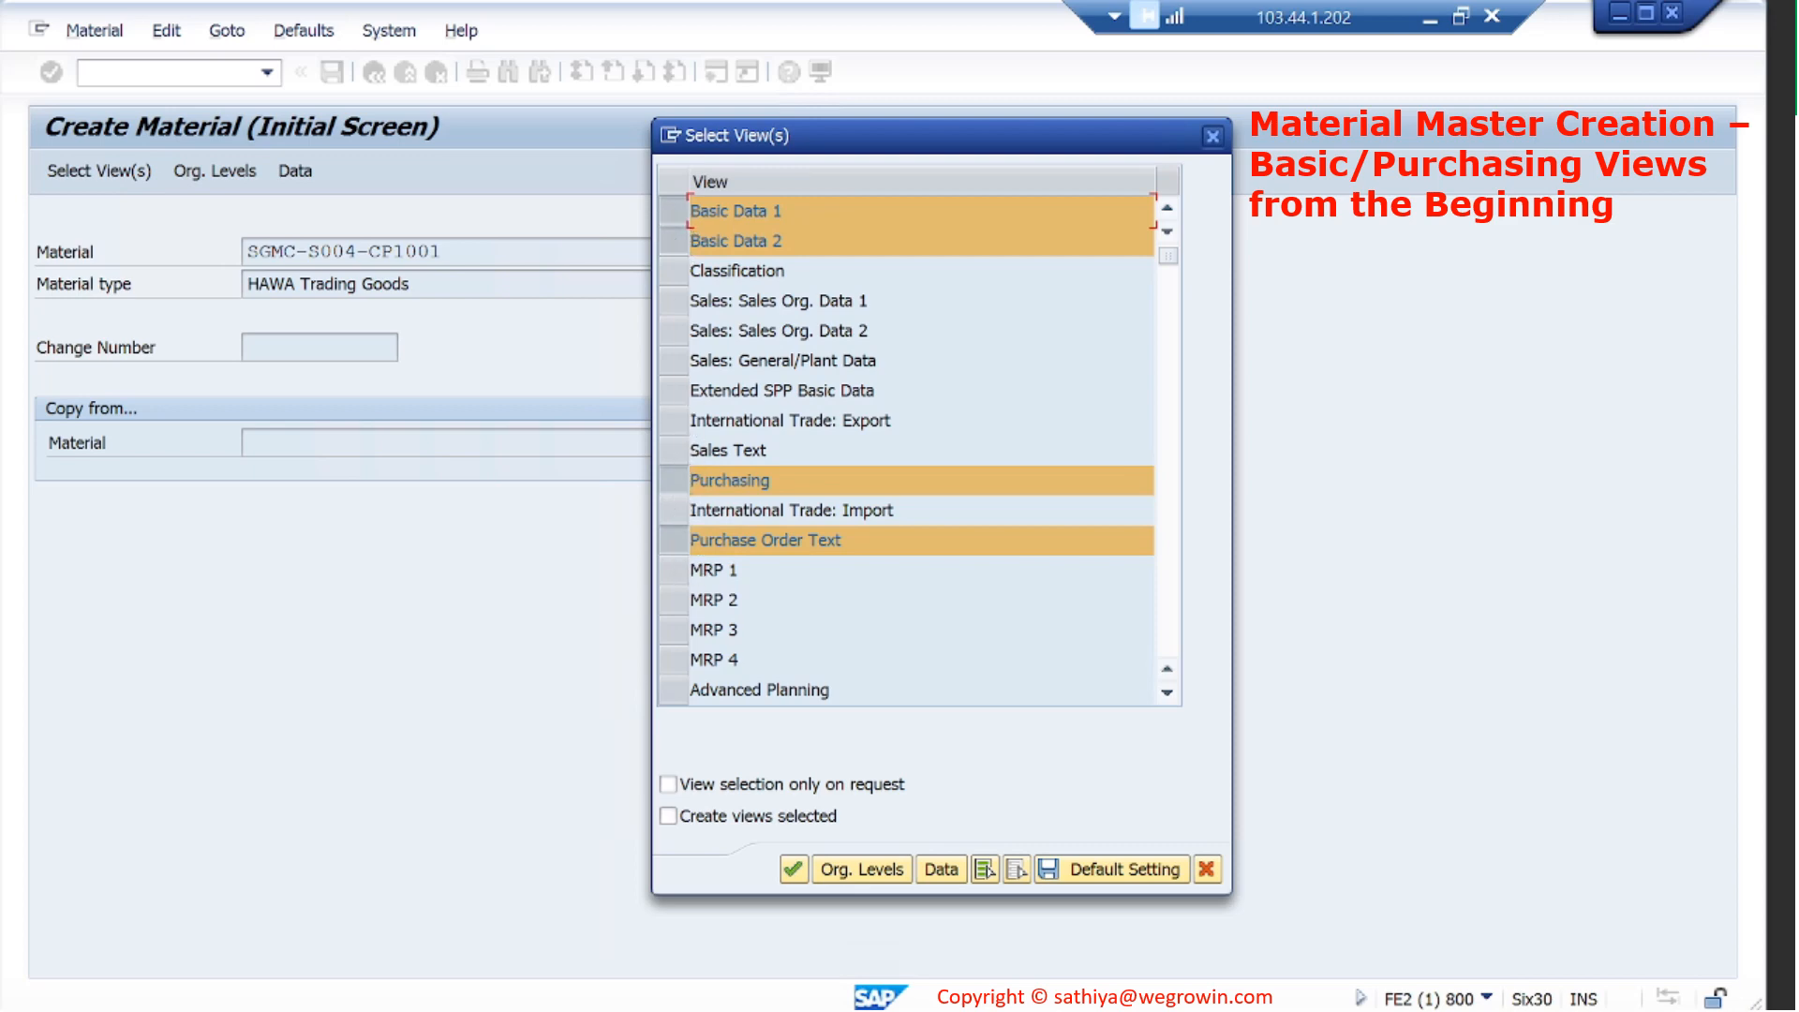
key("Return")
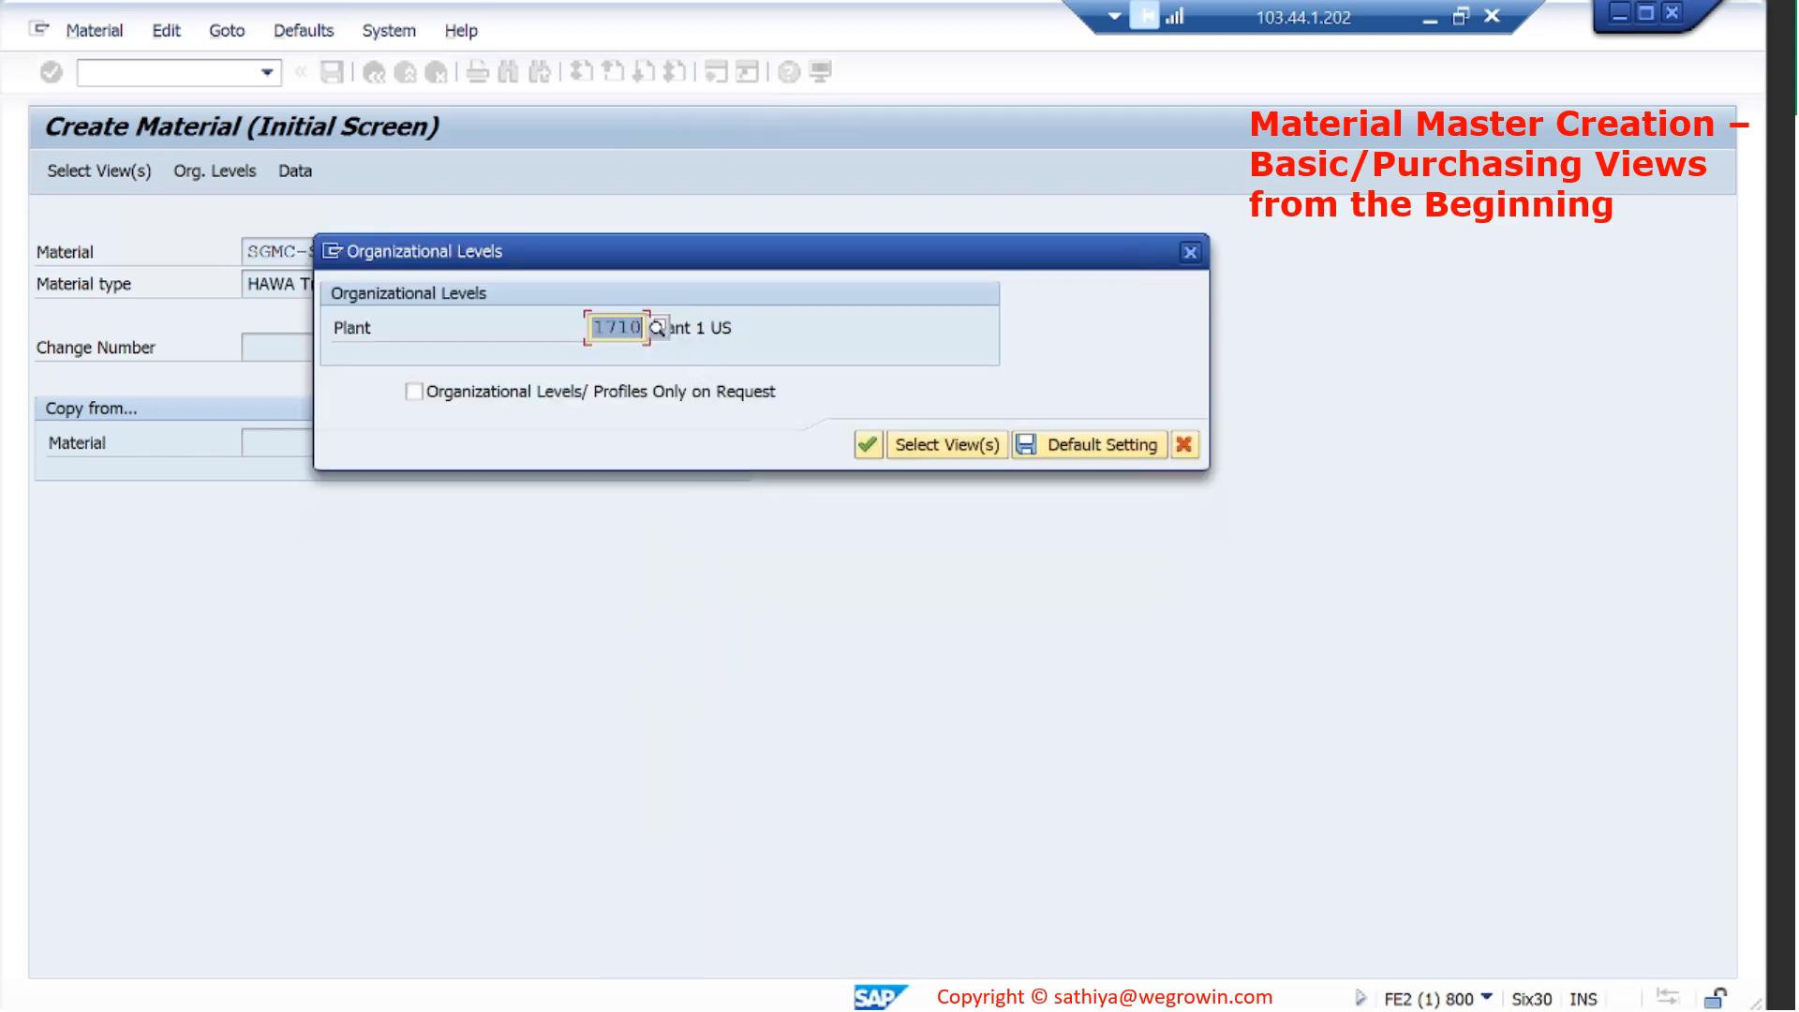
left_click(706, 327)
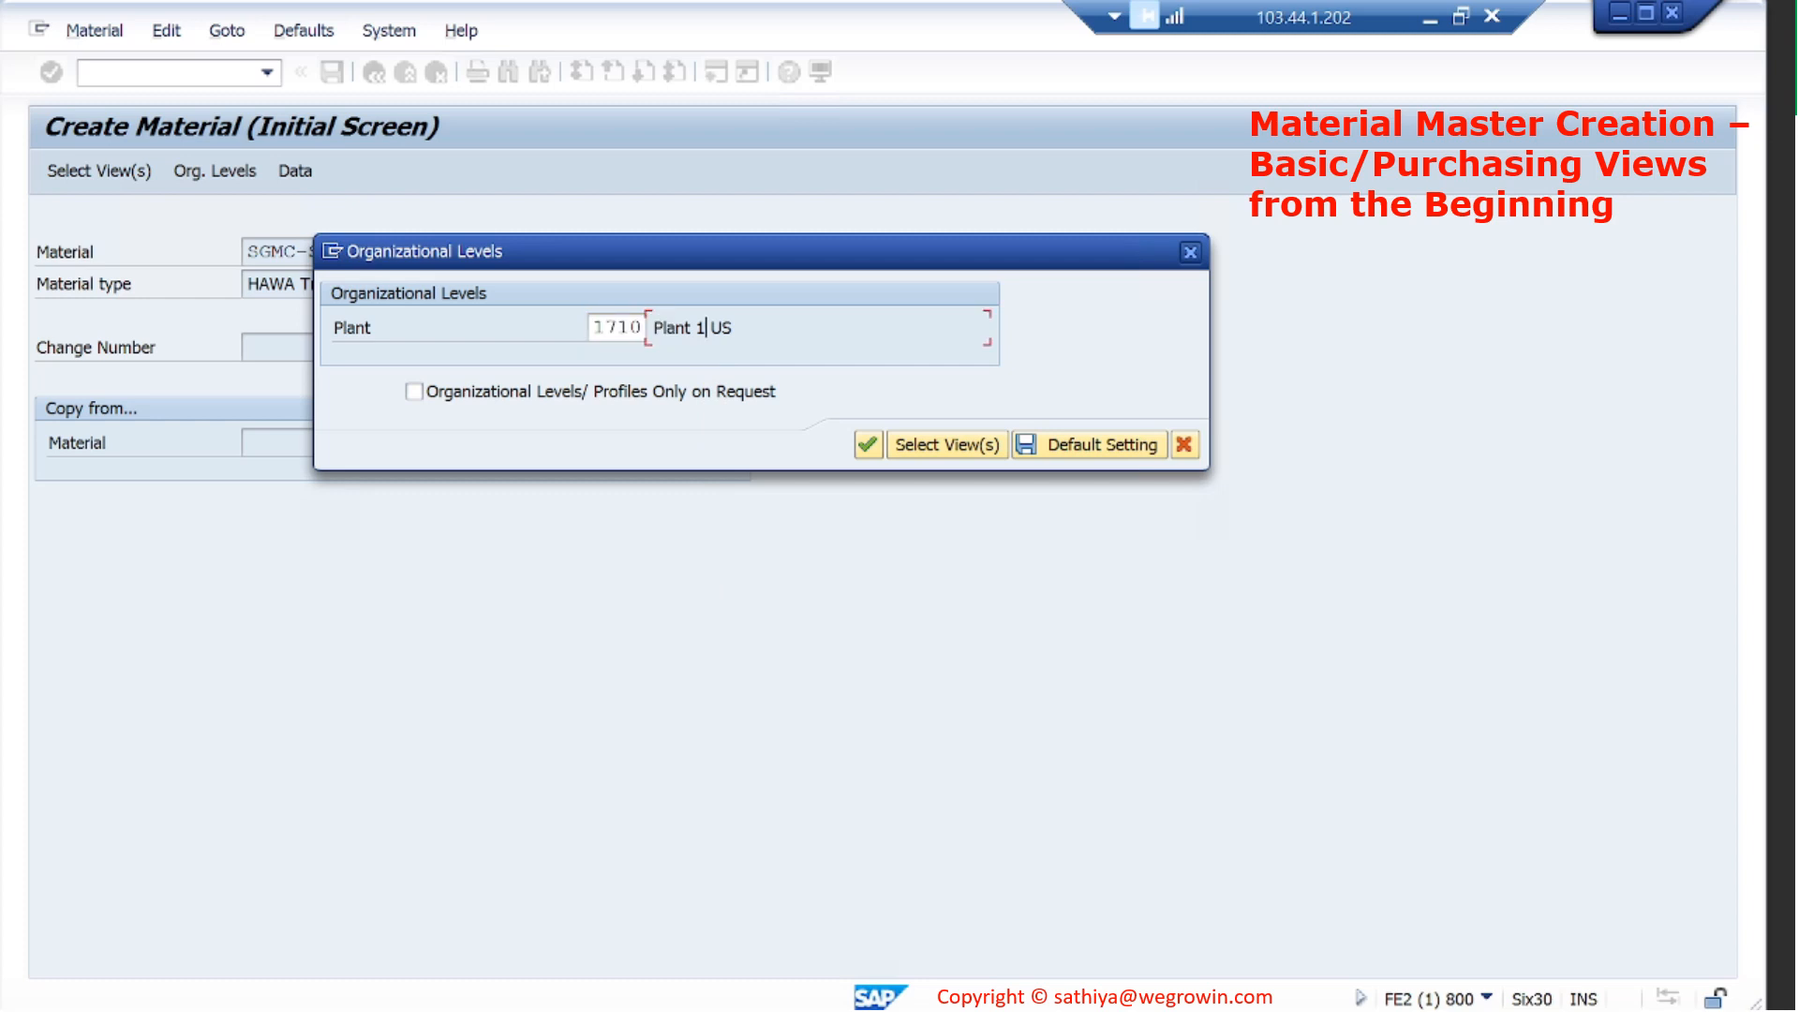
key("Return")
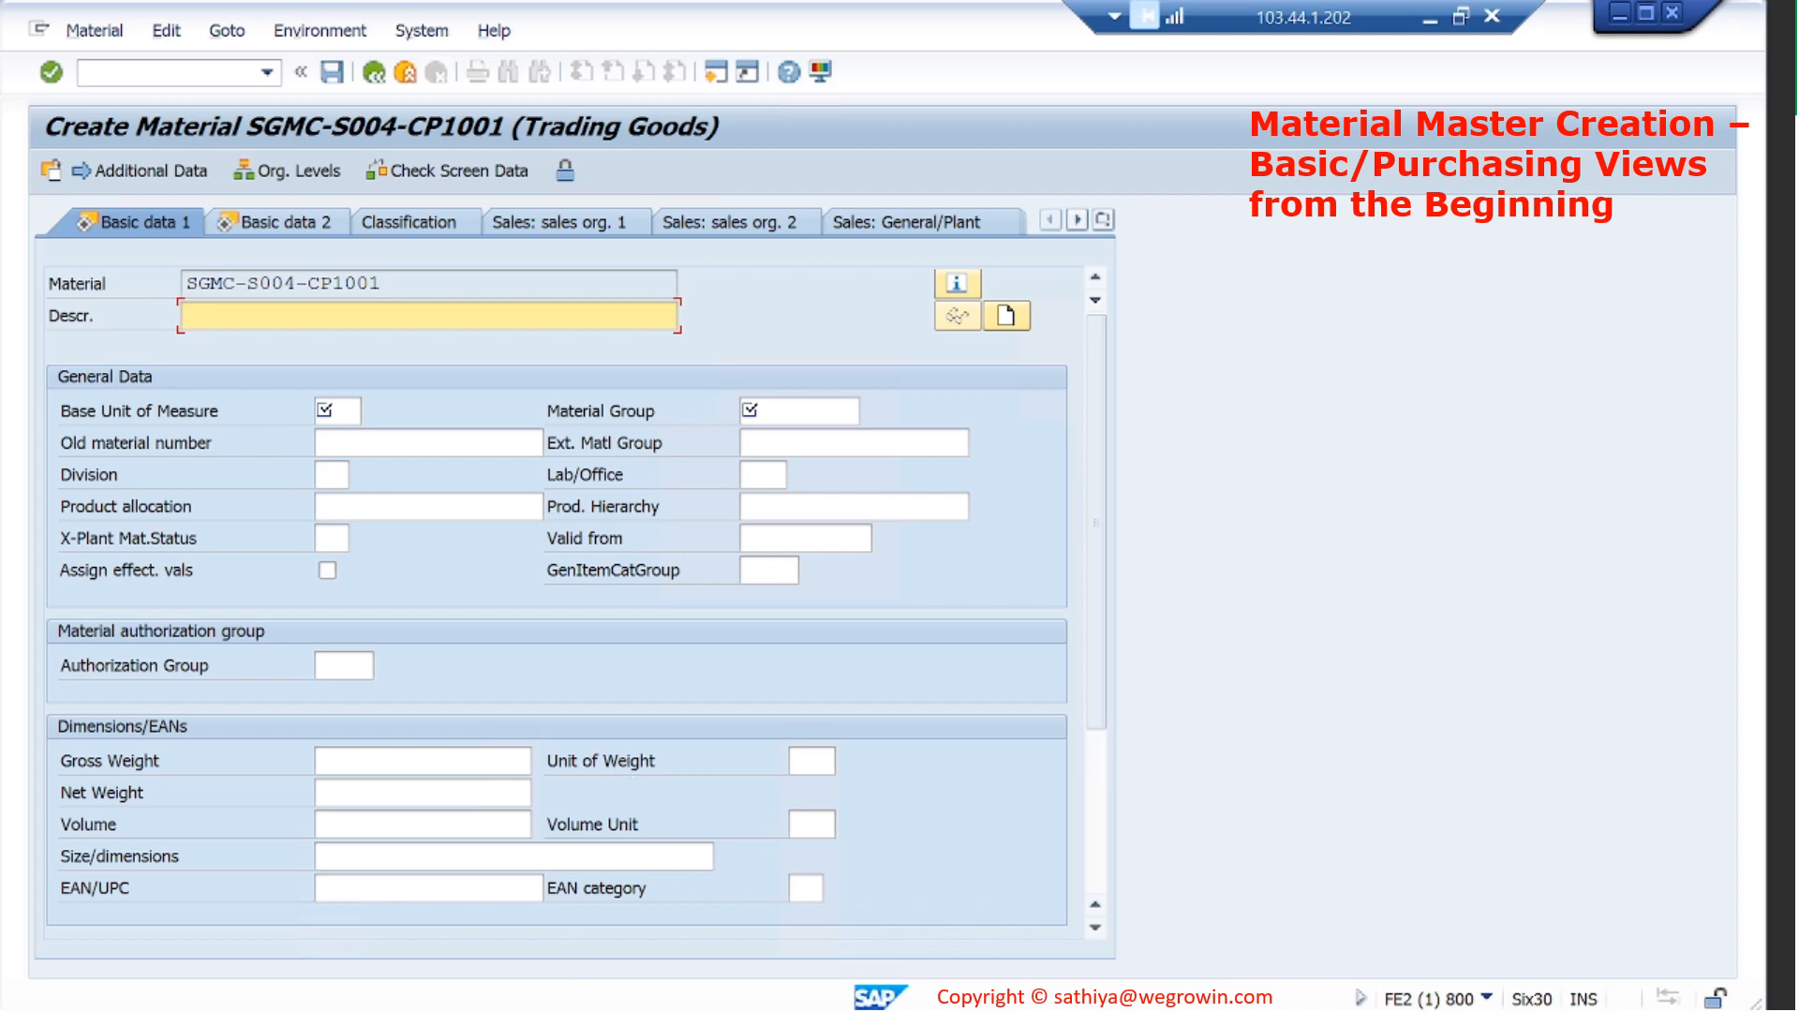
Check the Basic Data 1 values of SGMC-TRNG-CP1001 in the display session and return to the SGMC-S004-CP1001 creation session.
mouse_move(740, 1006)
left_click(741, 965)
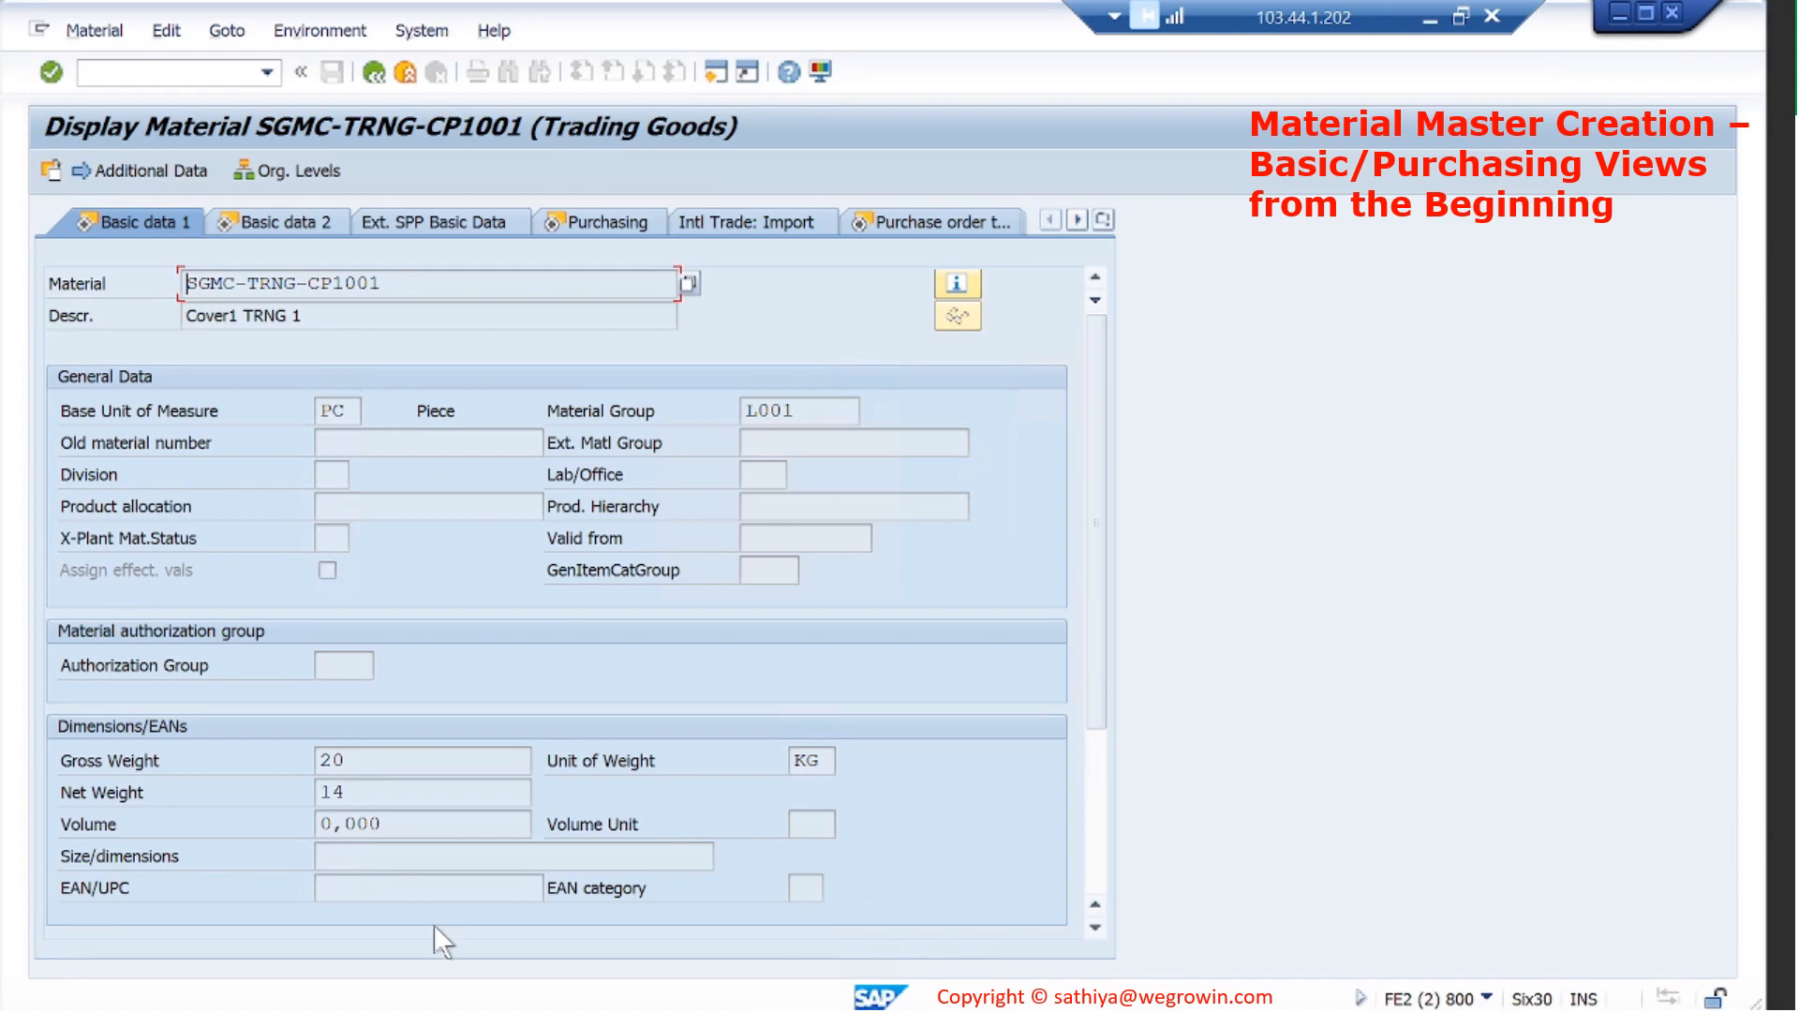
left_click(487, 993)
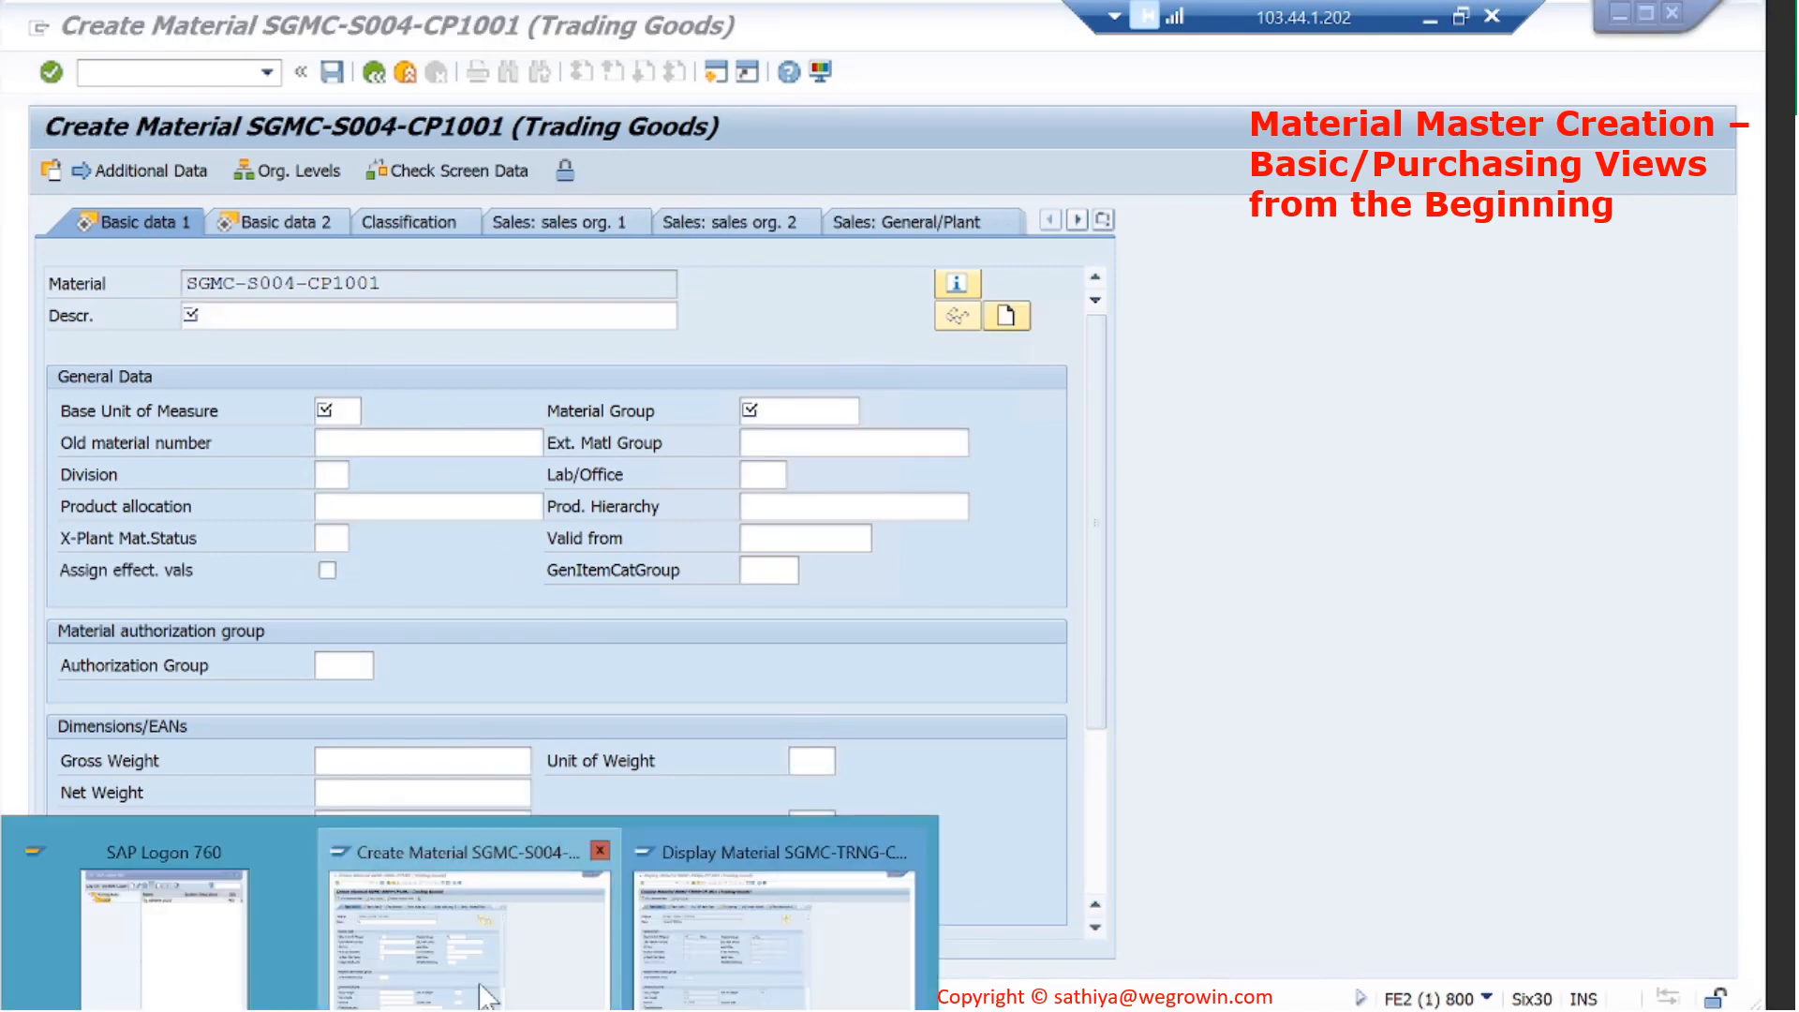
Describe the new material as "Cover1 - S004" and set base unit of measure PC and material group L001 (Trading Materials).
type("Cover1")
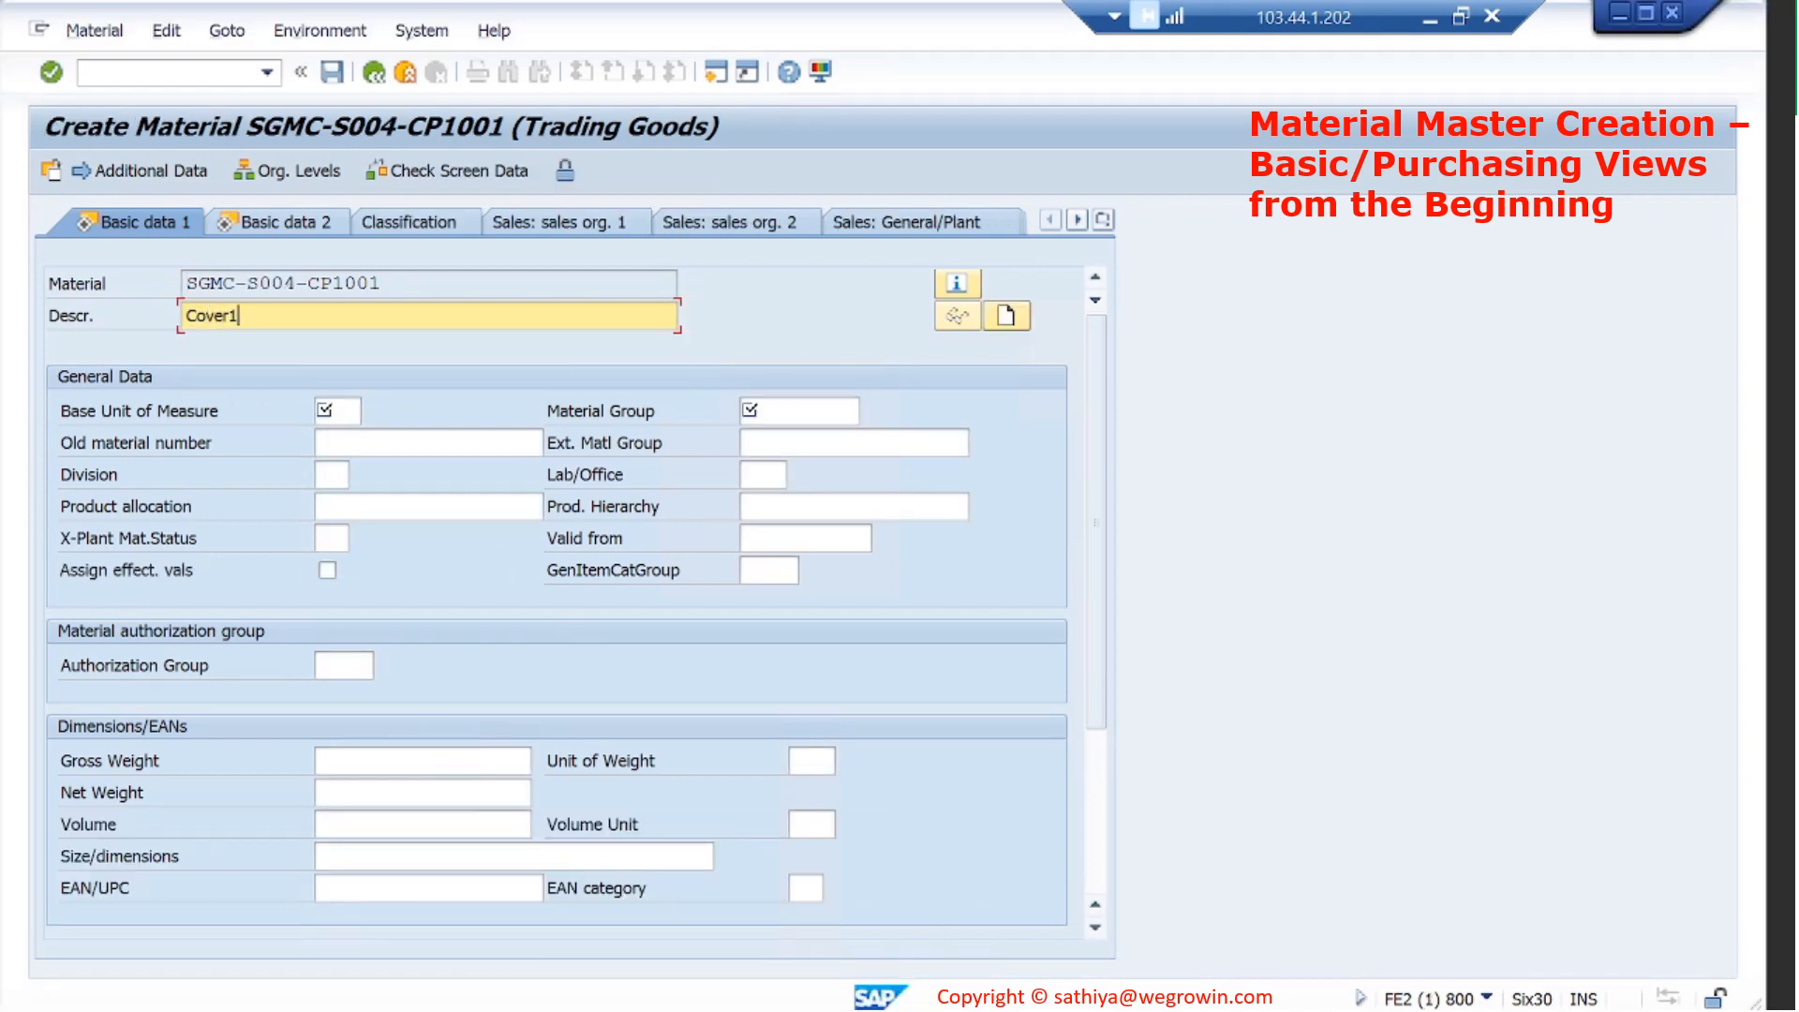
type(" - S004")
key("Tab")
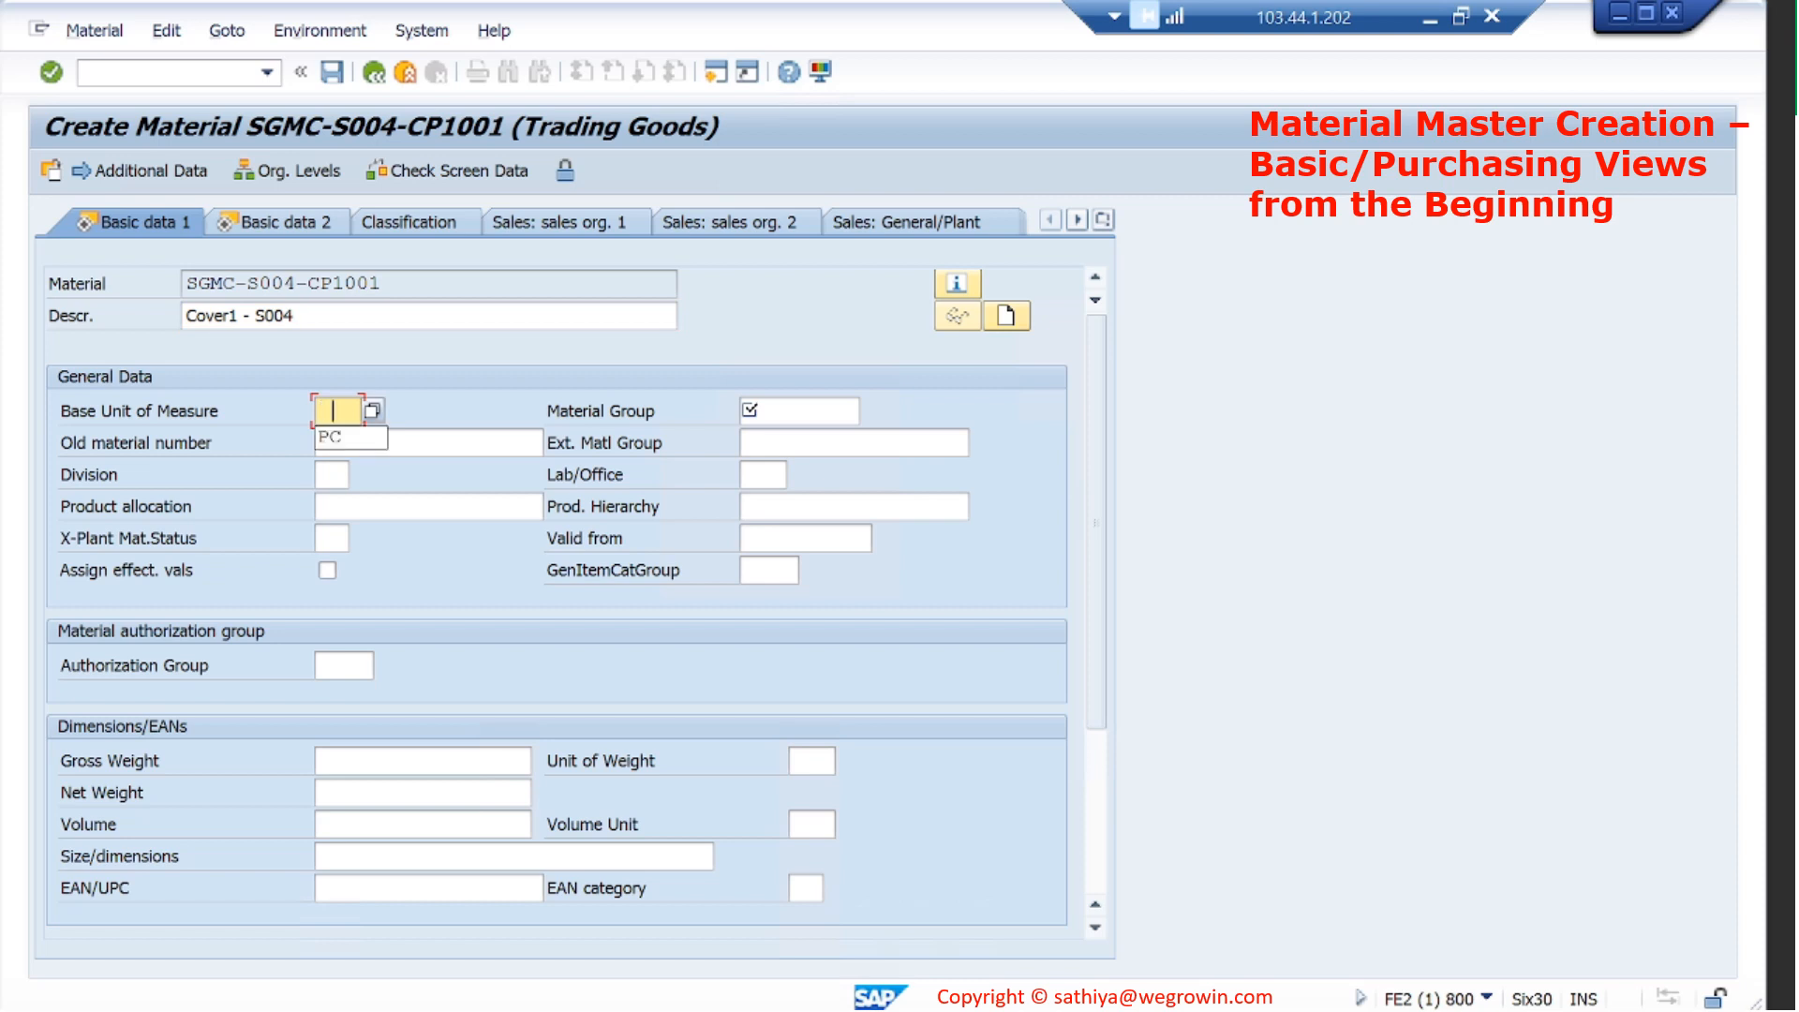
key("Down")
left_click(749, 409)
left_click(871, 410)
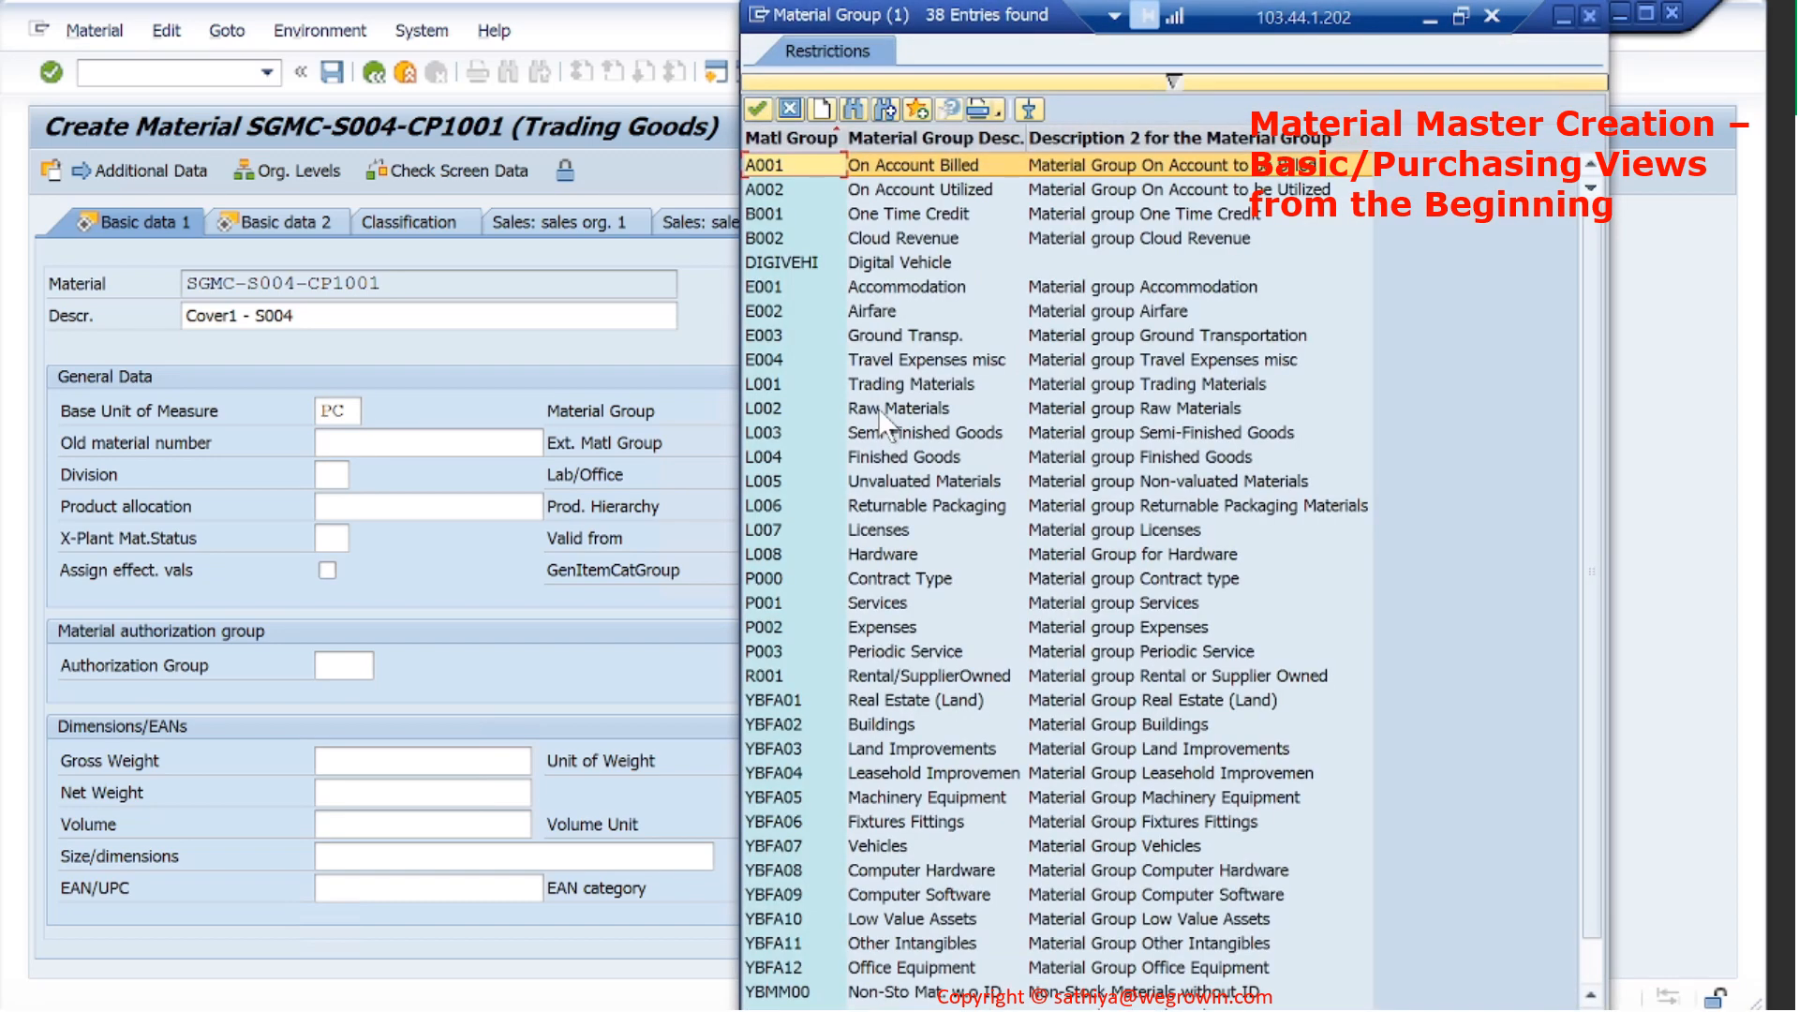
left_click(780, 390)
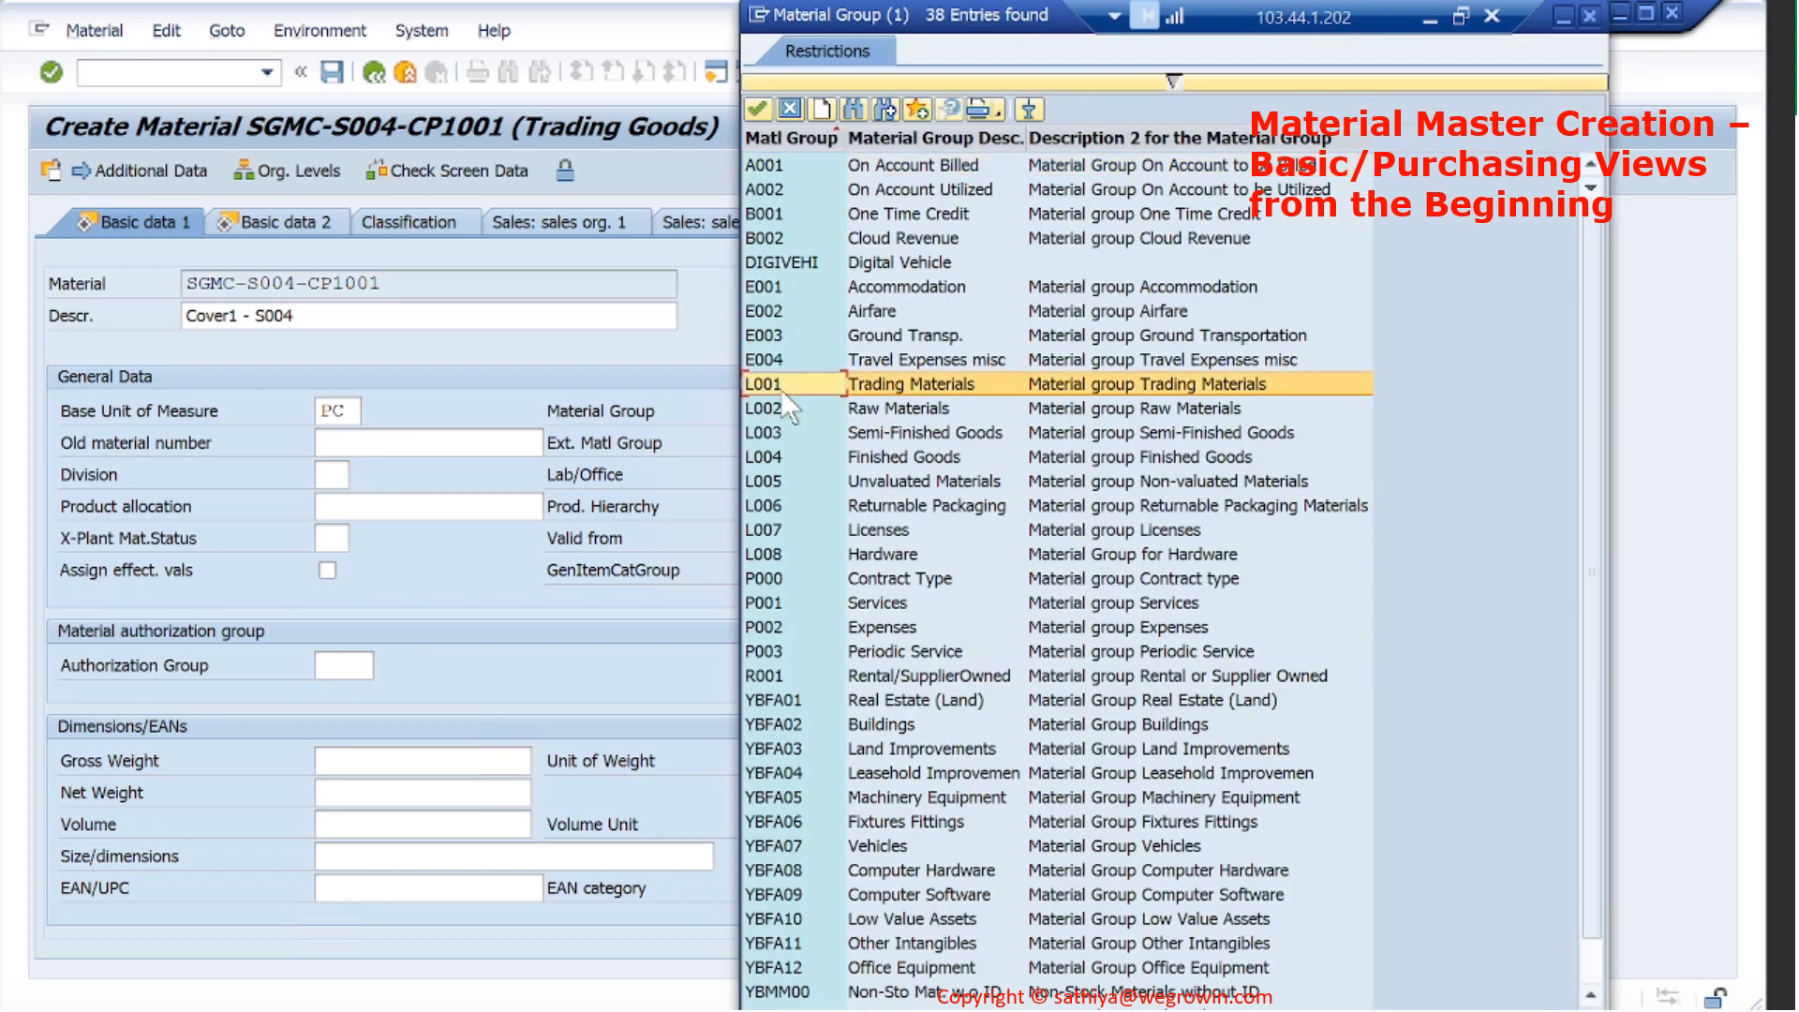
double_click(780, 389)
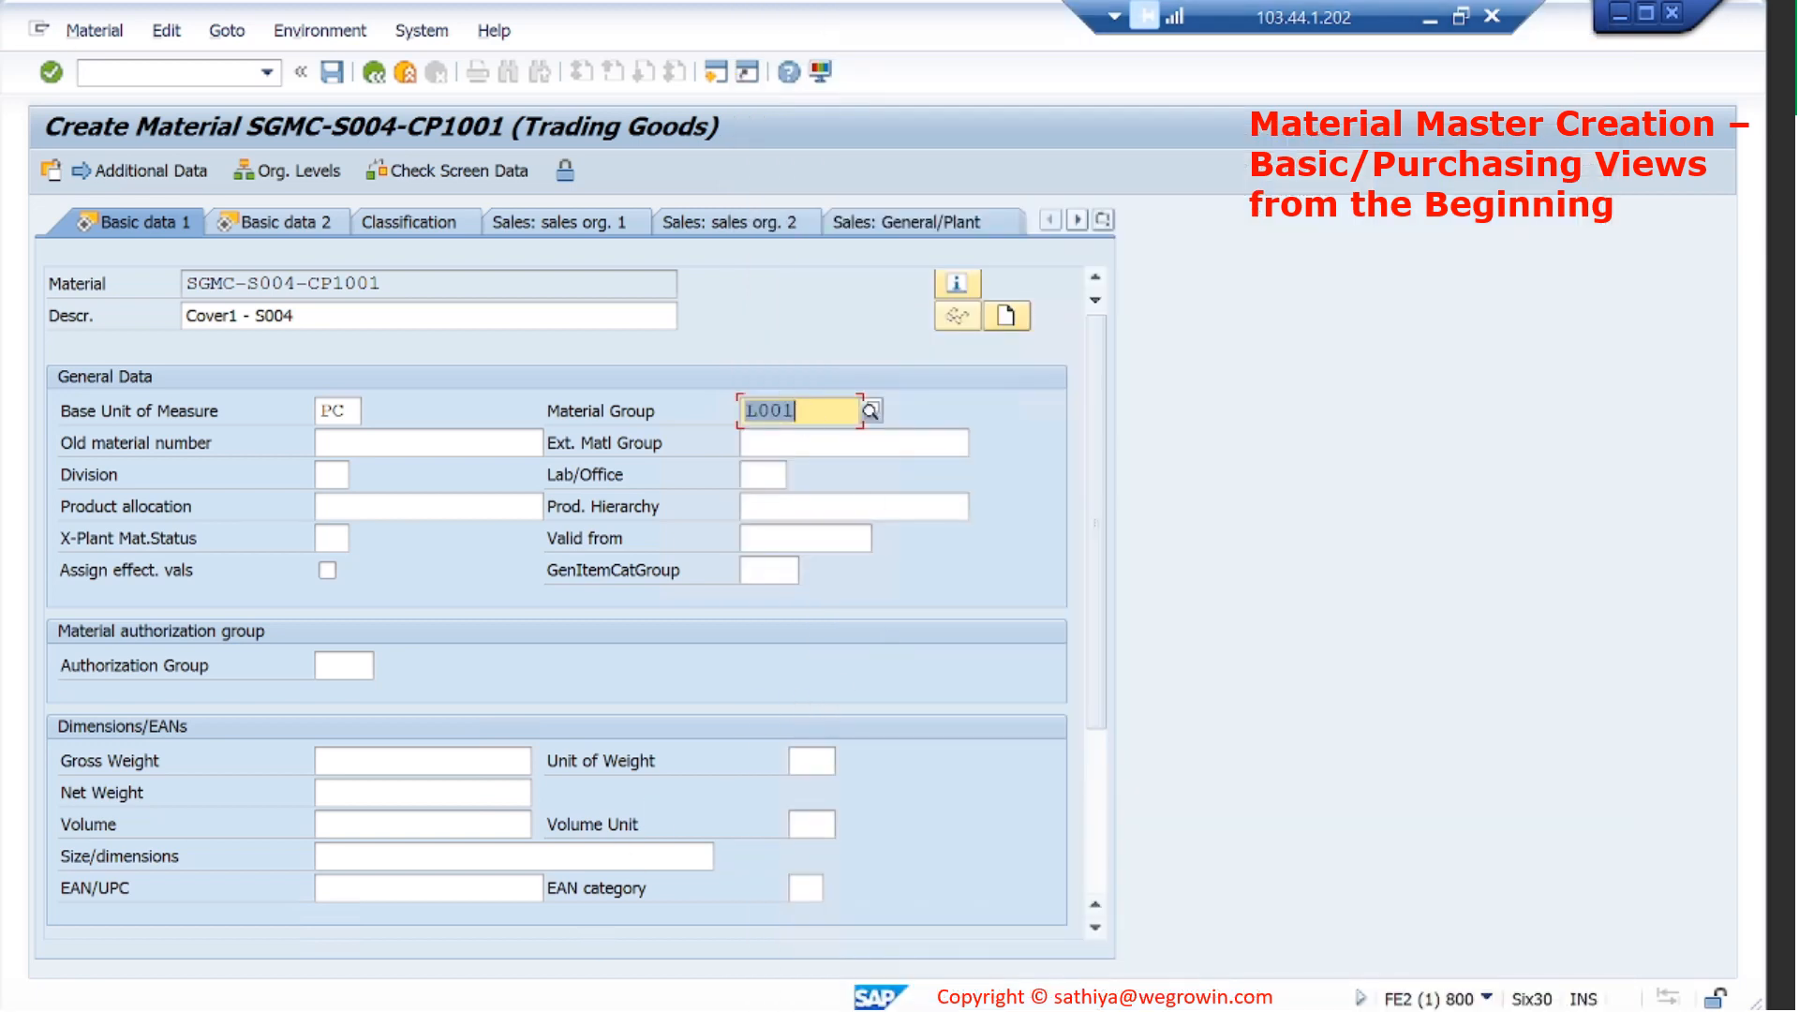
Following the reference material's Basic Data 1, set SGMC-S004-CP1001's gross weight to 20, net weight to 14 and weight unit to kg.
left_click(745, 964)
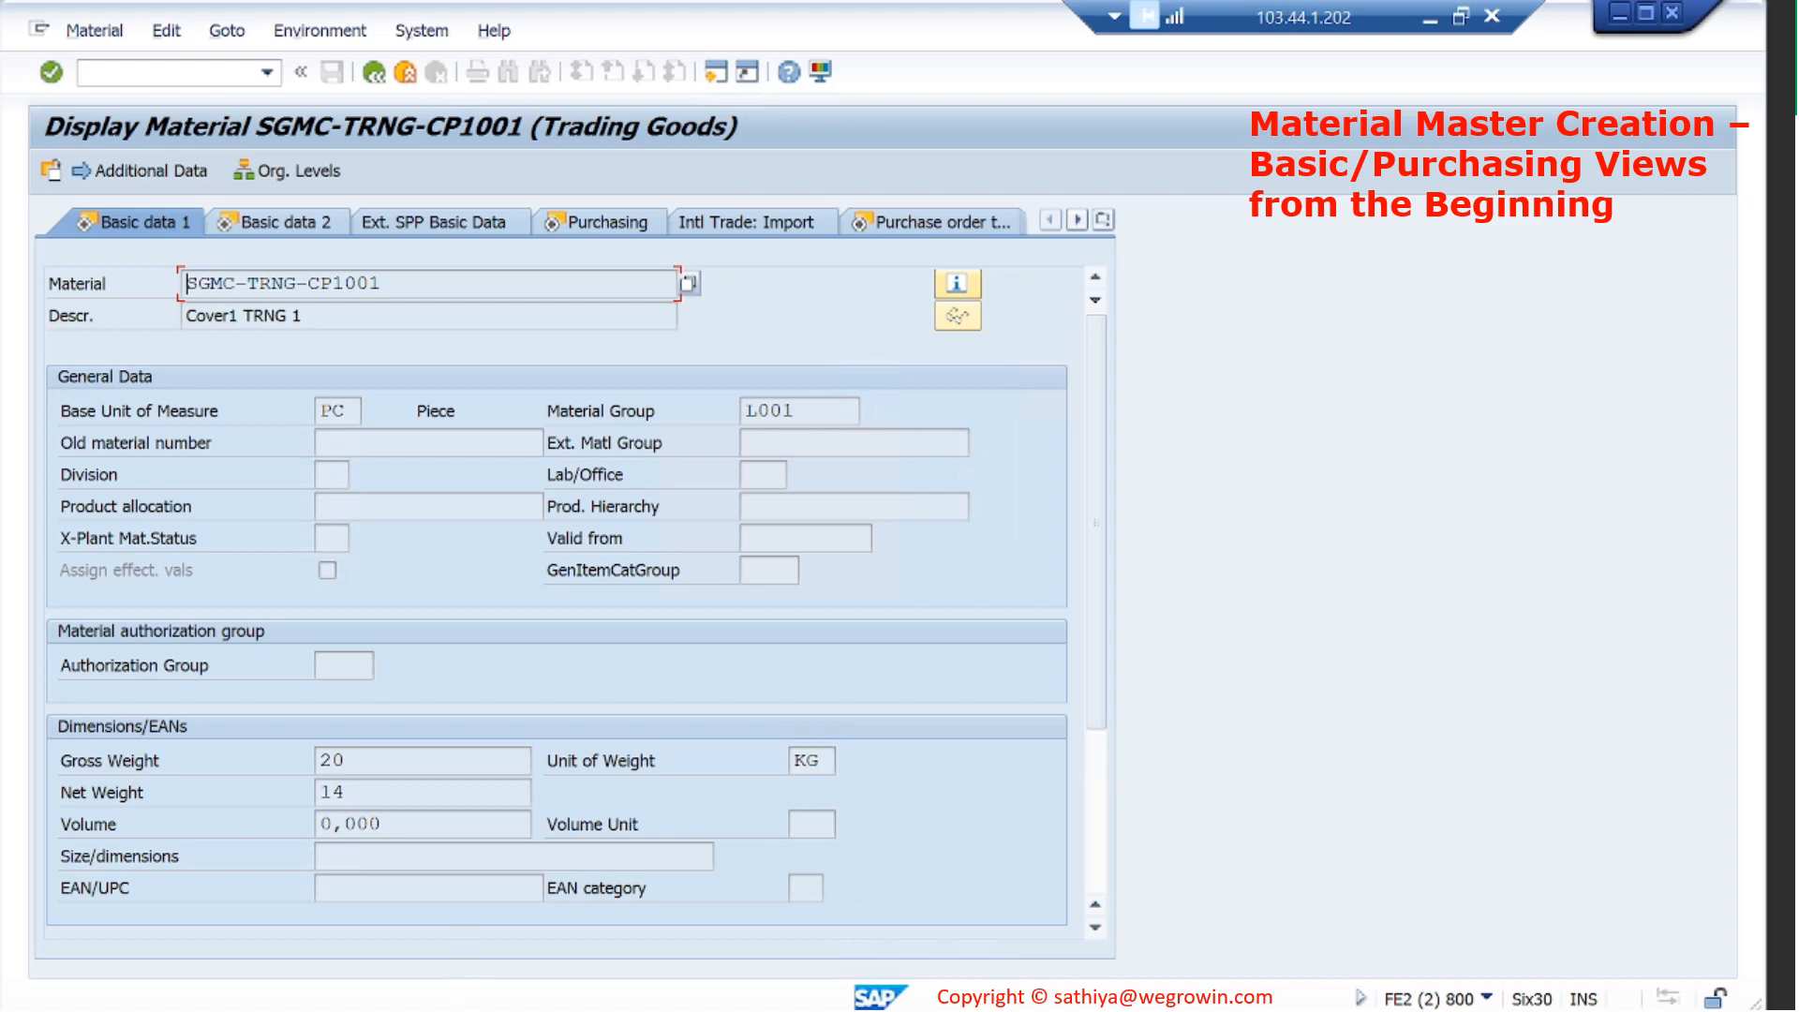
left_click(502, 969)
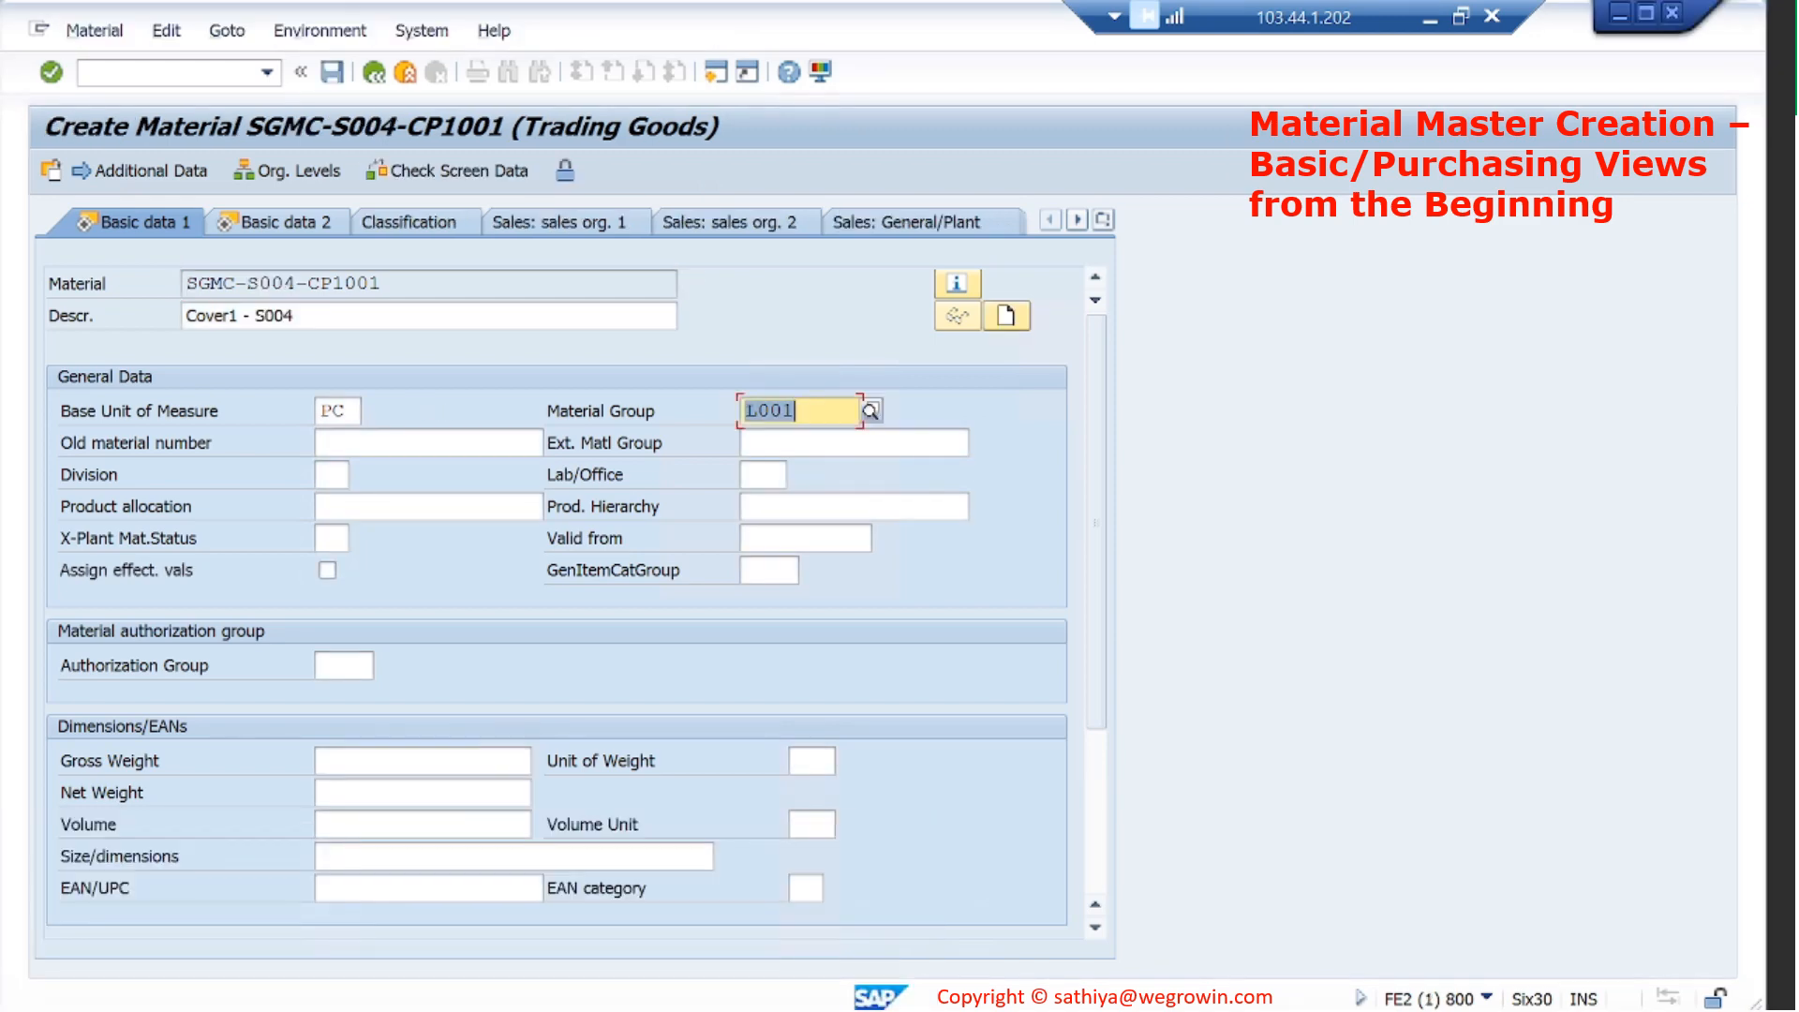
left_click(421, 761)
type("20")
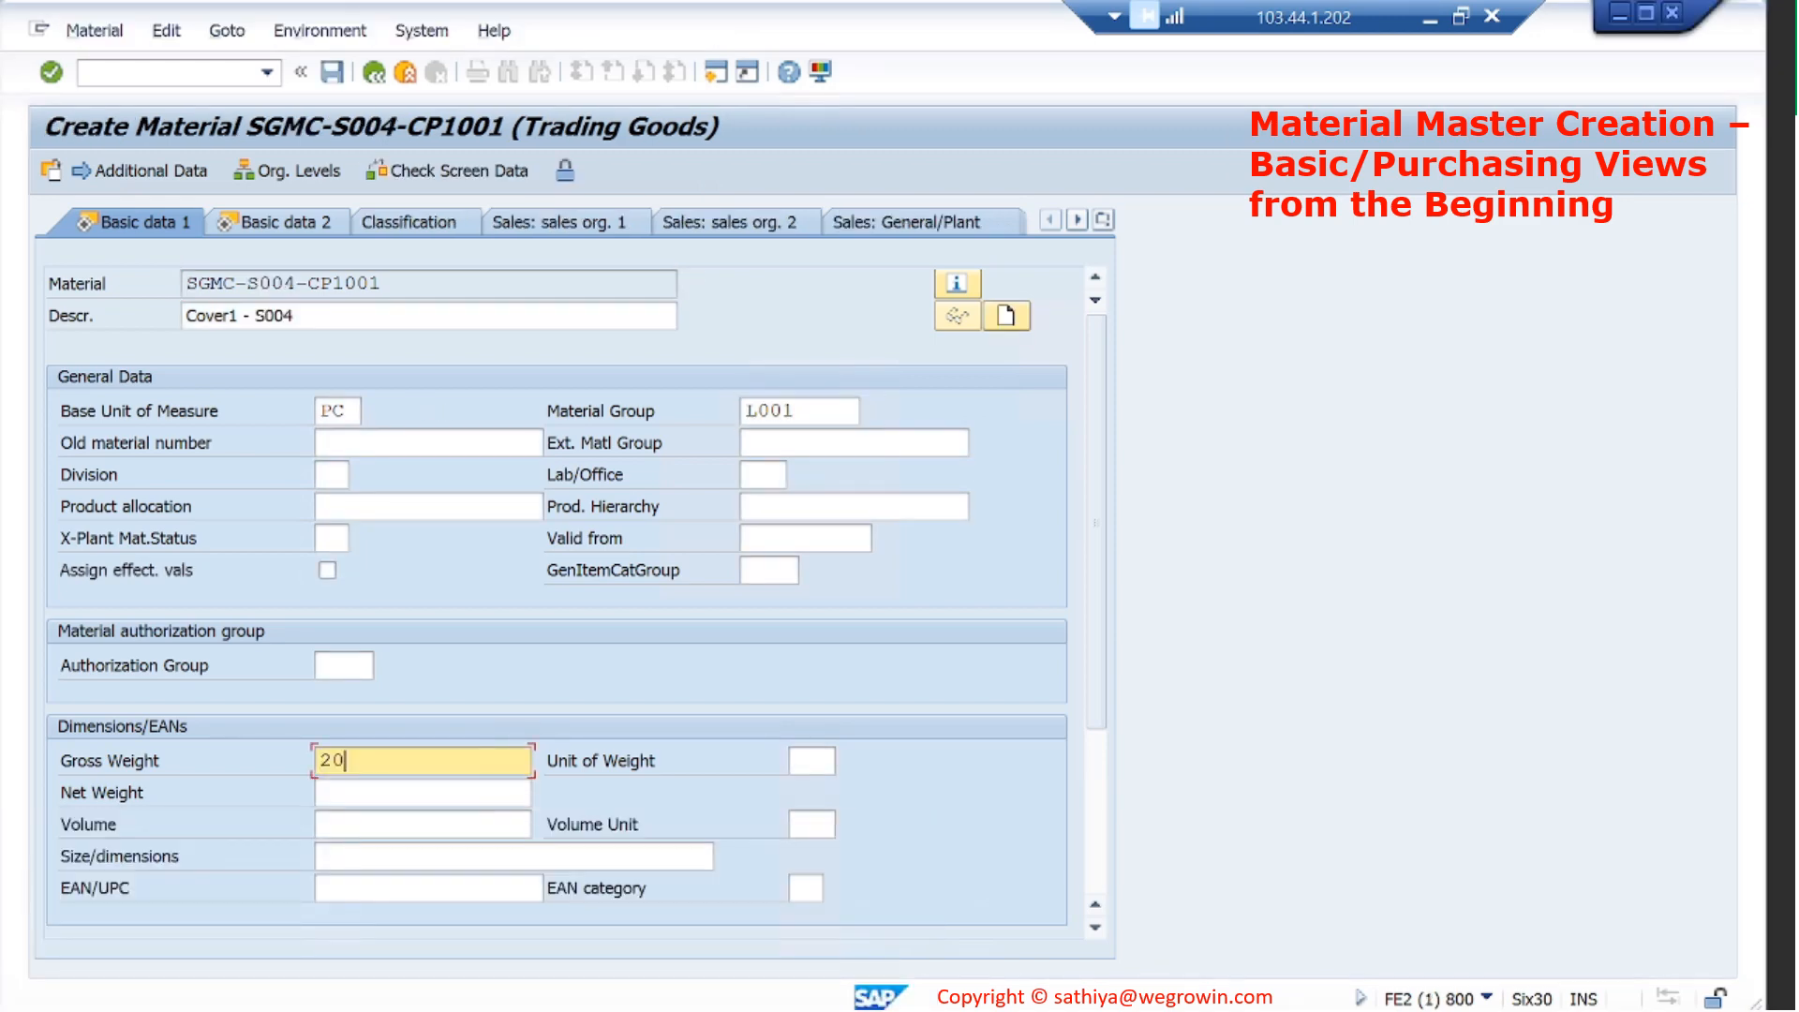
left_click(422, 792)
type("14")
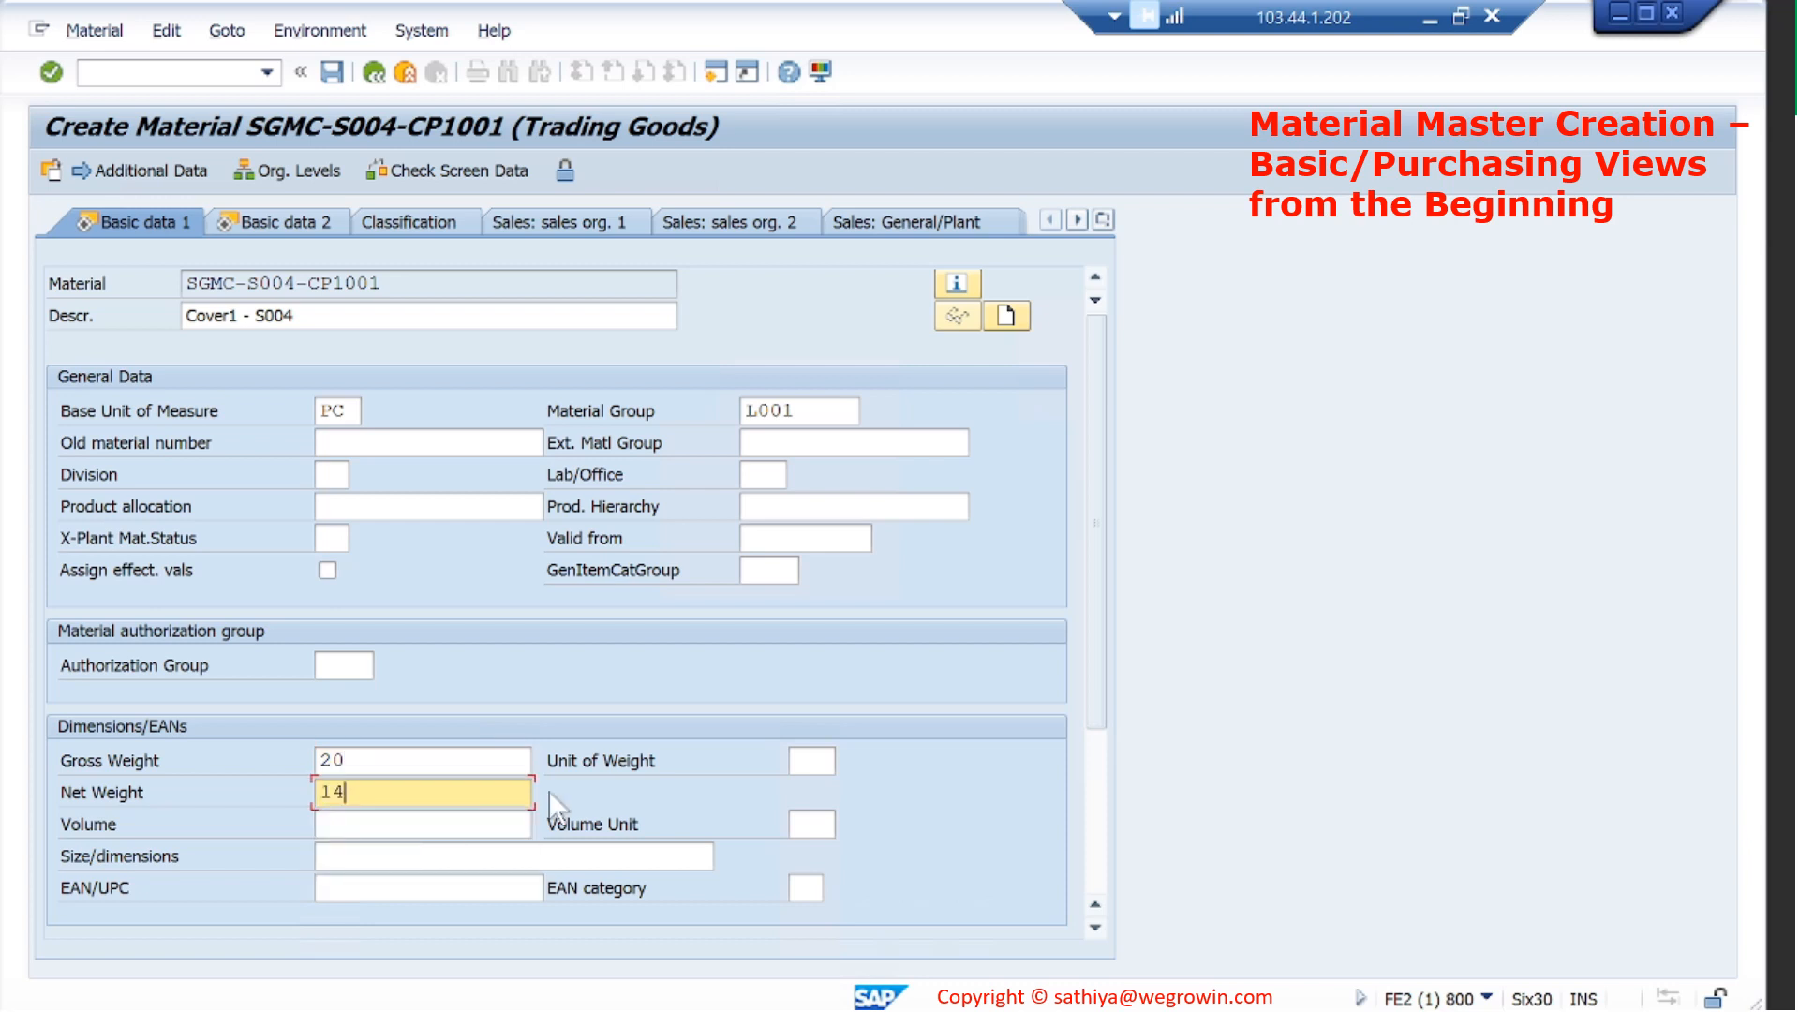
left_click(811, 760)
type("kg")
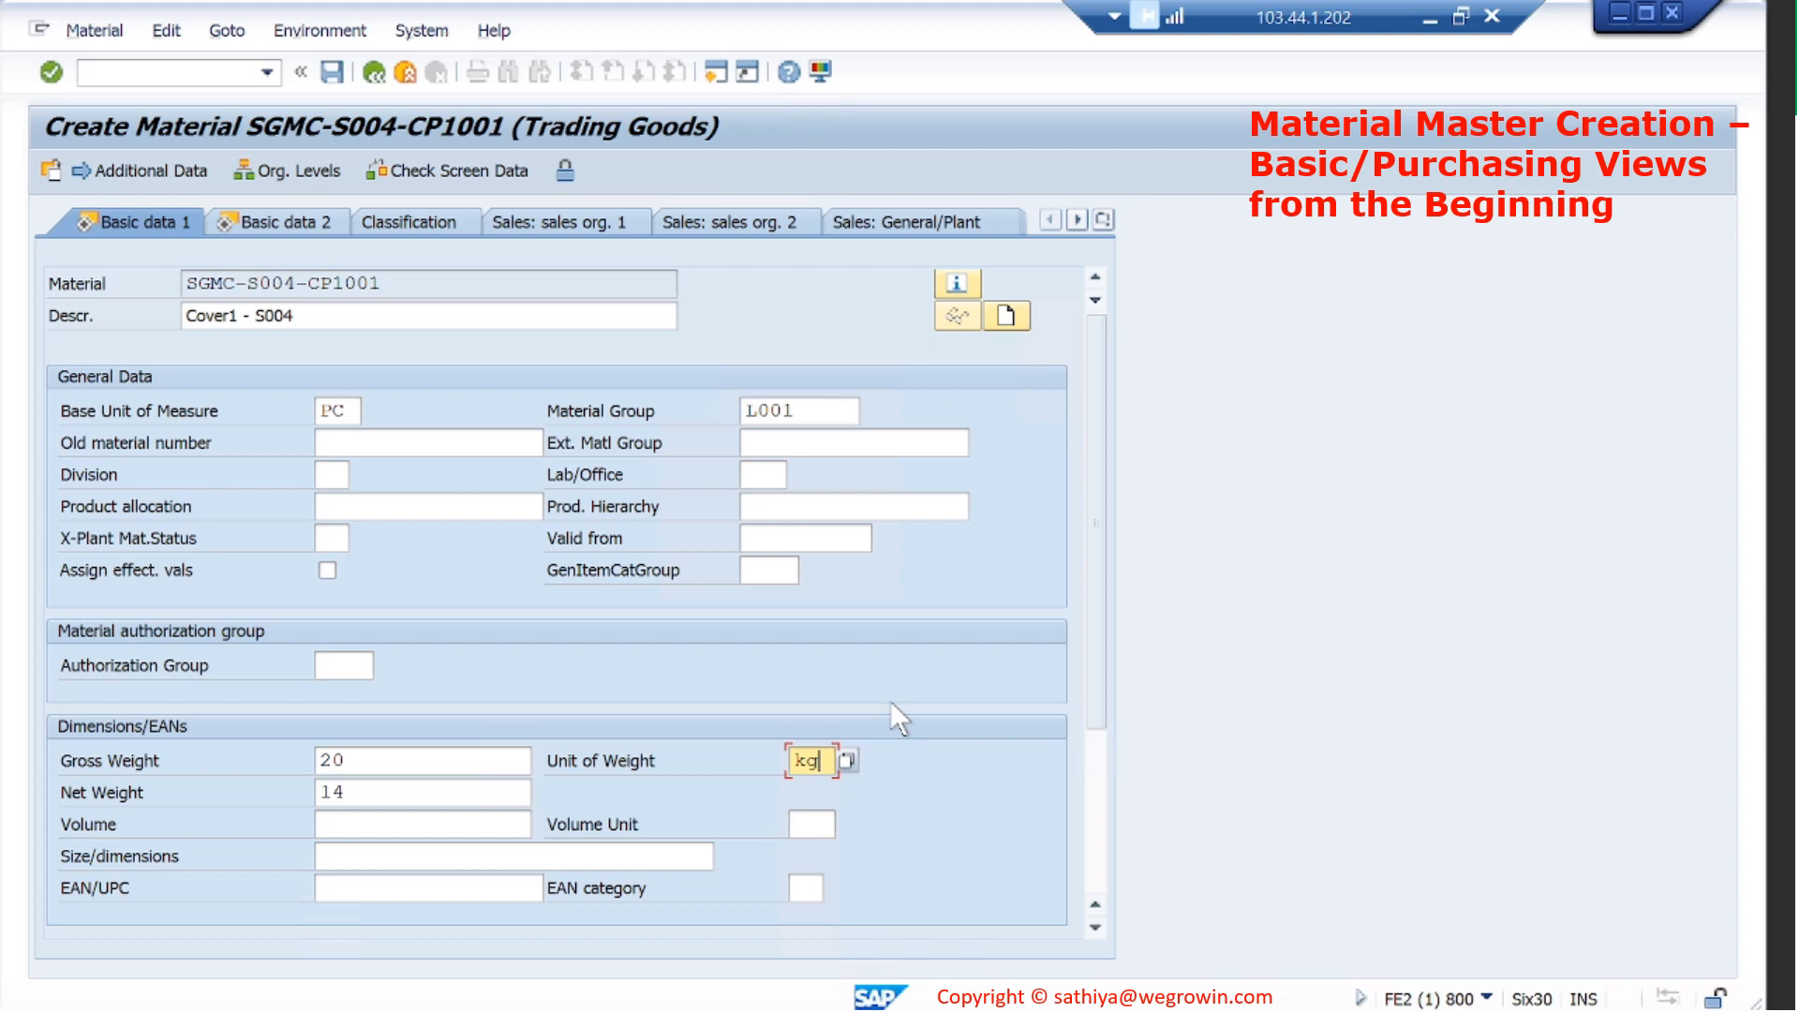
Examine the additional data of SGMC-TRNG-CP1001 in the display session: descriptions, units of measure and basic data text.
mouse_move(469, 1010)
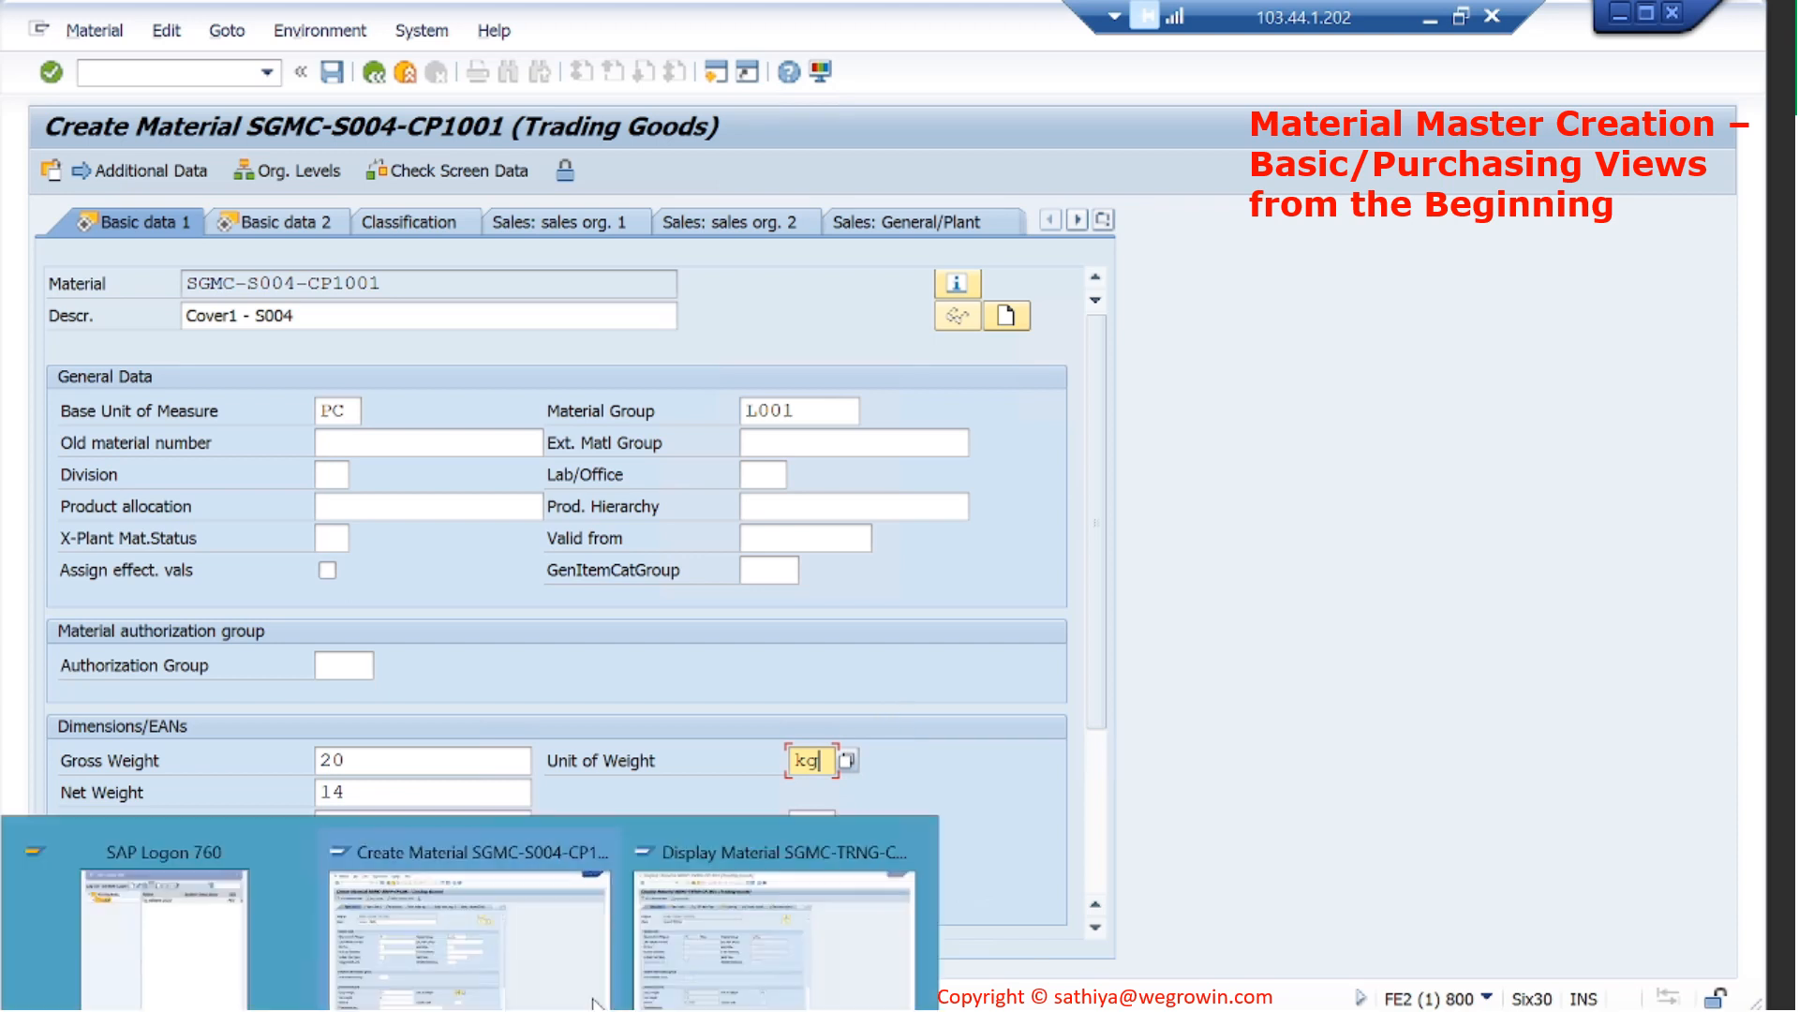
left_click(776, 901)
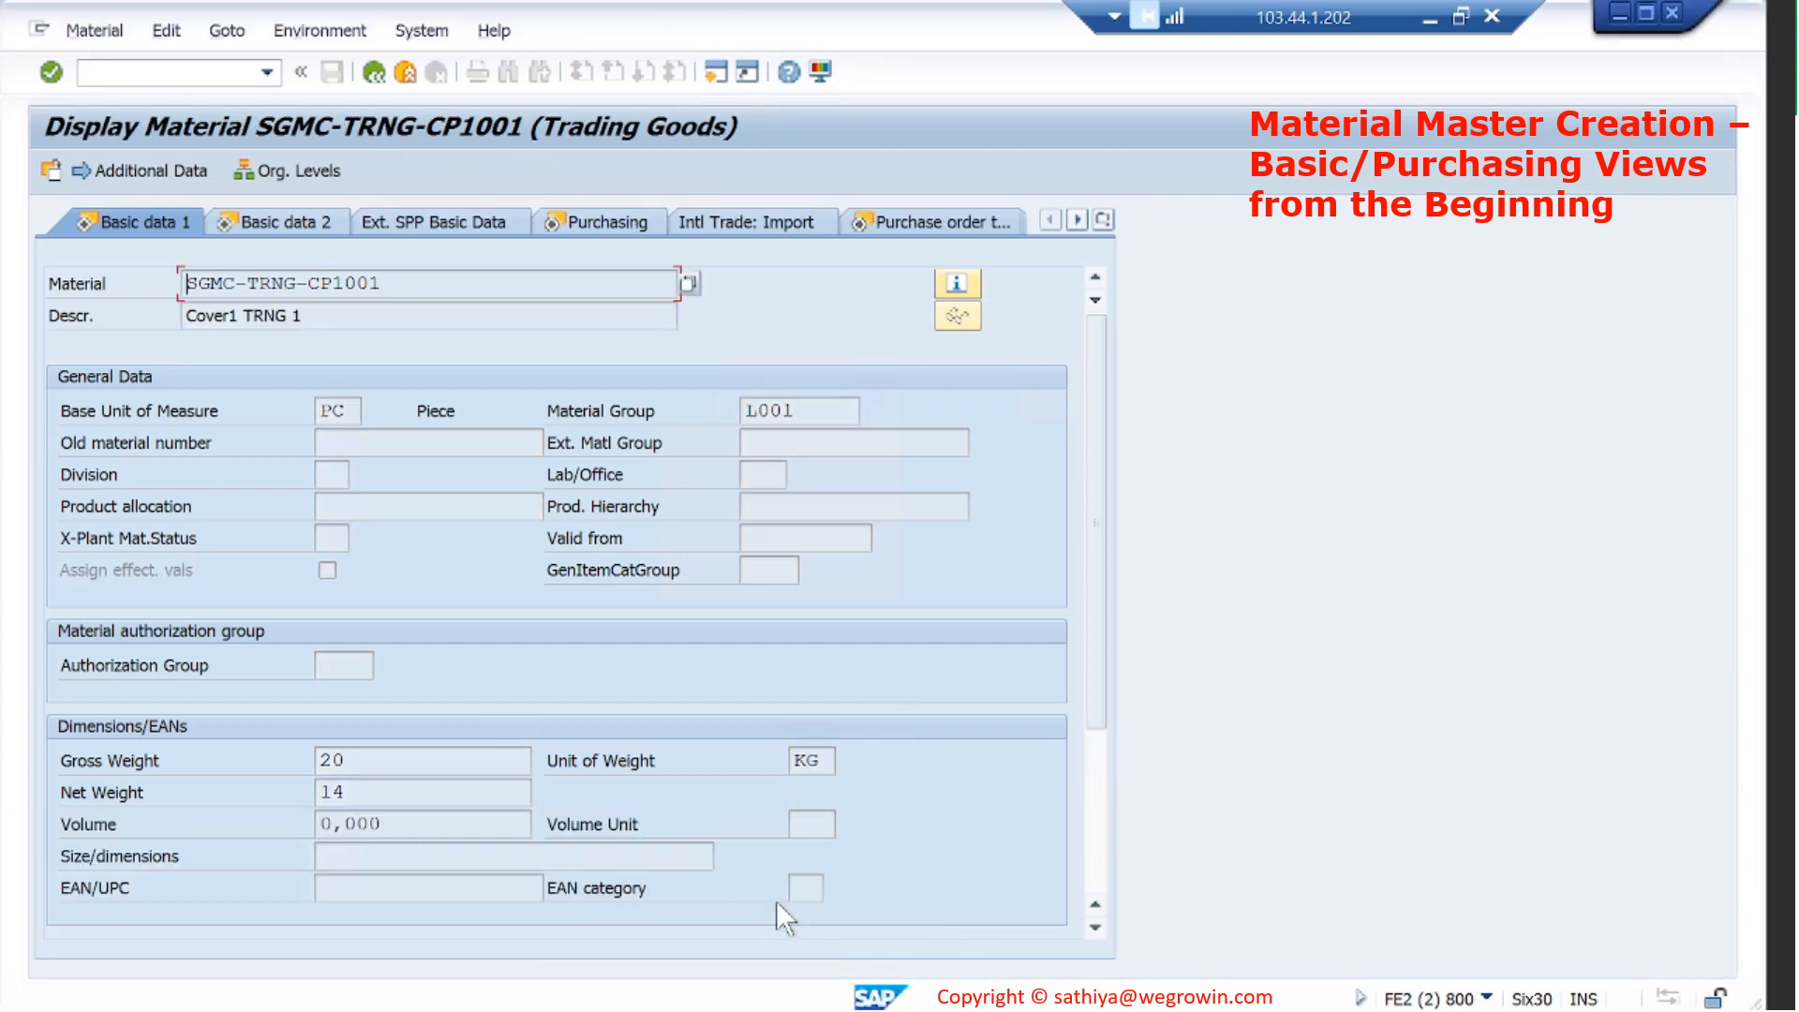
left_click(183, 166)
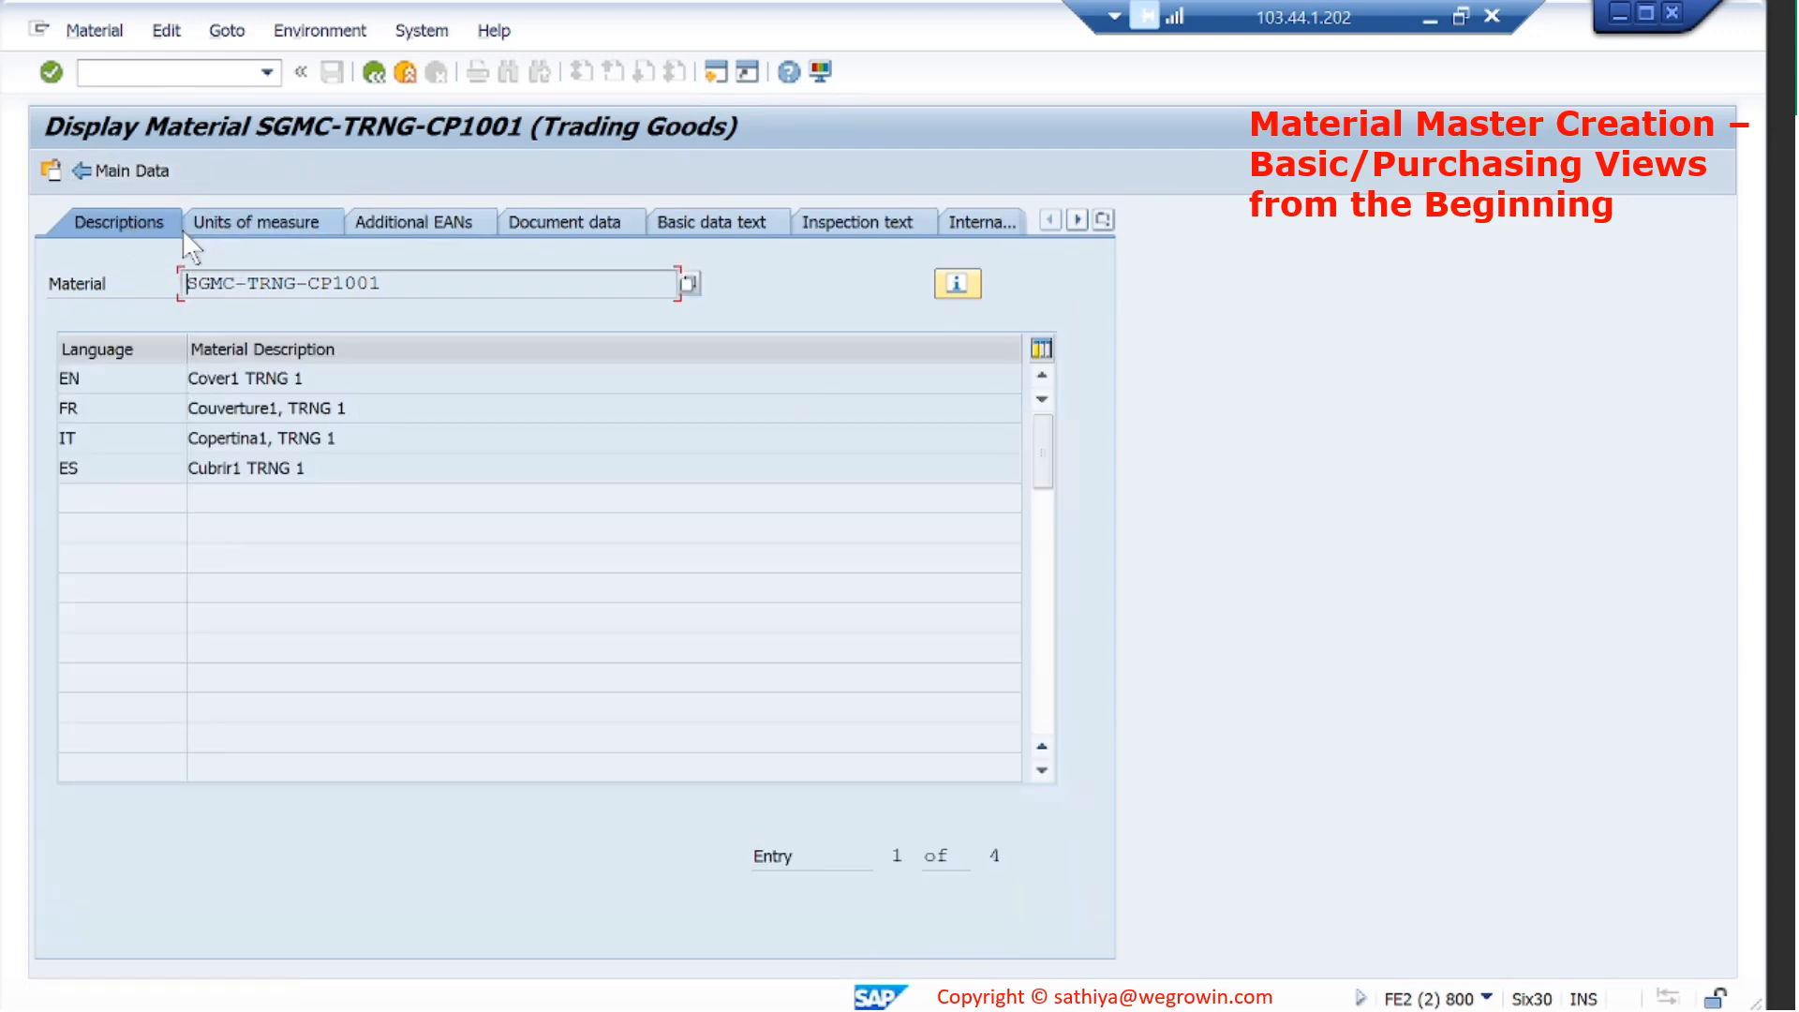
left_click(282, 236)
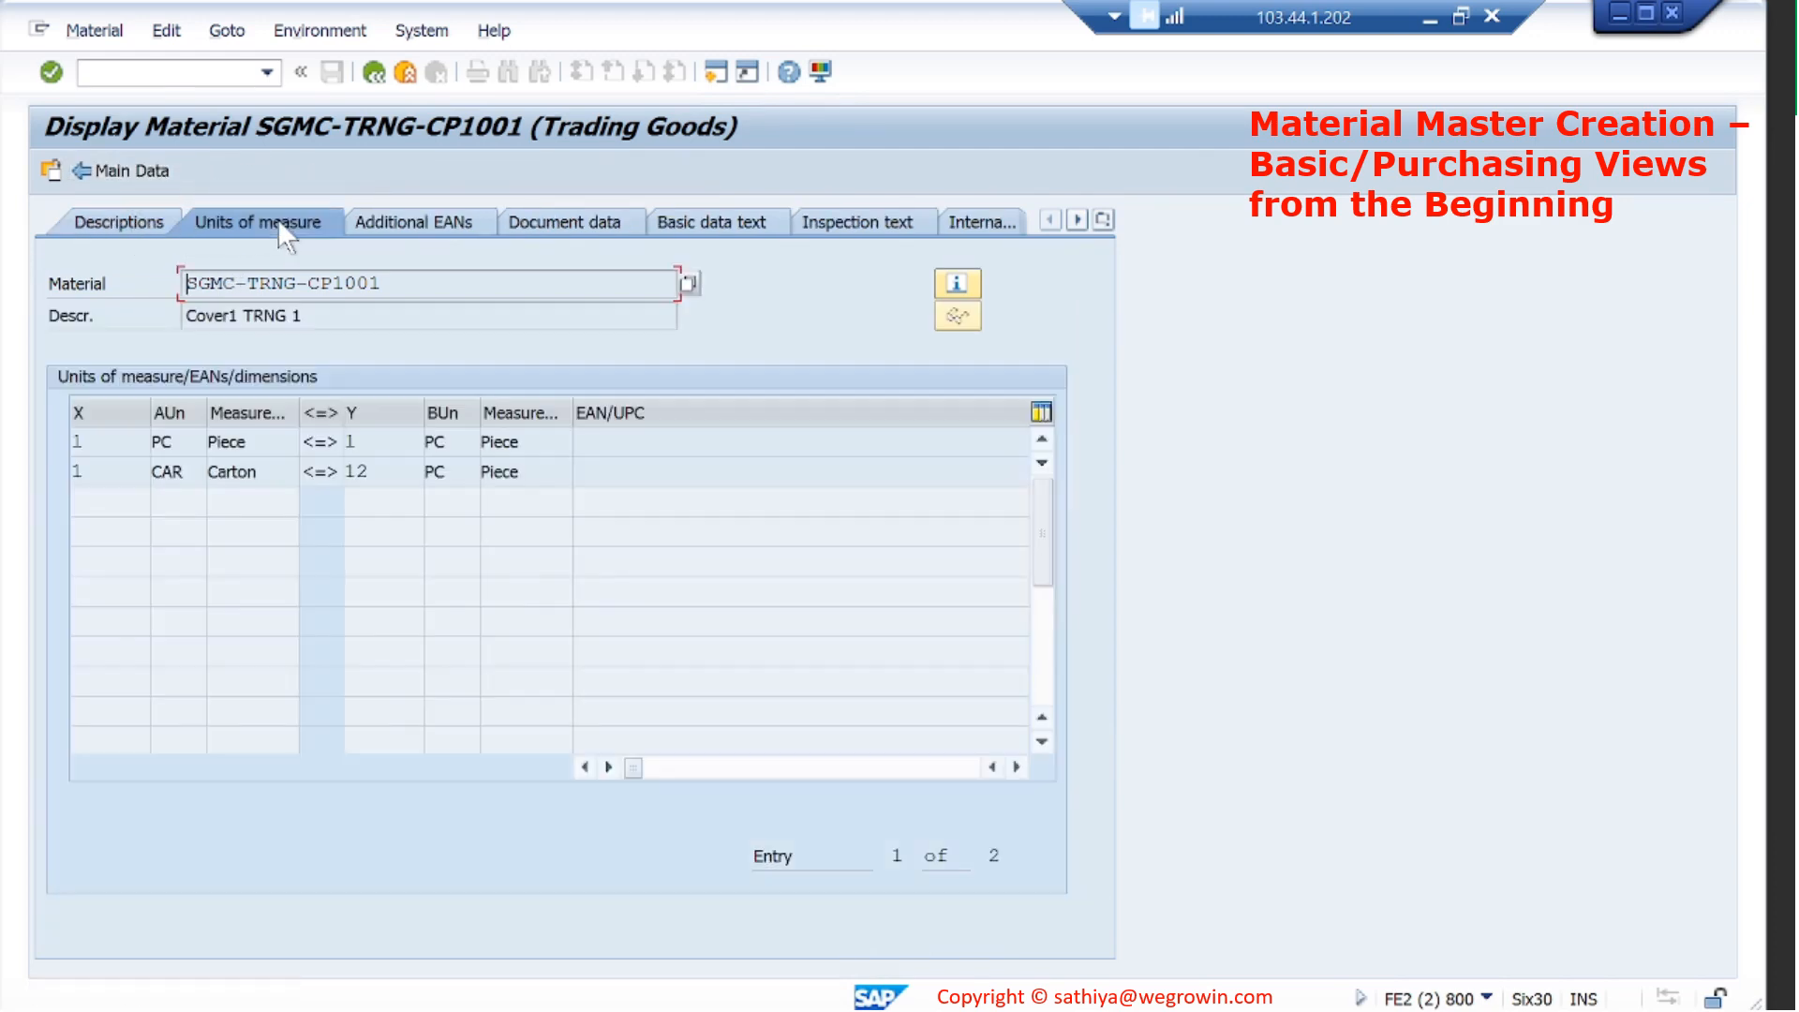
left_click(716, 219)
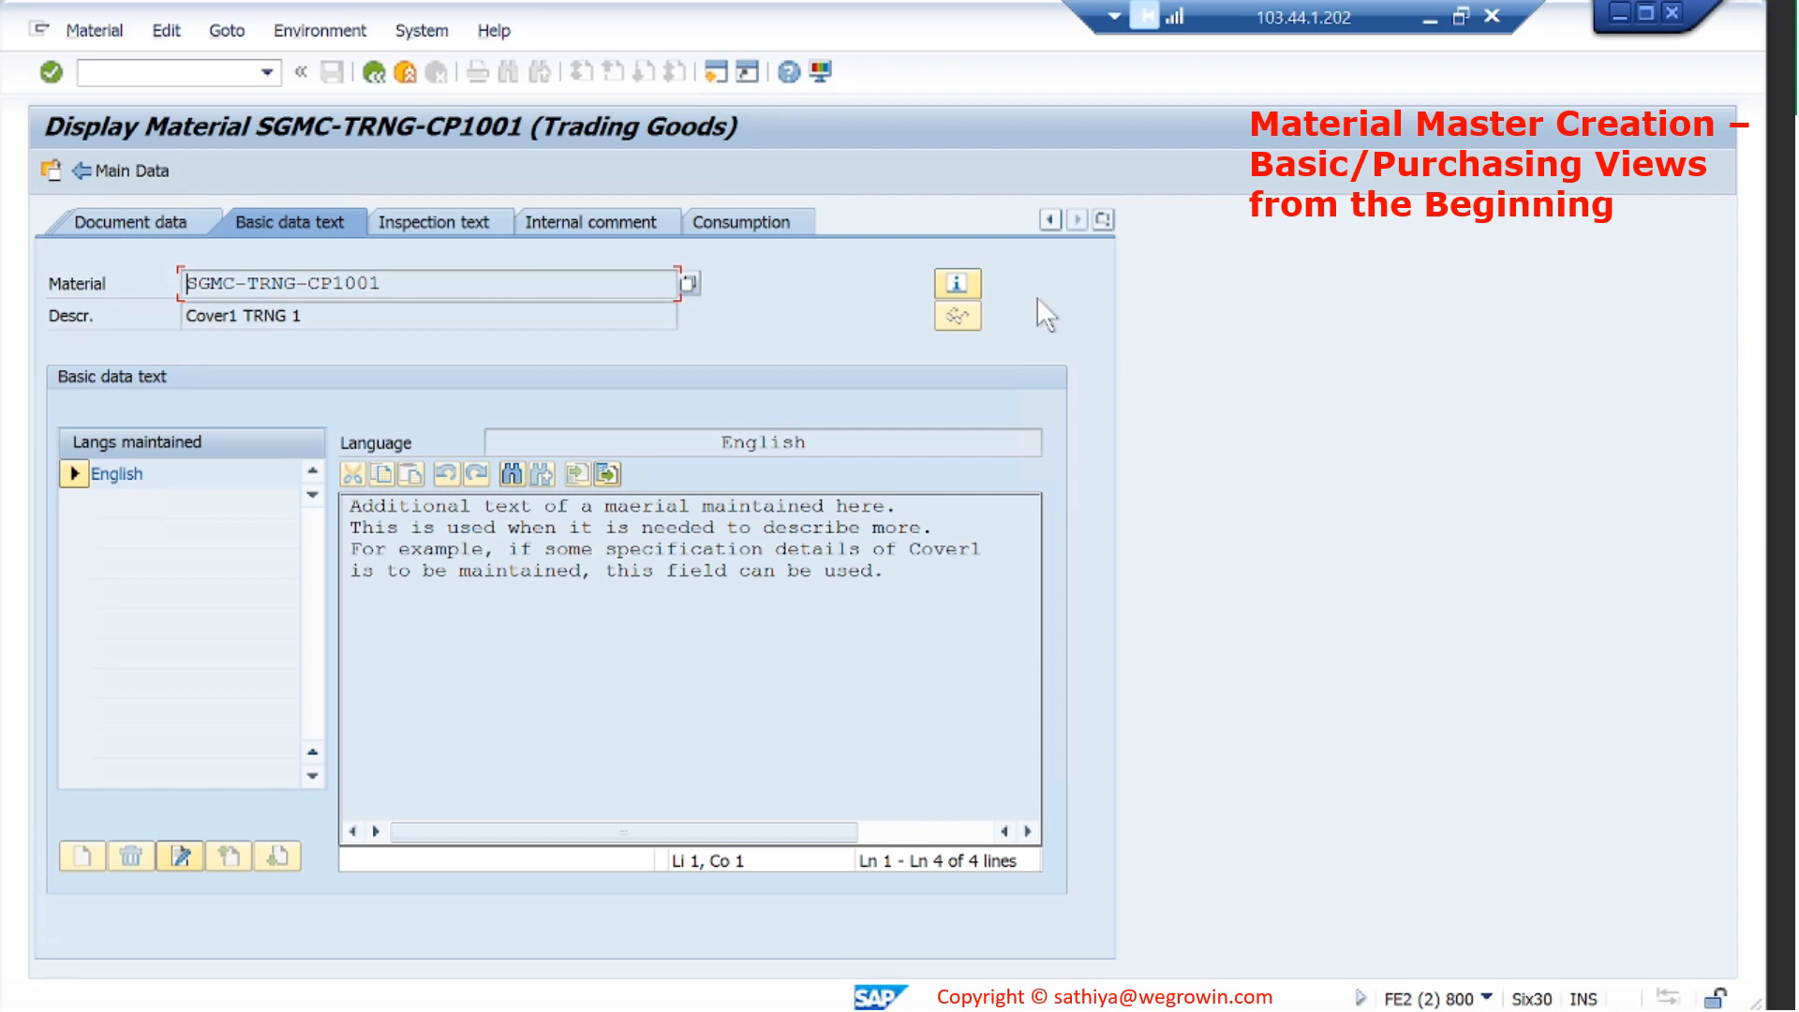
left_click(1051, 218)
left_click(1050, 219)
left_click(1050, 219)
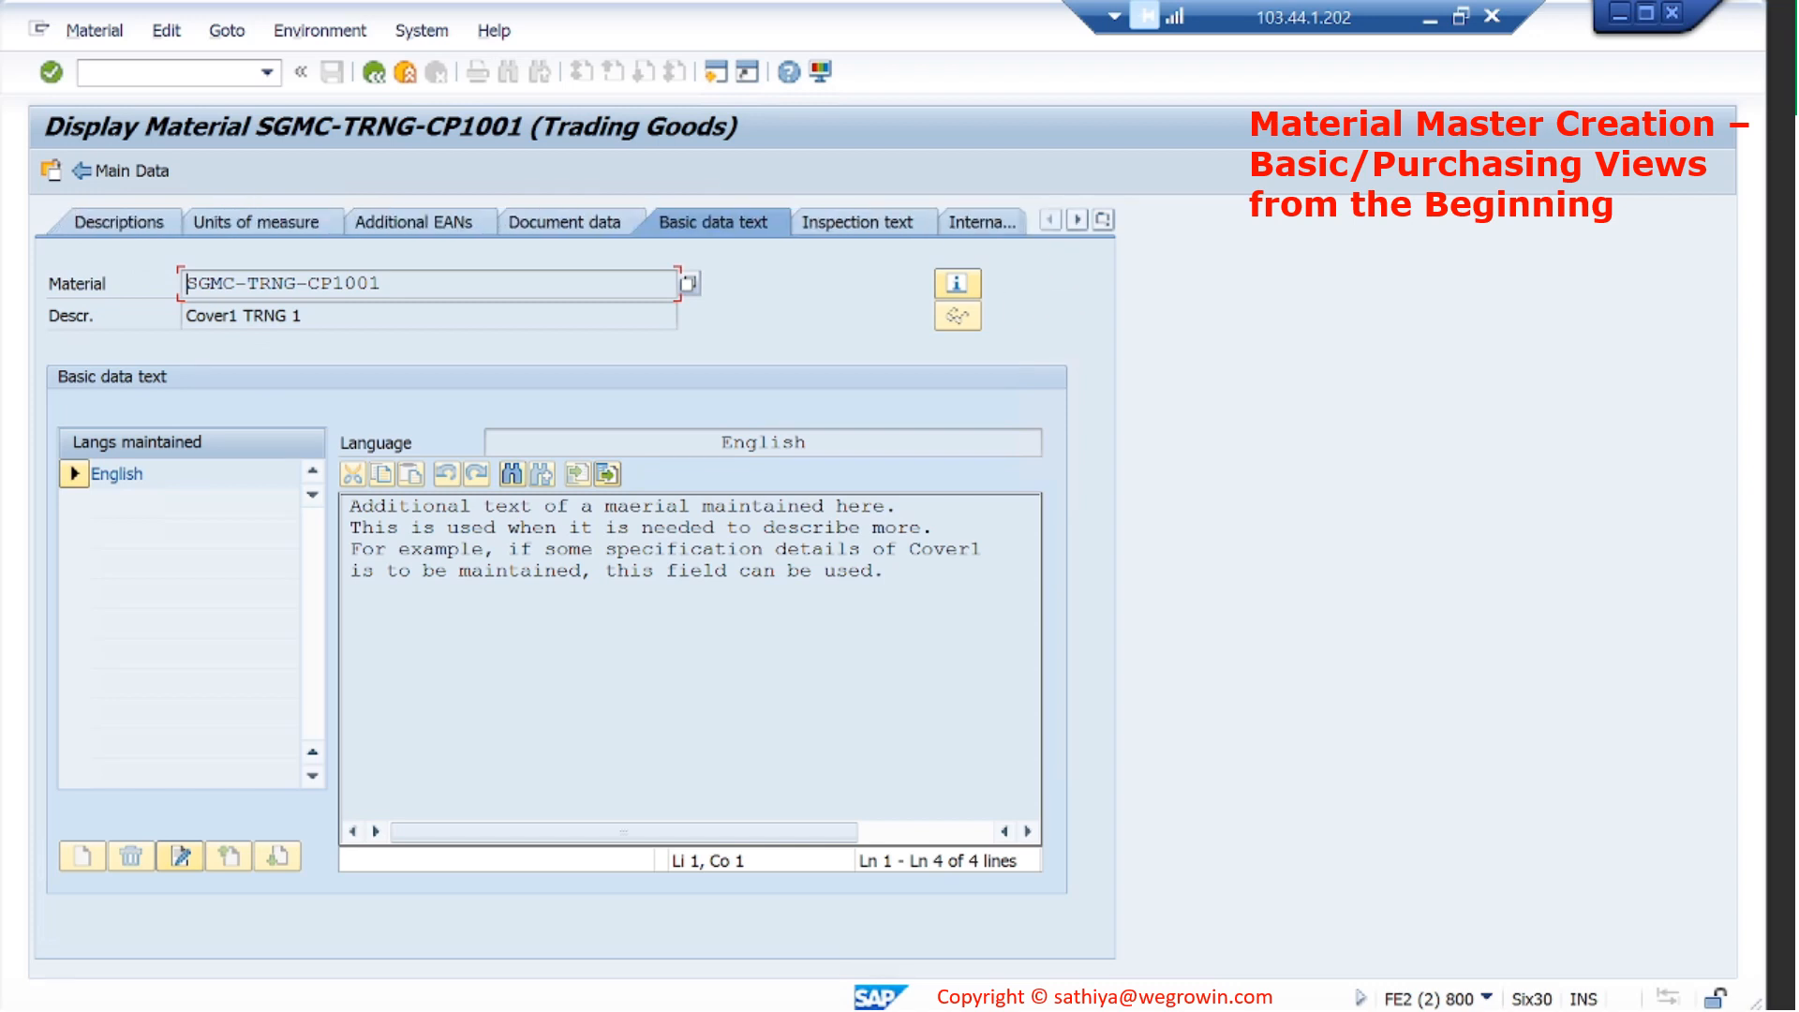
Copy the French material description "Couverture1, TRNG 1" from the reference material's descriptions.
left_click(143, 223)
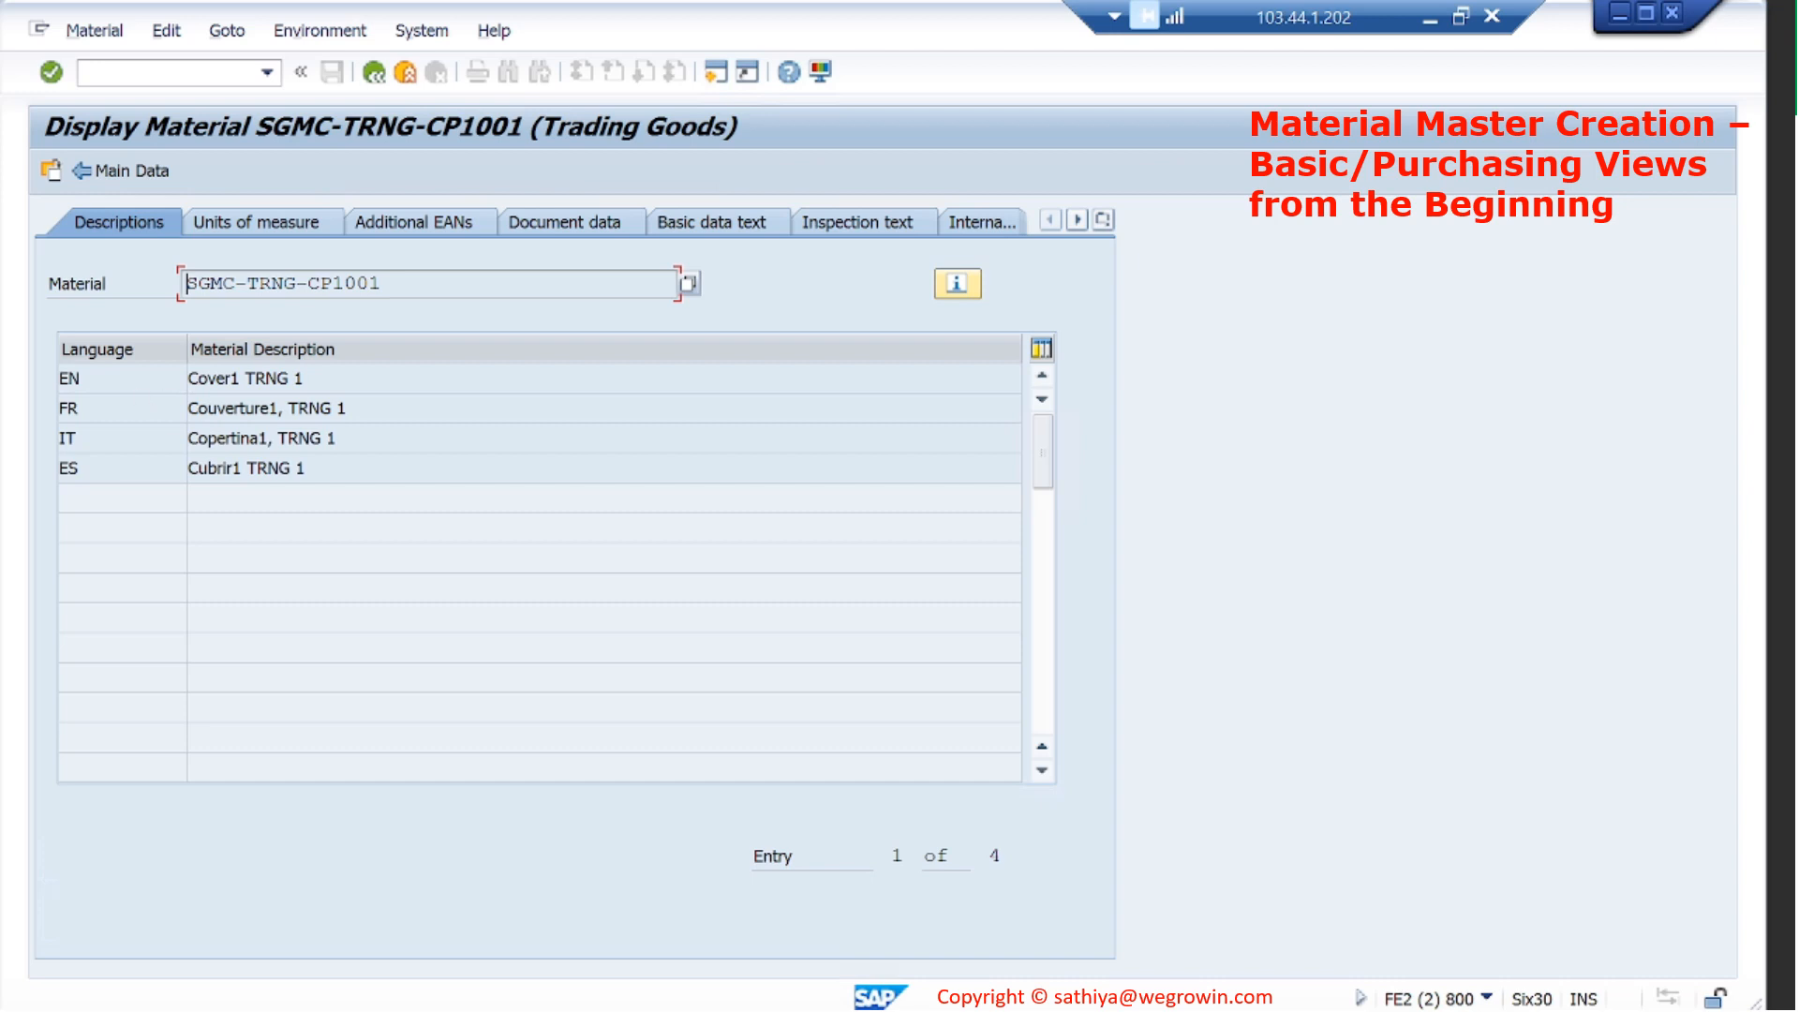
left_click_drag(346, 408, 187, 408)
key("ctrl+c")
left_click(189, 408)
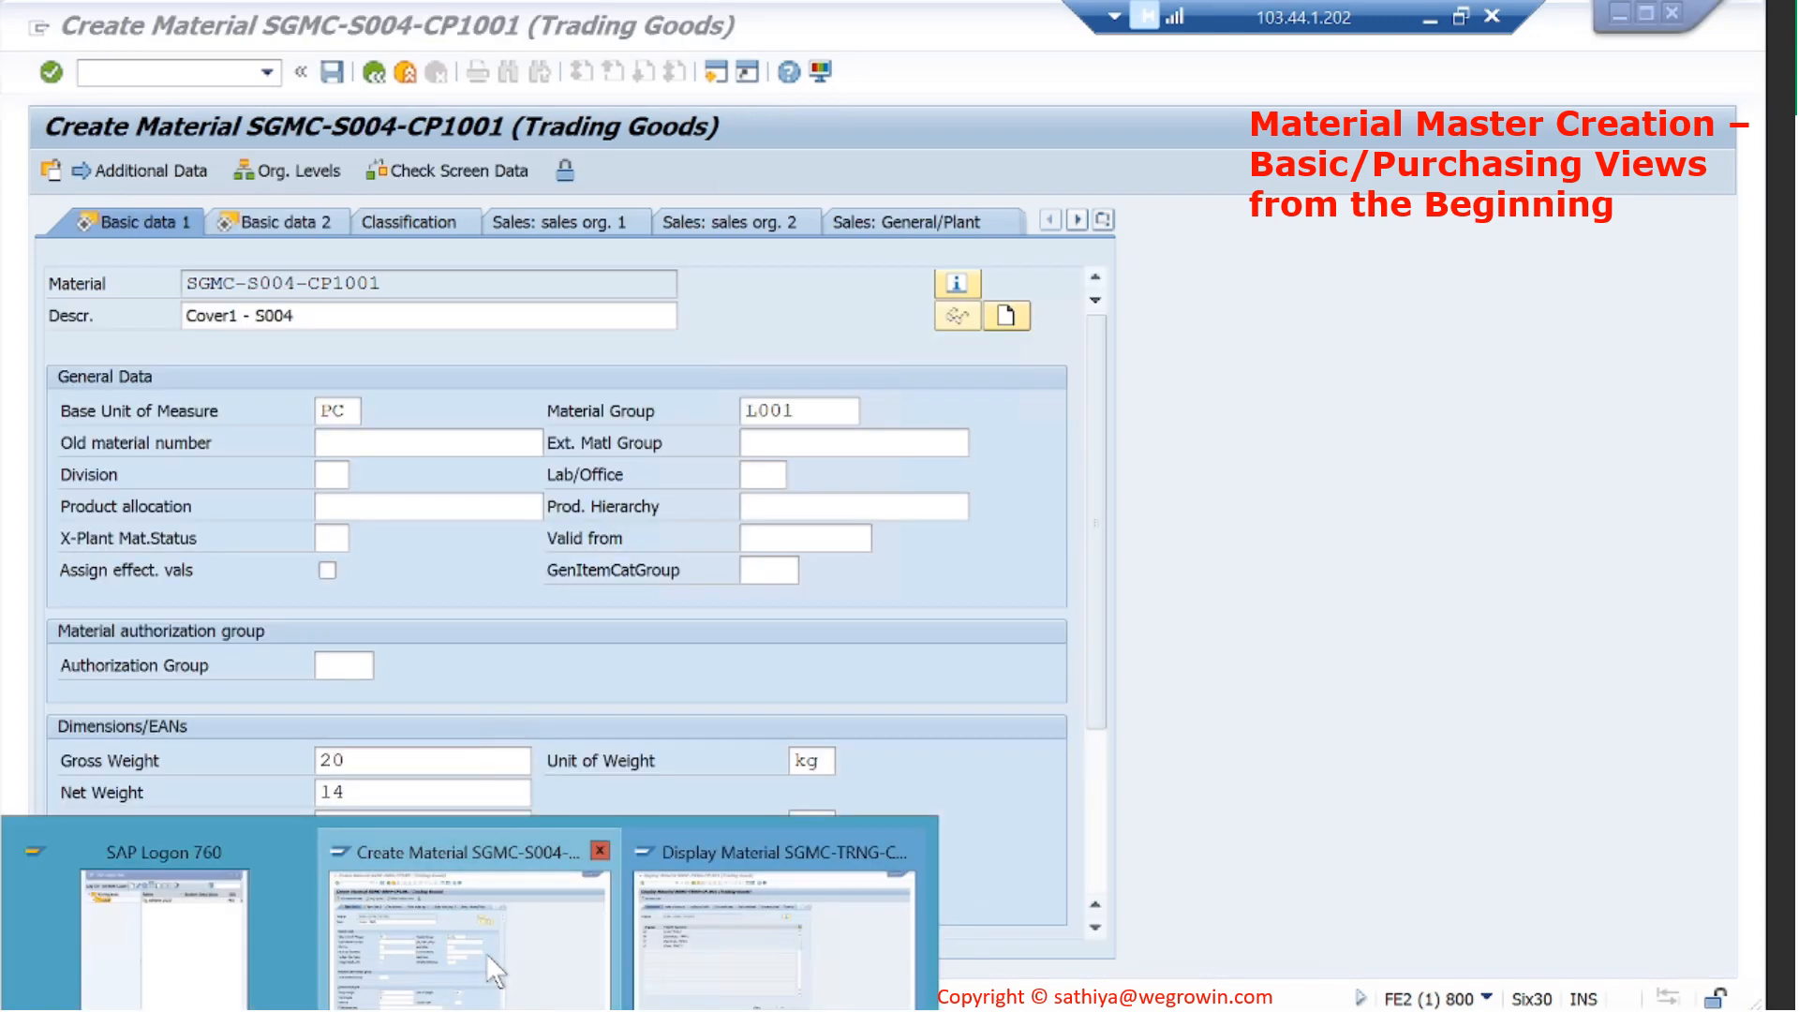
Add a French (FR) line to the SGMC-S004-CP1001 descriptions in the creation session and paste the copied text into it.
left_click(486, 953)
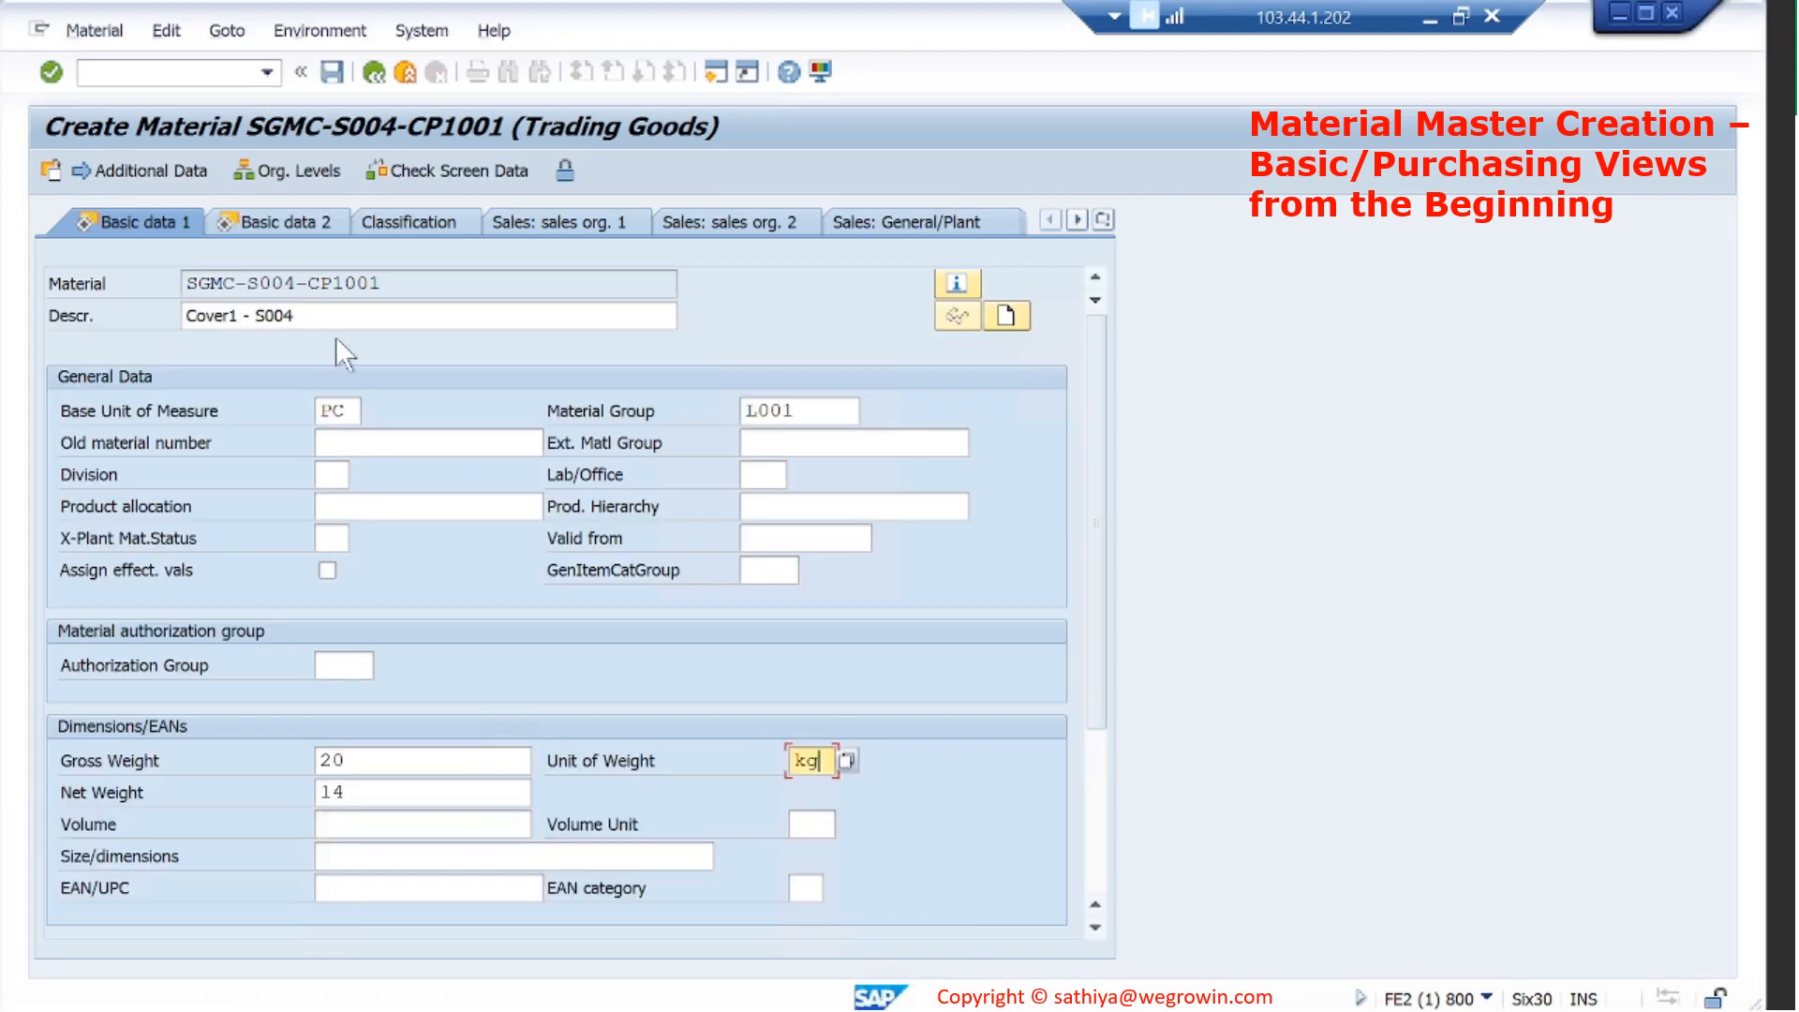
left_click(191, 176)
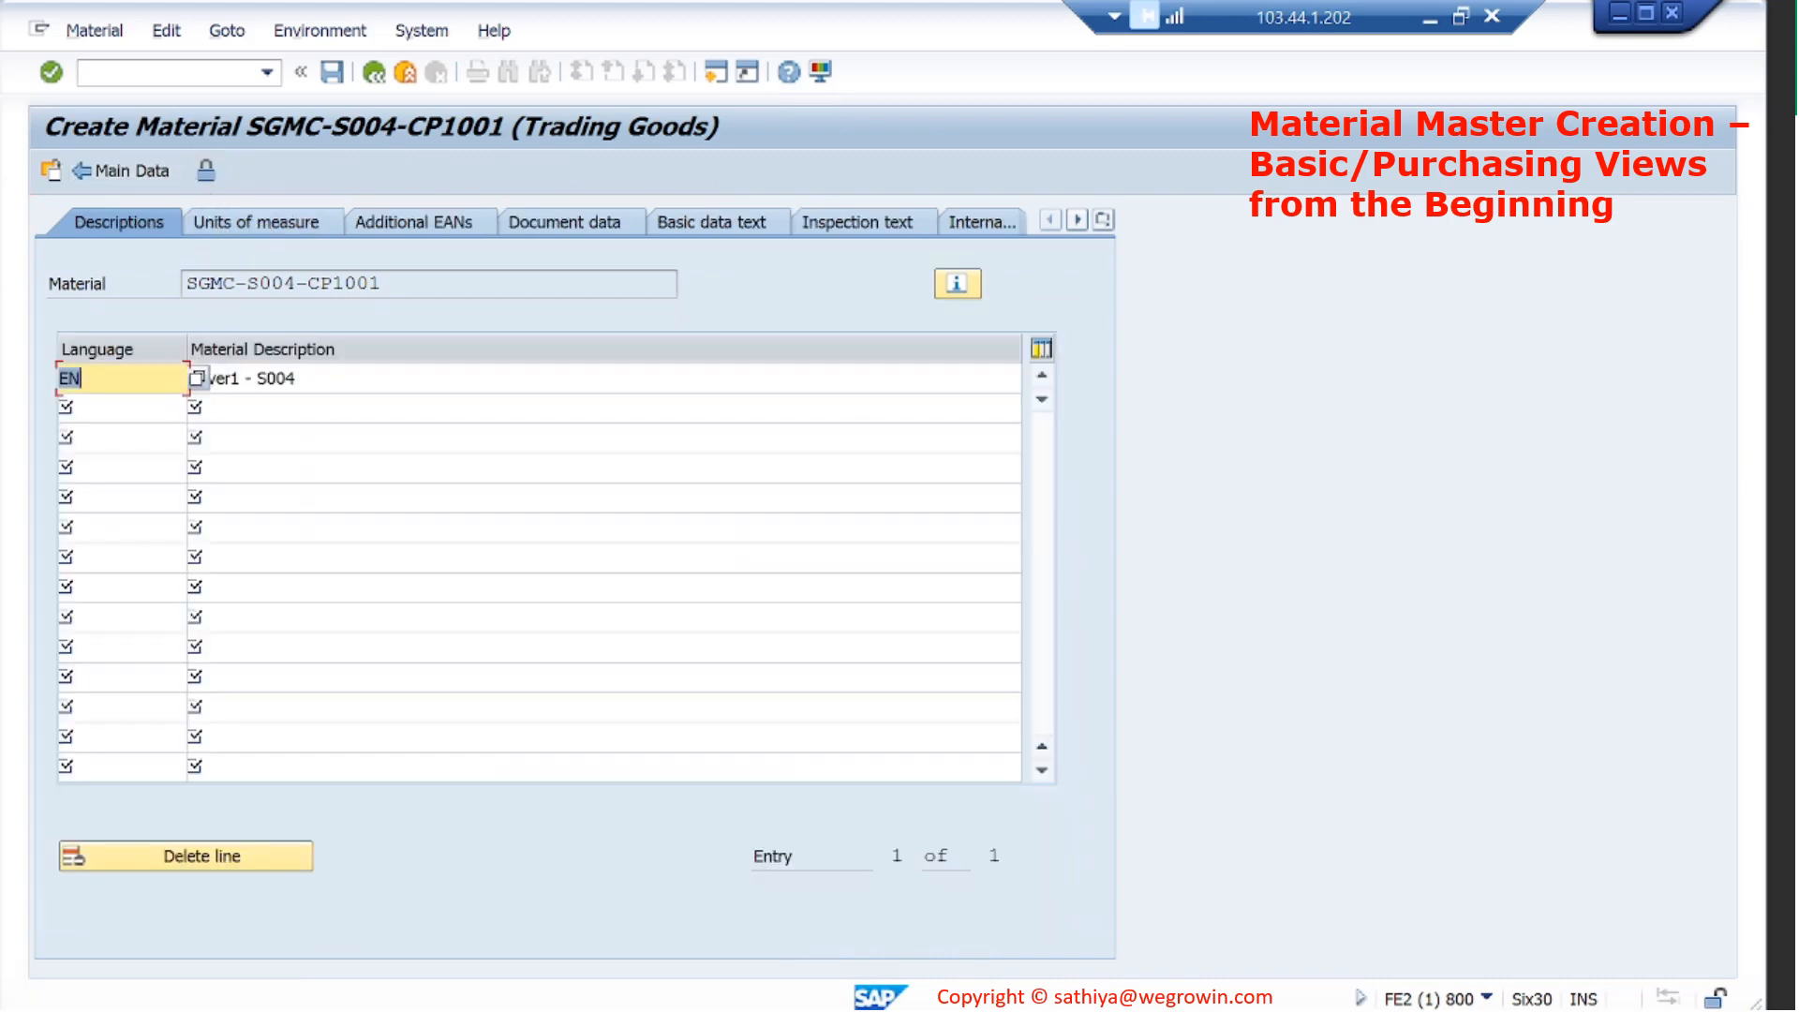
left_click(94, 408)
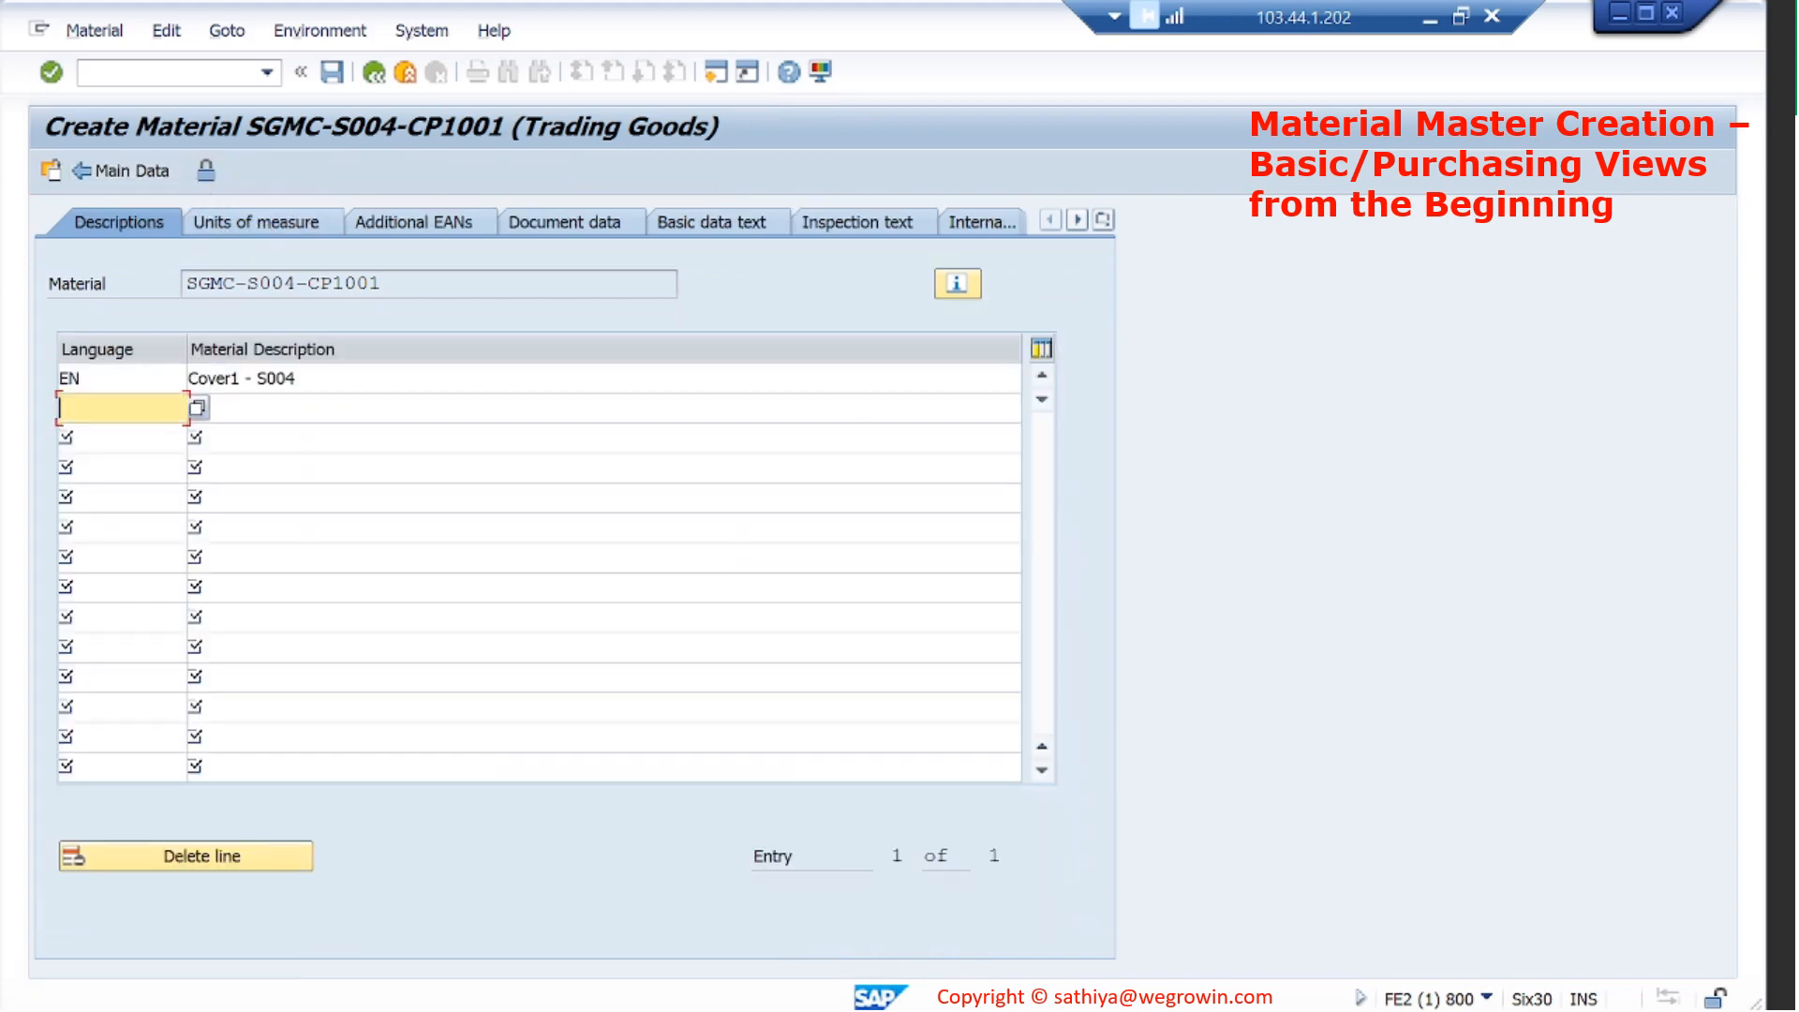
left_click(196, 409)
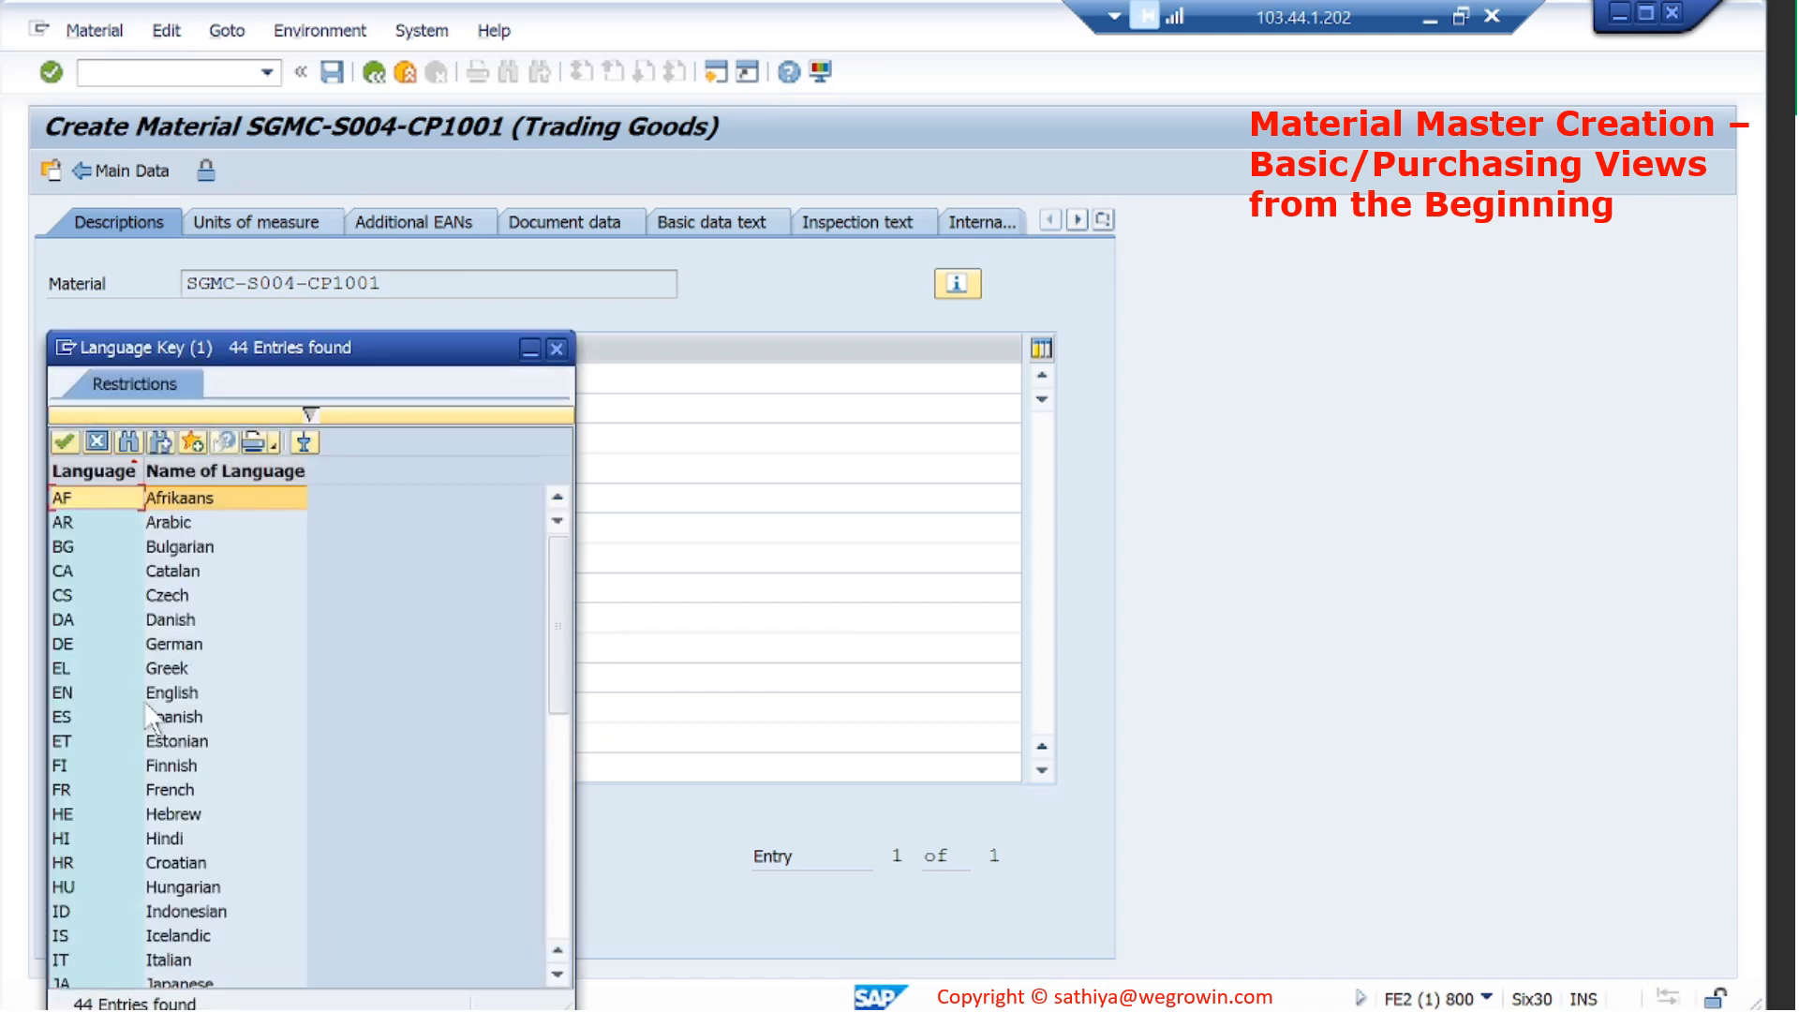
double_click(161, 789)
left_click(281, 408)
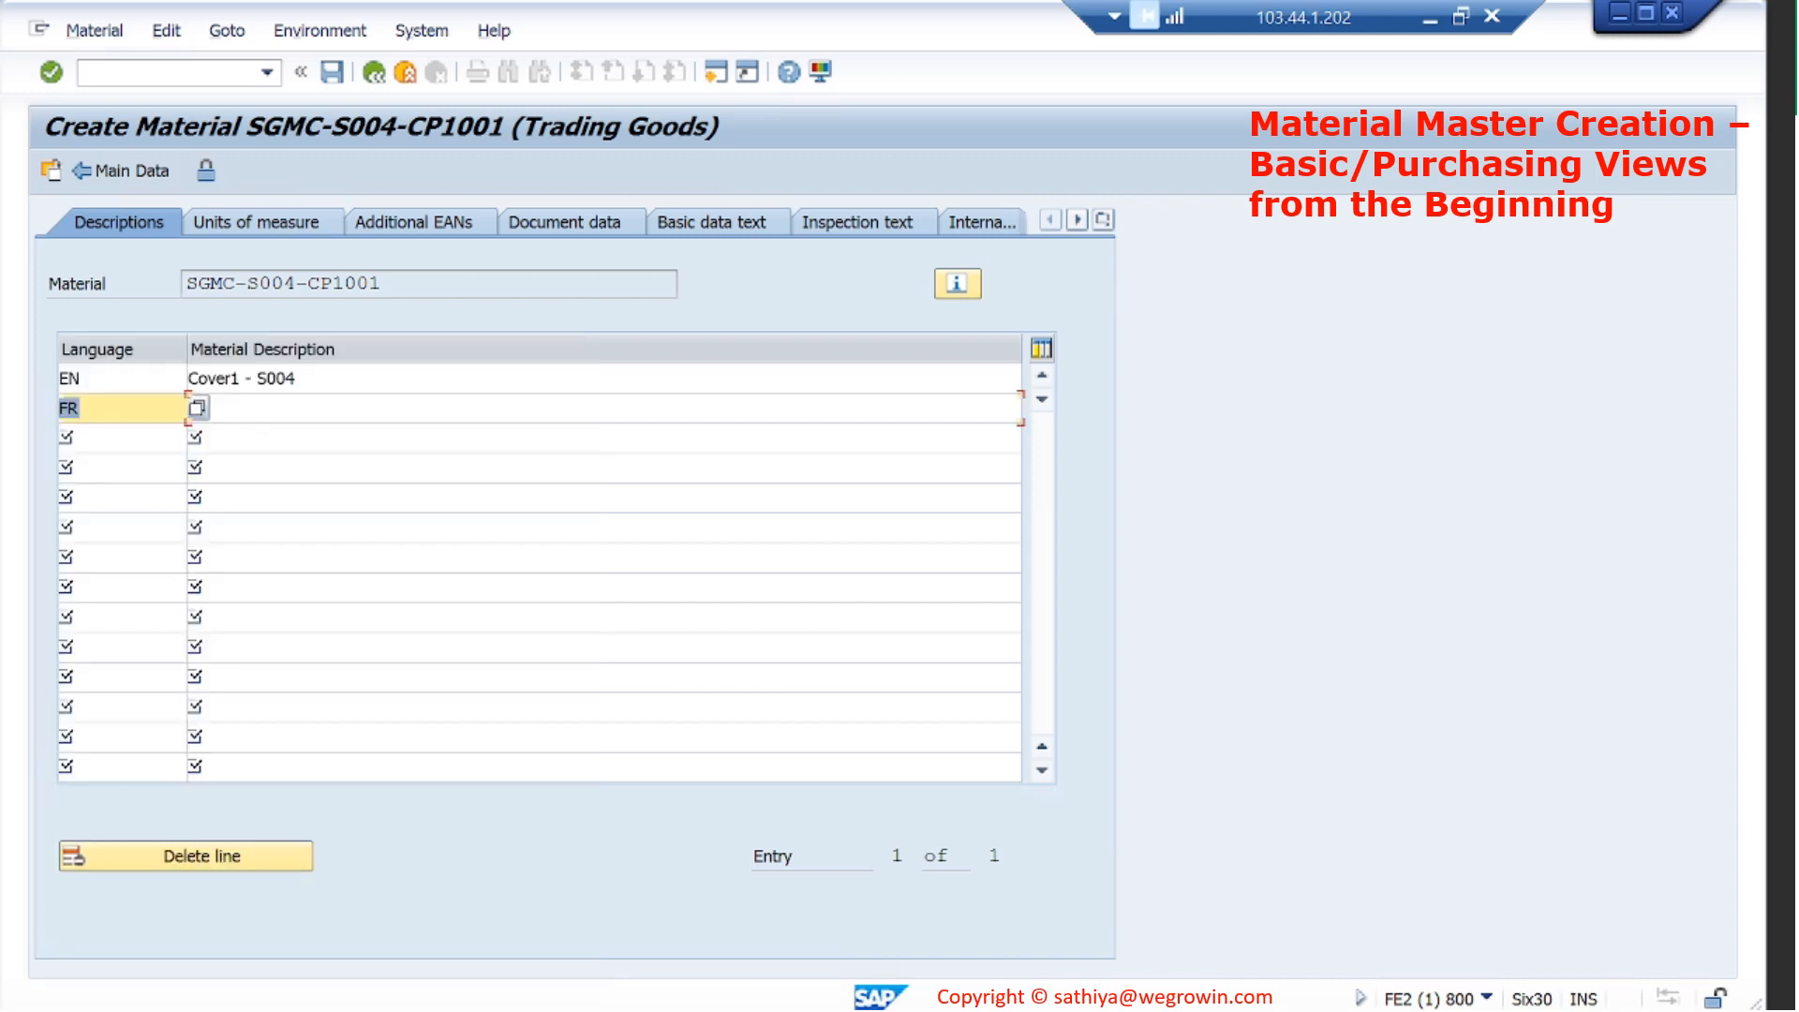
key("ctrl+v")
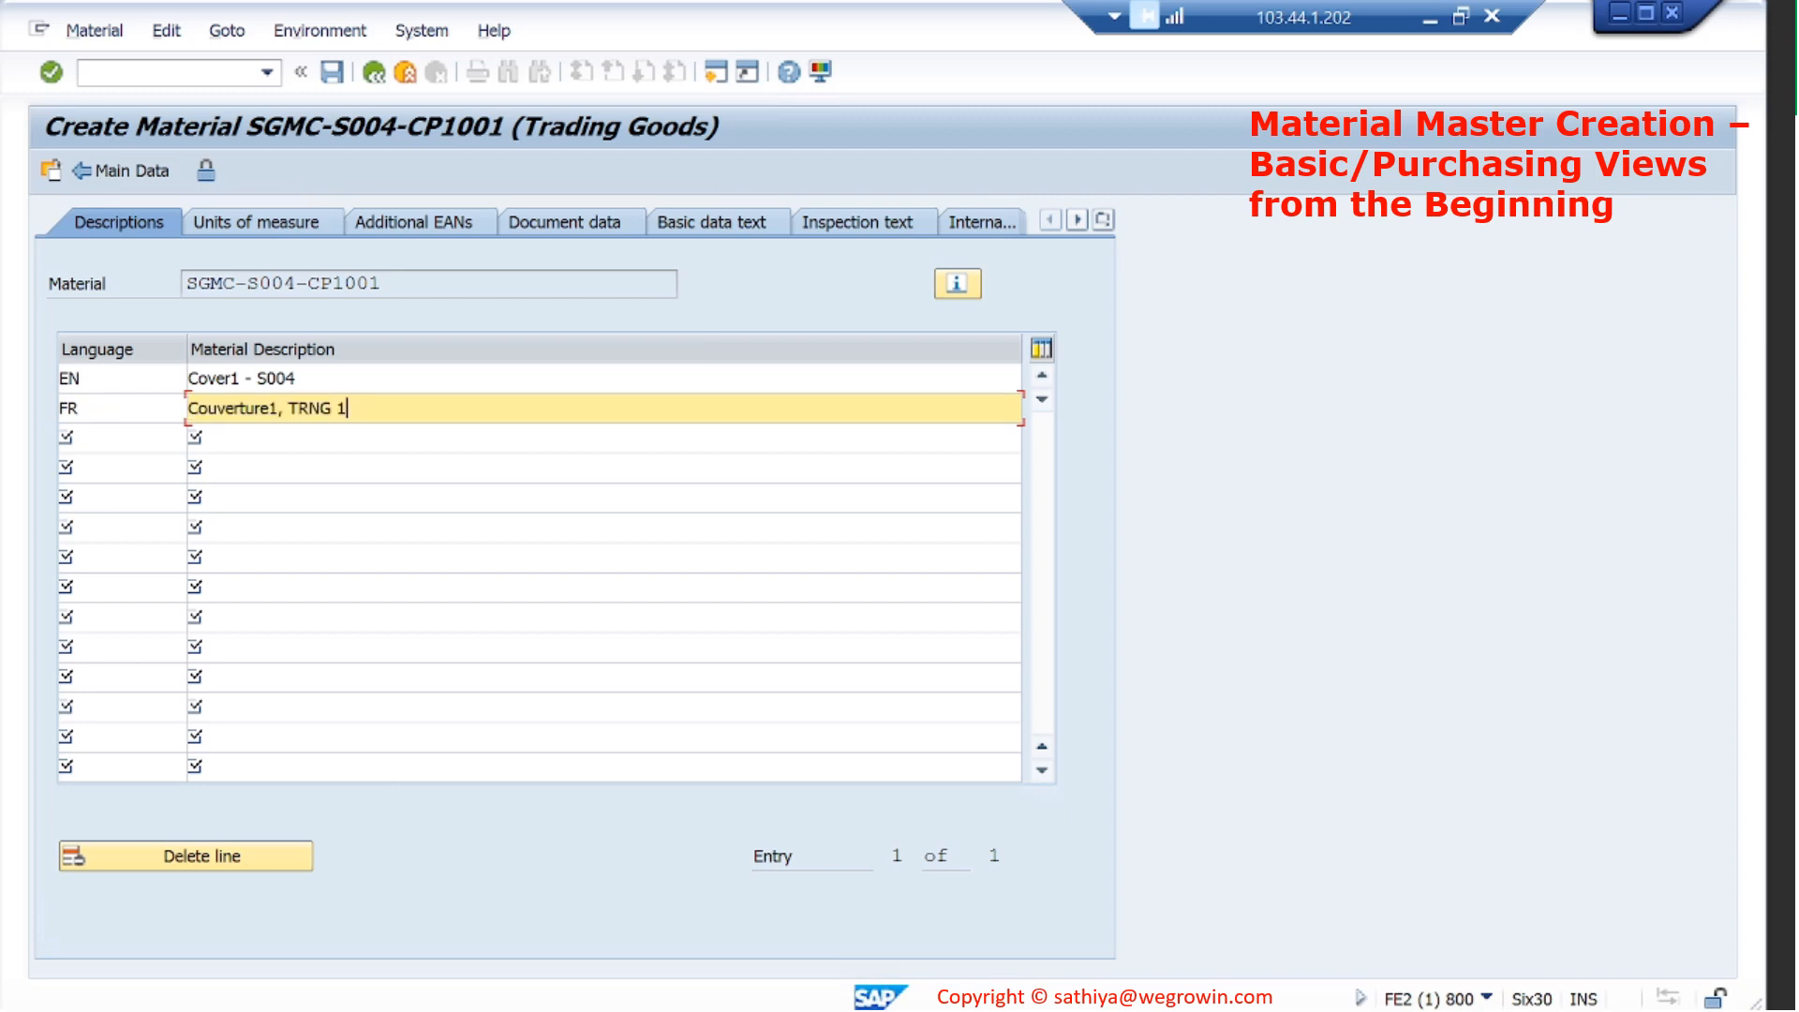
Replace the TRNG 1 ending of the French description so that it reads "Couverture1, S004".
key("BackSpace")
key("BackSpace")
key("BackSpace")
key("BackSpace")
key("BackSpace")
key("BackSpace")
type("S00")
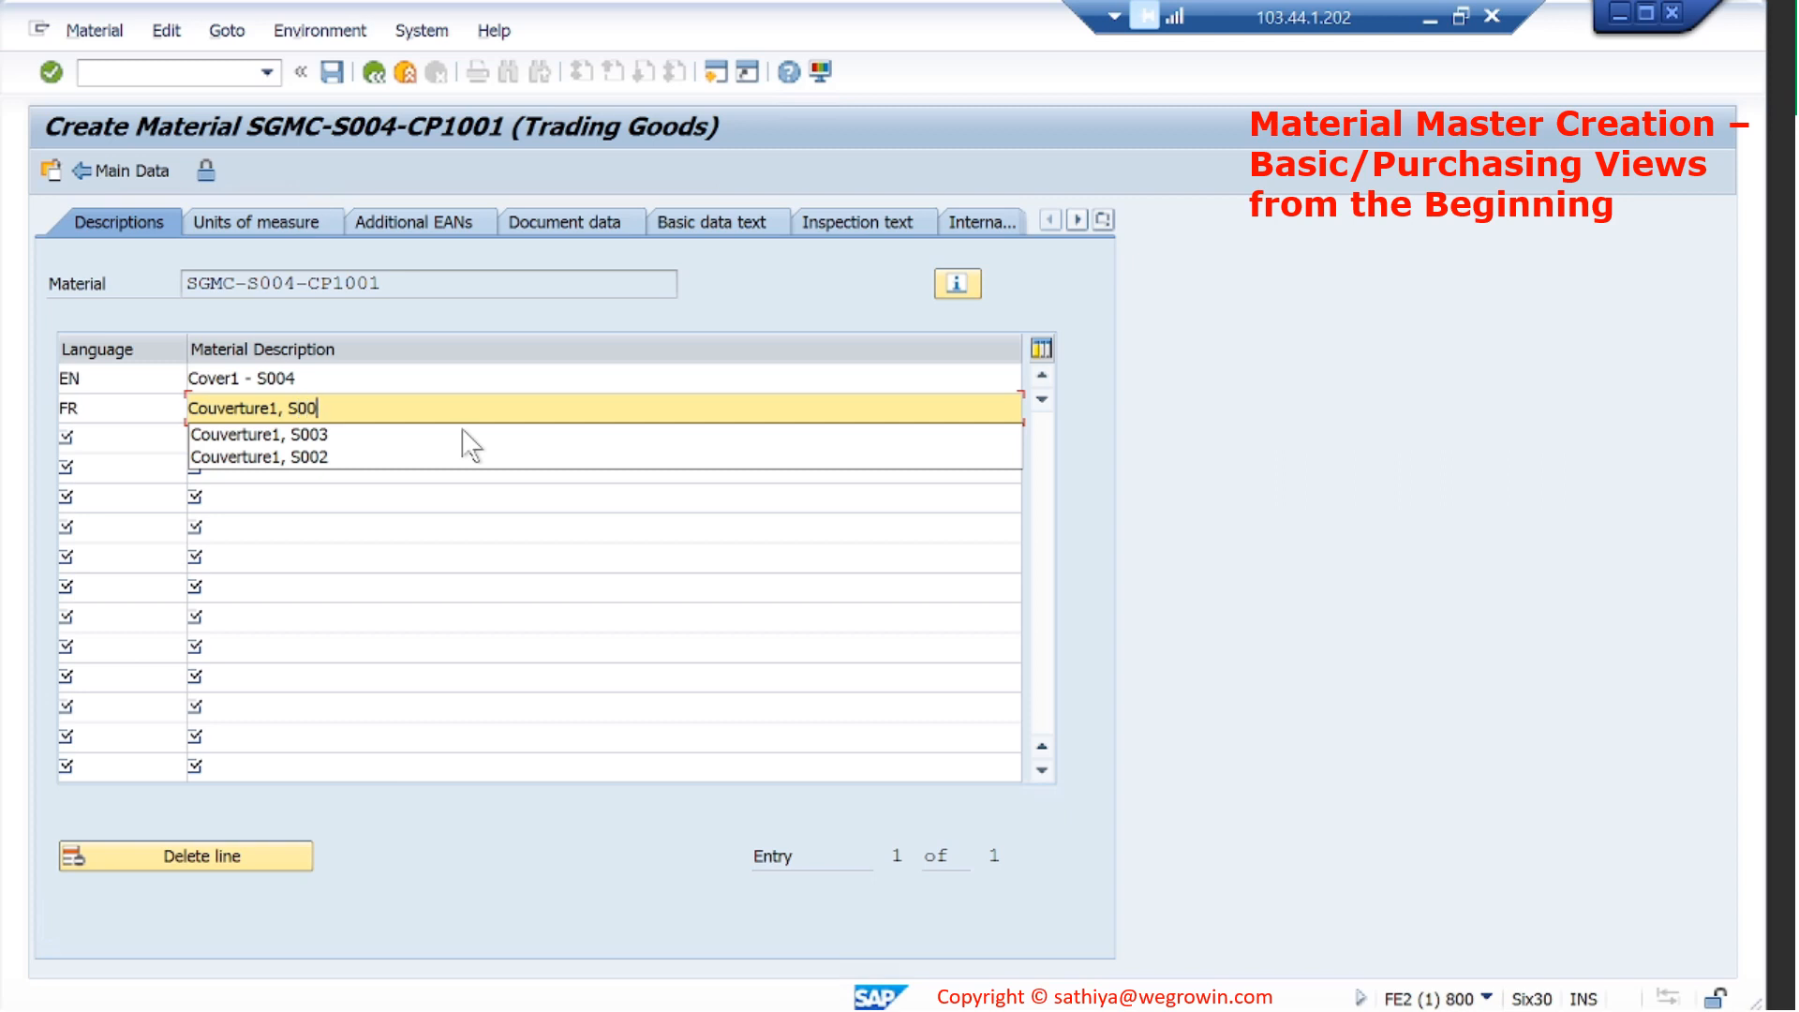
type("4")
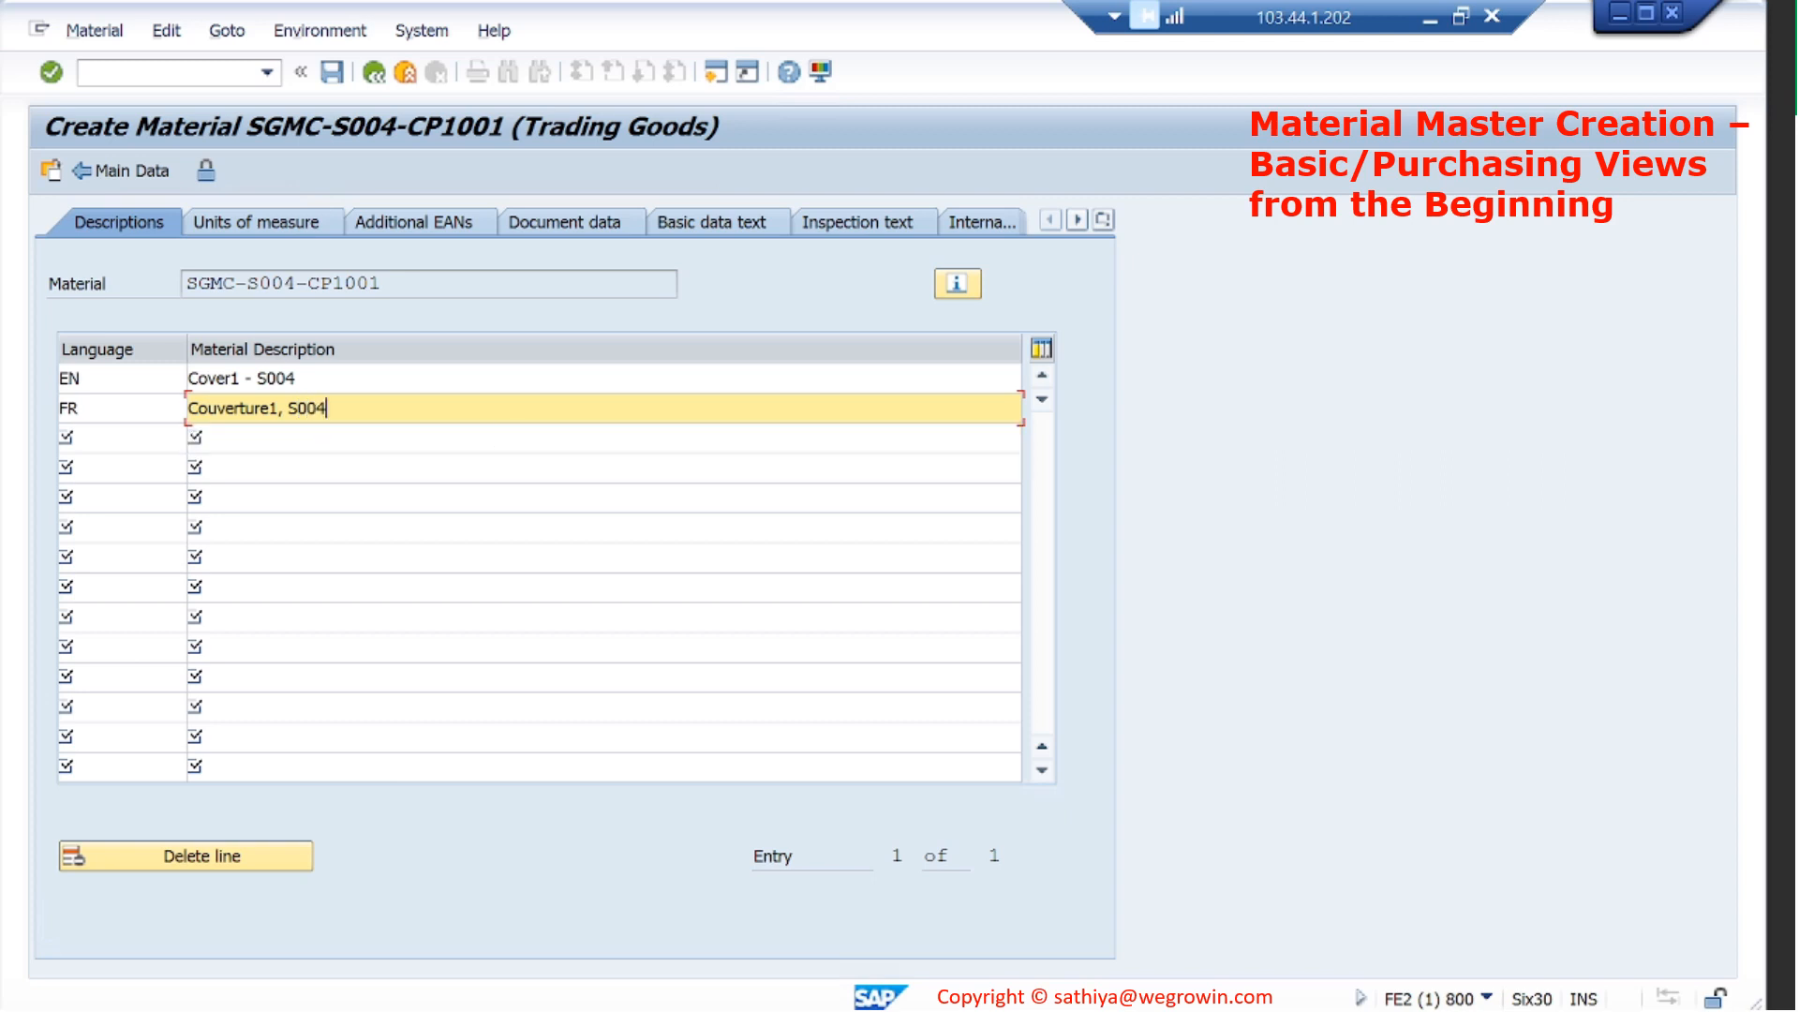
Add an alternative unit of measure for SGMC-S004-CP1001 with the conversion 1 CAR = 12 PC.
left_click(312, 222)
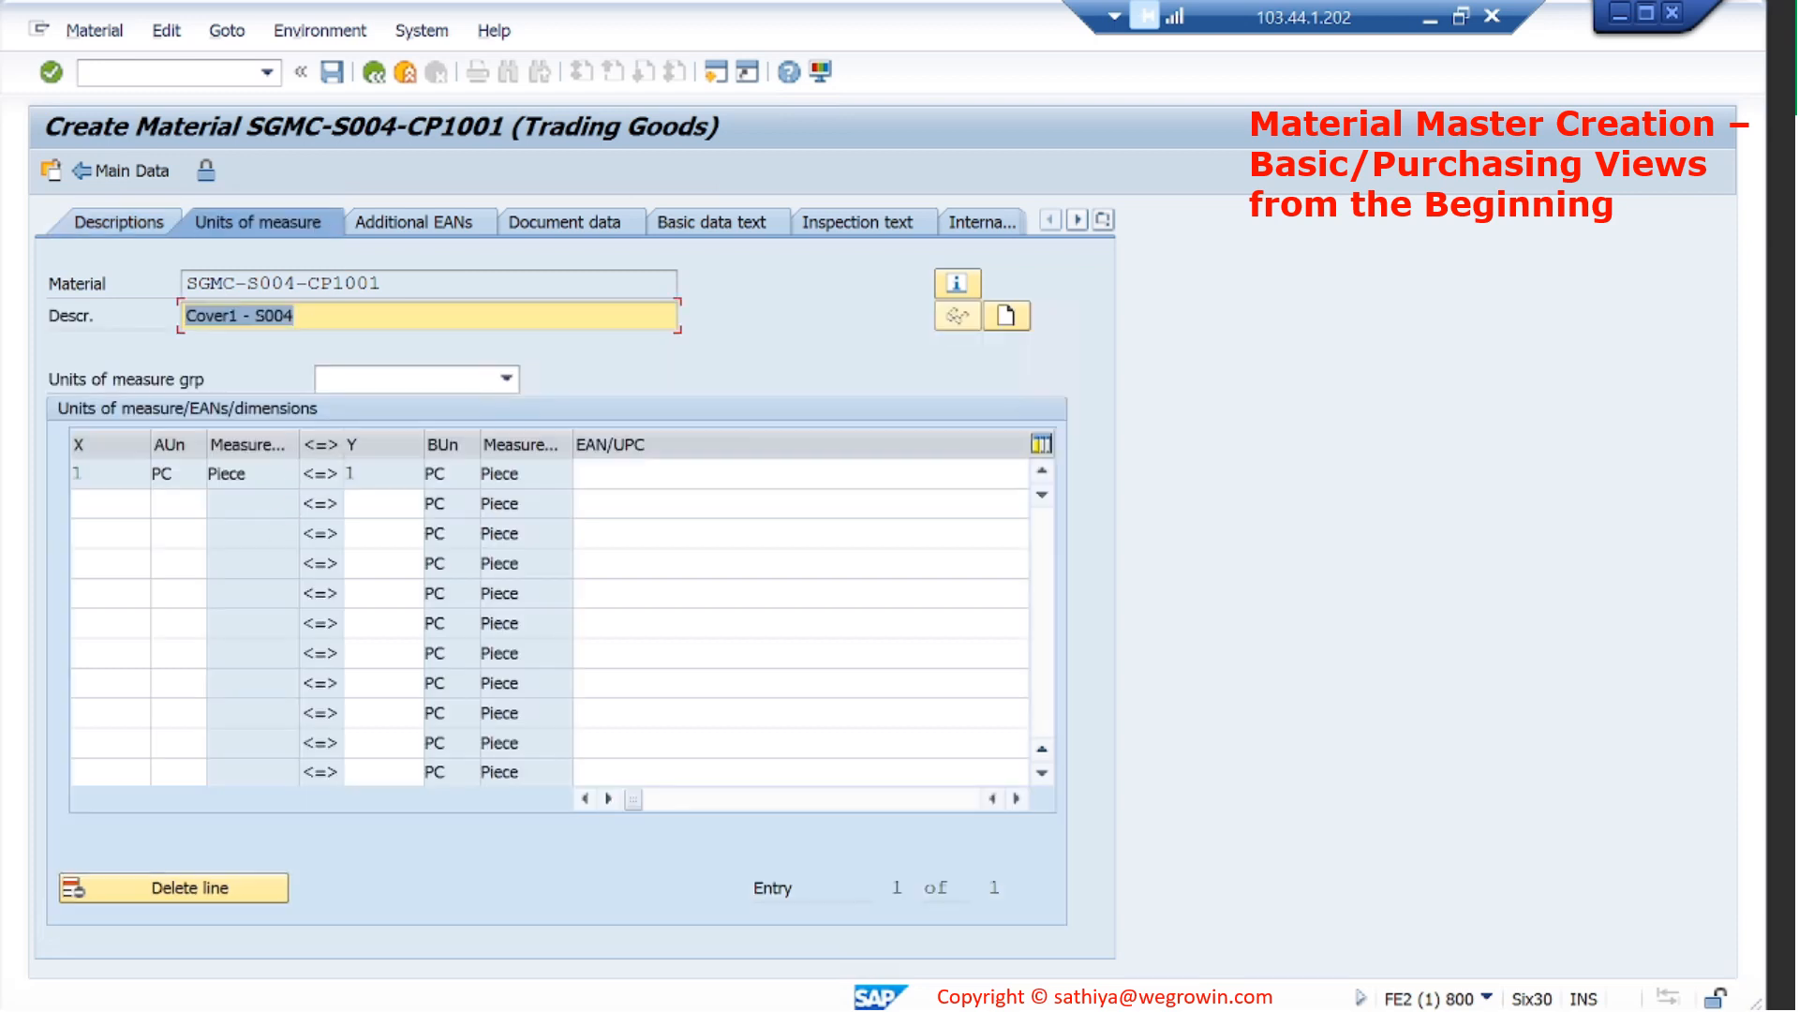
left_click(111, 504)
type("1")
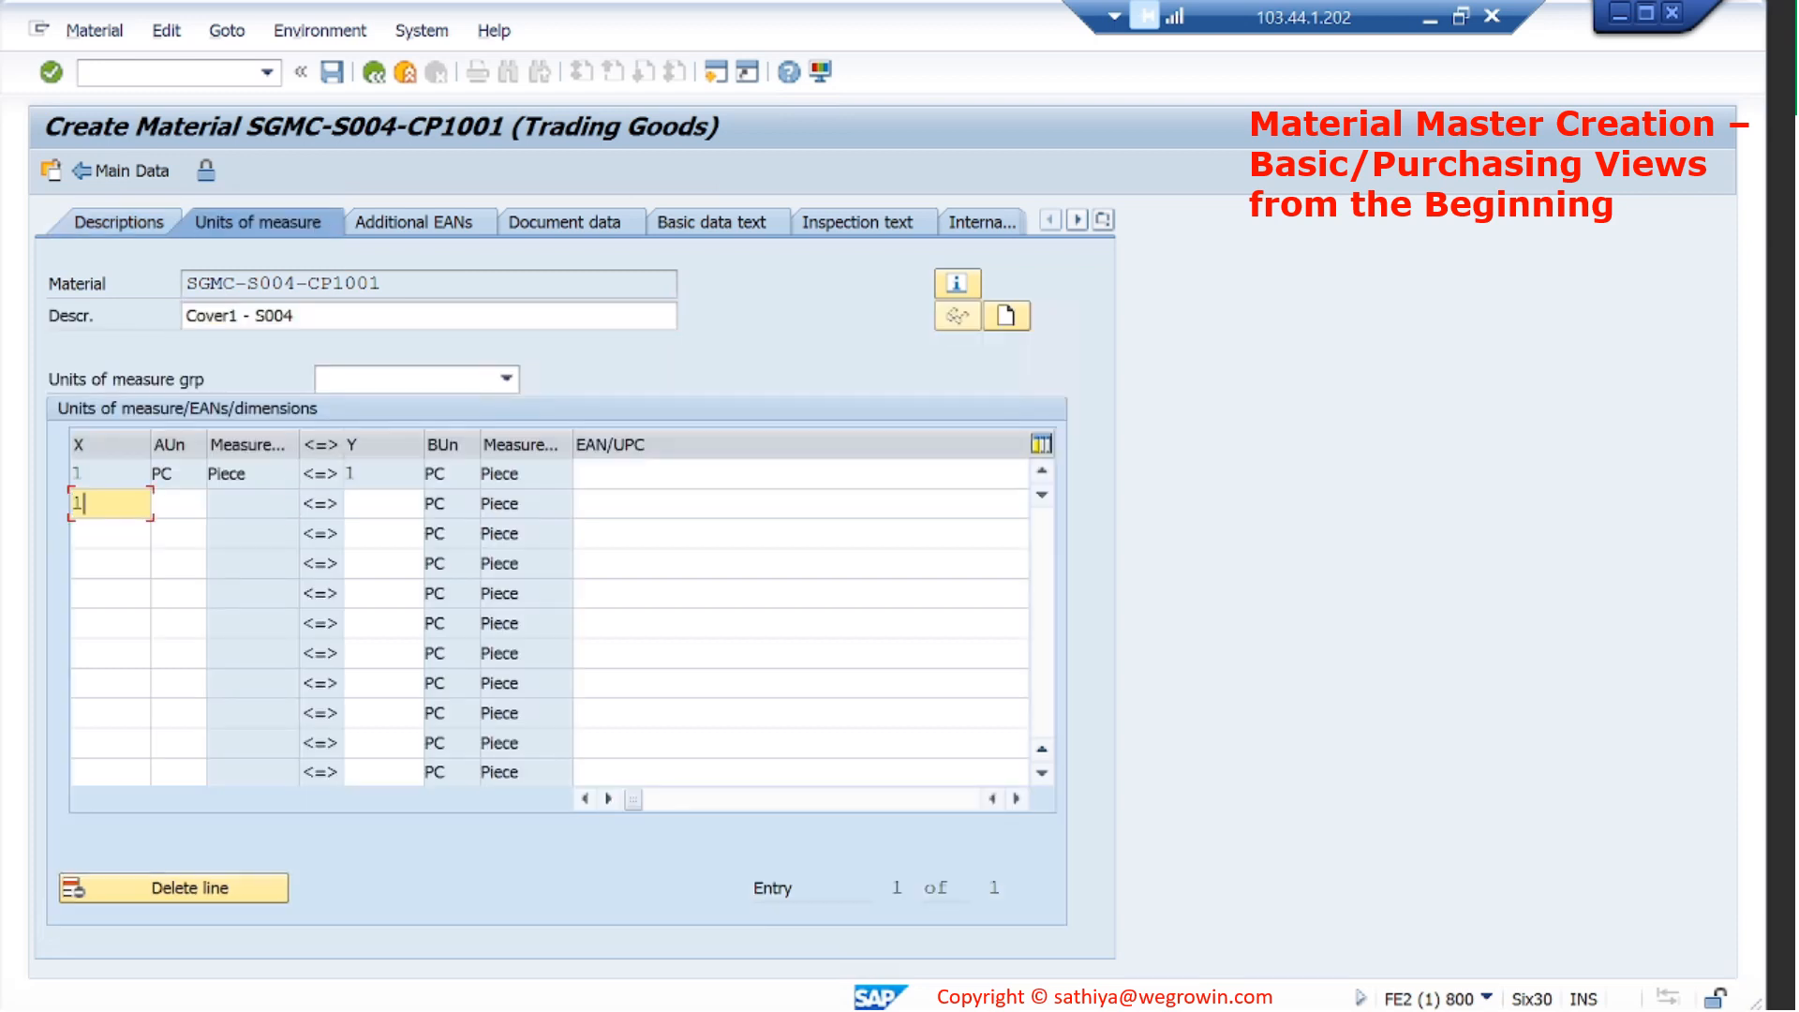
key("Tab")
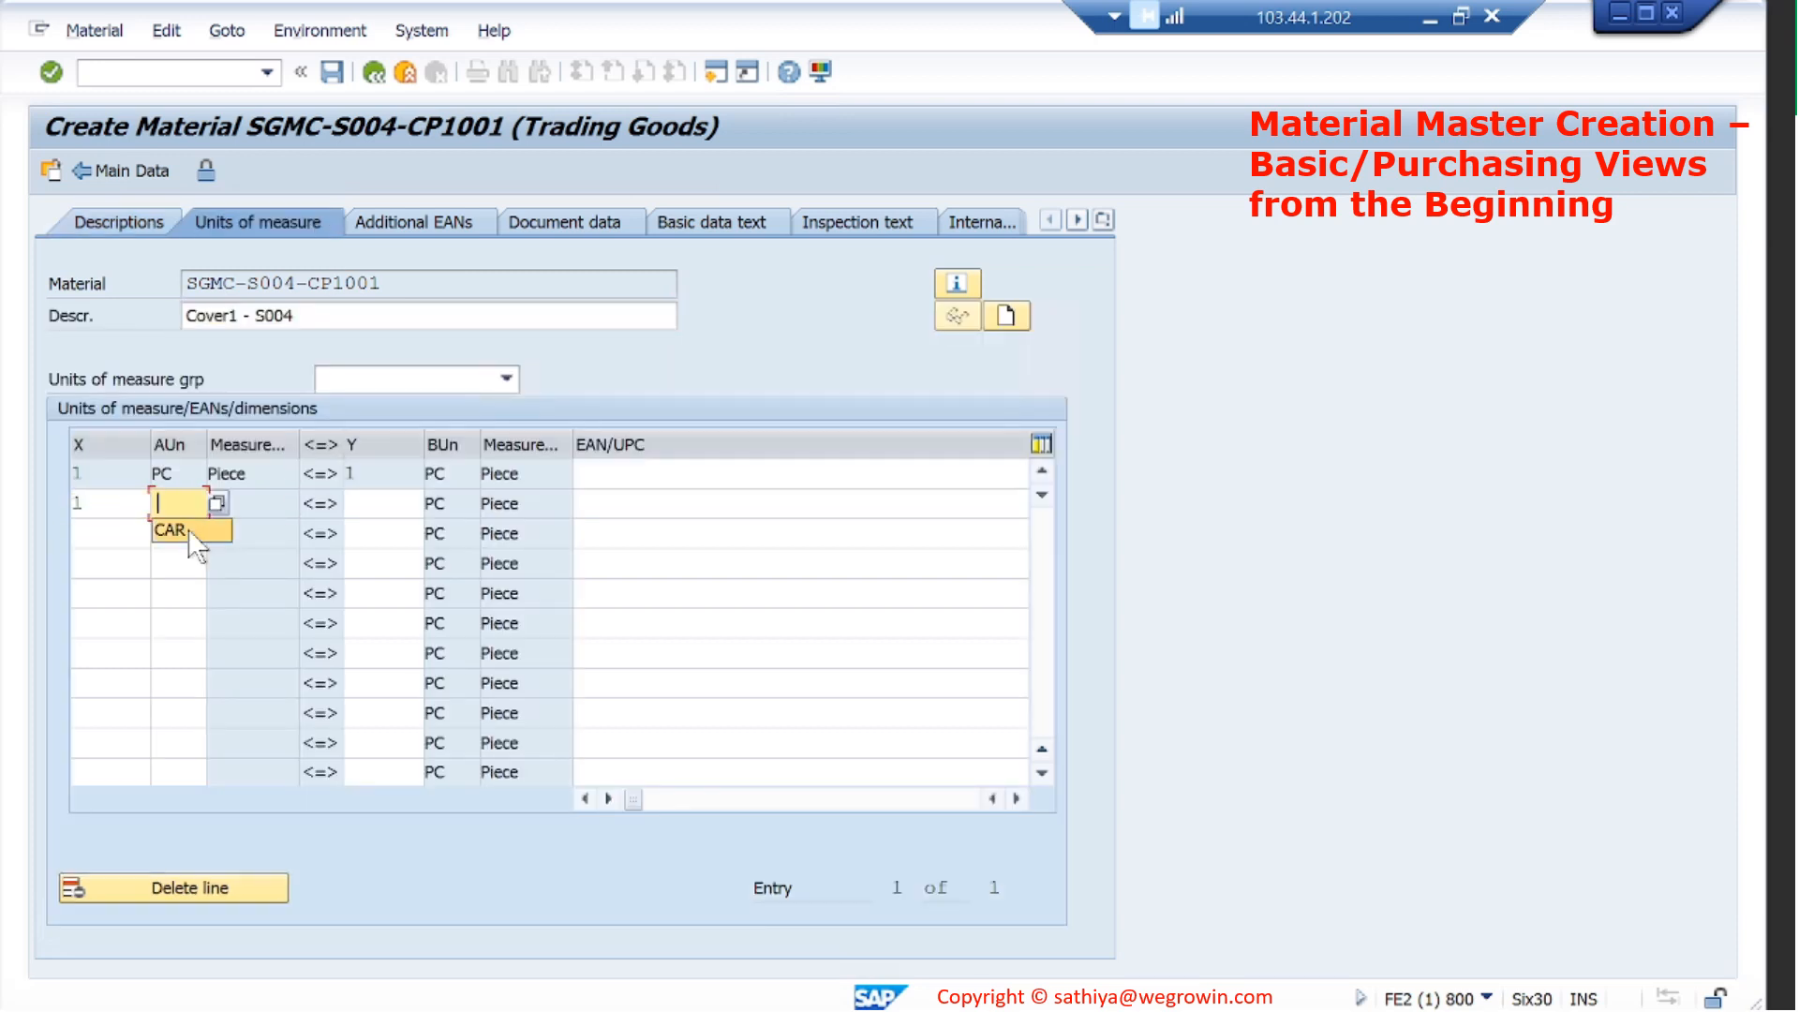
left_click(191, 530)
left_click(354, 506)
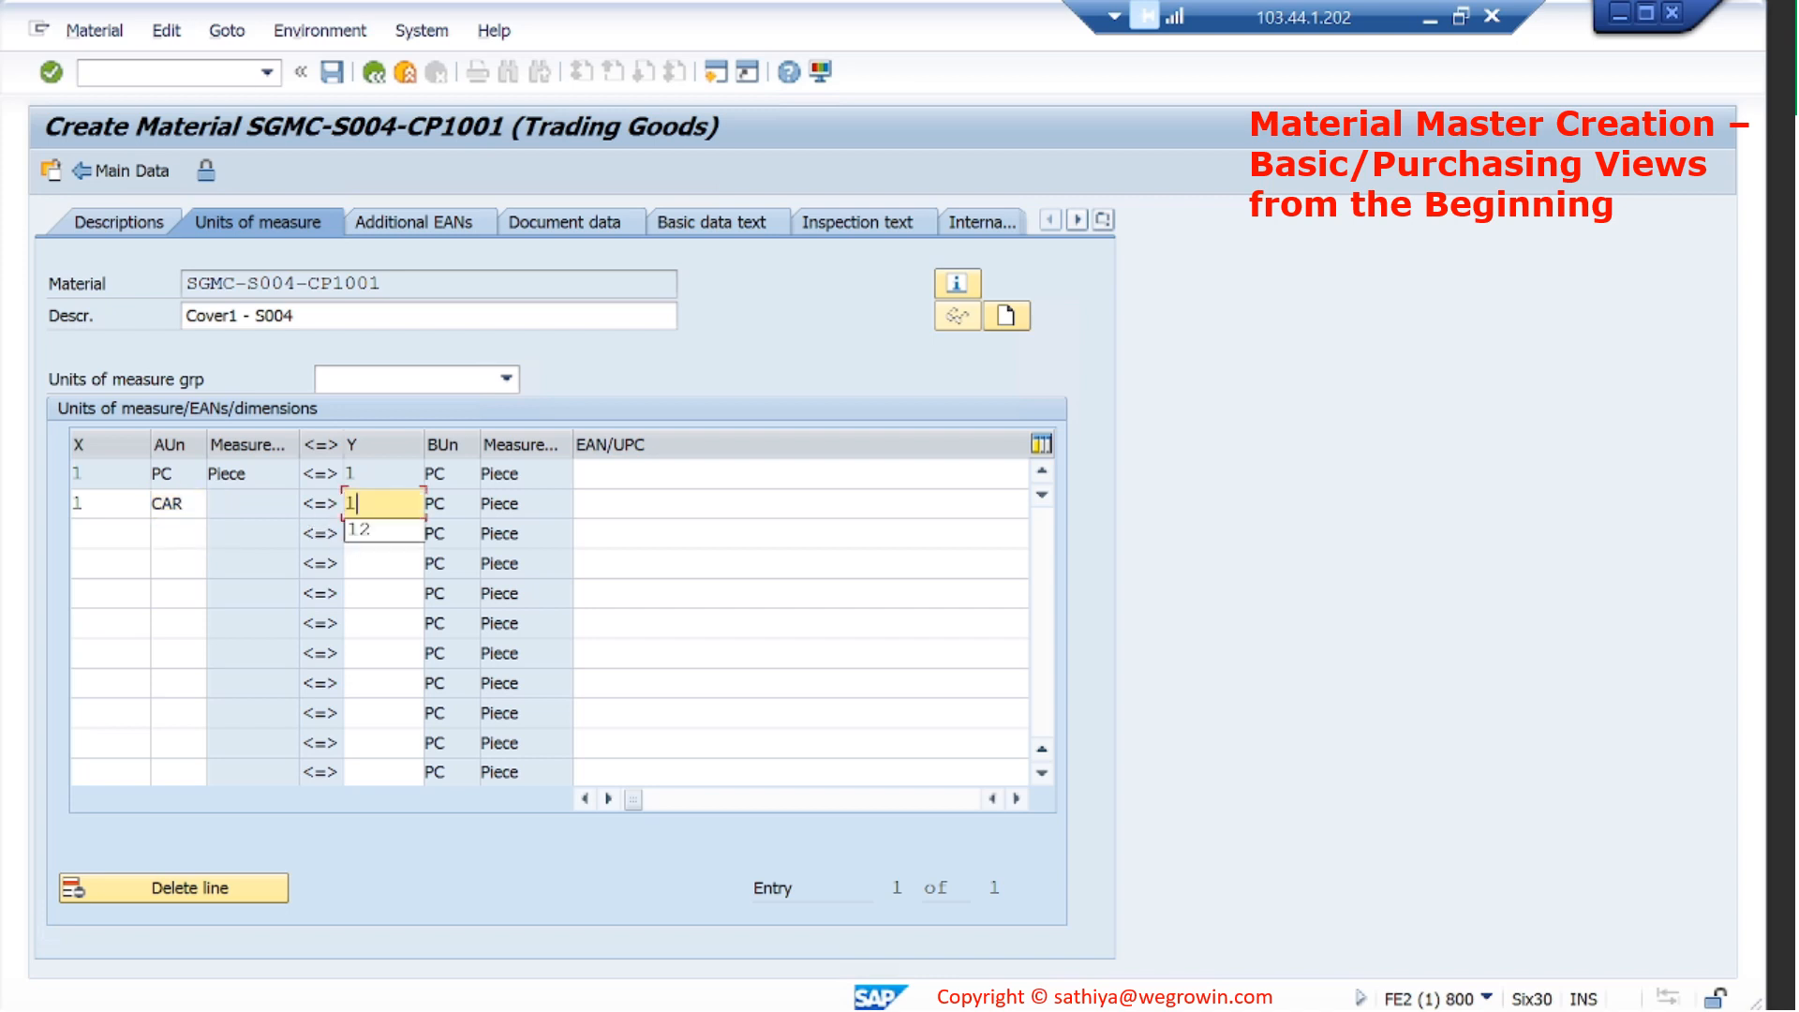
type("12")
key("Return")
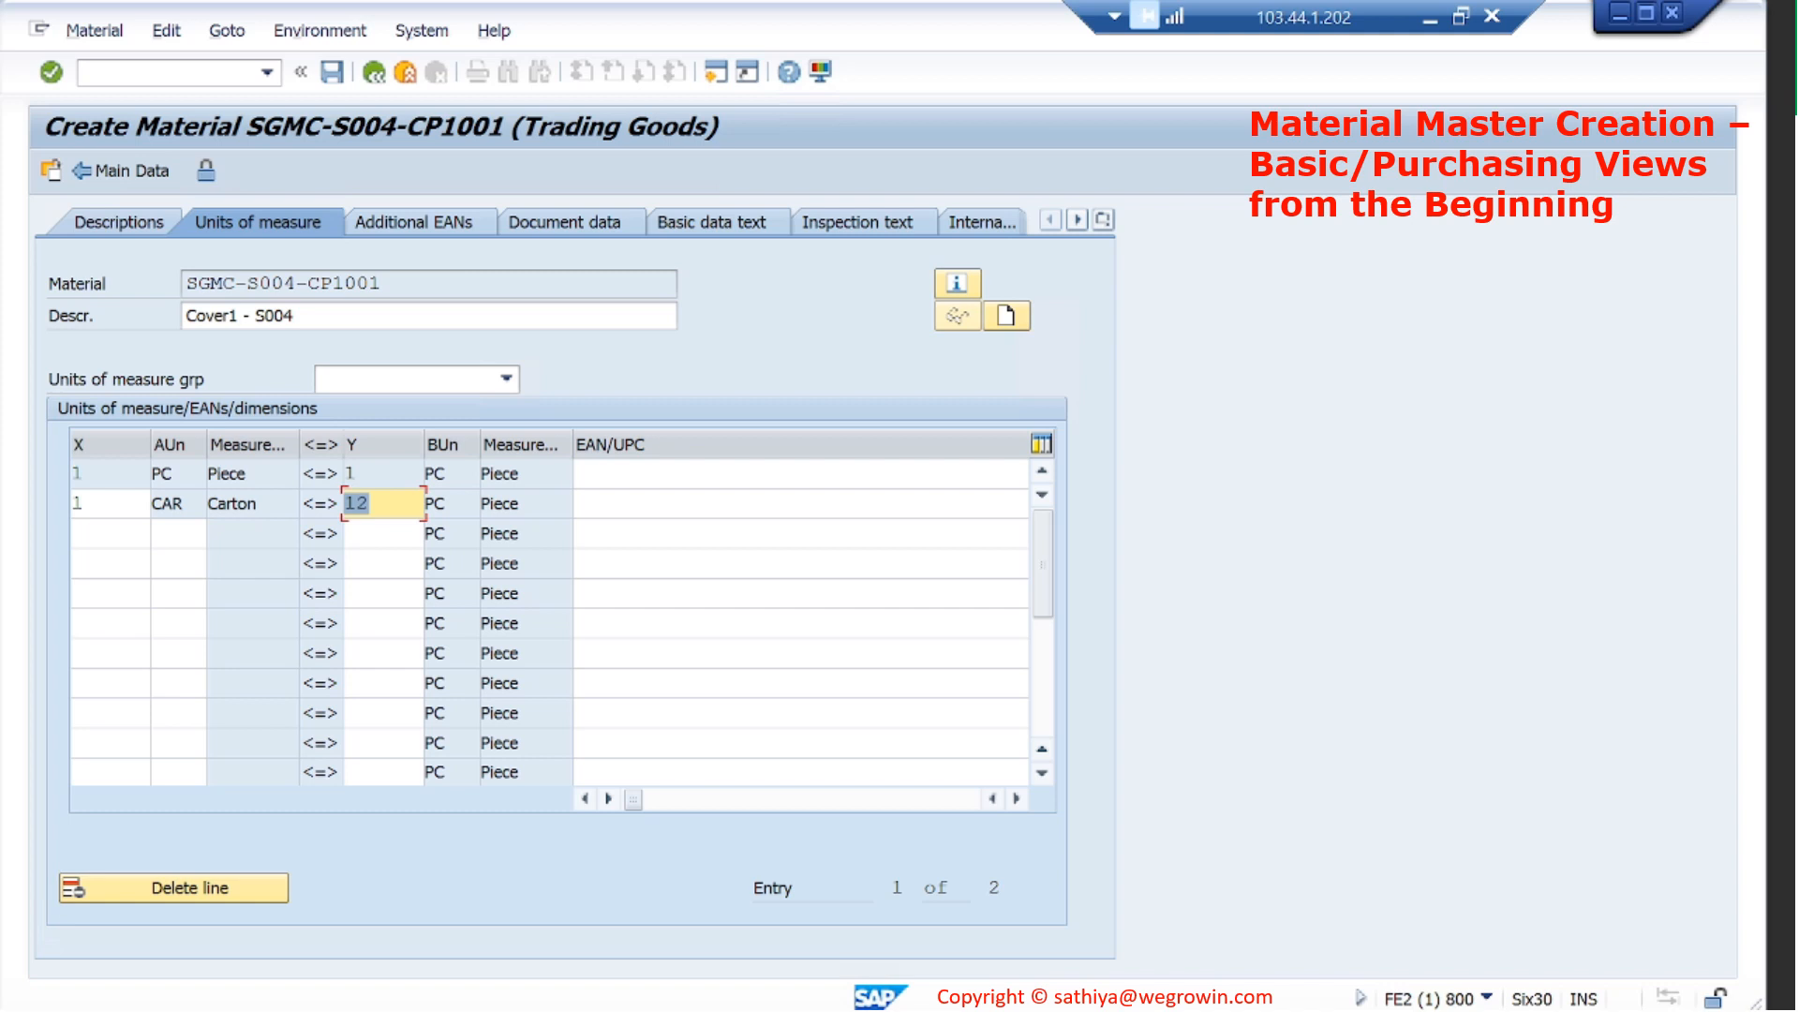
Copy the English basic data text from reference material SGMC-TRNG-CP1001 into the basic data text of SGMC-S004-CP1001.
left_click(745, 215)
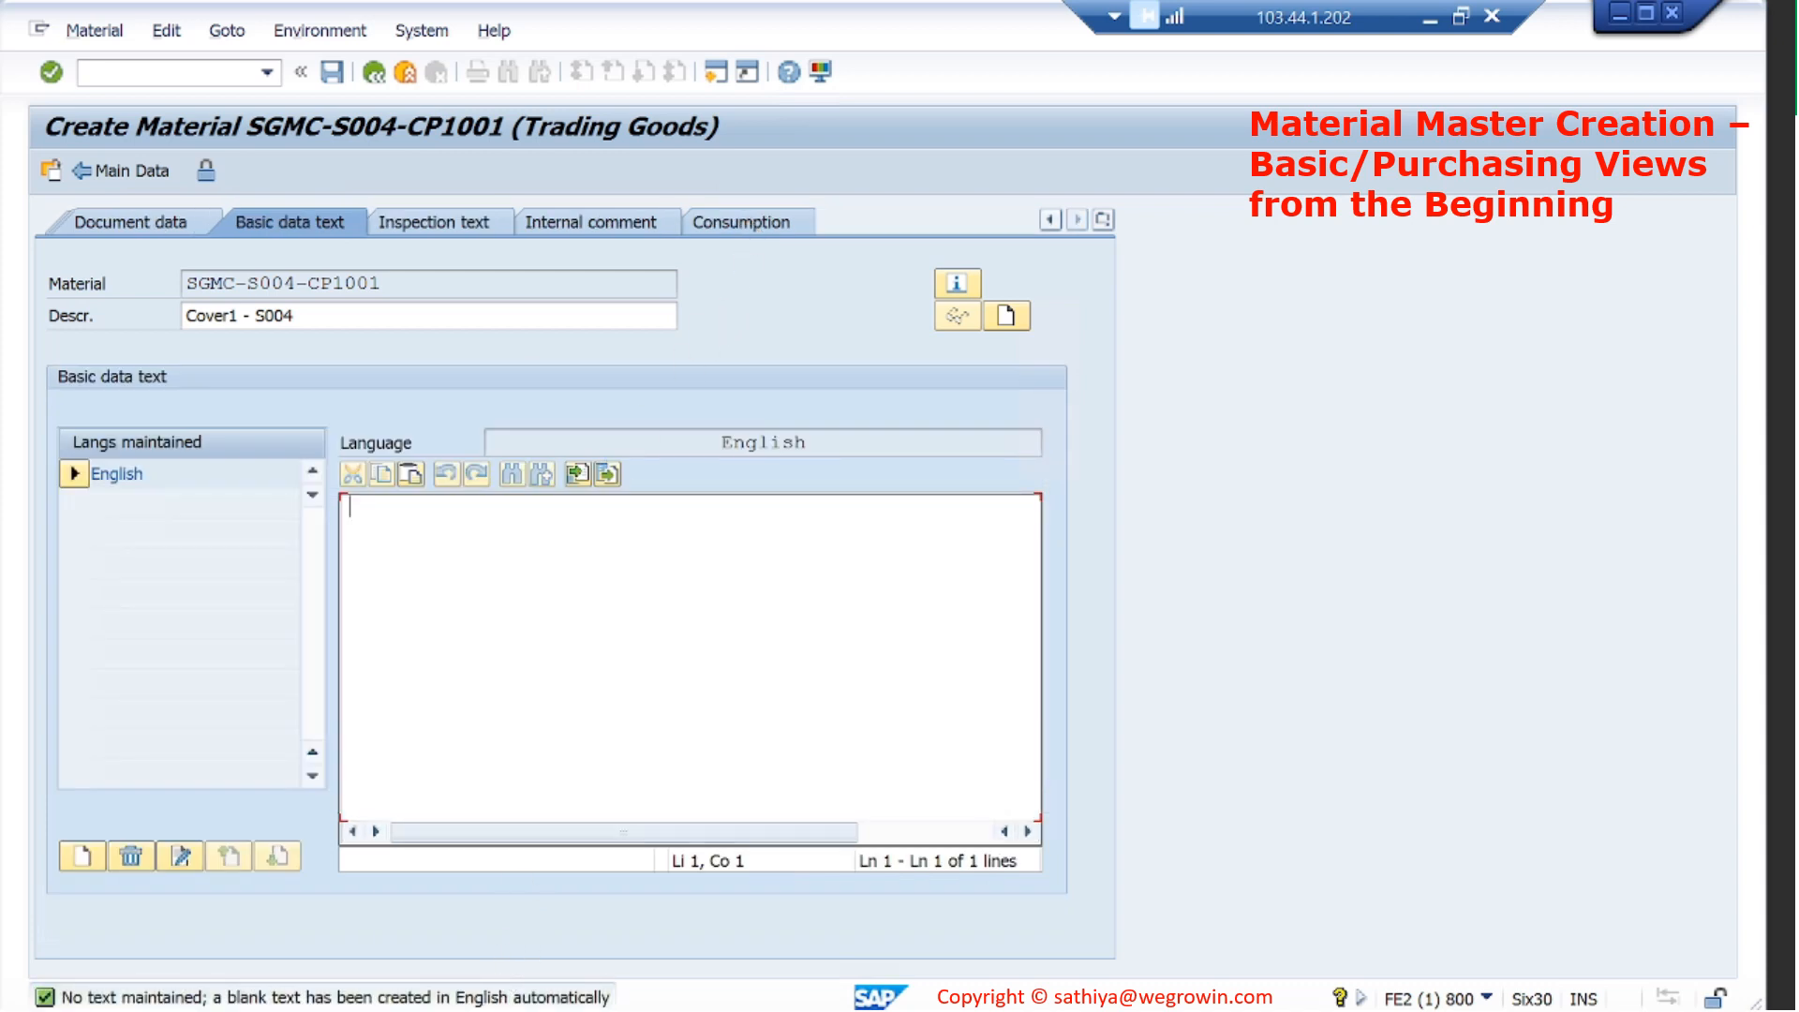
mouse_move(469, 1010)
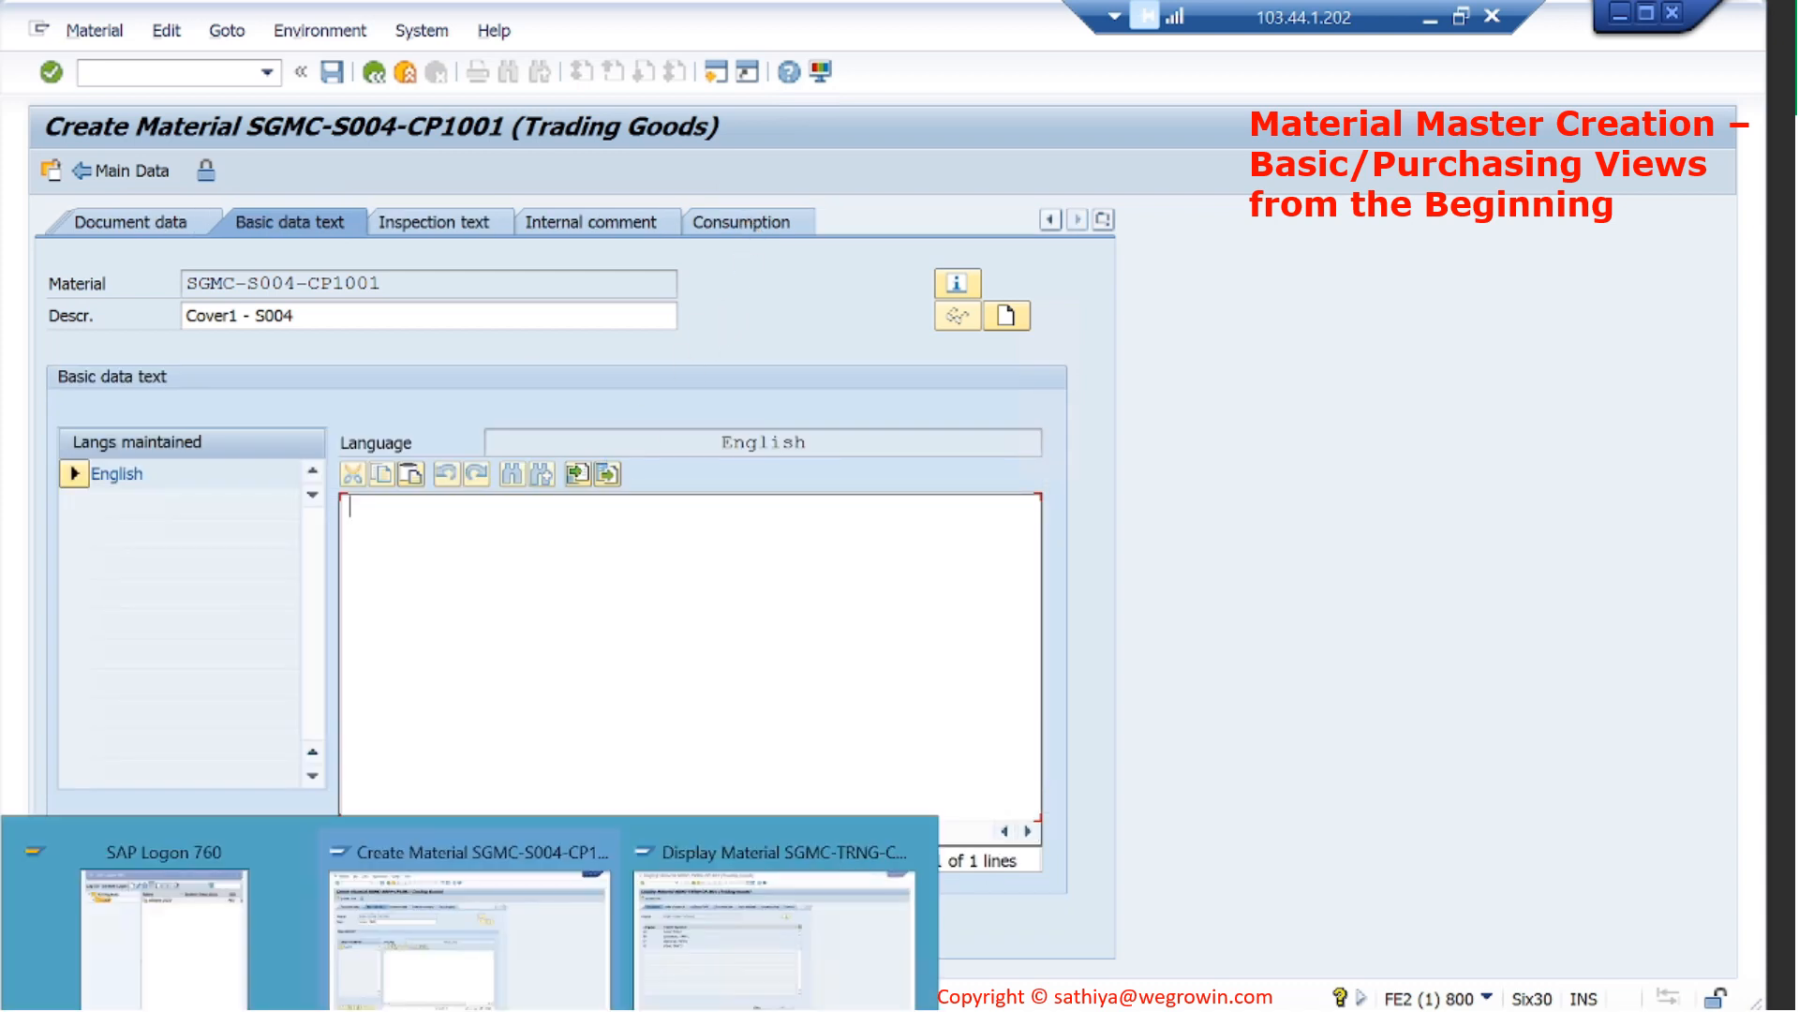
left_click(705, 988)
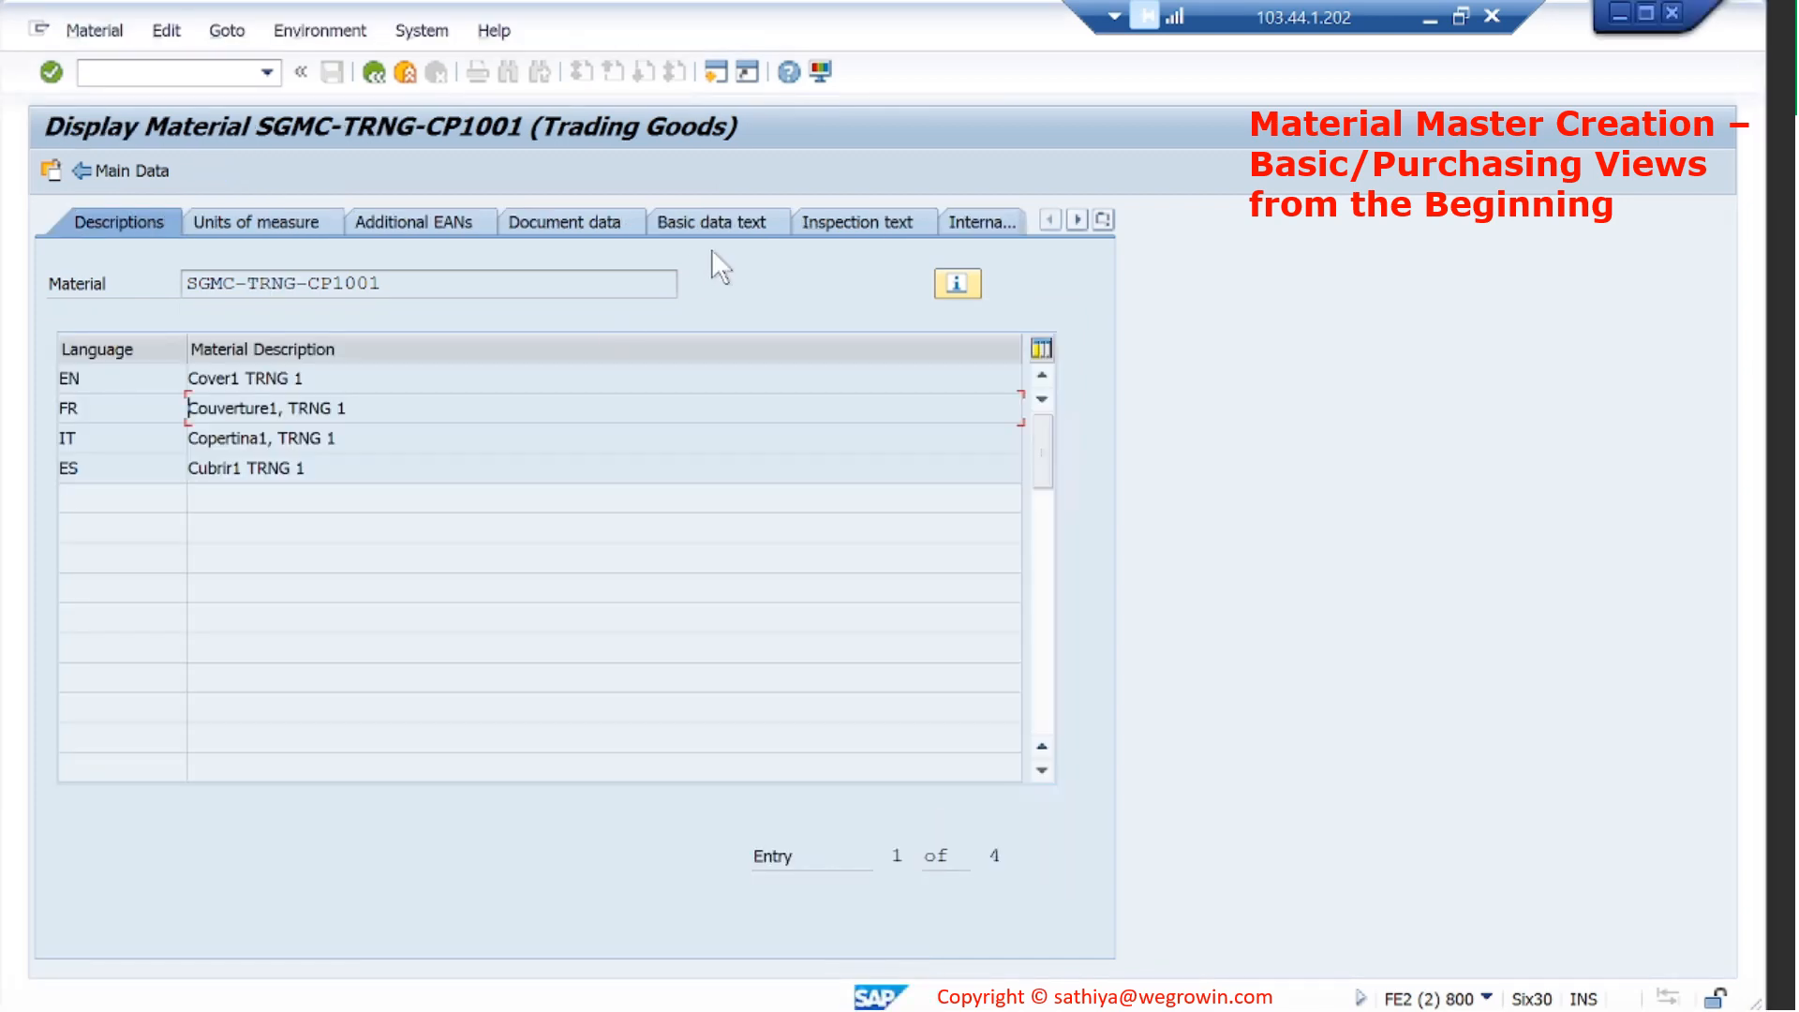
left_click(749, 223)
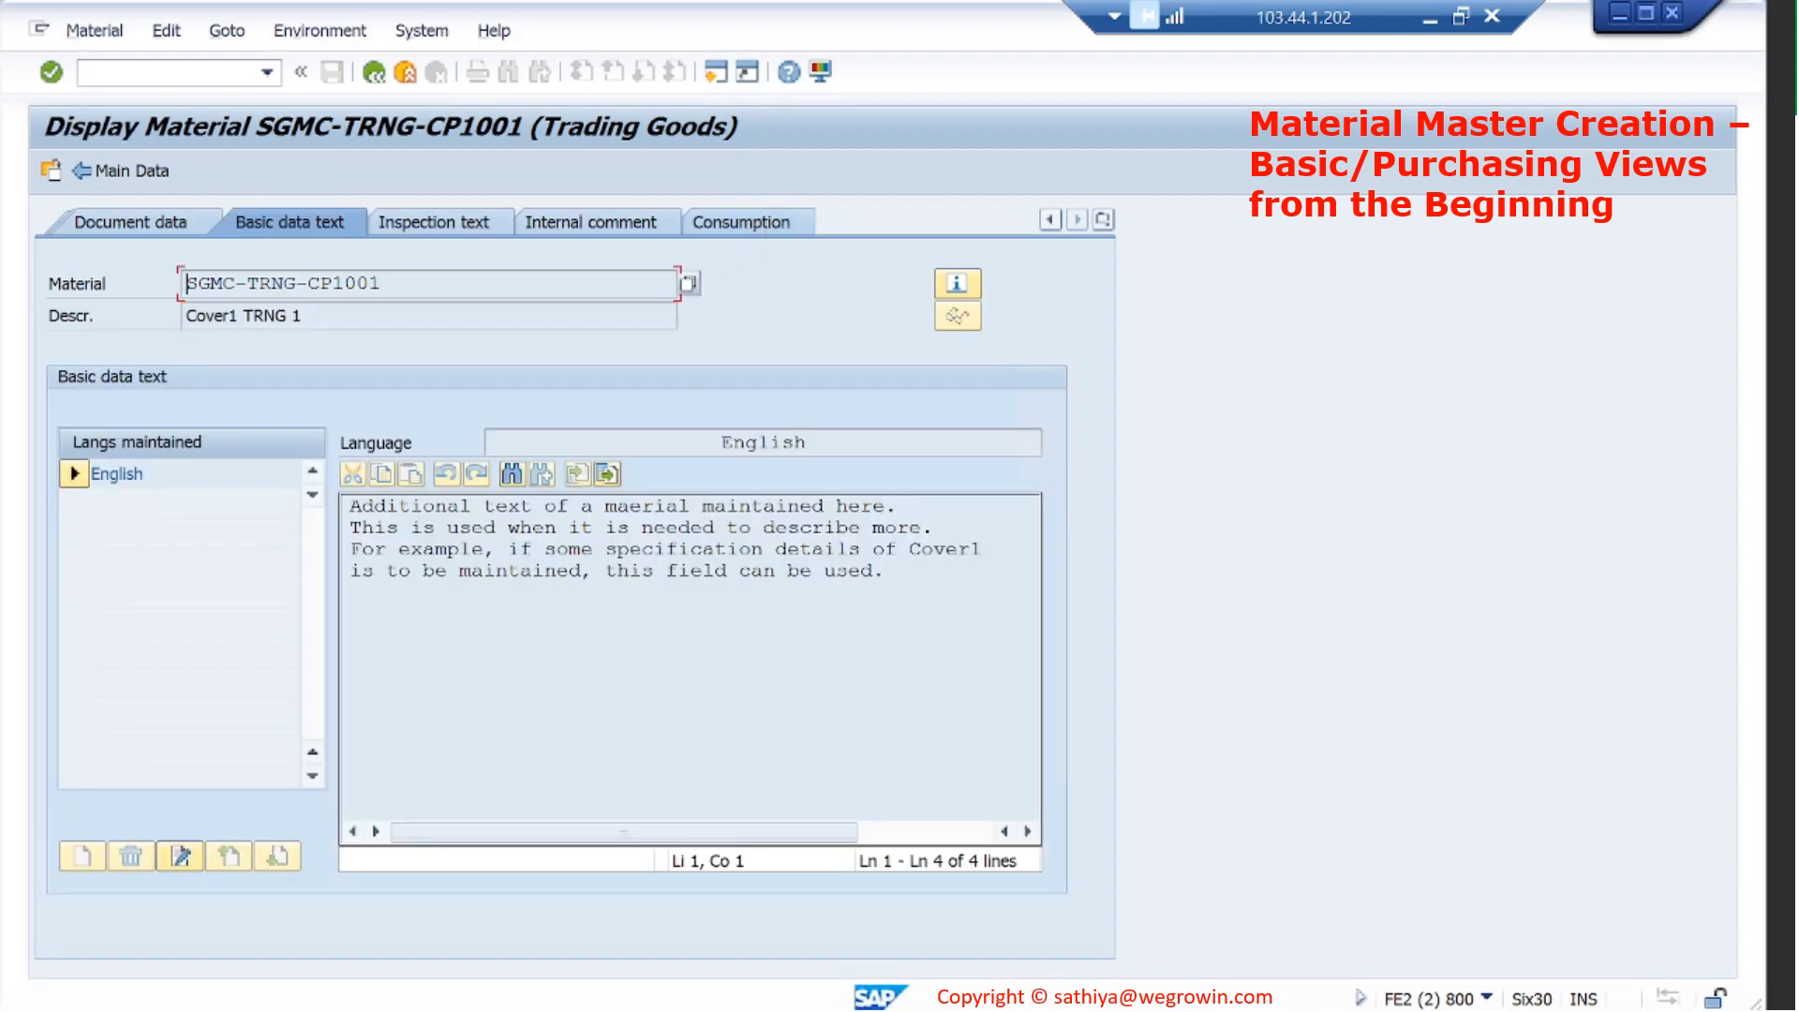
left_click_drag(885, 571, 349, 506)
key("ctrl+c")
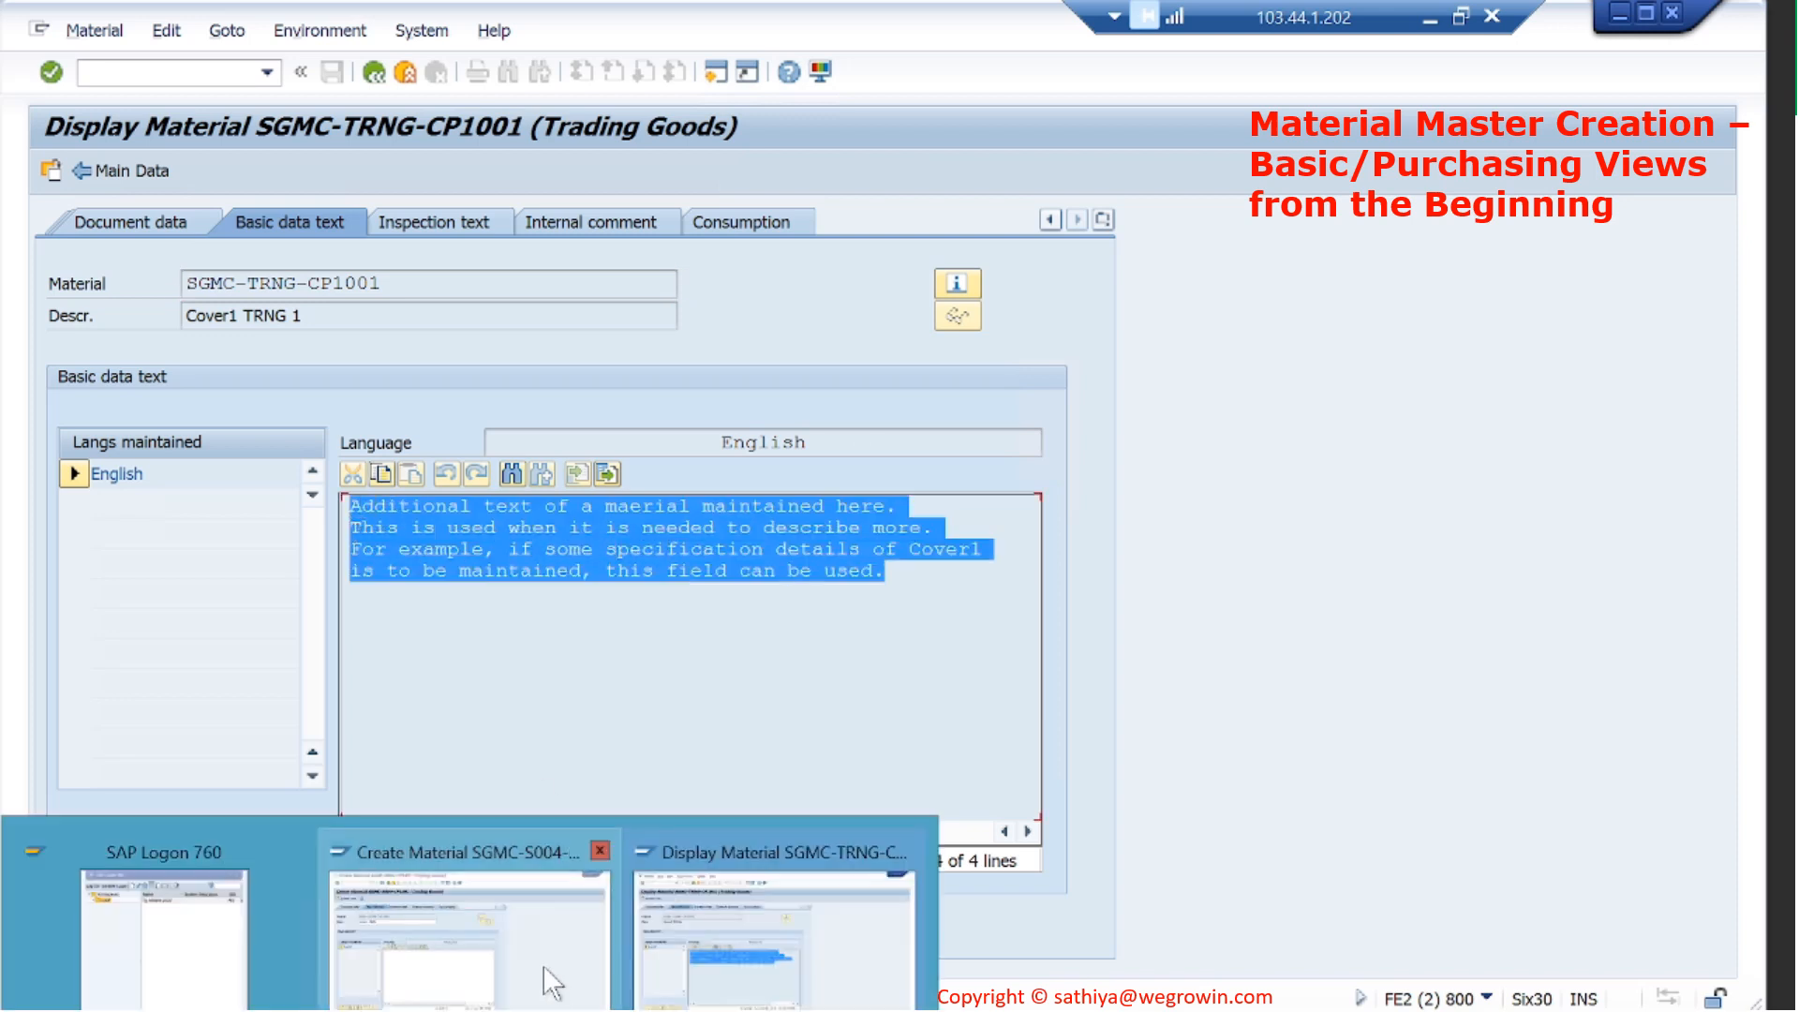
left_click(543, 965)
key("ctrl+v")
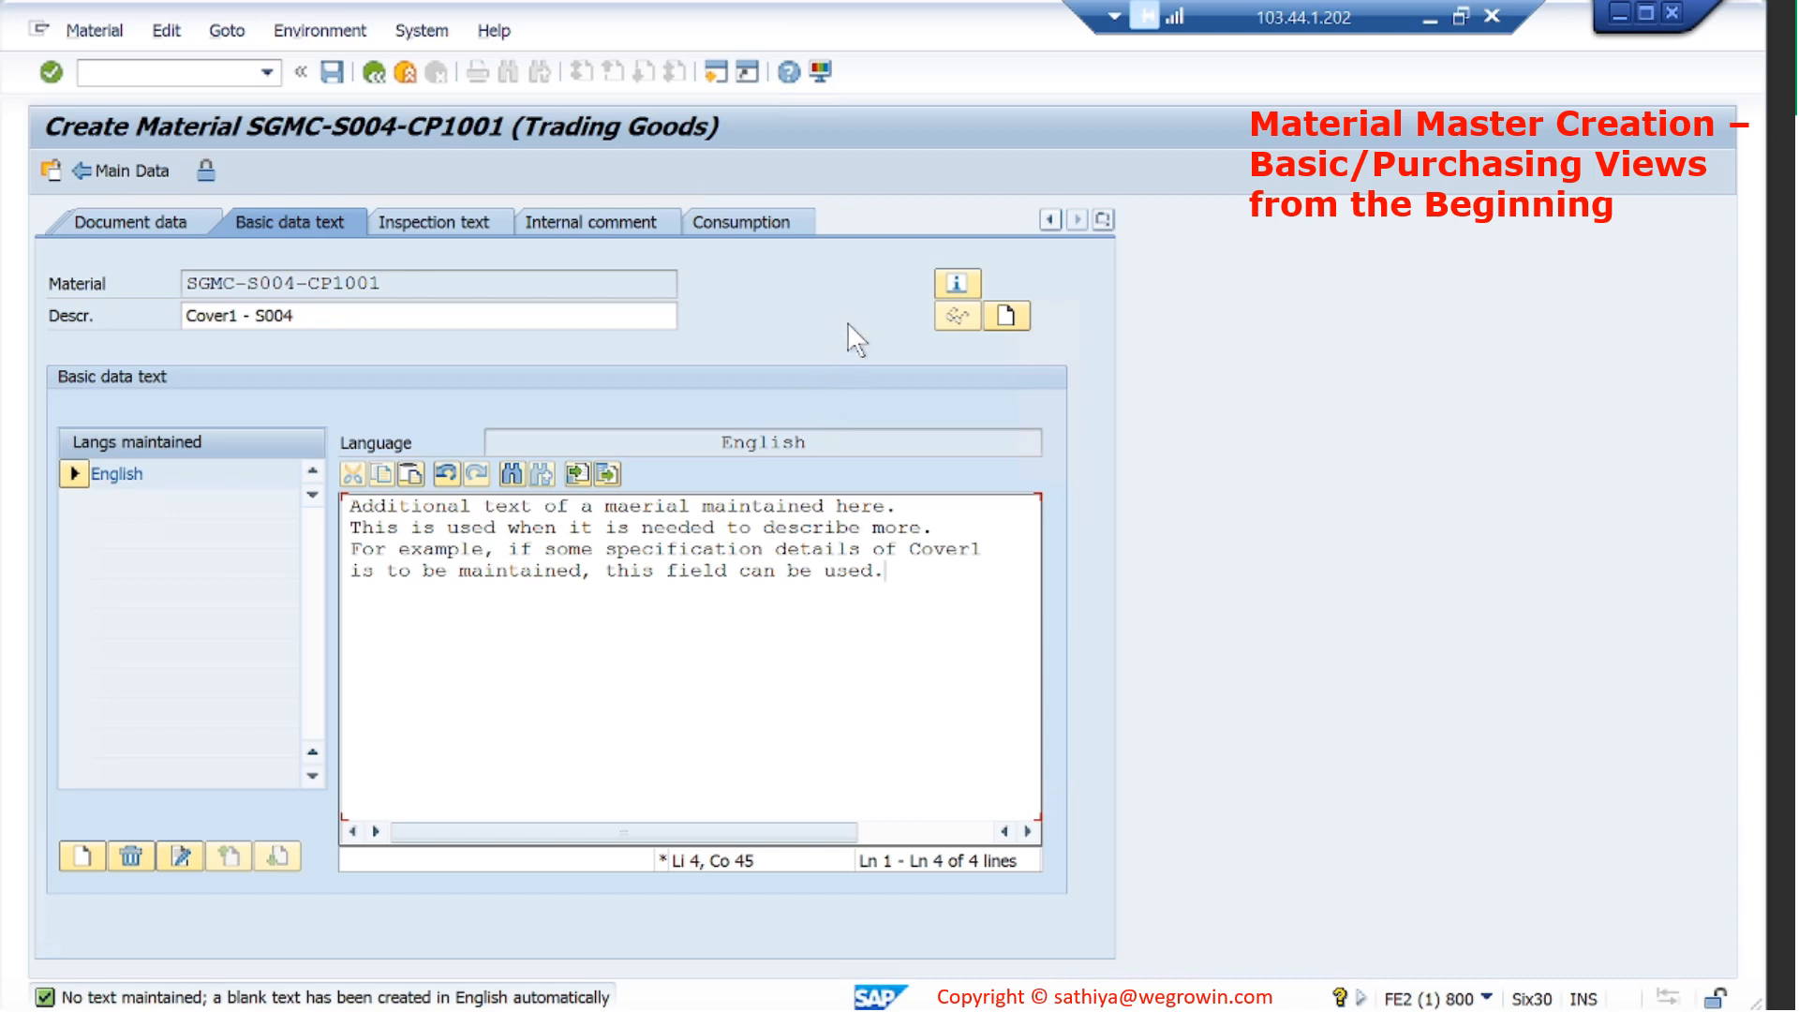
Return from the additional data to the main data and advance past both basic data views to the Purchasing view.
left_click(148, 161)
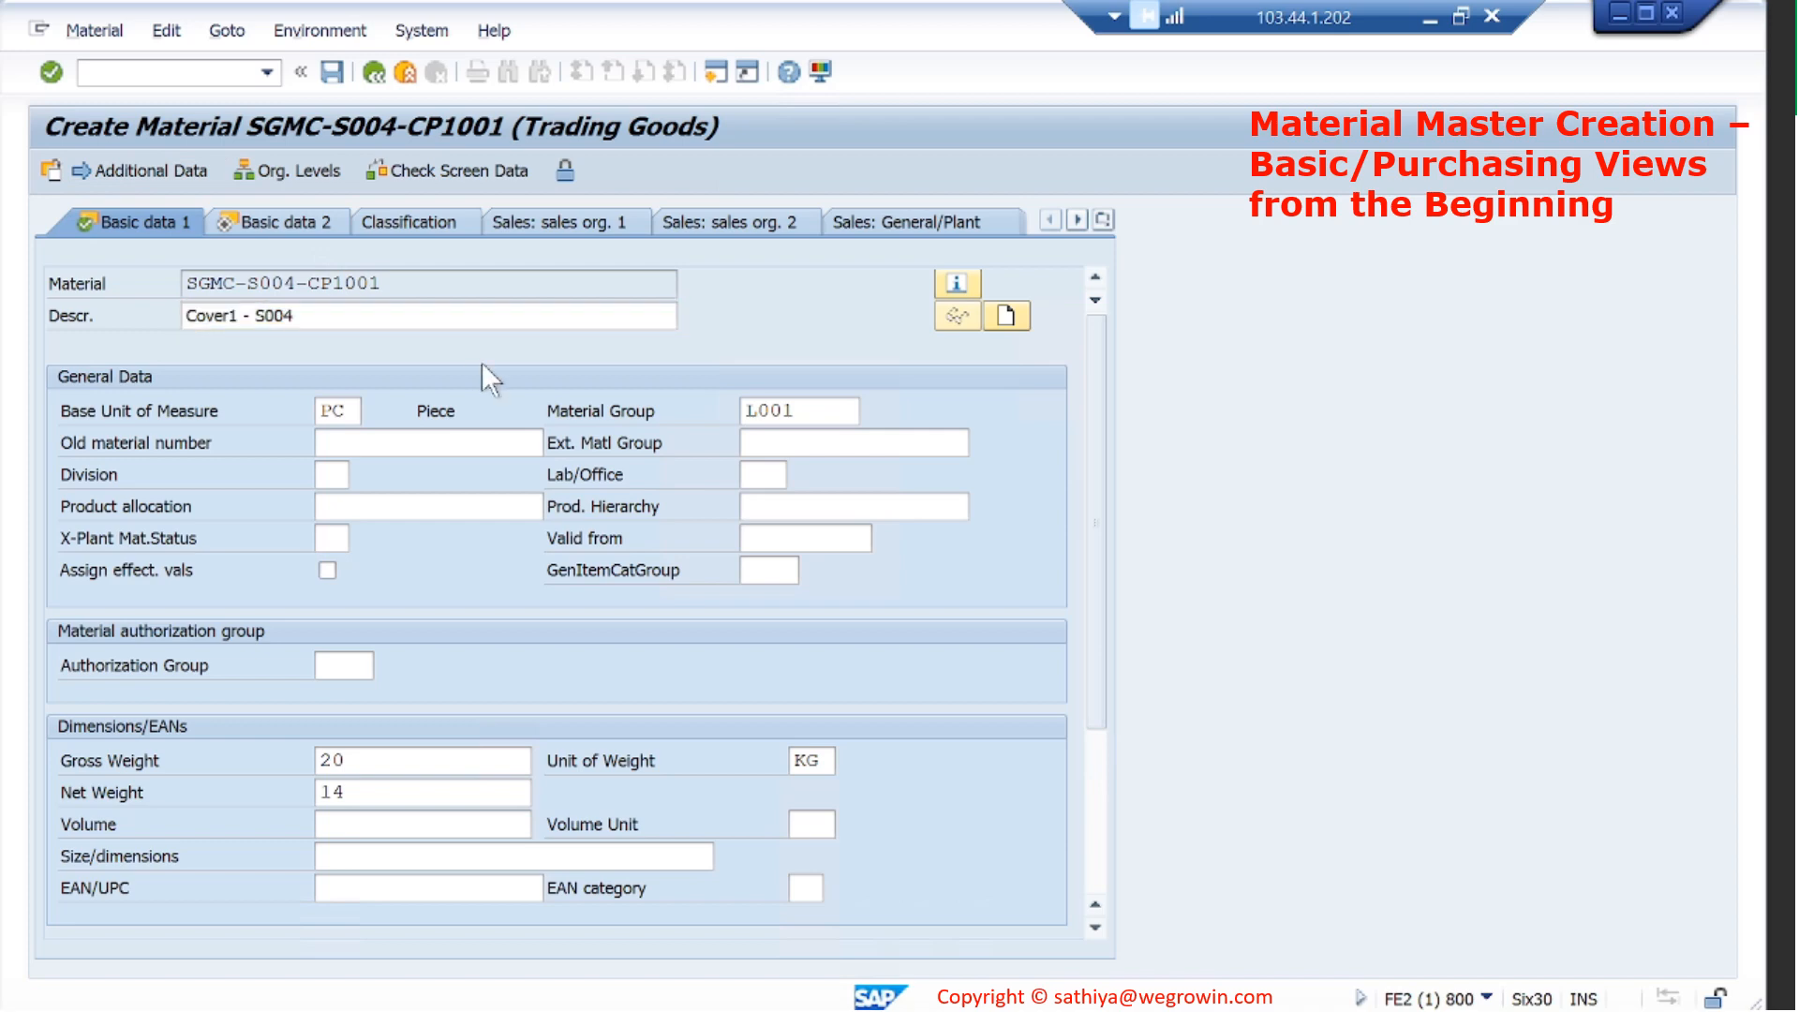
key("Return")
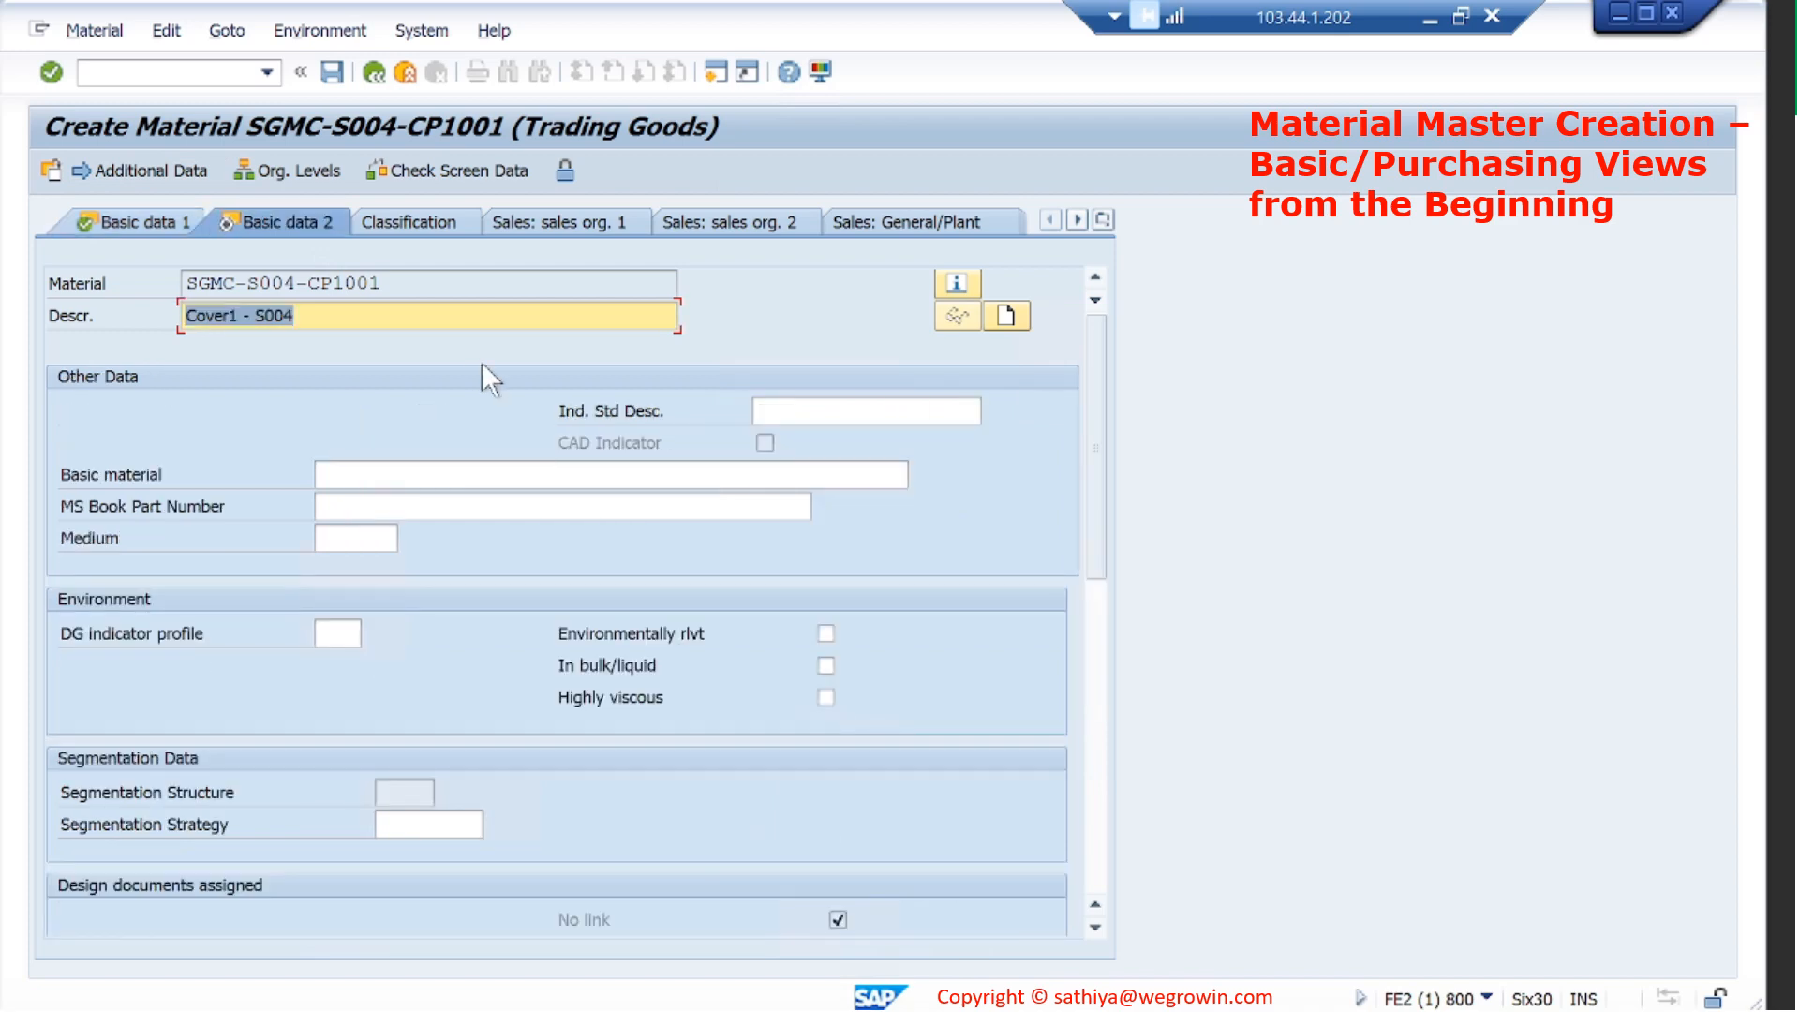
key("Return")
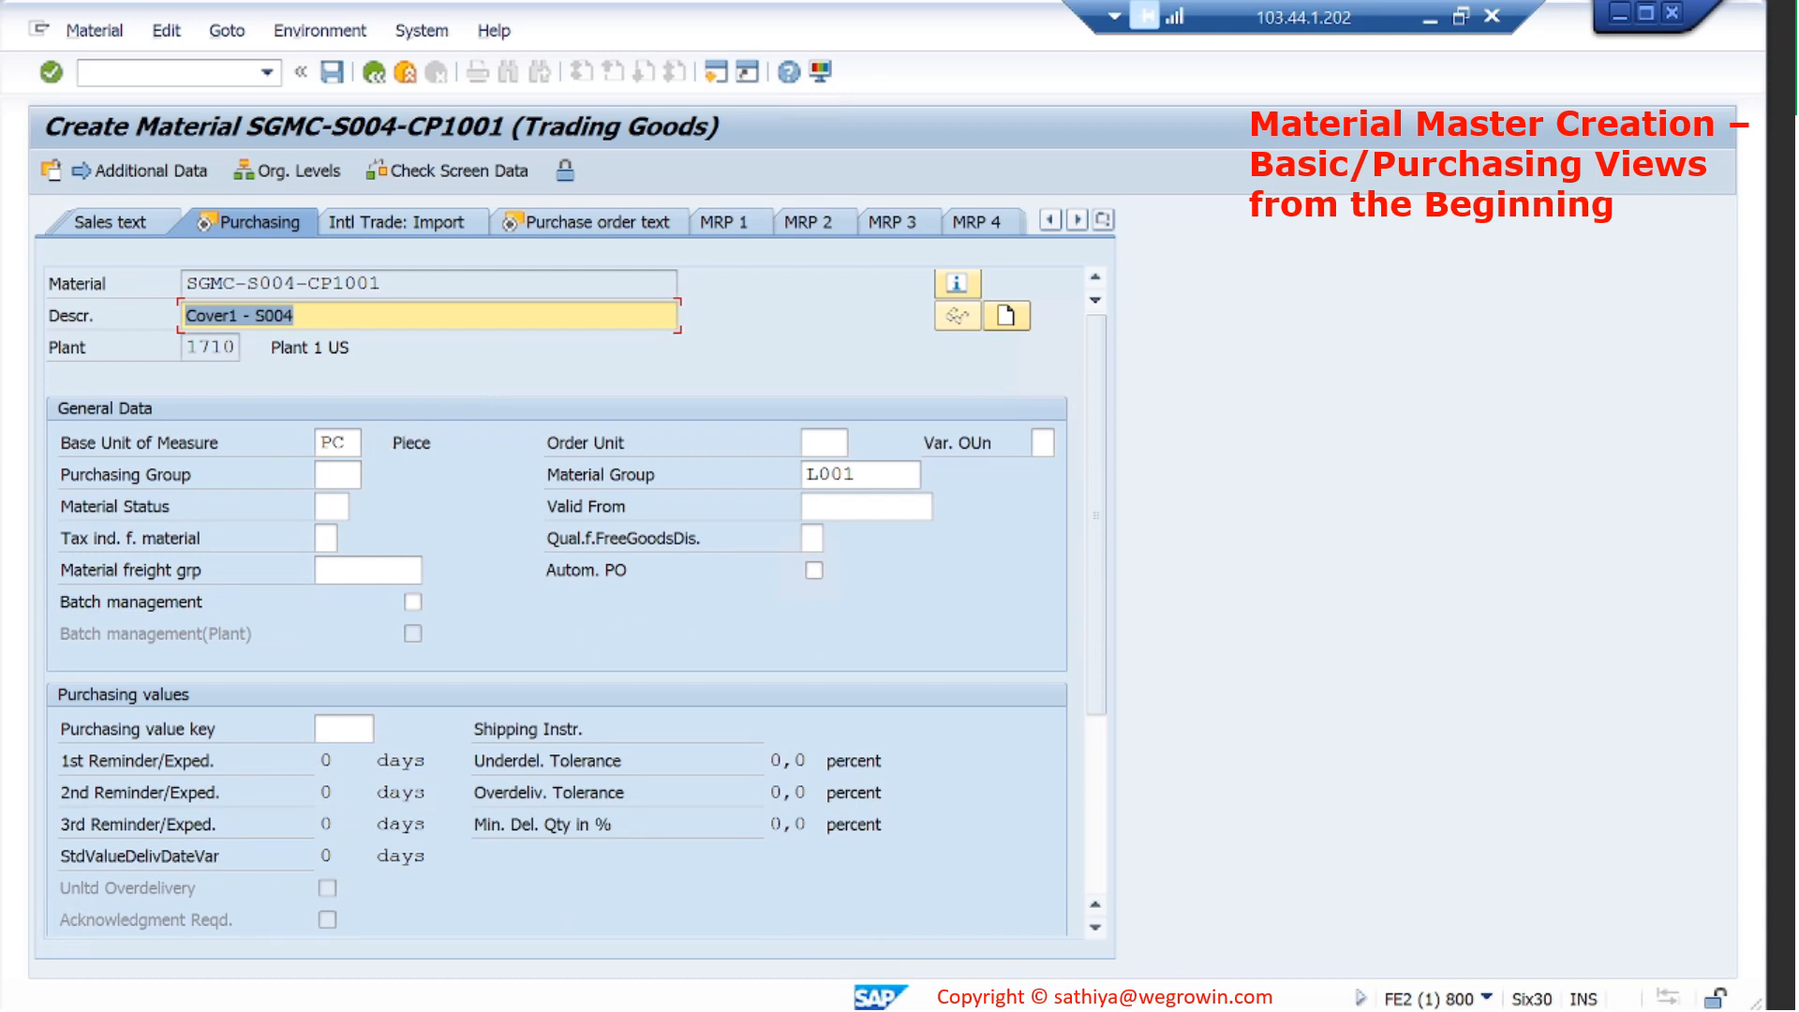
key("End")
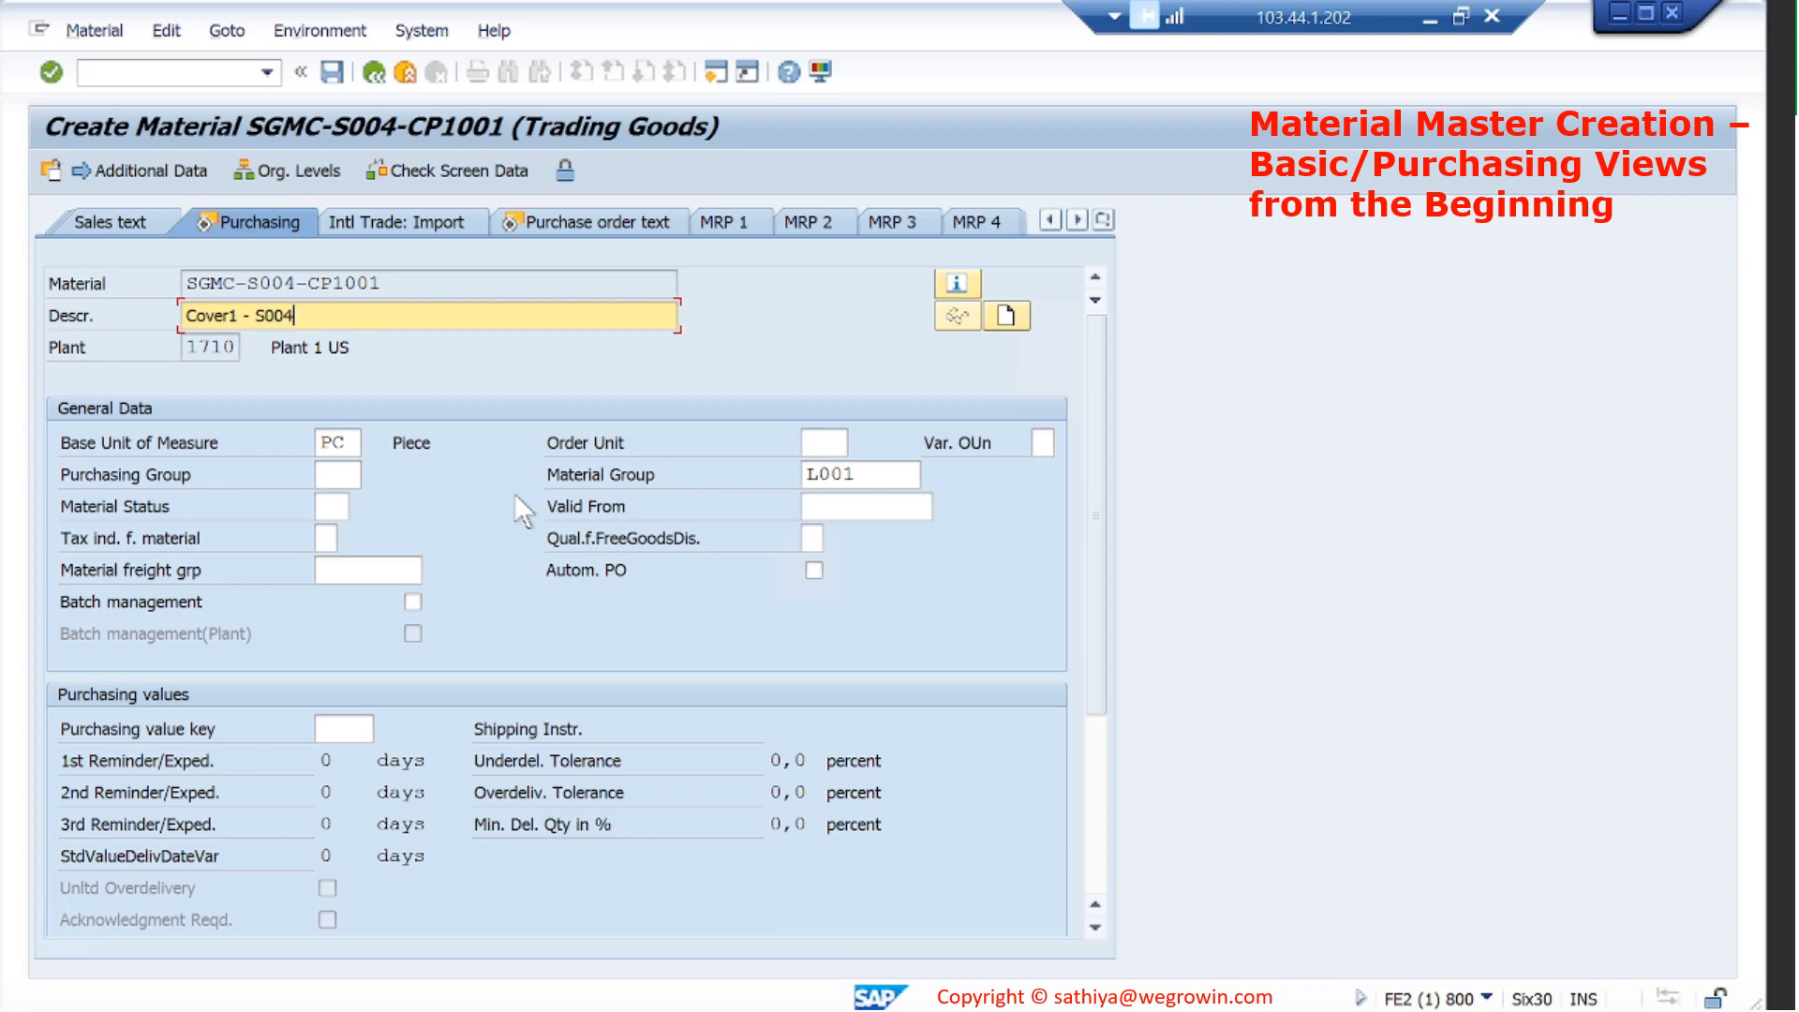
Look up the available purchasing groups and set the material's purchasing group to 001.
left_click(338, 475)
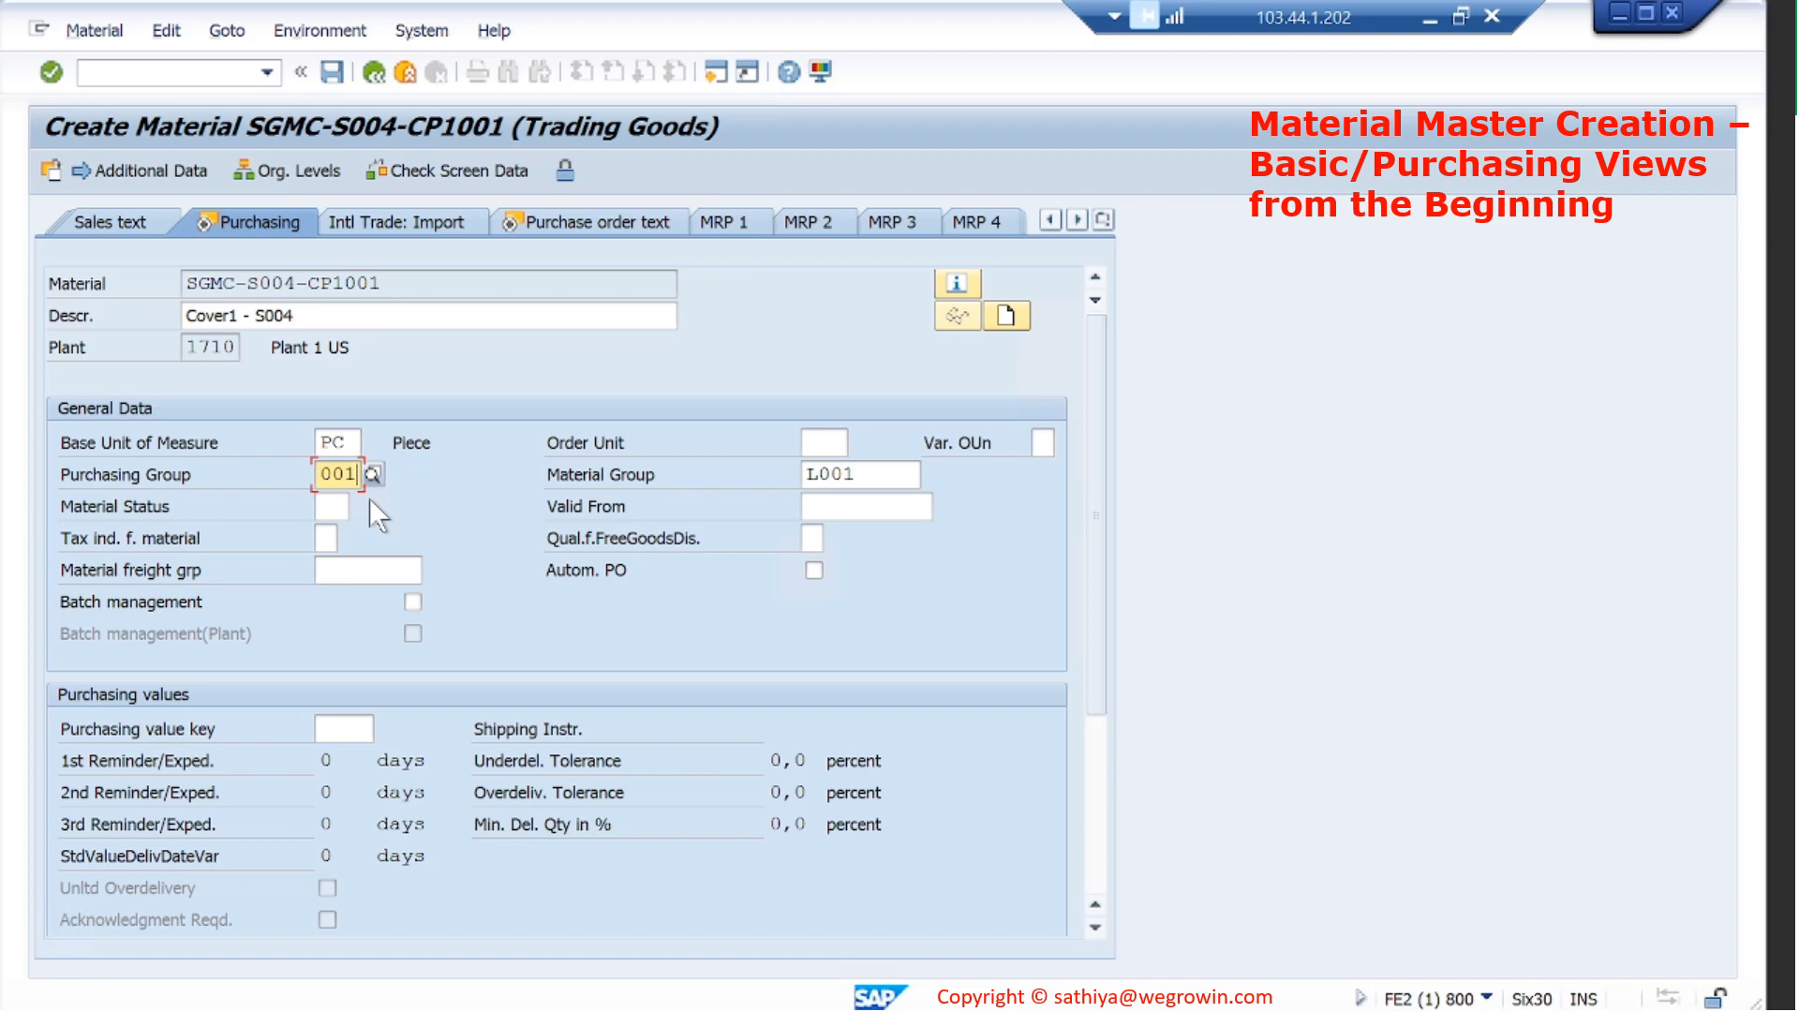
key("BackSpace")
key("BackSpace")
key("BackSpace")
left_click(374, 474)
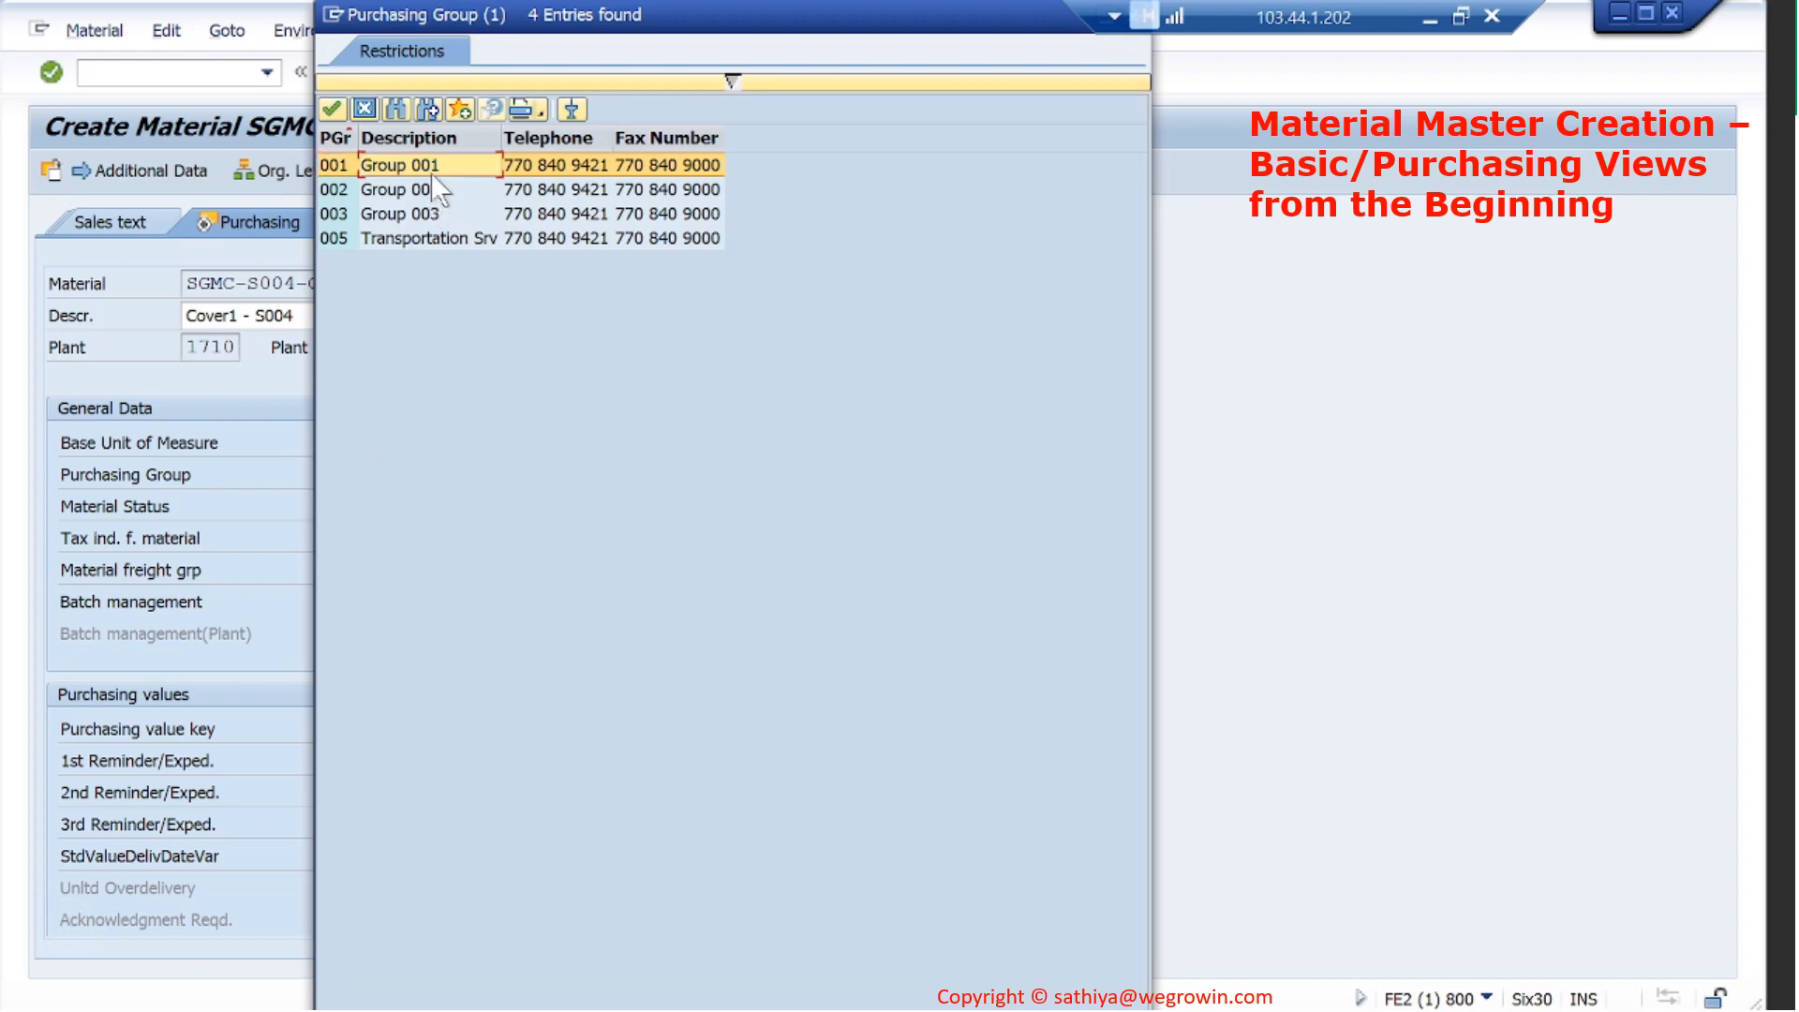
key("Escape")
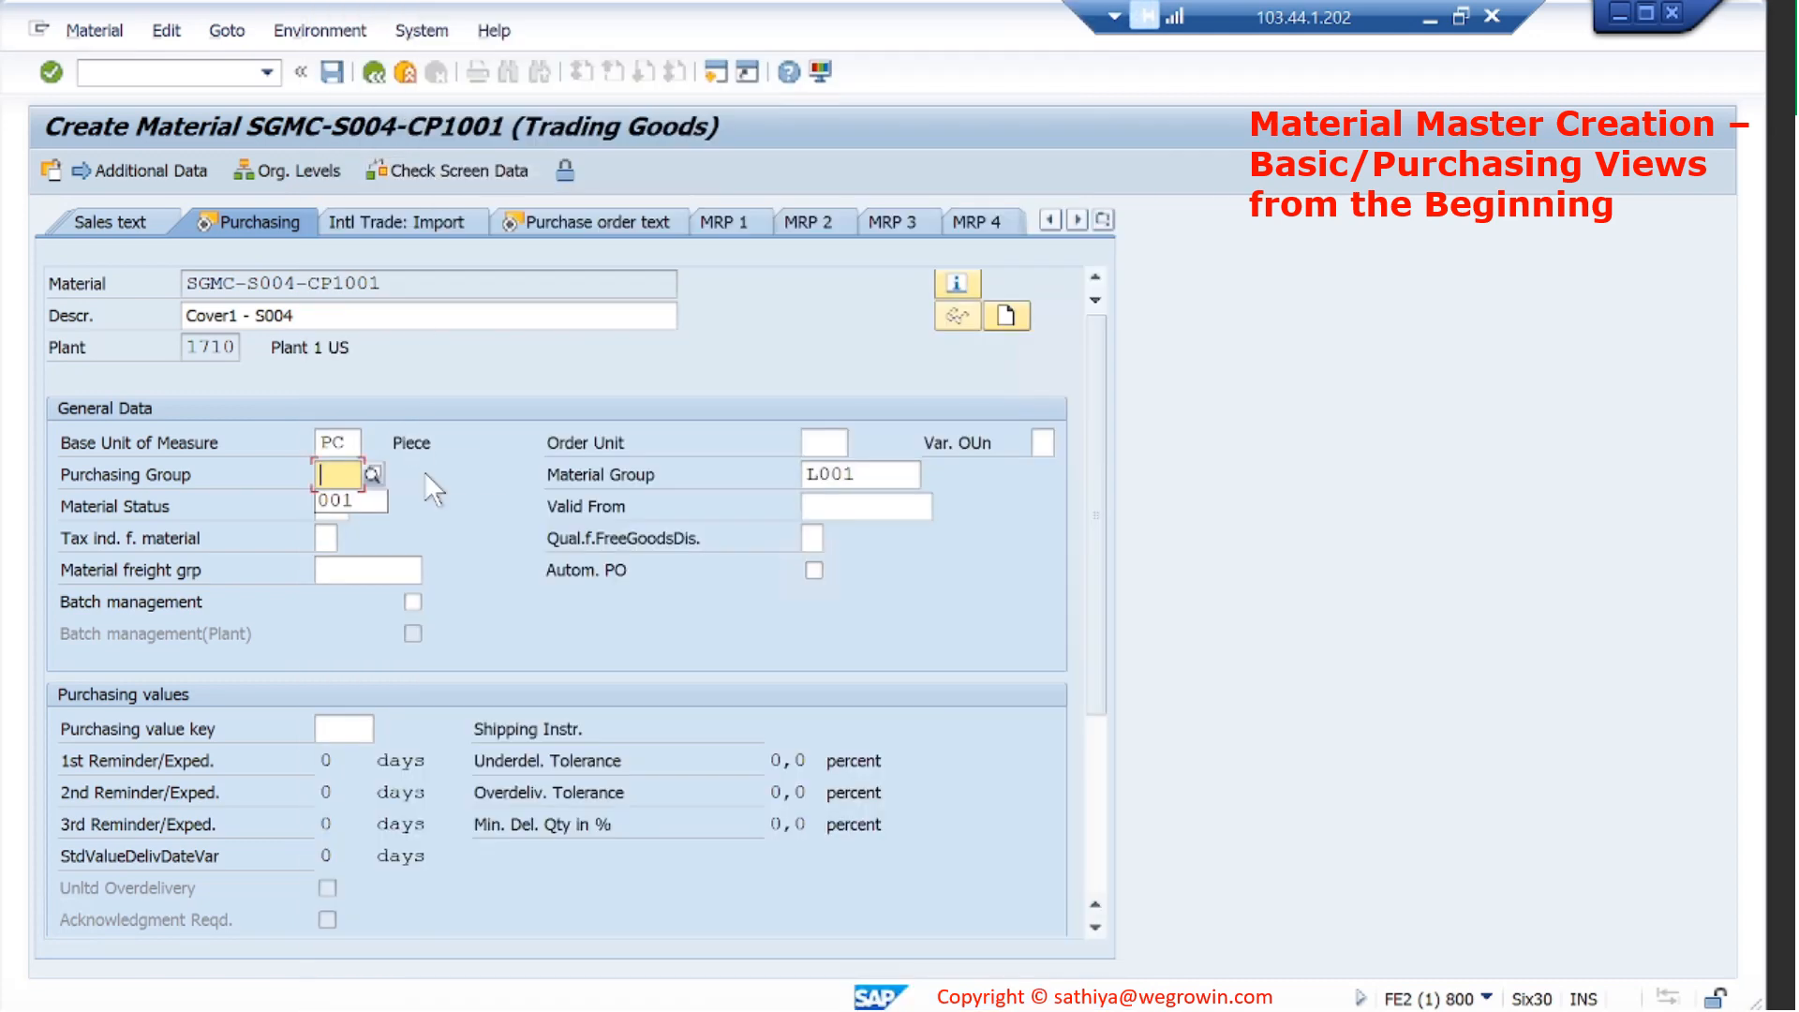
left_click(343, 475)
left_click(347, 497)
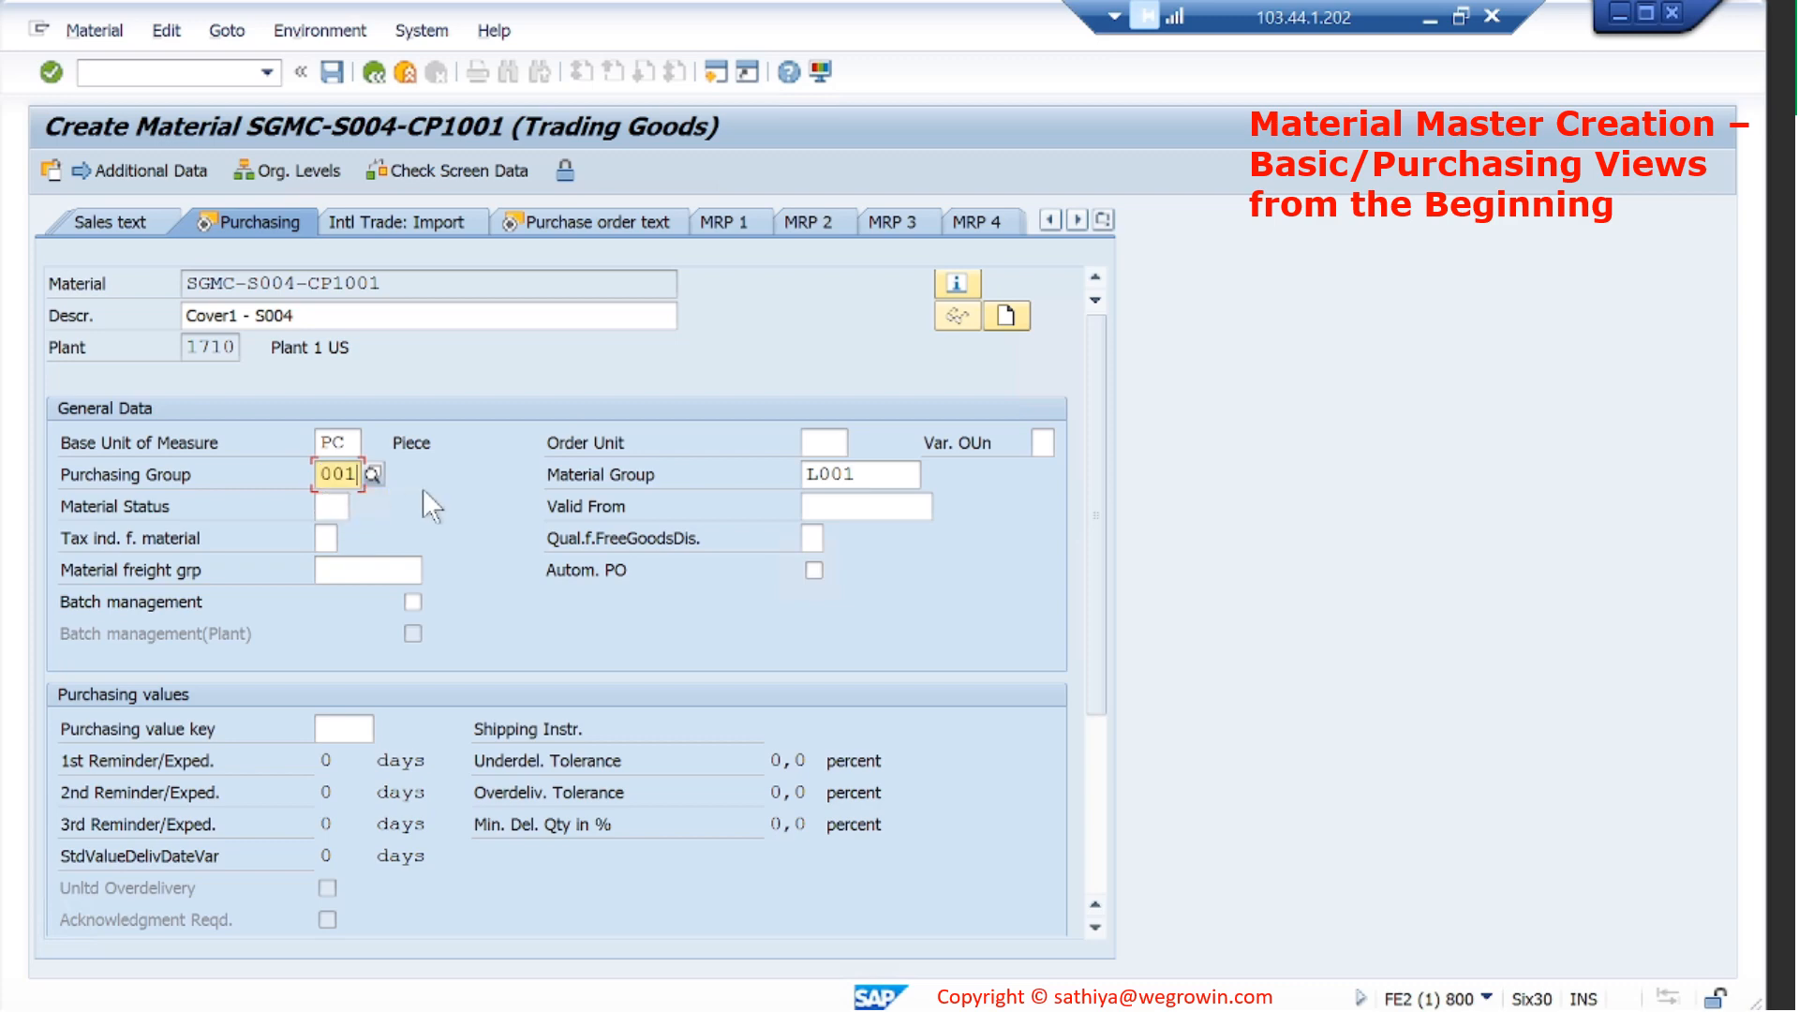
Enable automatic PO for the material and set its purchasing value key to 1.
left_click(813, 571)
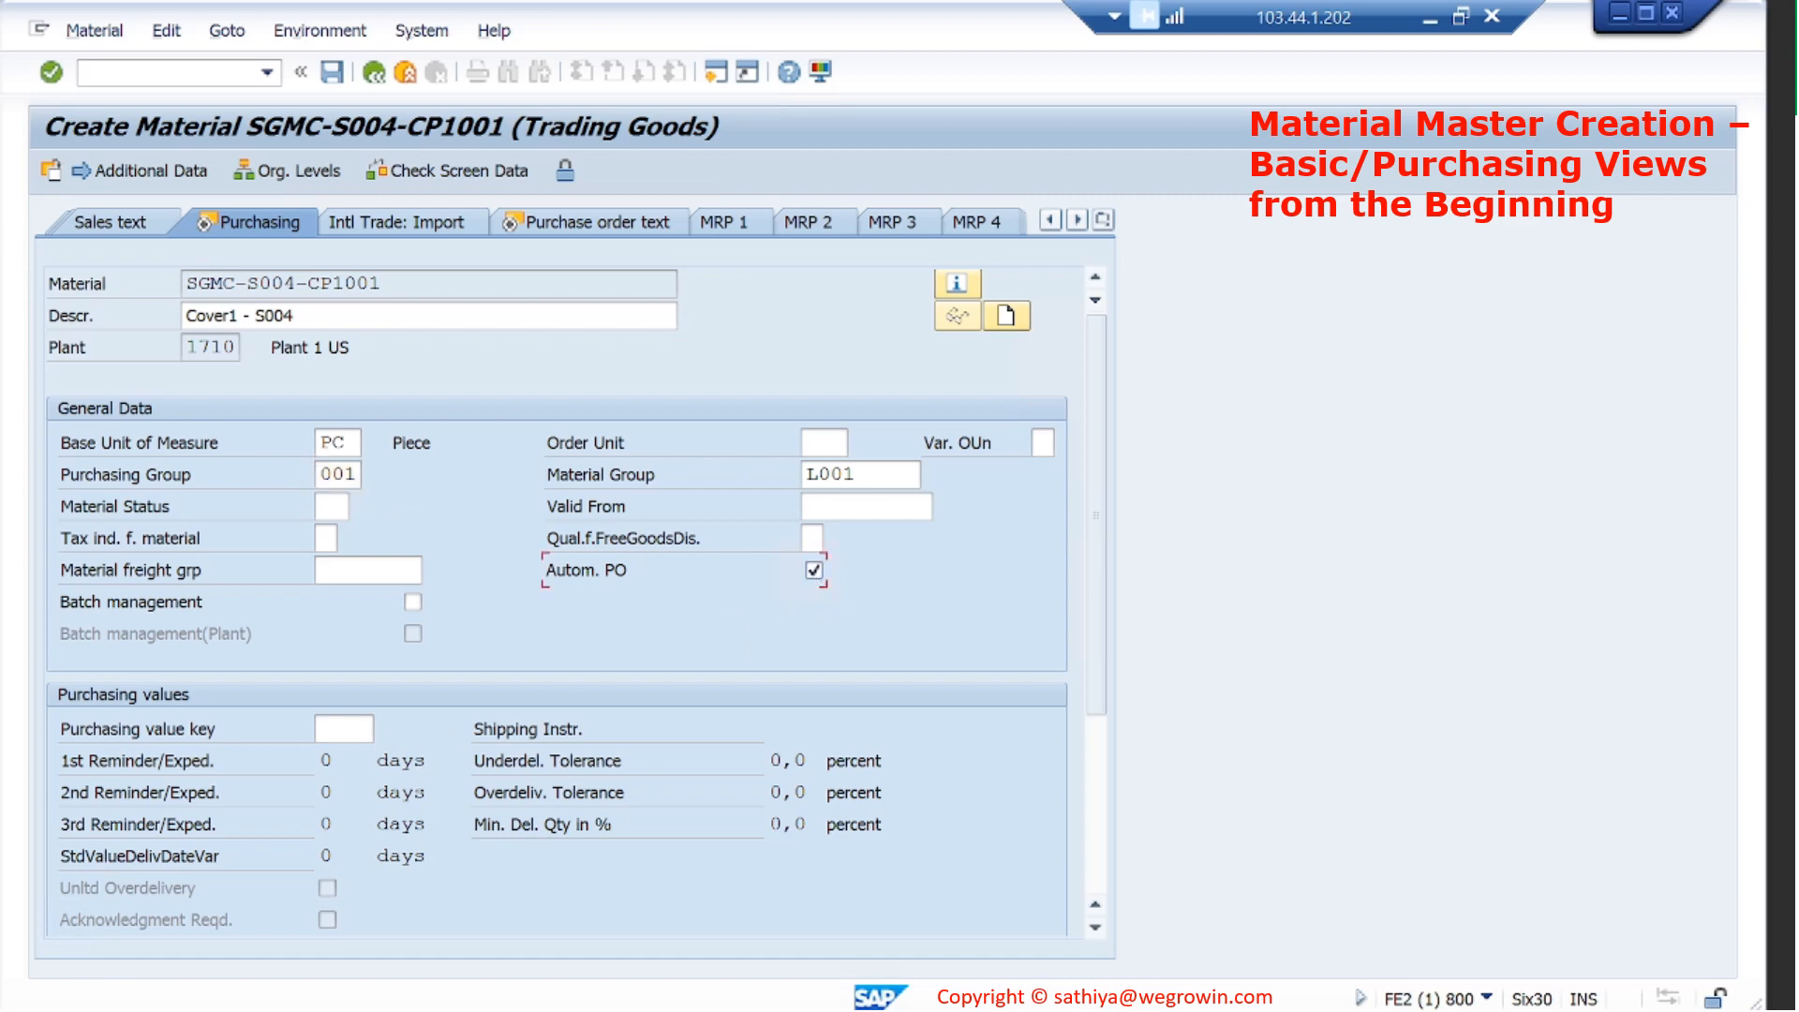
left_click(343, 728)
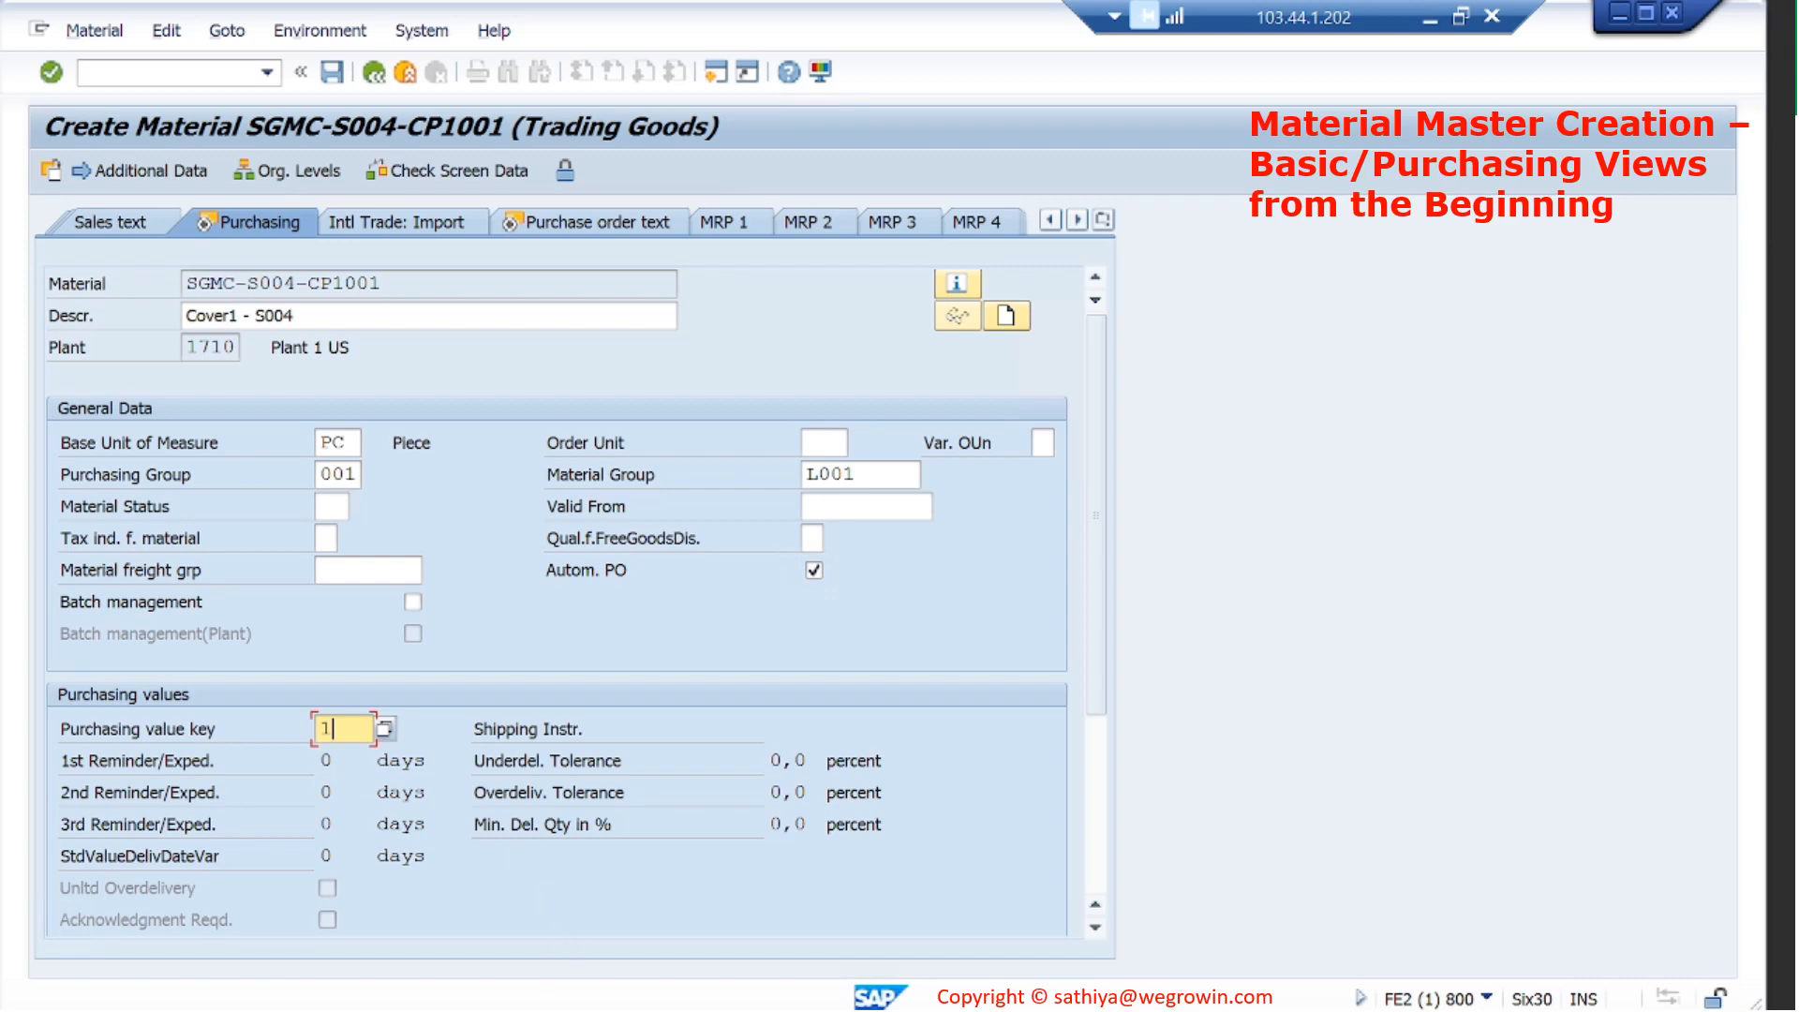
Consult the Purchasing view of SGMC-TRNG-CP1001 and set the GR processing time of SGMC-S004-CP1001 to 1 day.
mouse_move(468, 1003)
left_click(776, 932)
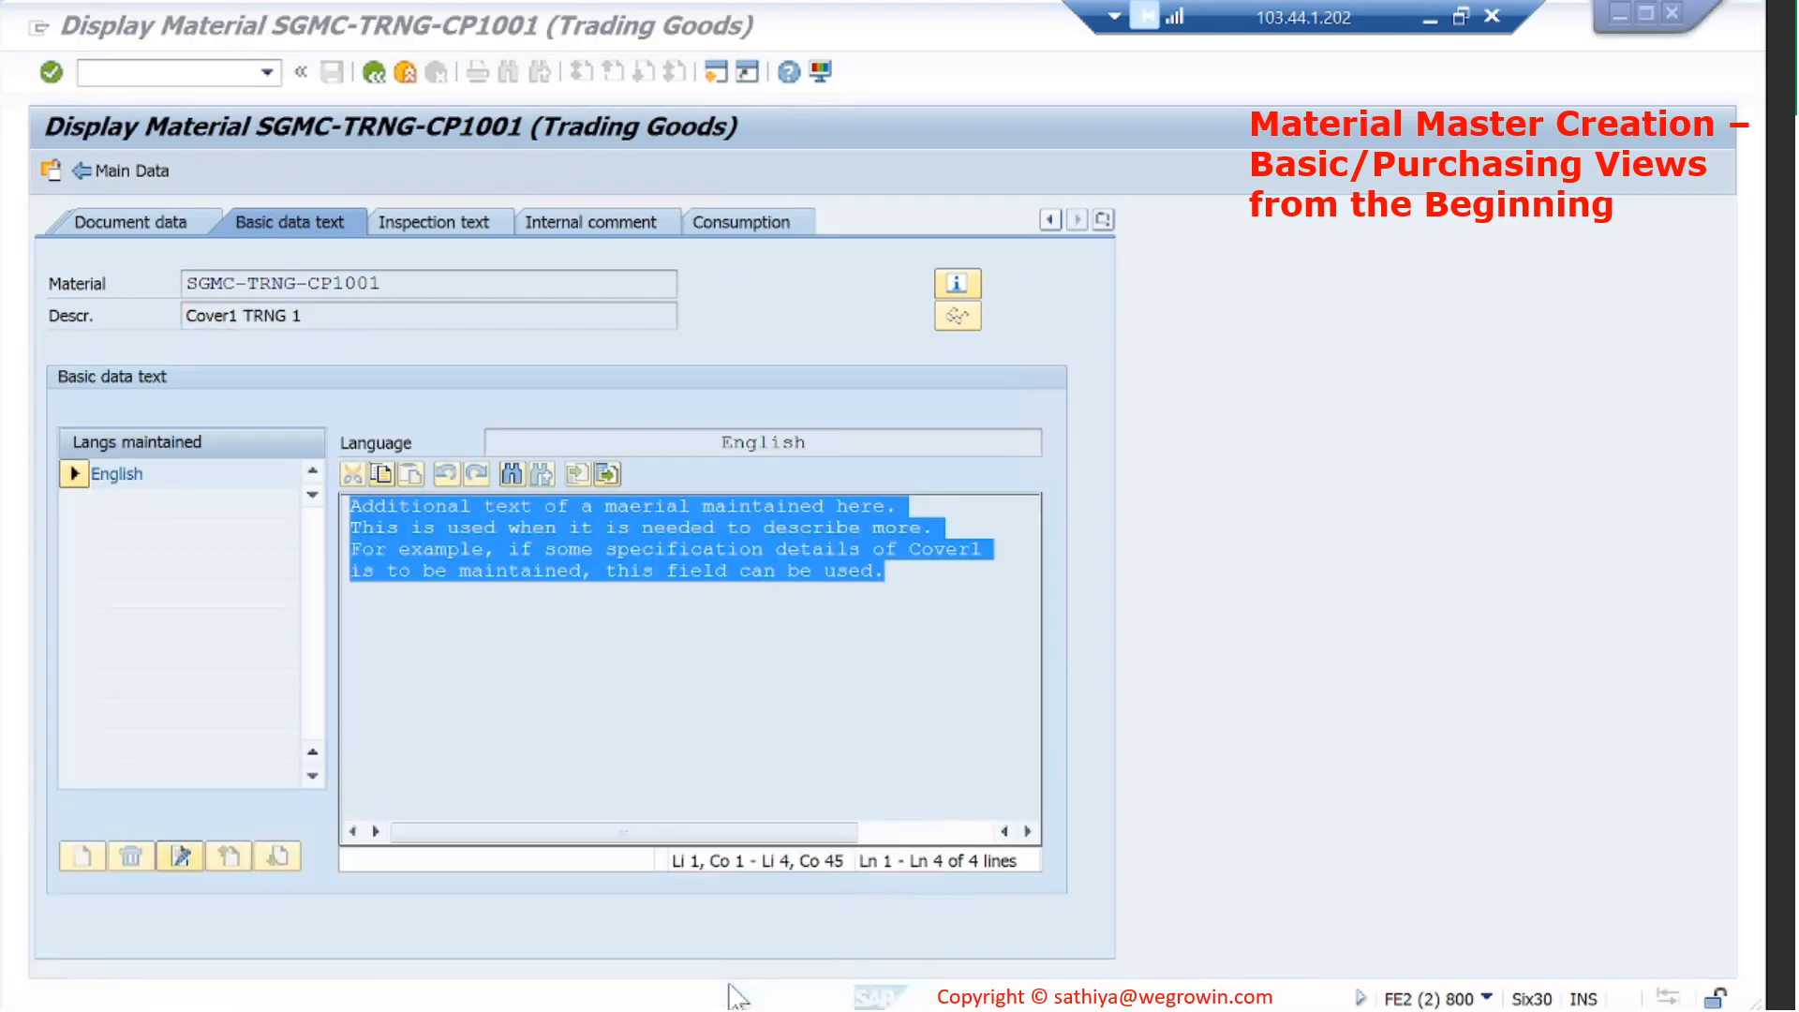
left_click(124, 169)
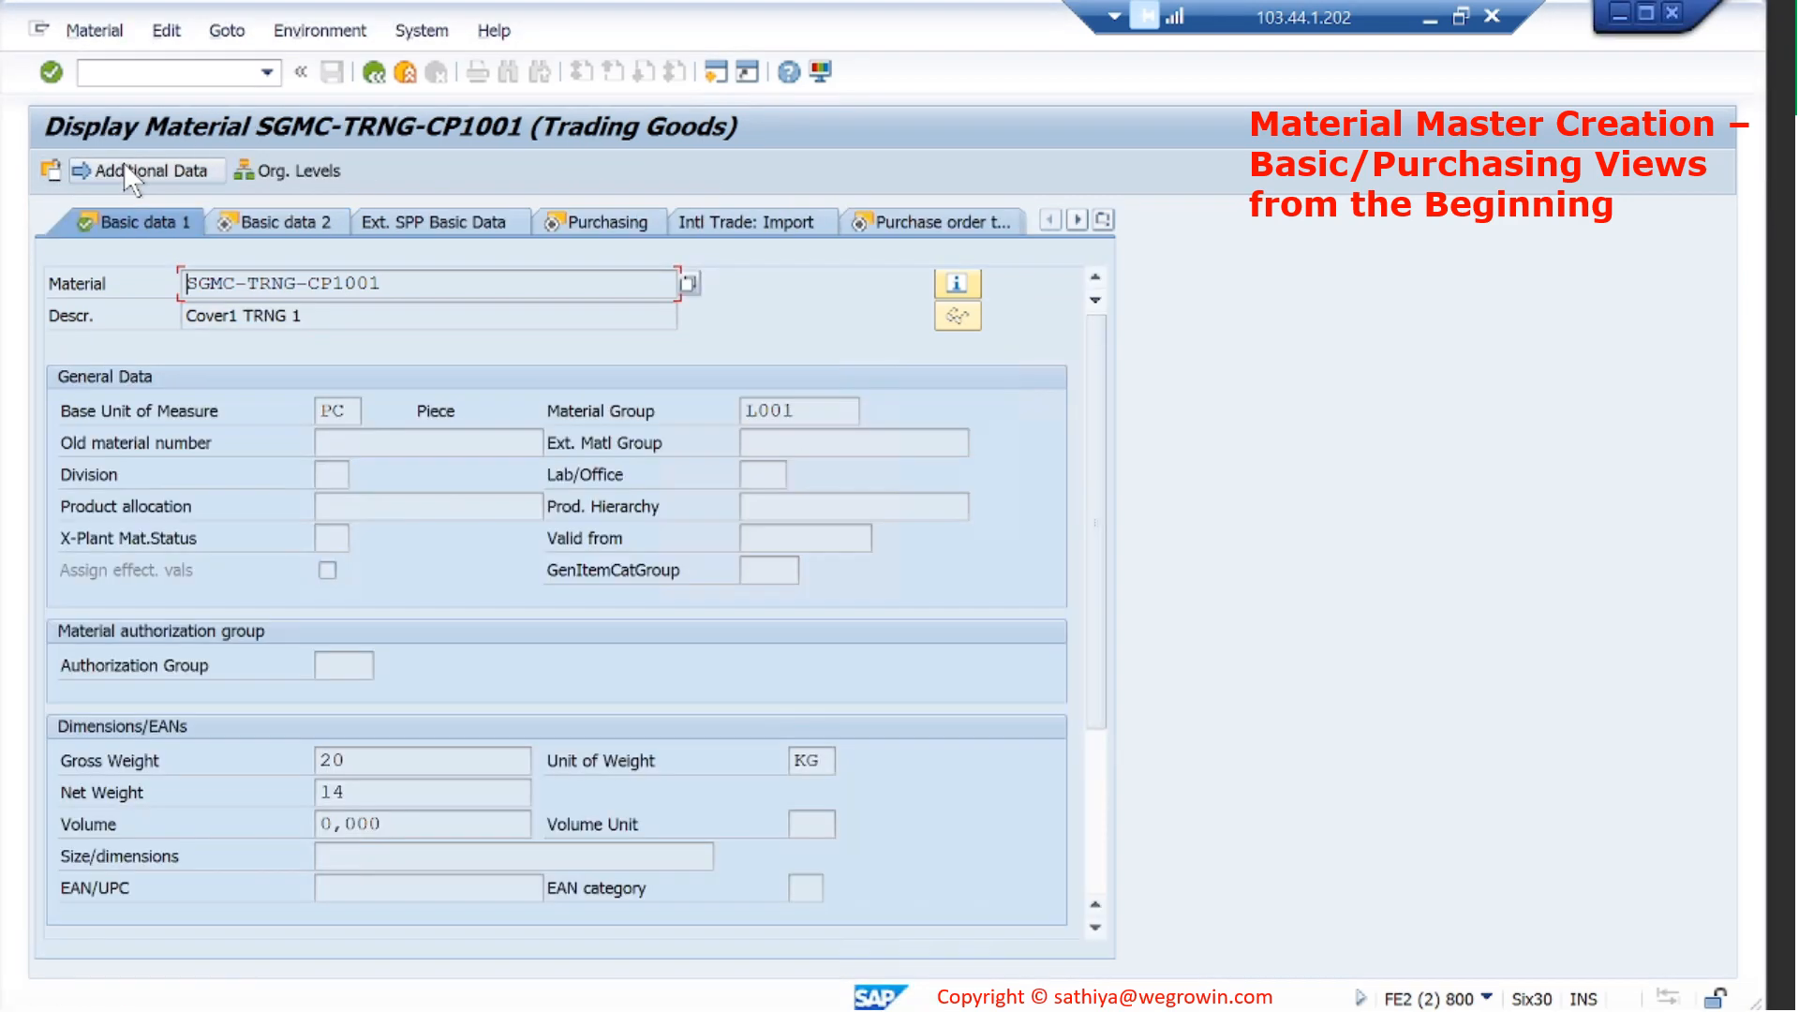
left_click(610, 218)
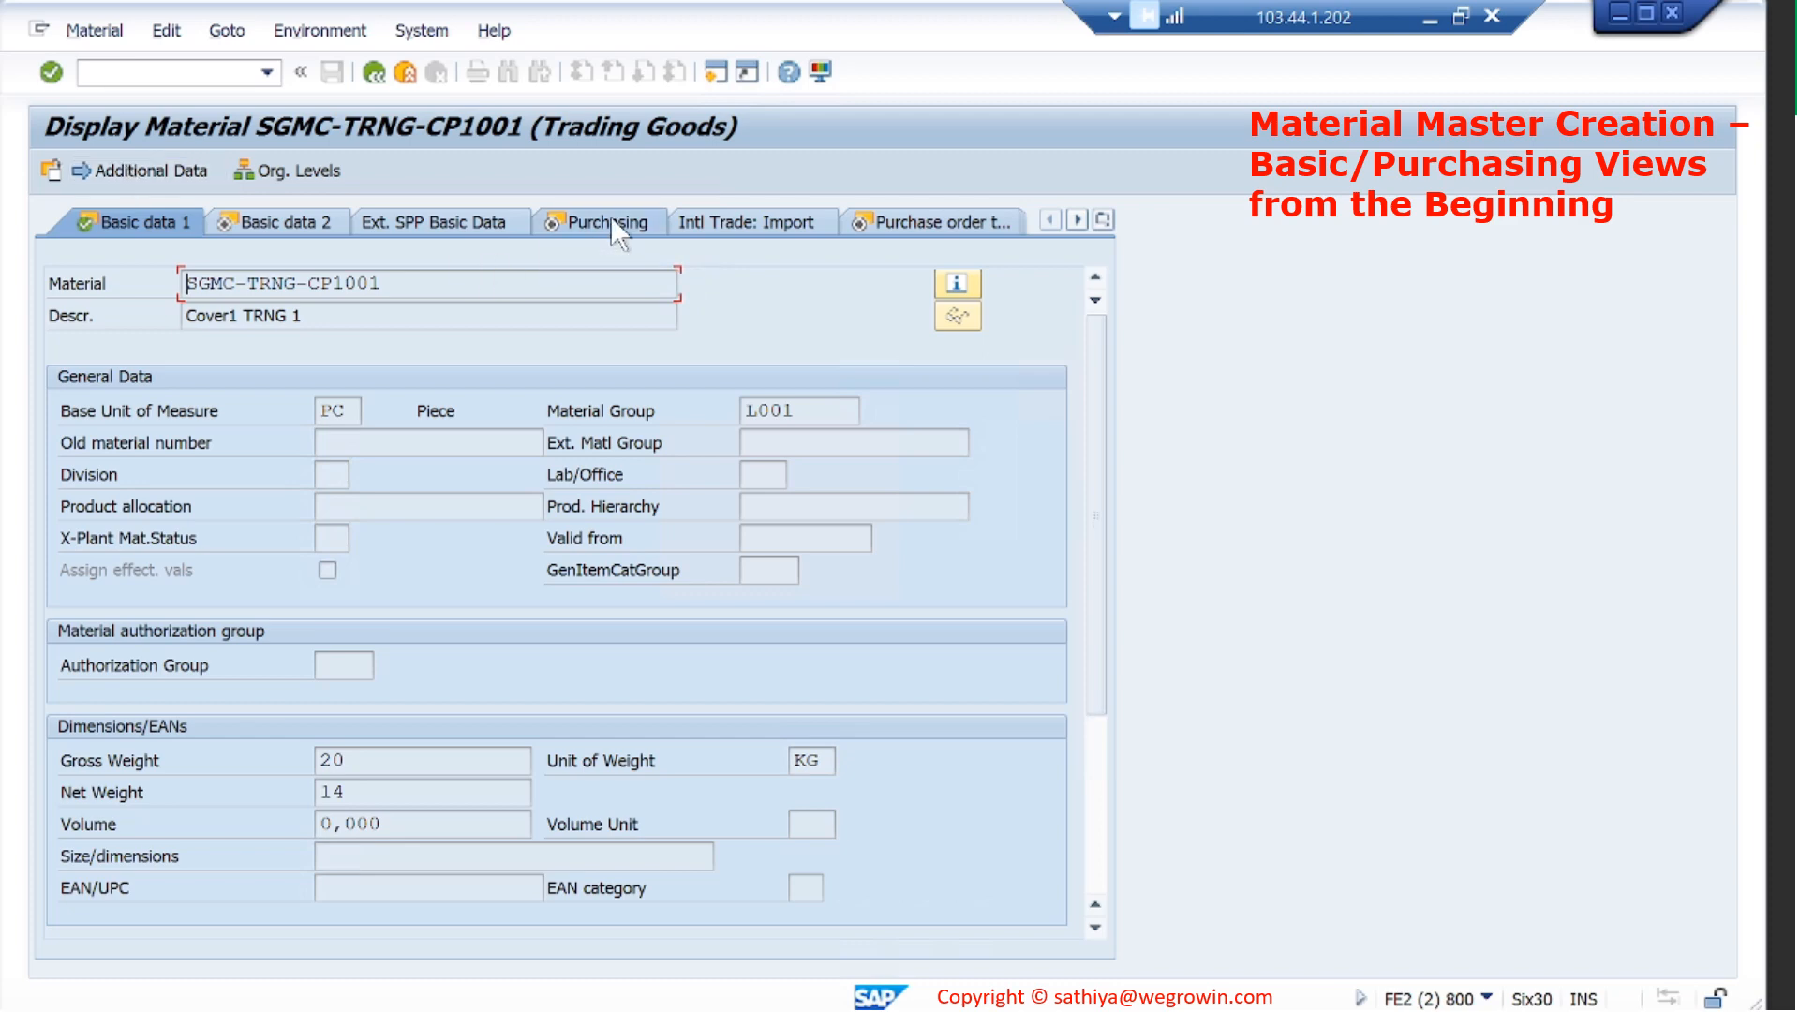
scroll(458, 596, "down", 3)
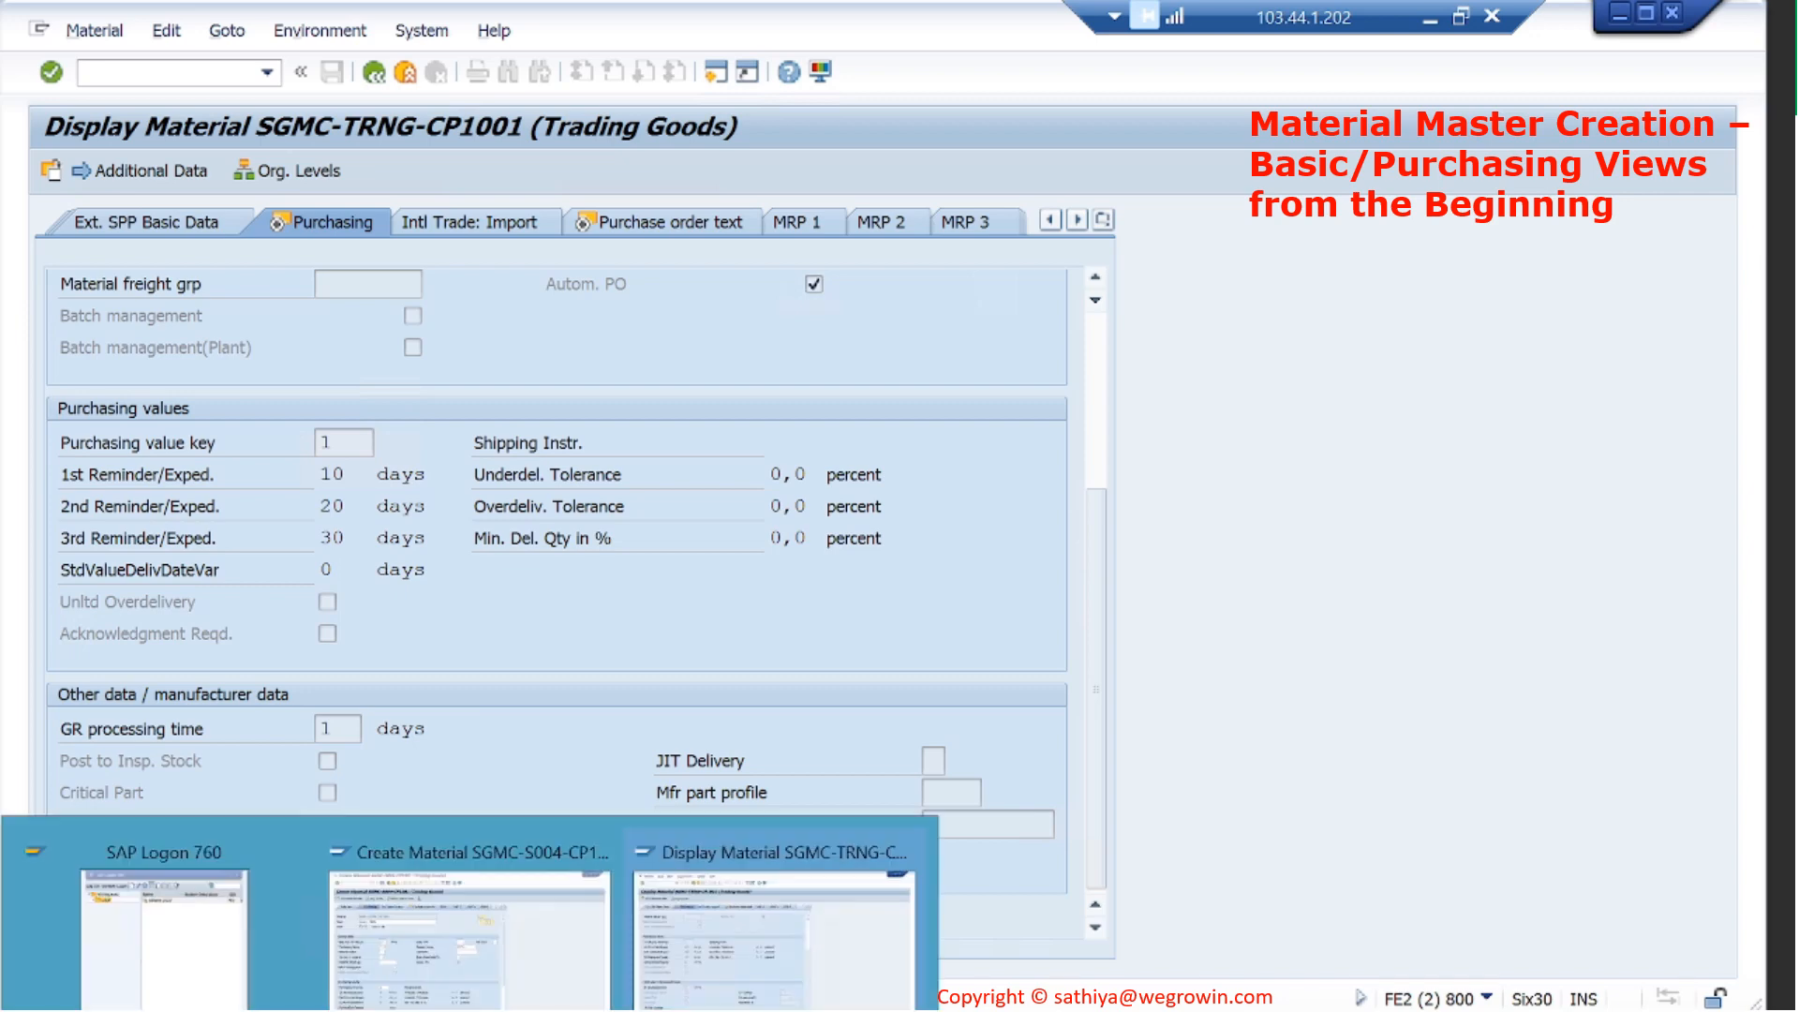
left_click(493, 953)
scroll(460, 841, "down", 3)
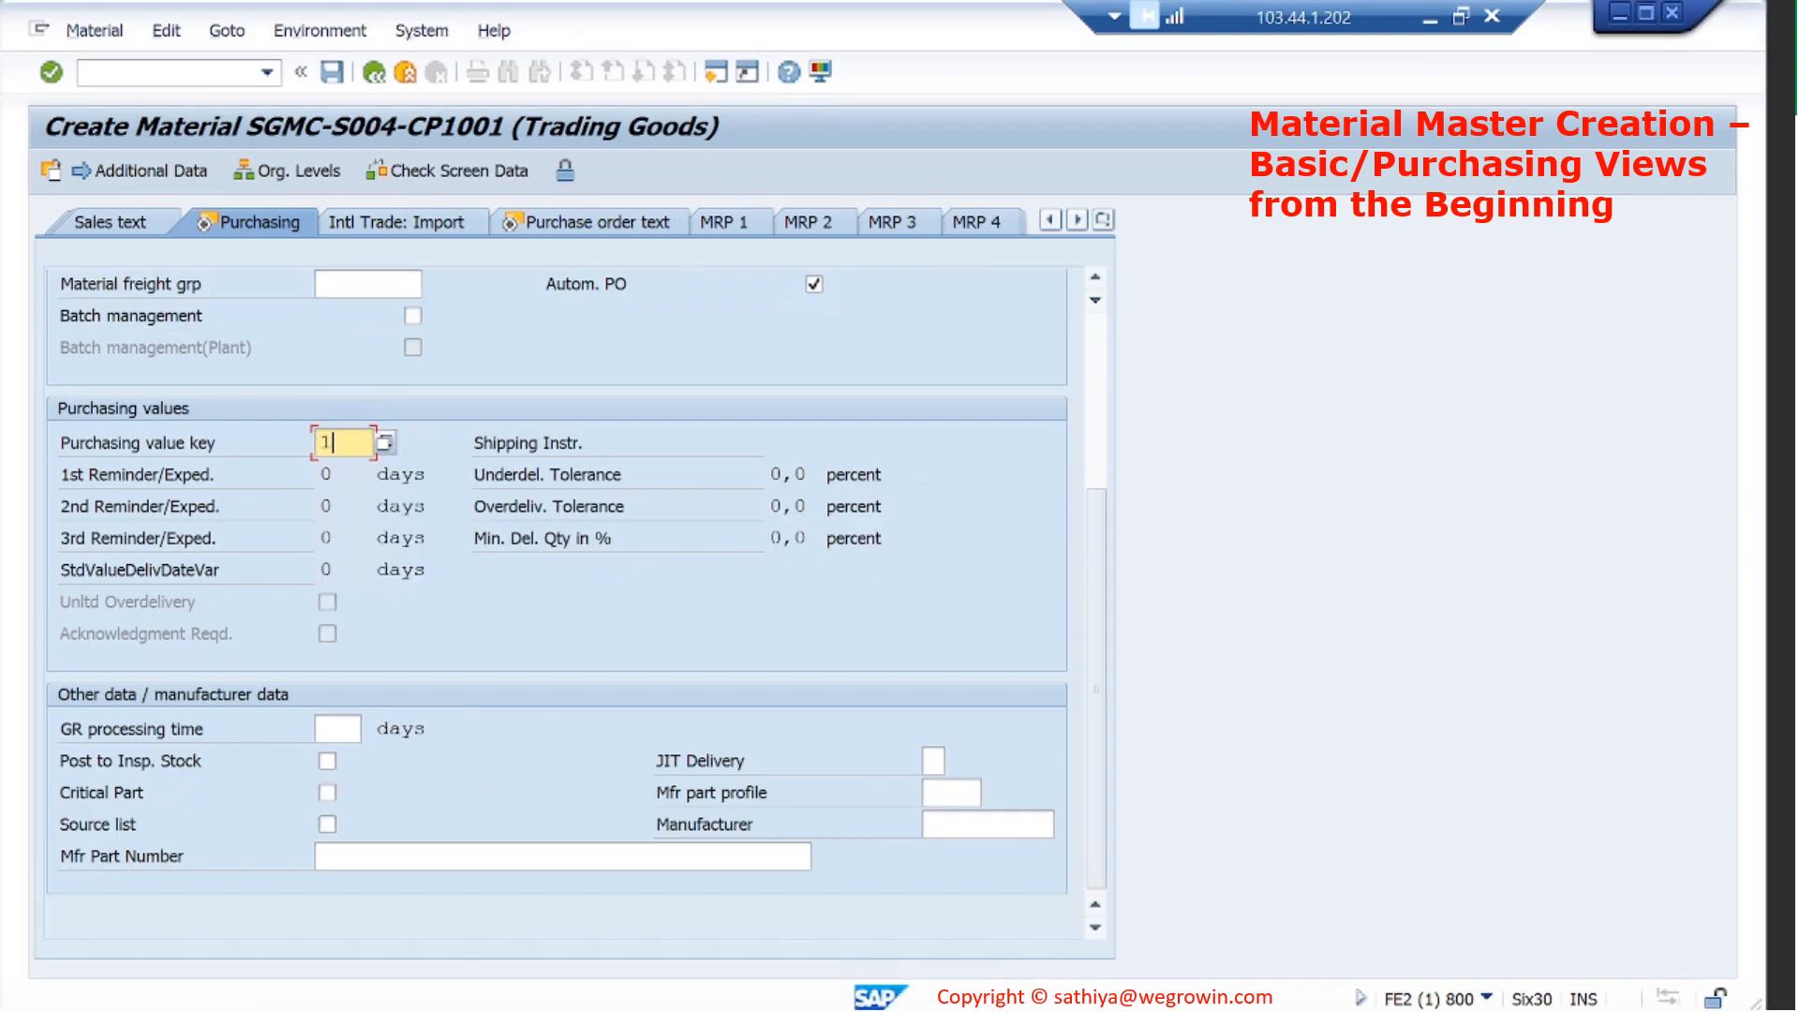
left_click(335, 729)
type("1")
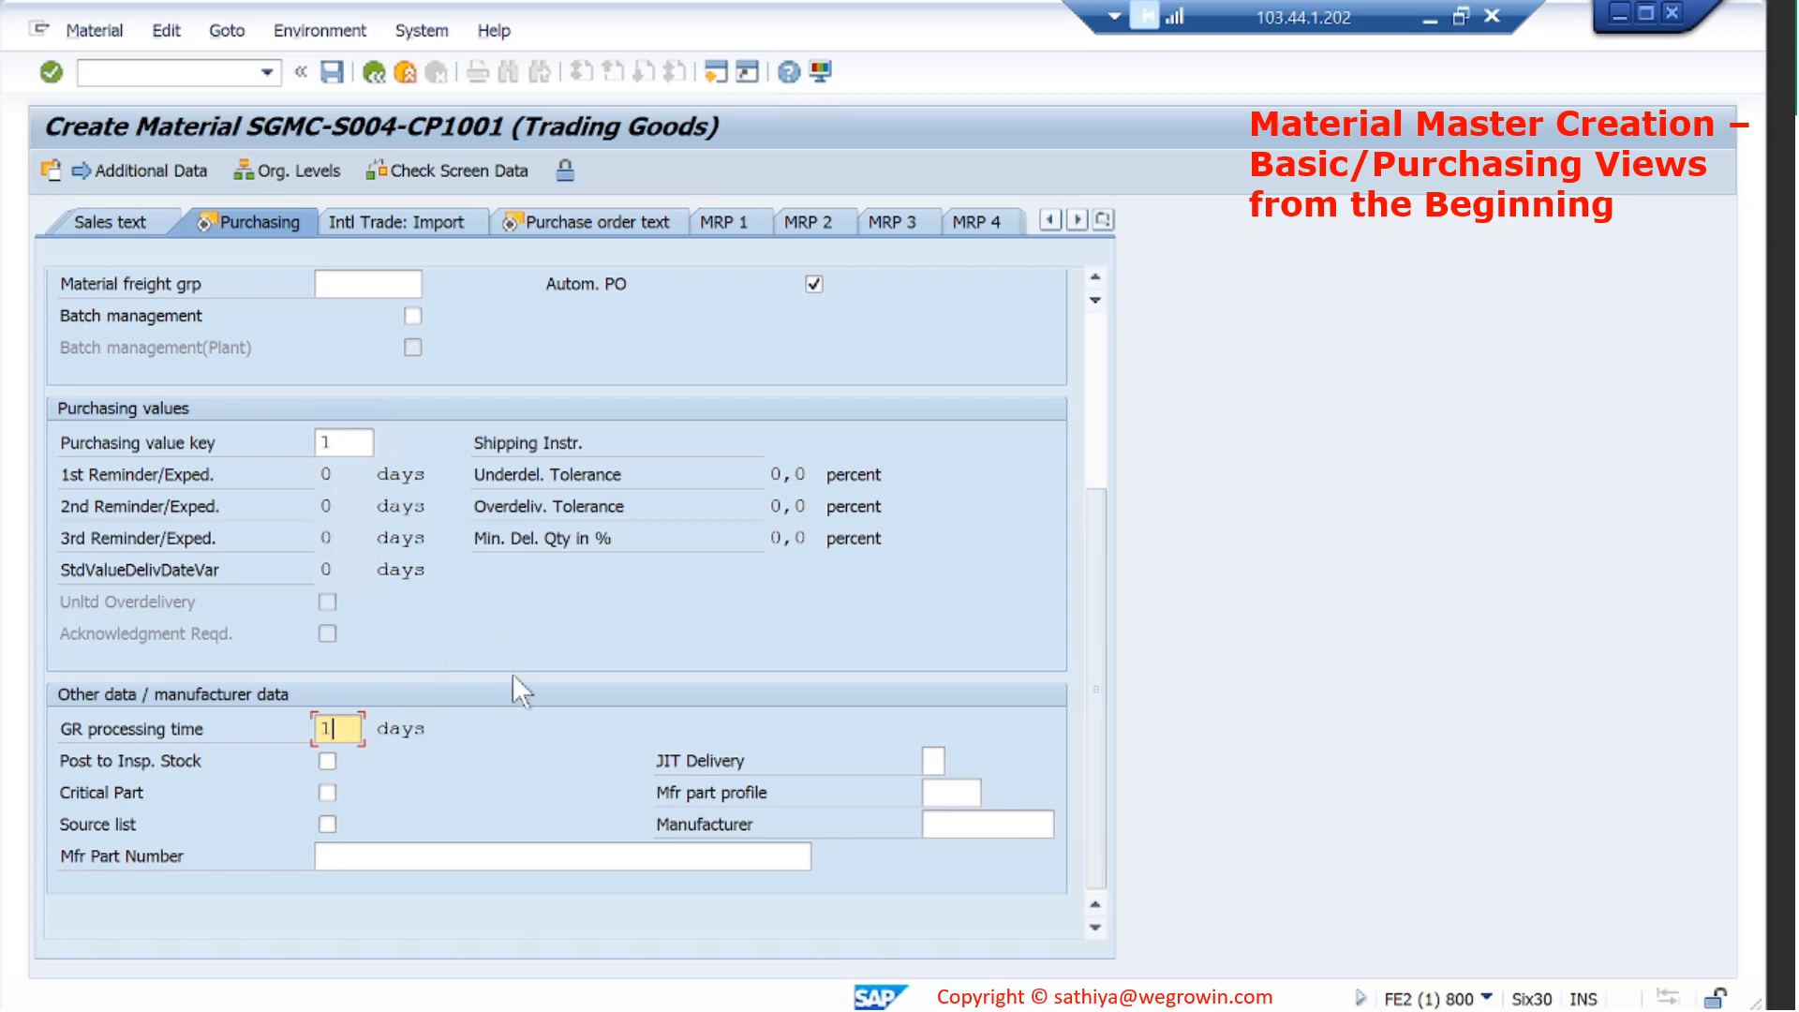
Accept the purchasing value key data and proceed to the Purchase order text view of SGMC-S004-CP1001.
scroll(506, 766, "up", 3)
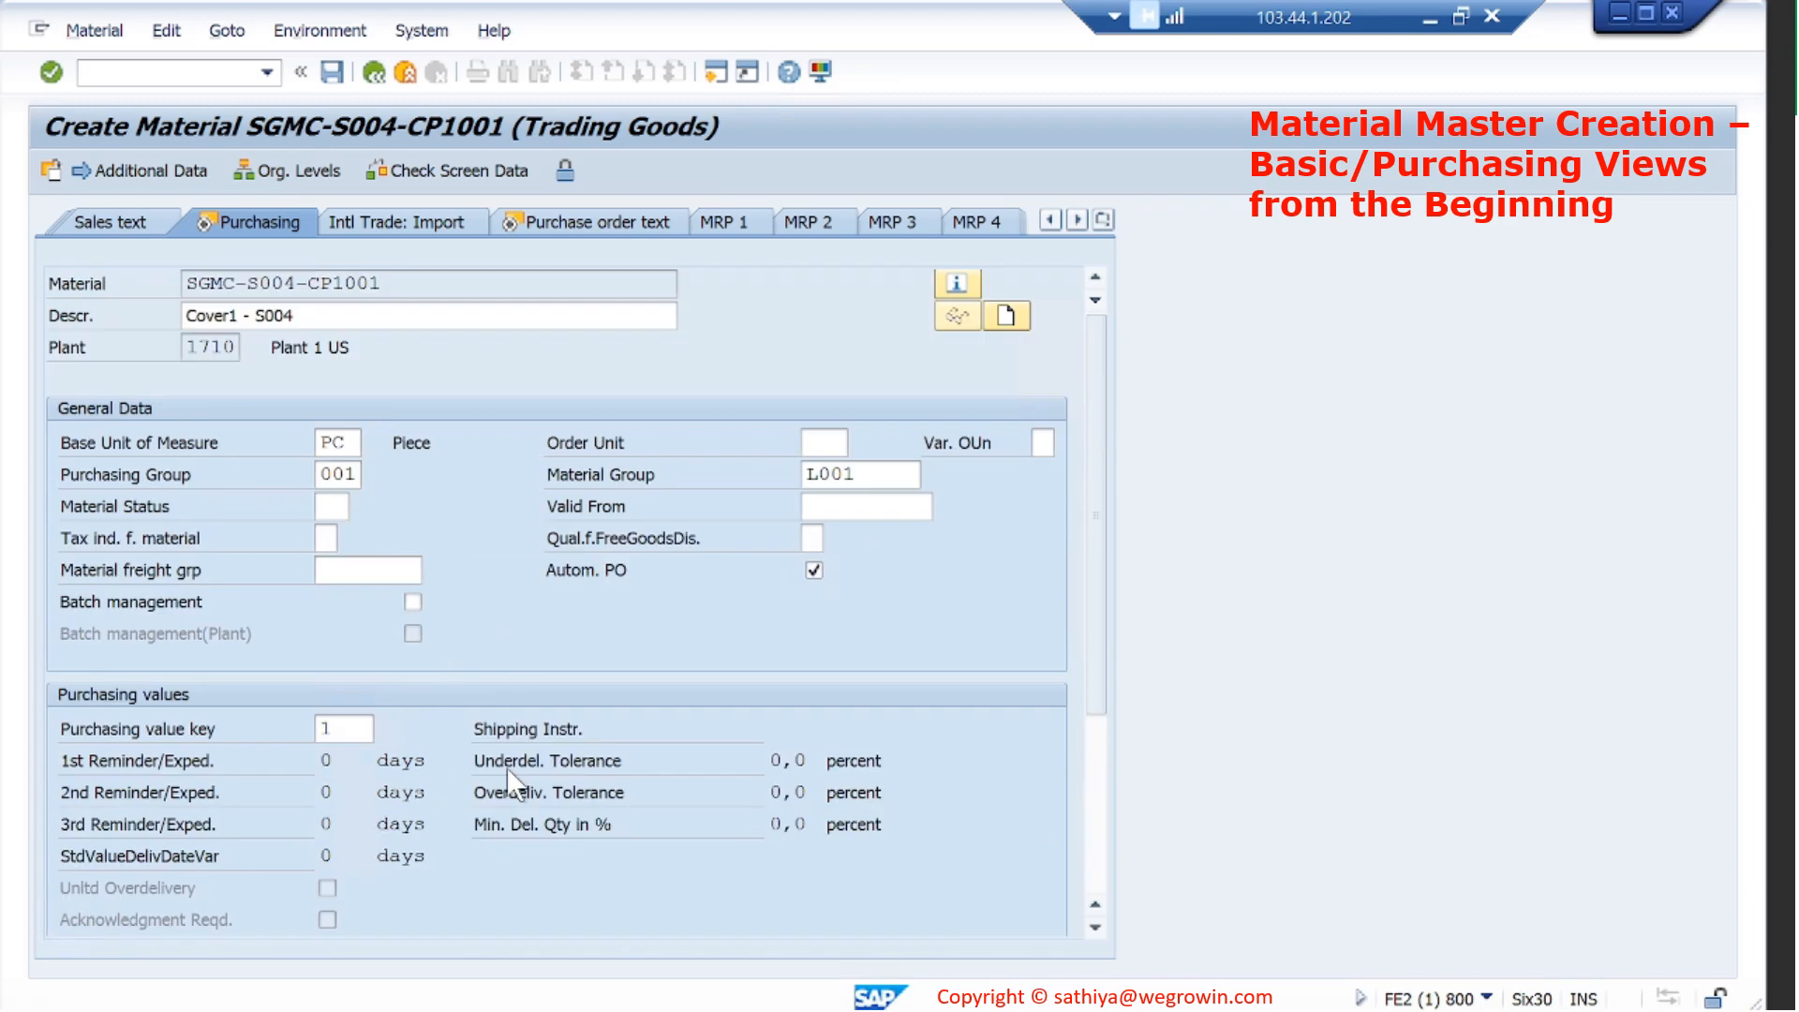
left_click(662, 223)
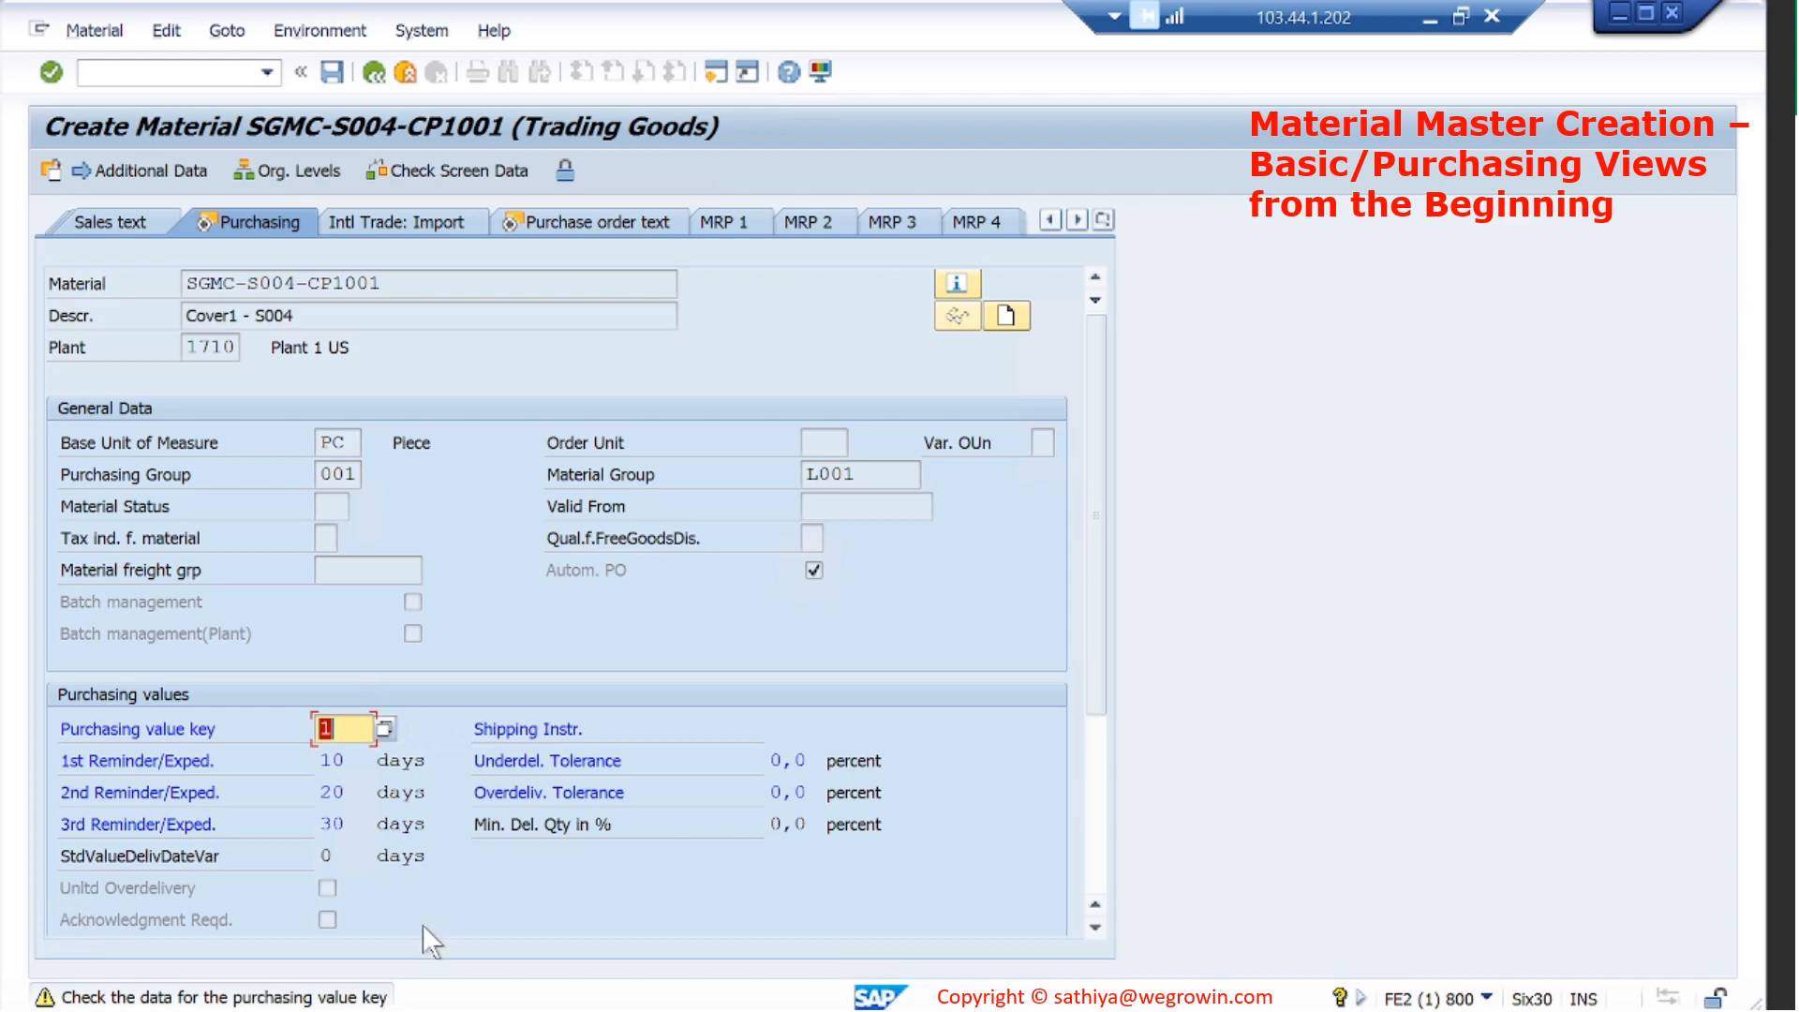
key("Return")
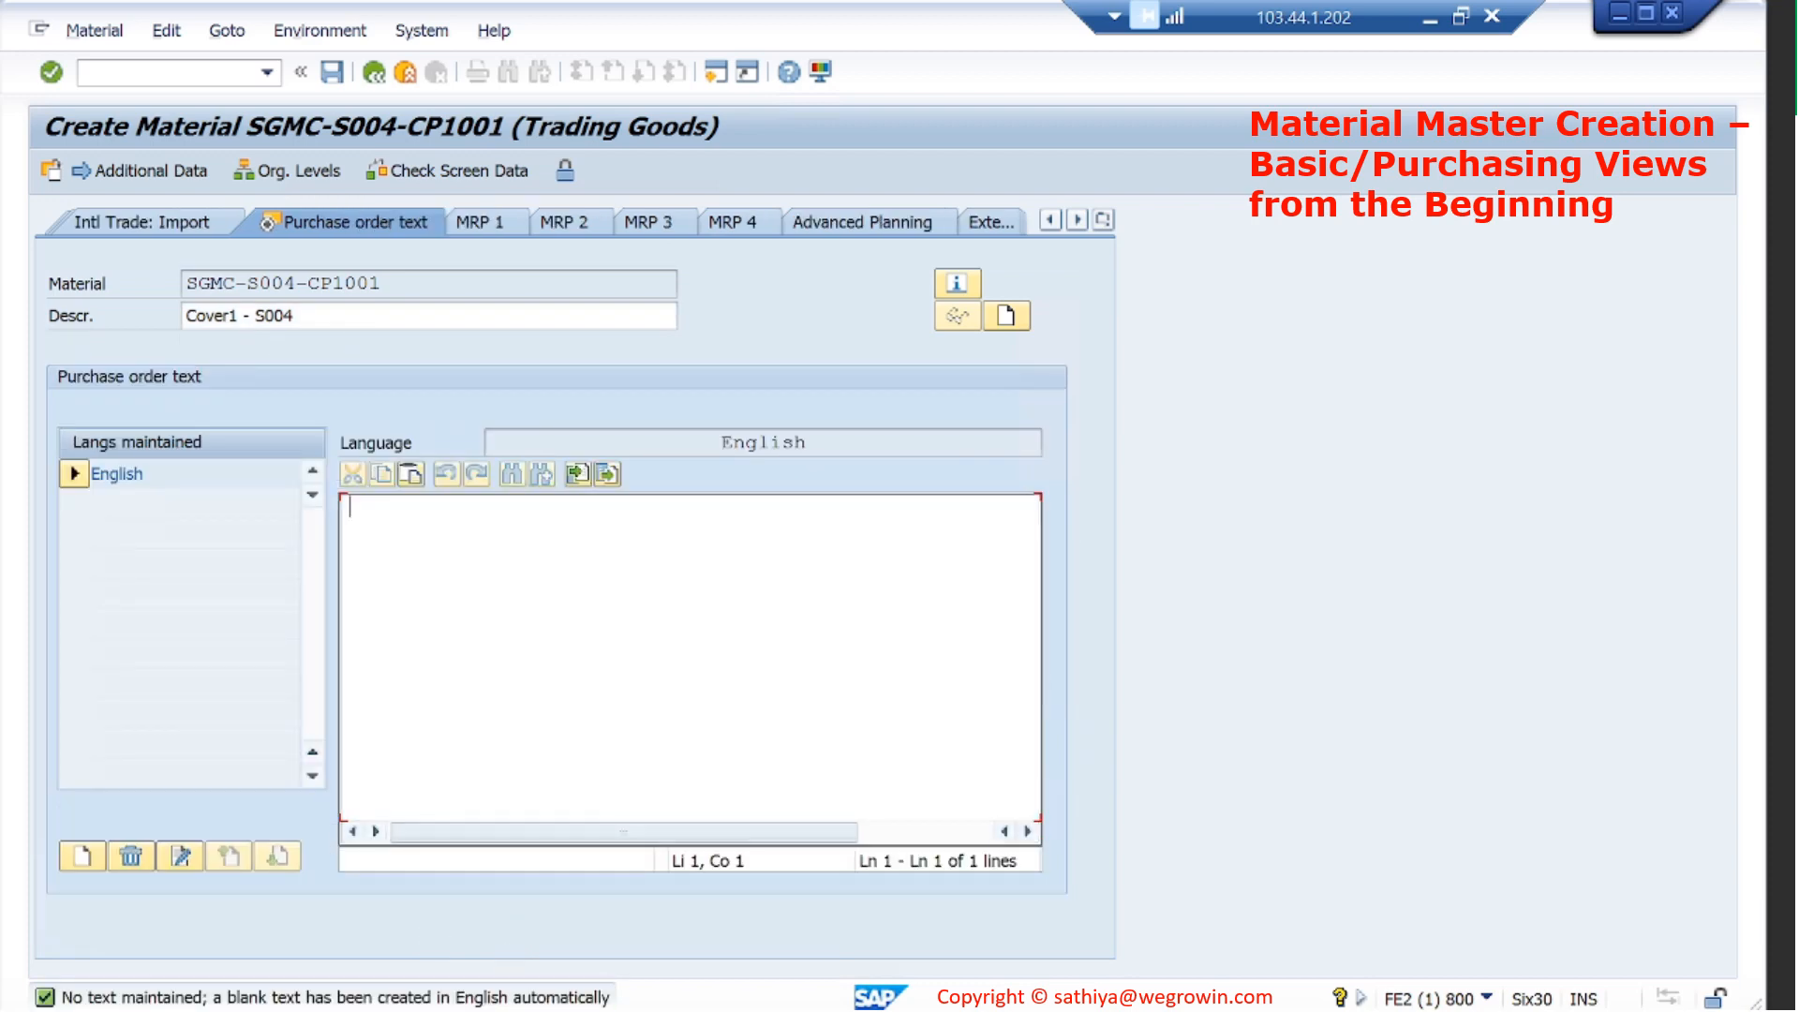
Copy the English purchase order text from SGMC-TRNG-CP1001 into the purchase order text of SGMC-S004-CP1001.
left_click(468, 1010)
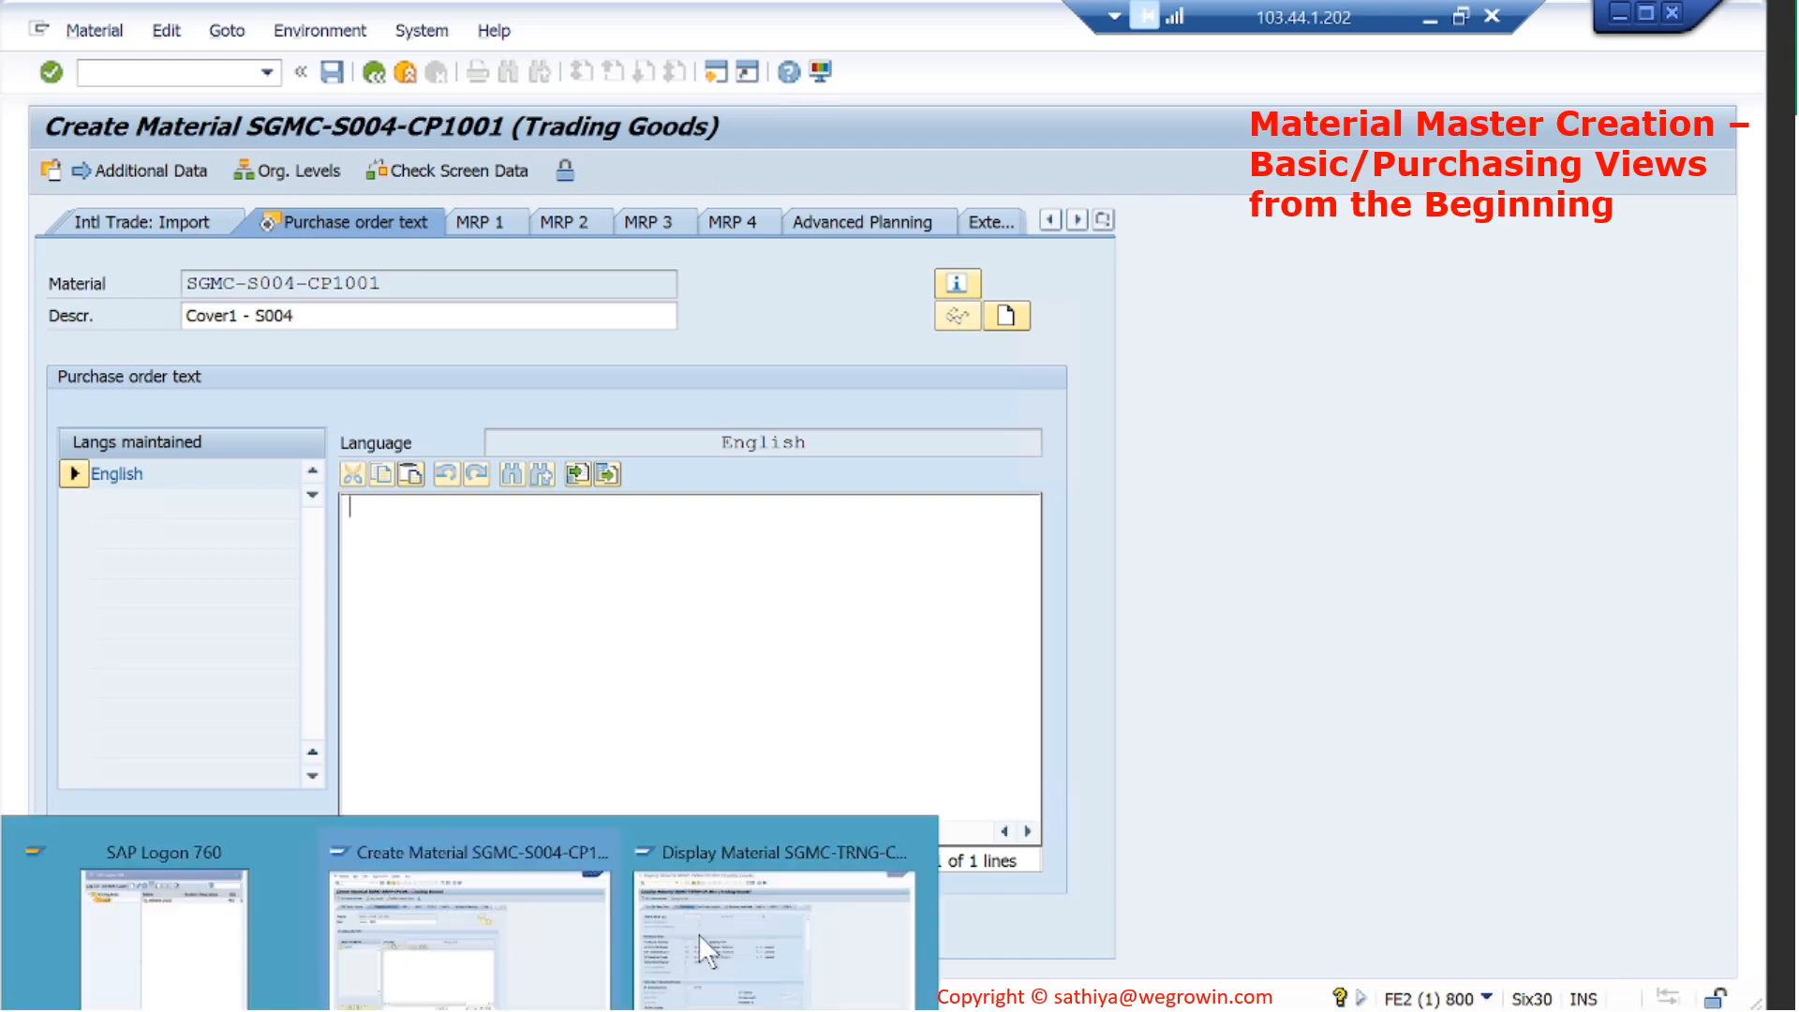
left_click(793, 916)
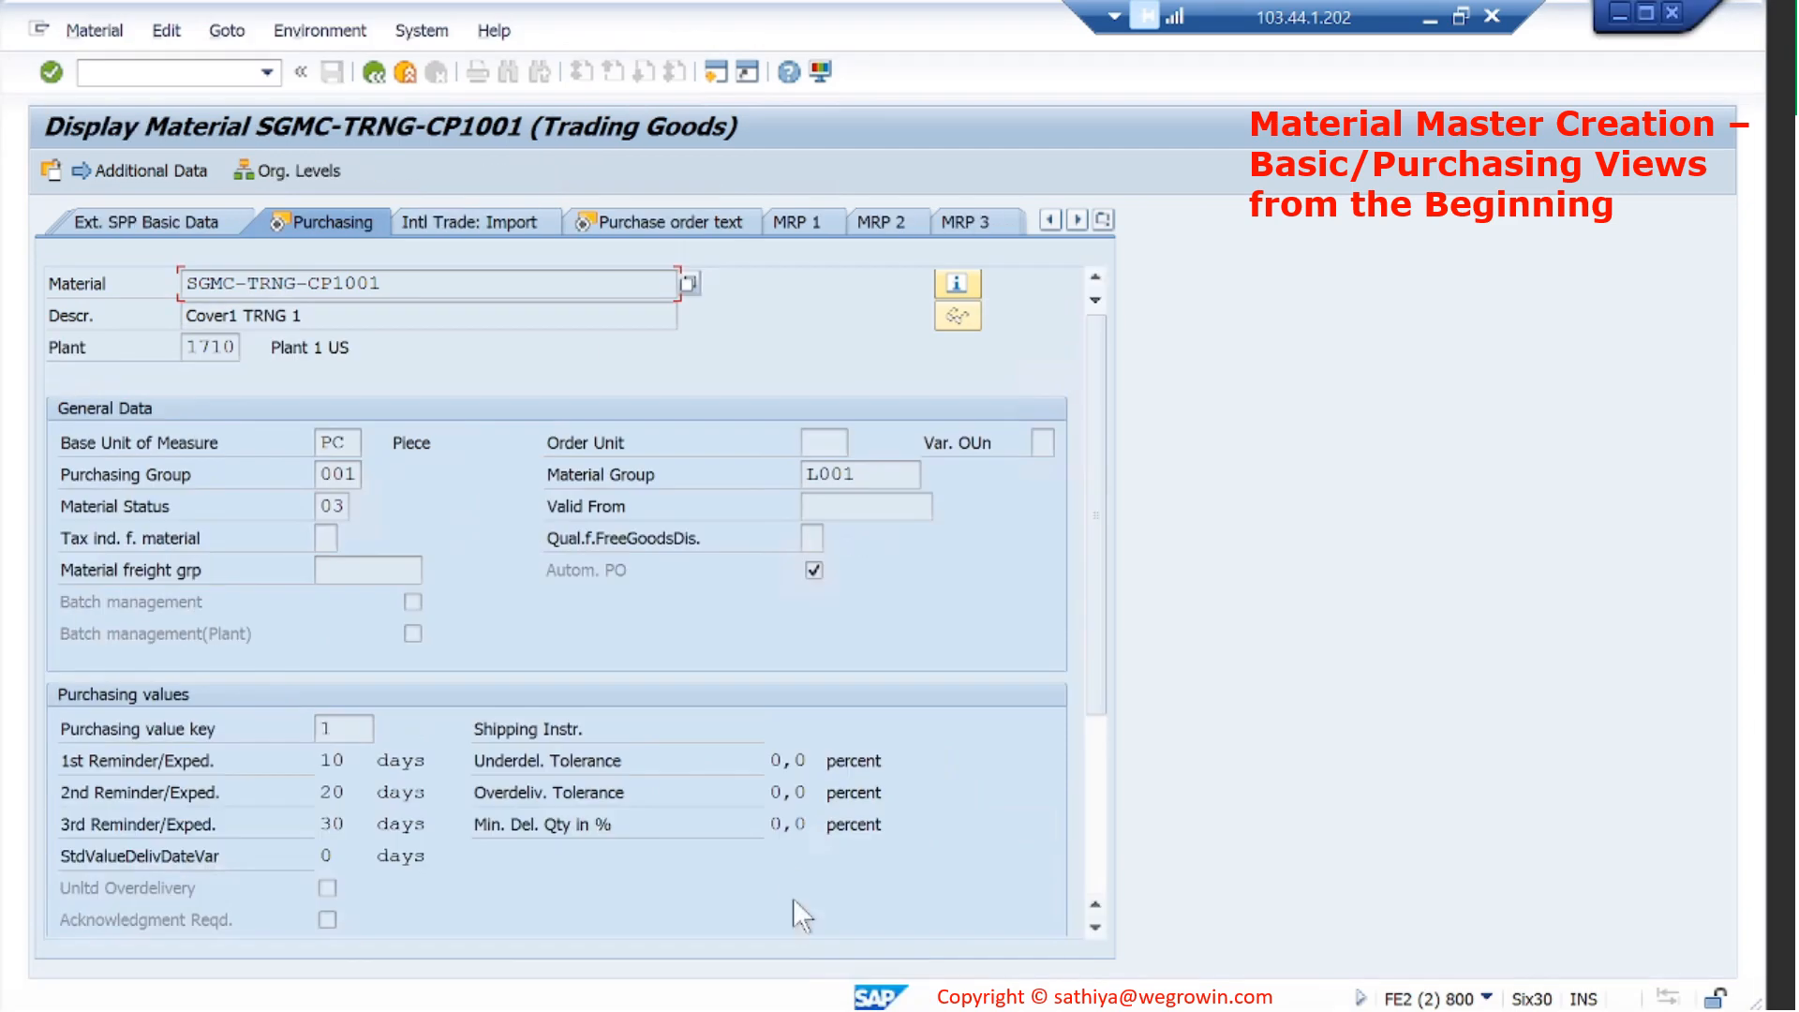
left_click(689, 219)
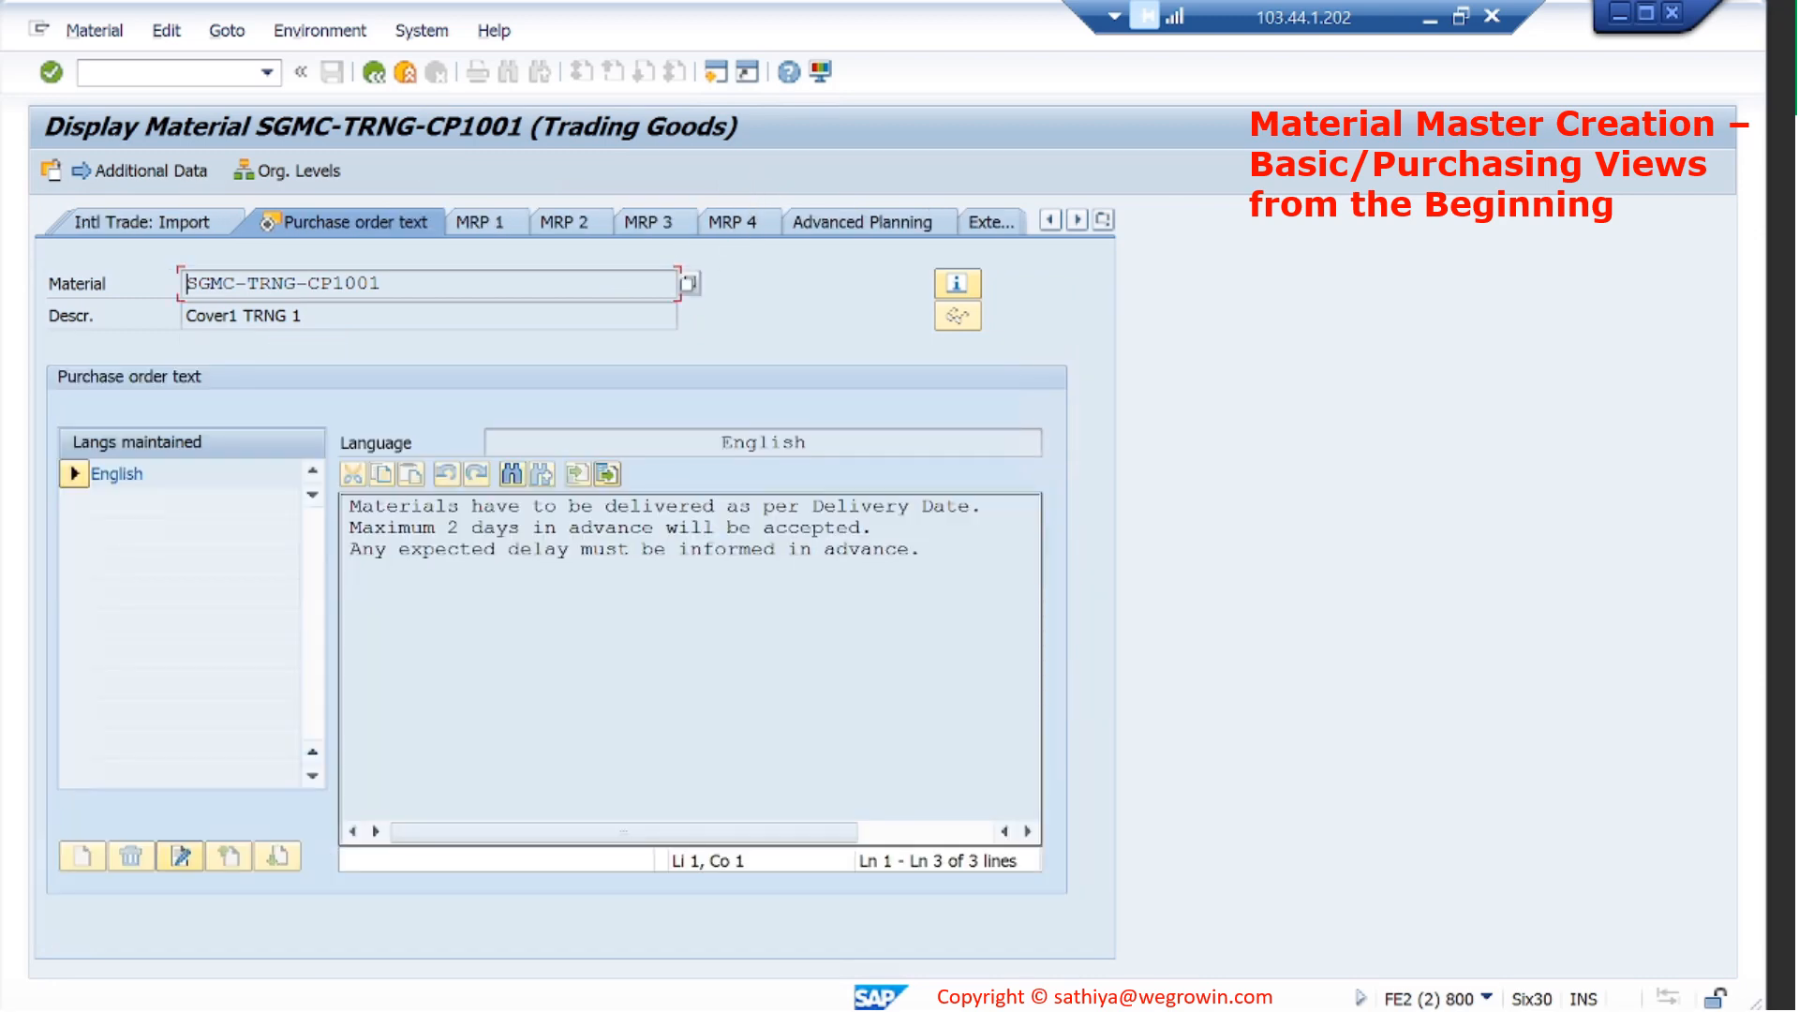
left_click_drag(921, 549, 349, 506)
key("ctrl+c")
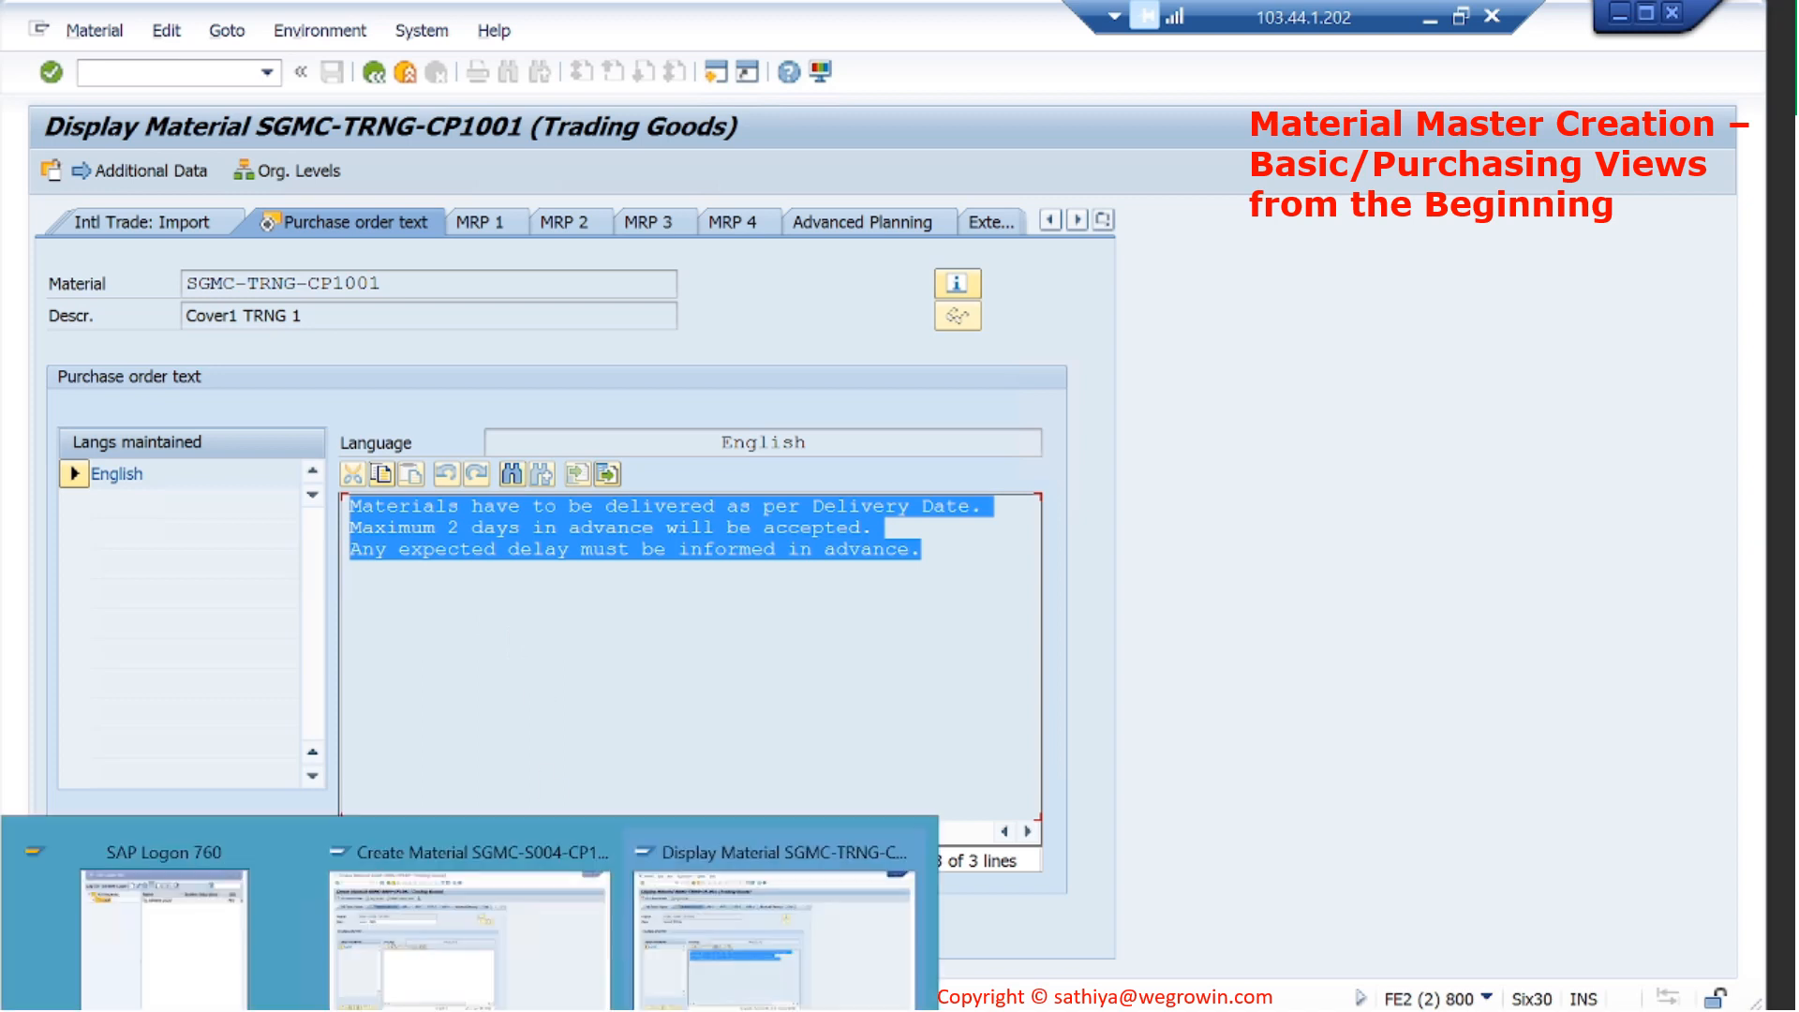
left_click(488, 999)
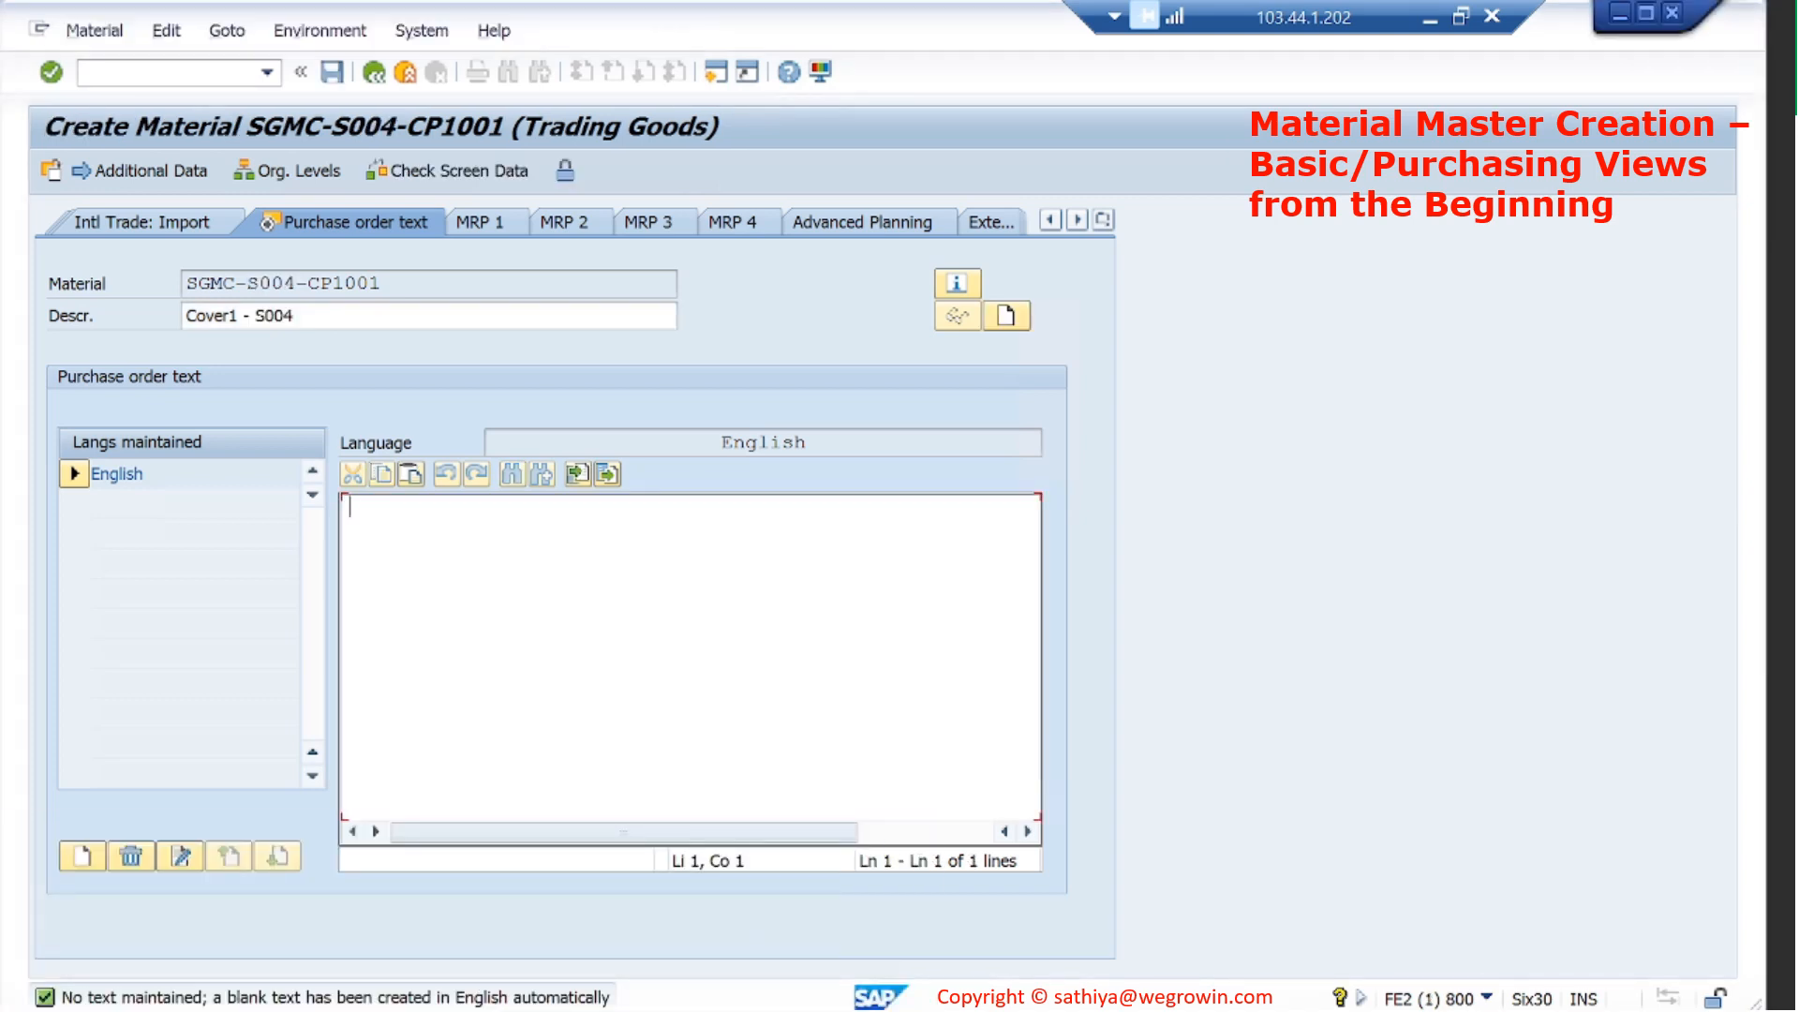
key("ctrl+v")
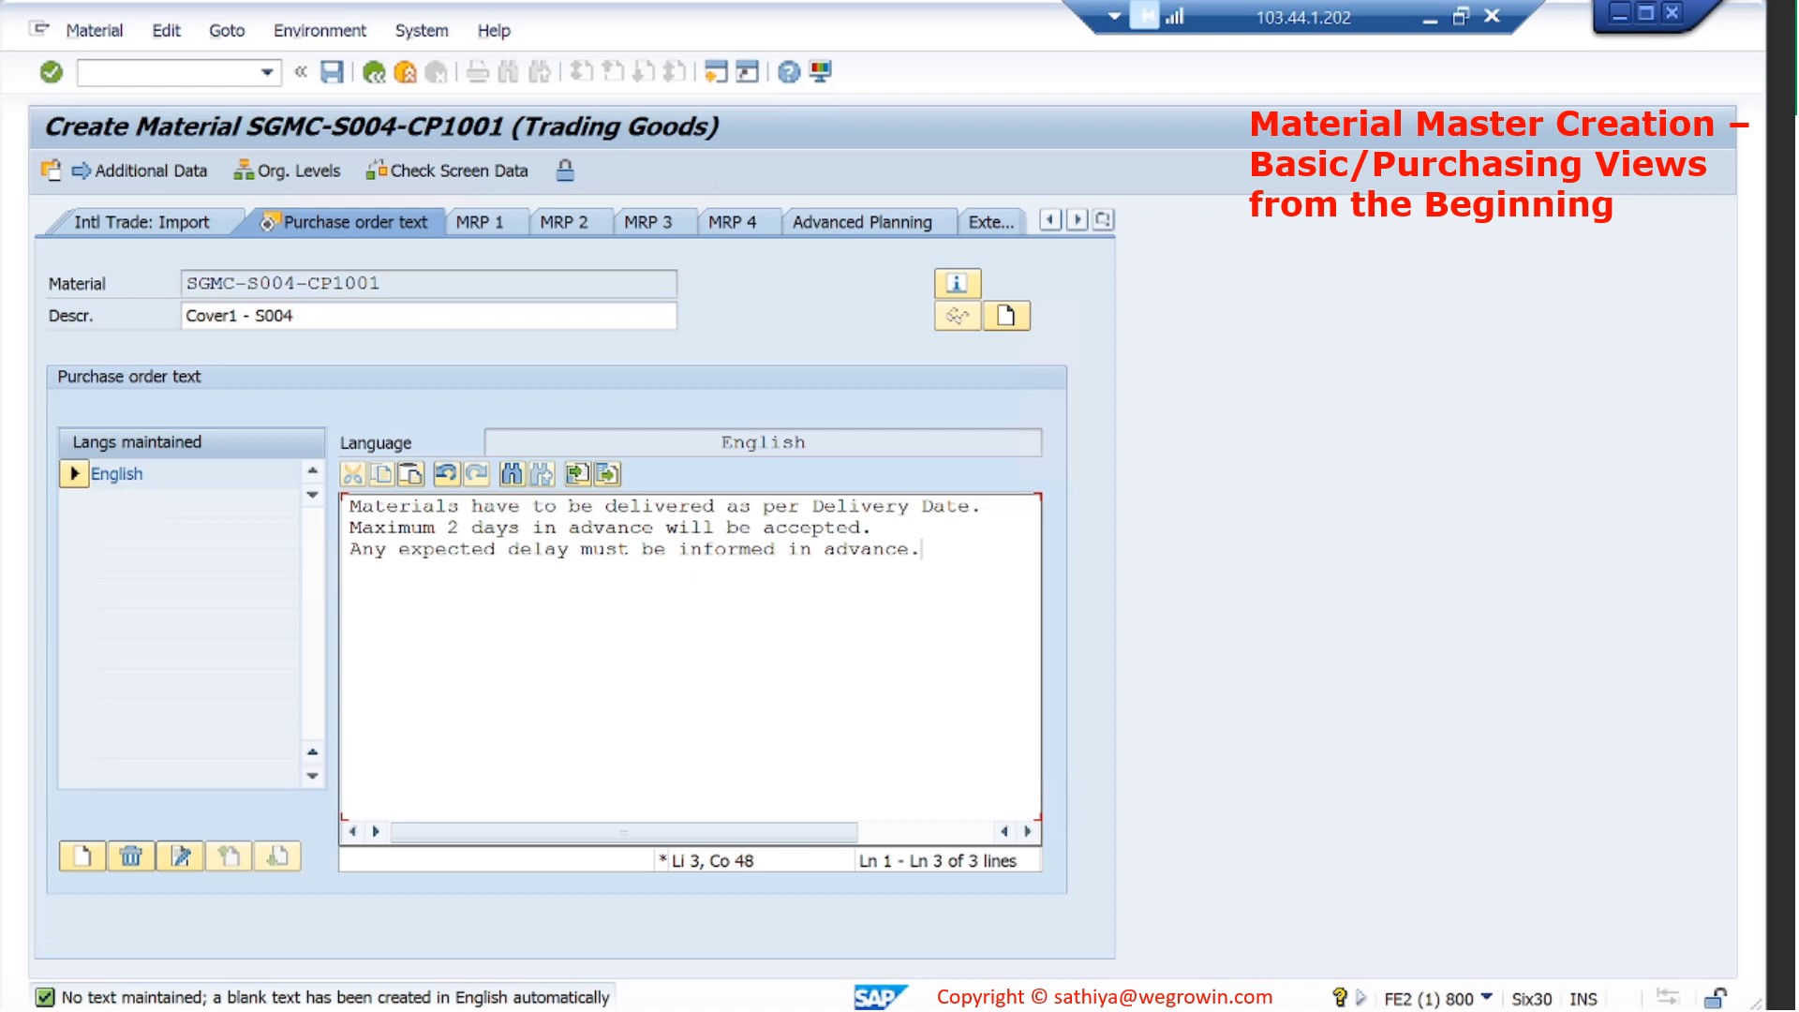
key("Return")
key("BackSpace")
Save the new material SGMC-S004-CP1001 and open the details of its creation message.
left_click(791, 307)
key("Return")
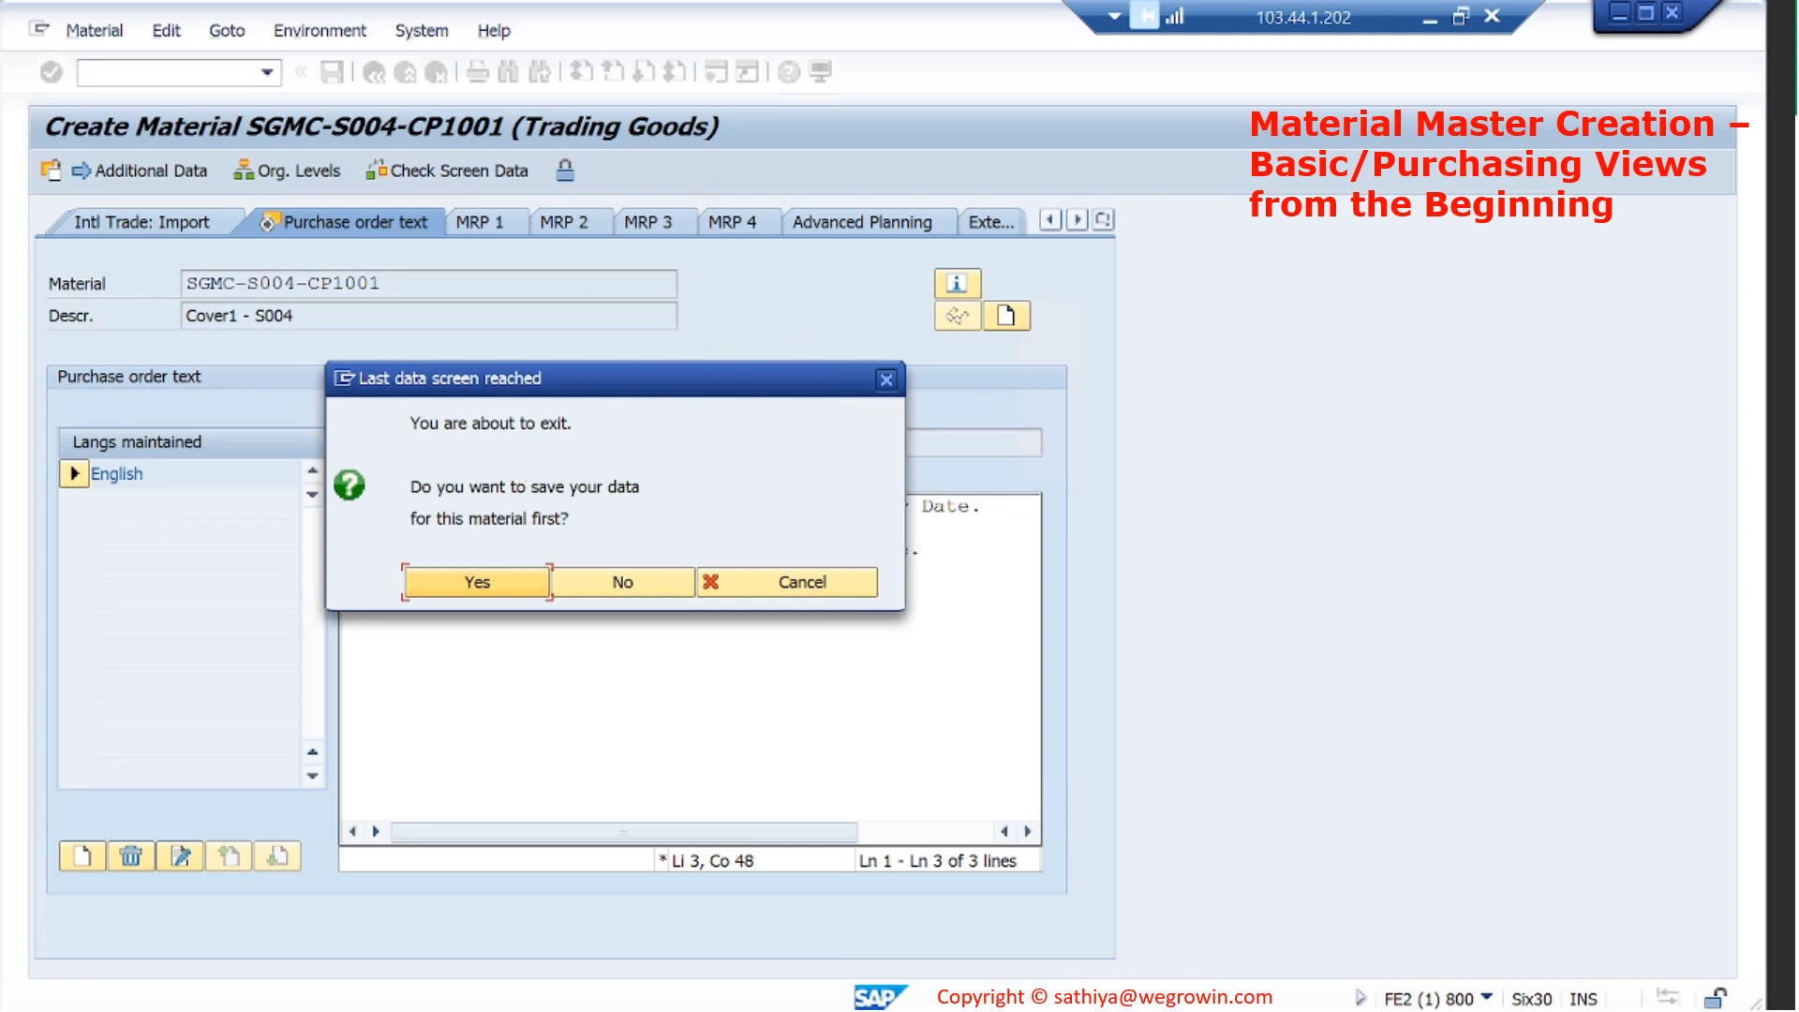
left_click(502, 583)
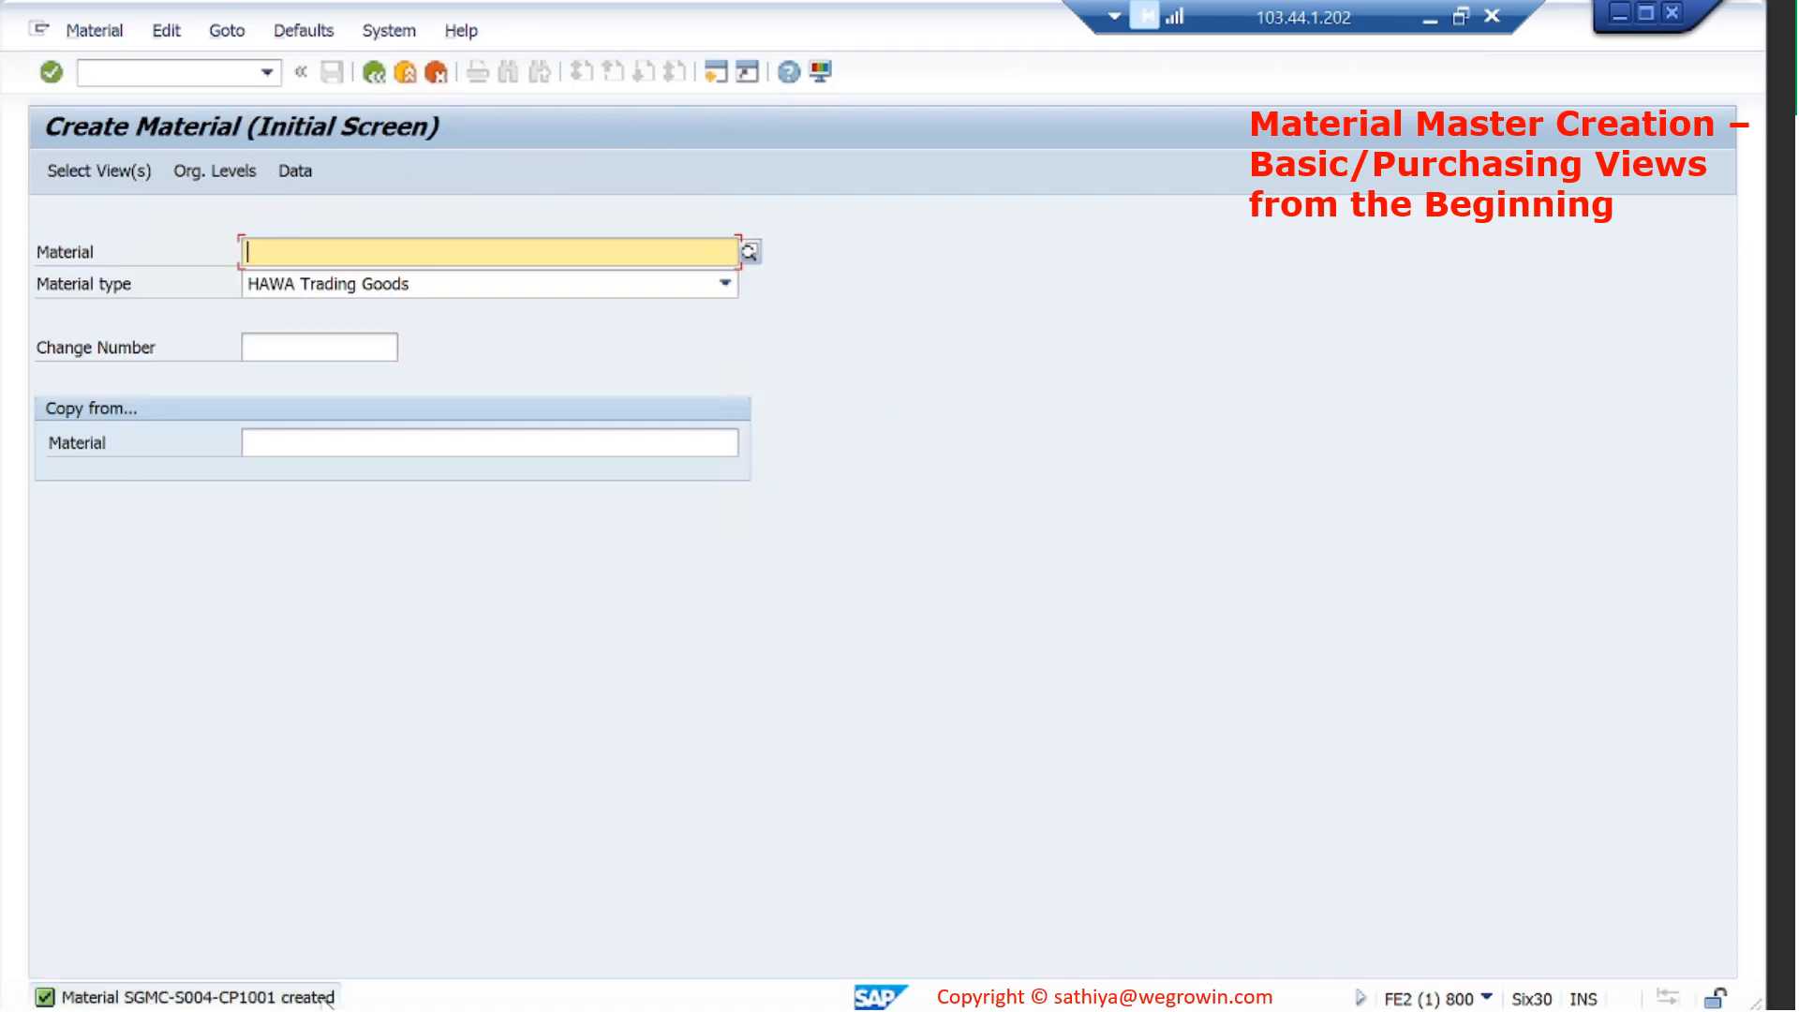
double_click(257, 1005)
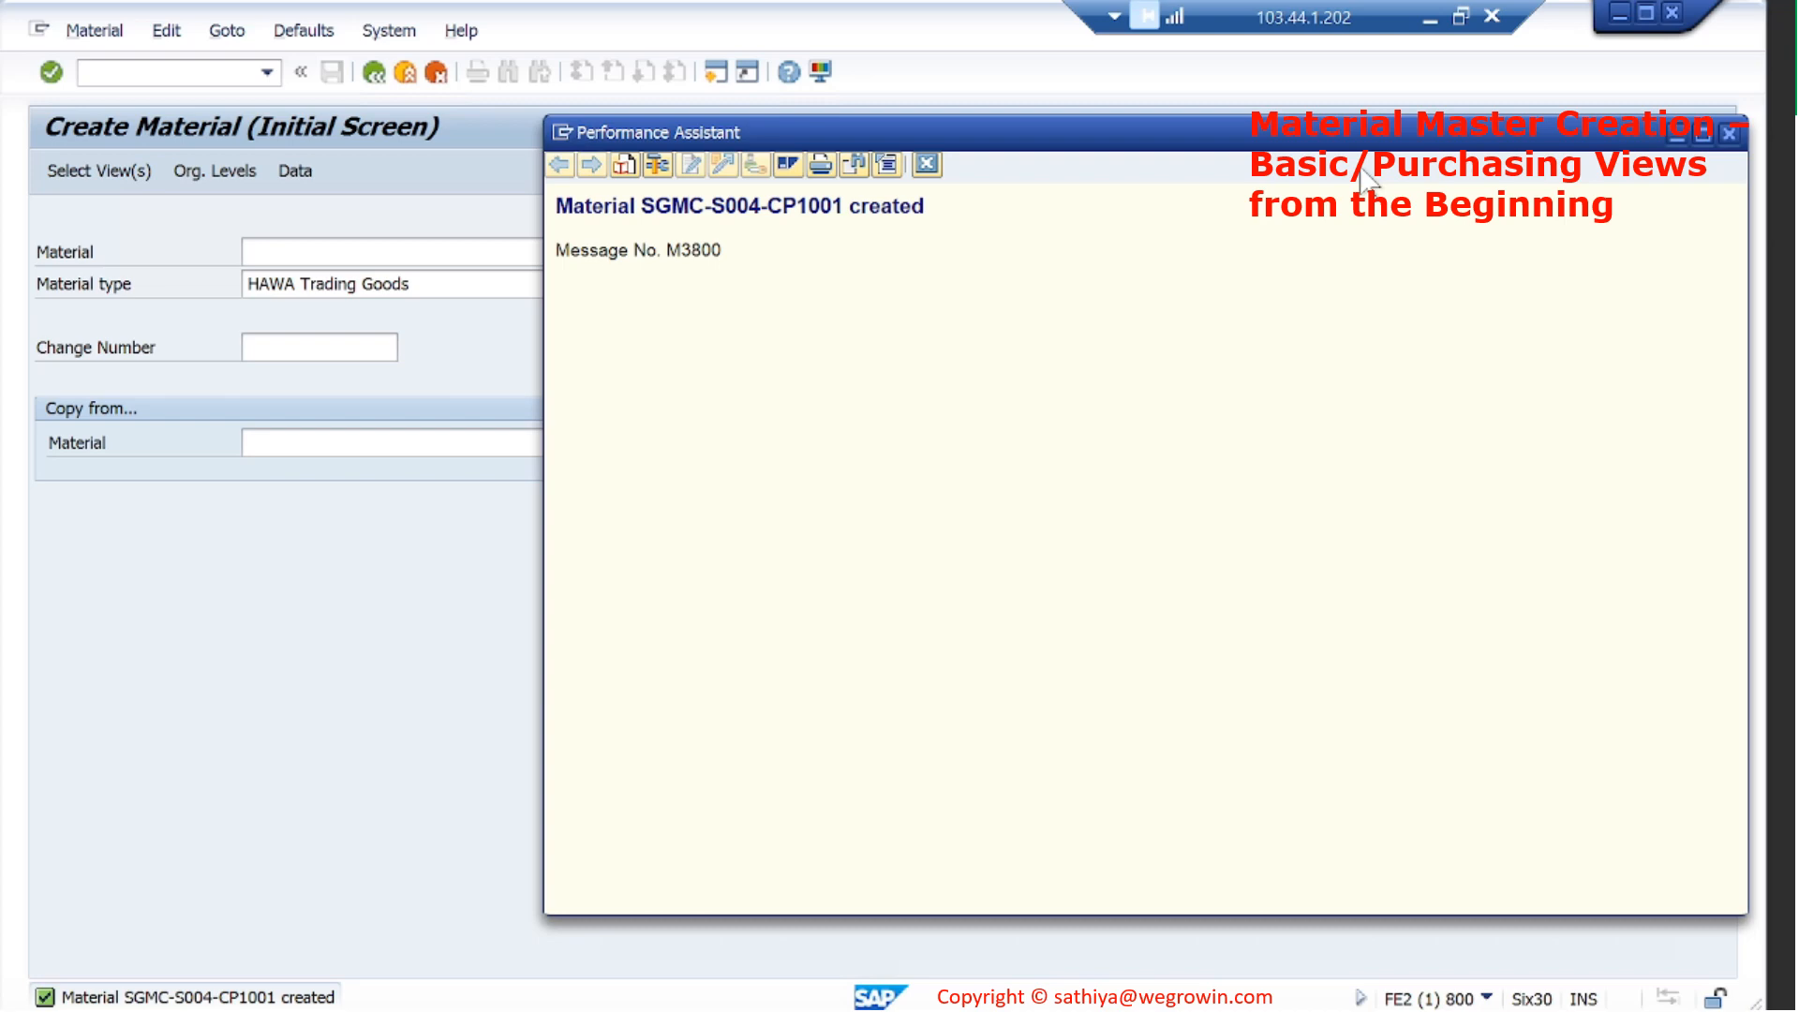
left_click(1429, 18)
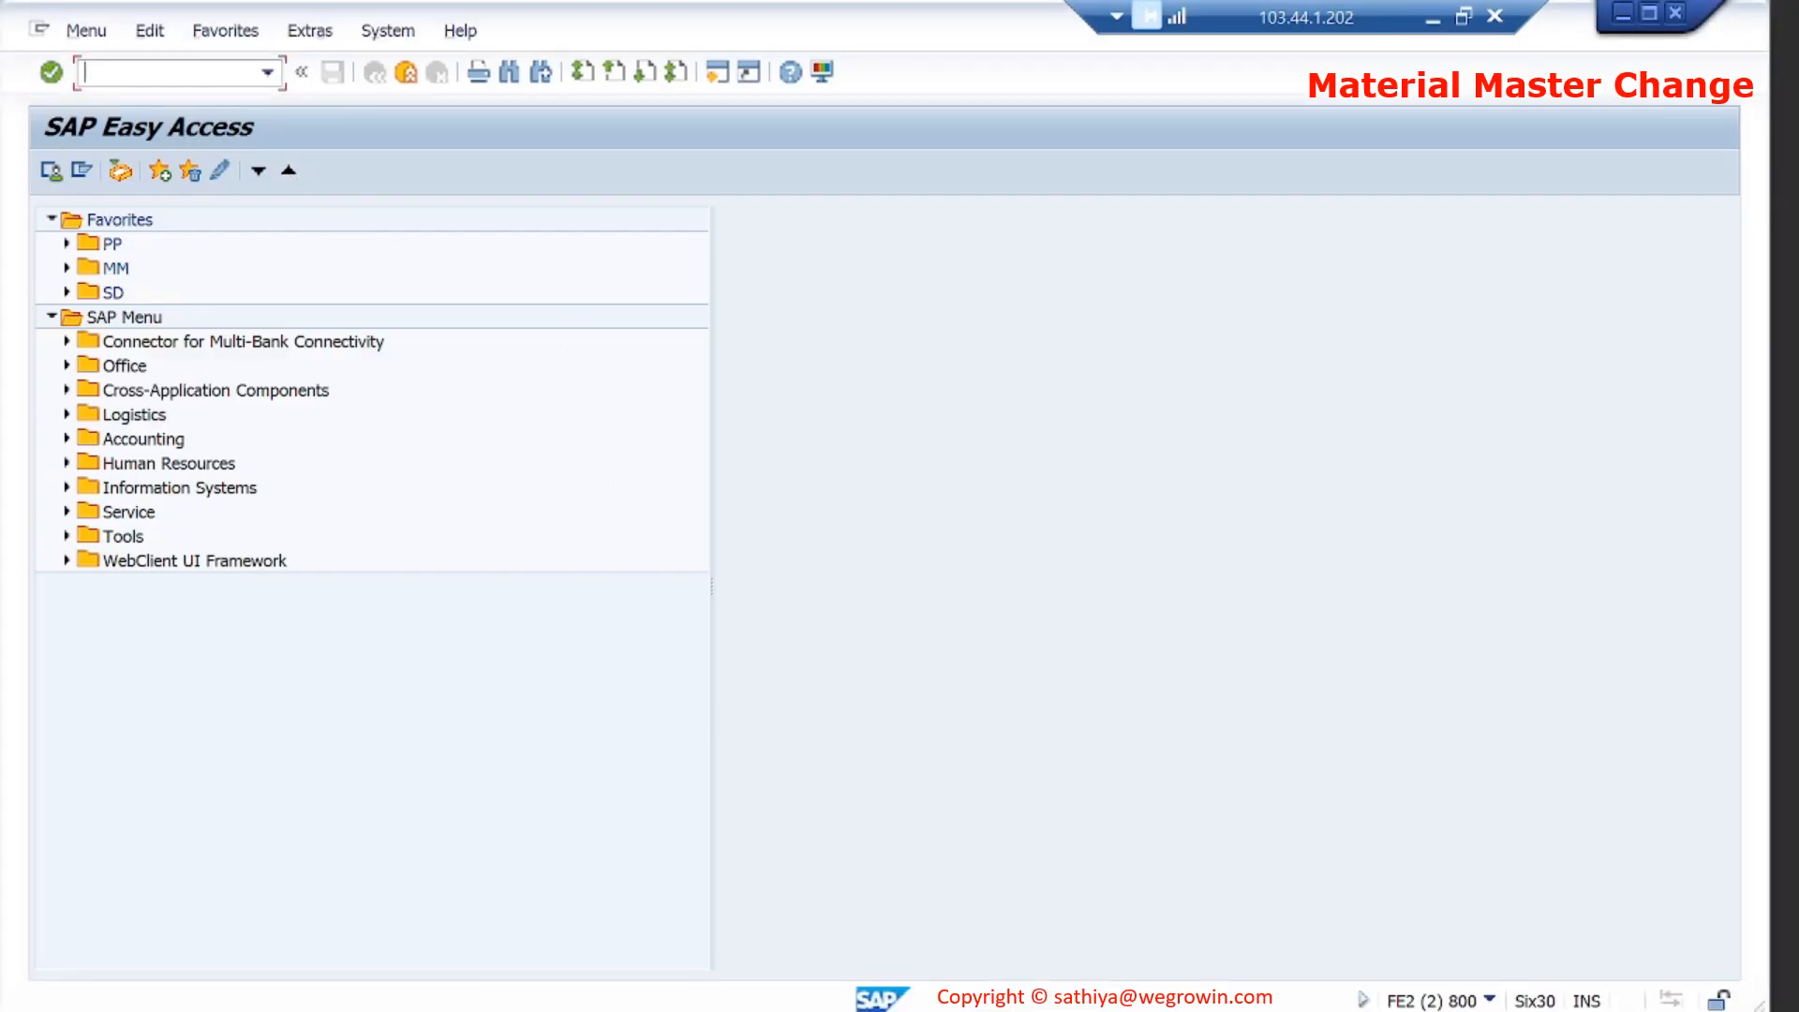
Open material SGMC-TRNG-CP1006 in MM02 with the basic data, purchasing and purchase order text views for plant 1710.
type("MM02")
key("Return")
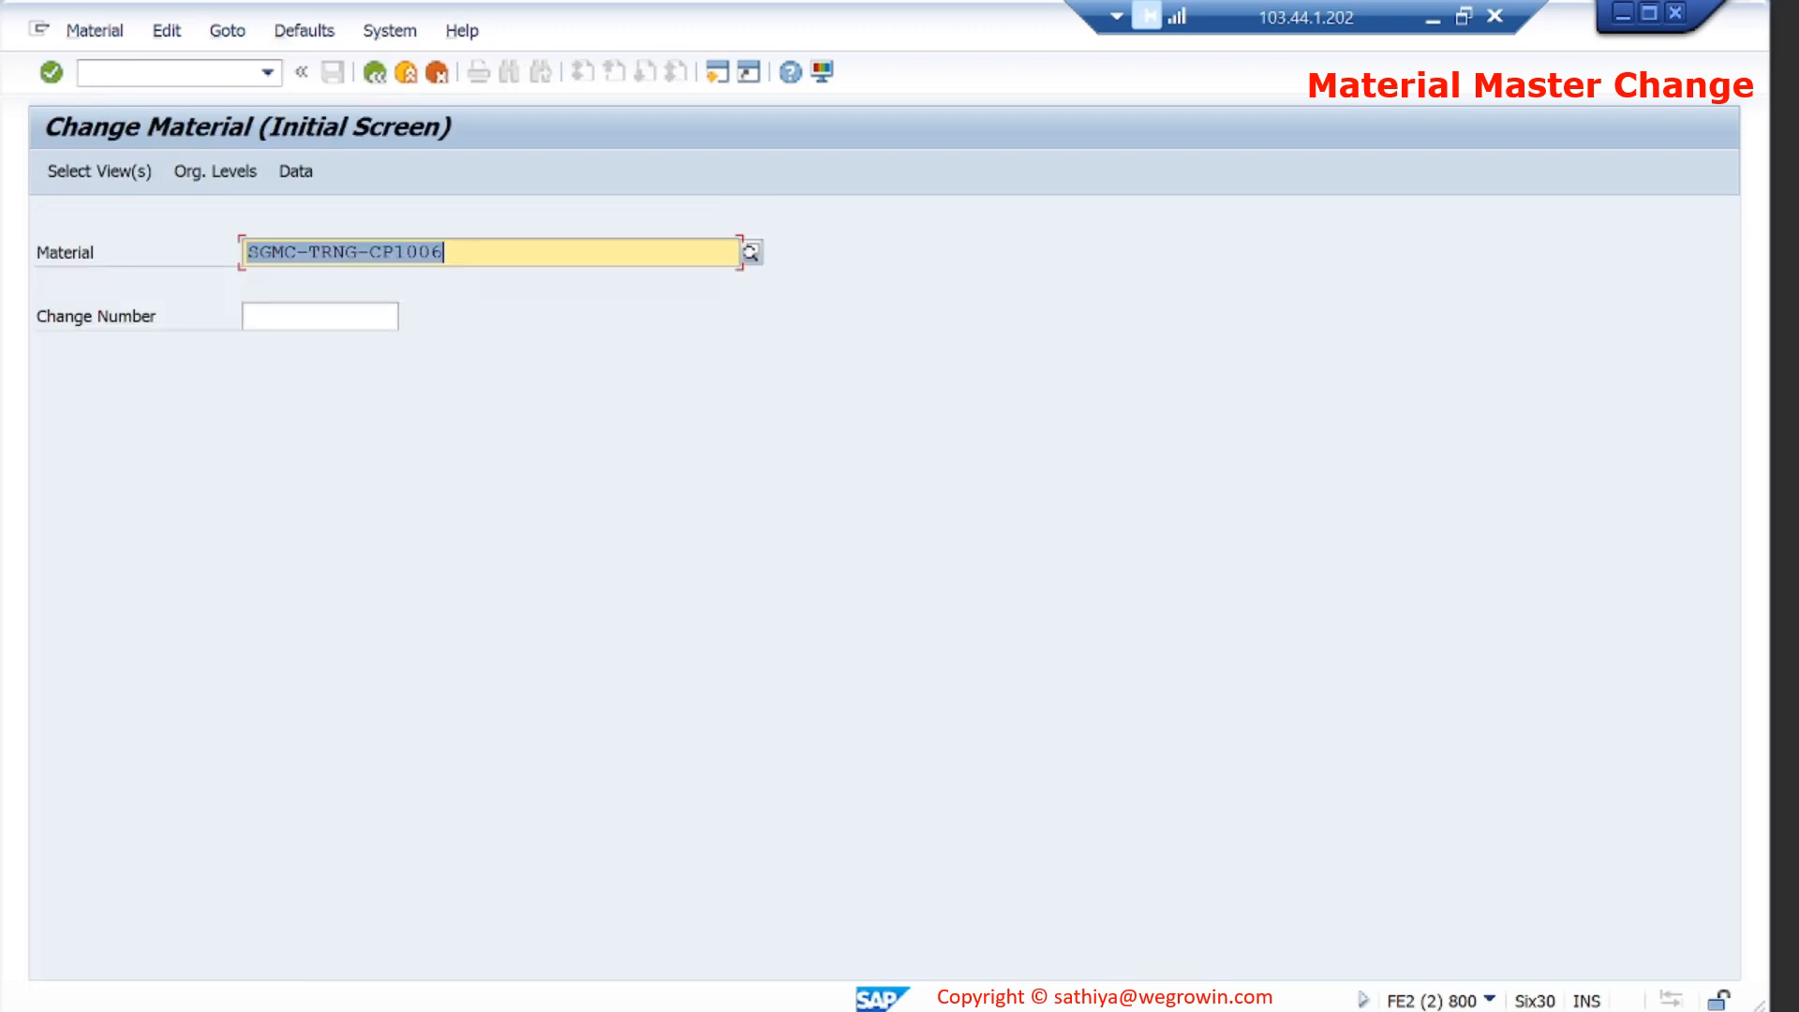
left_click(452, 252)
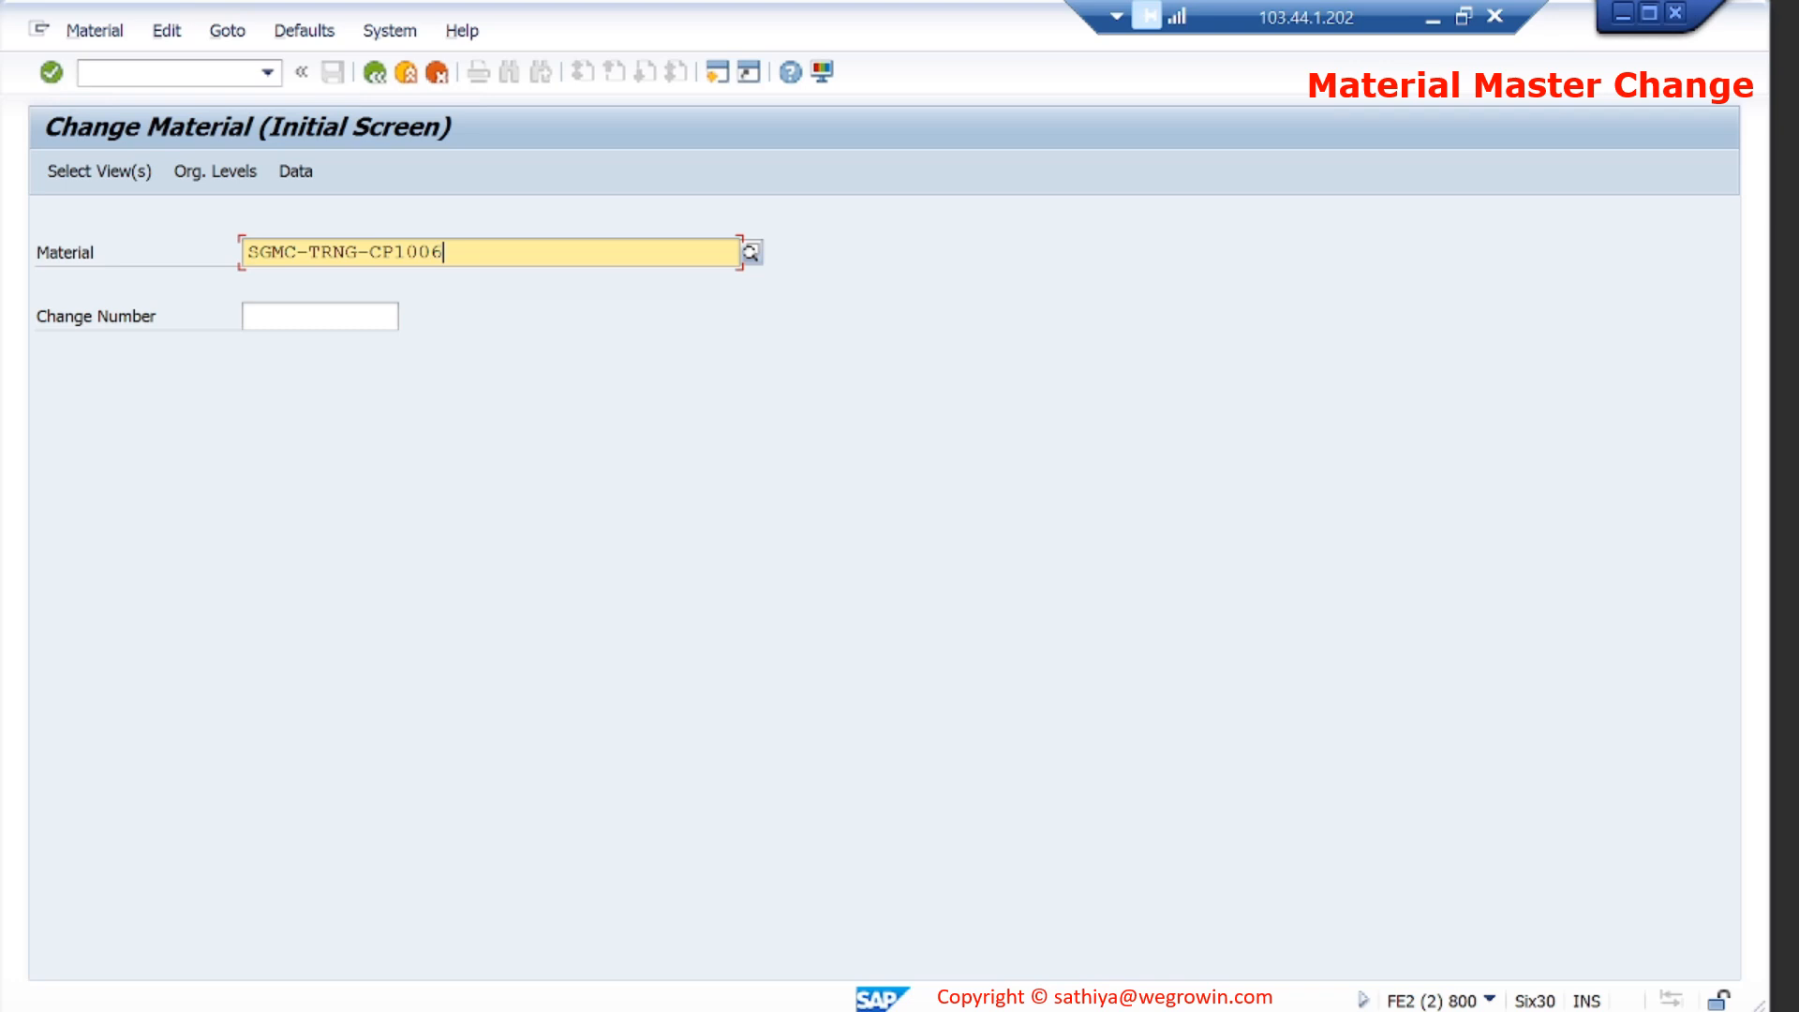
key("Return")
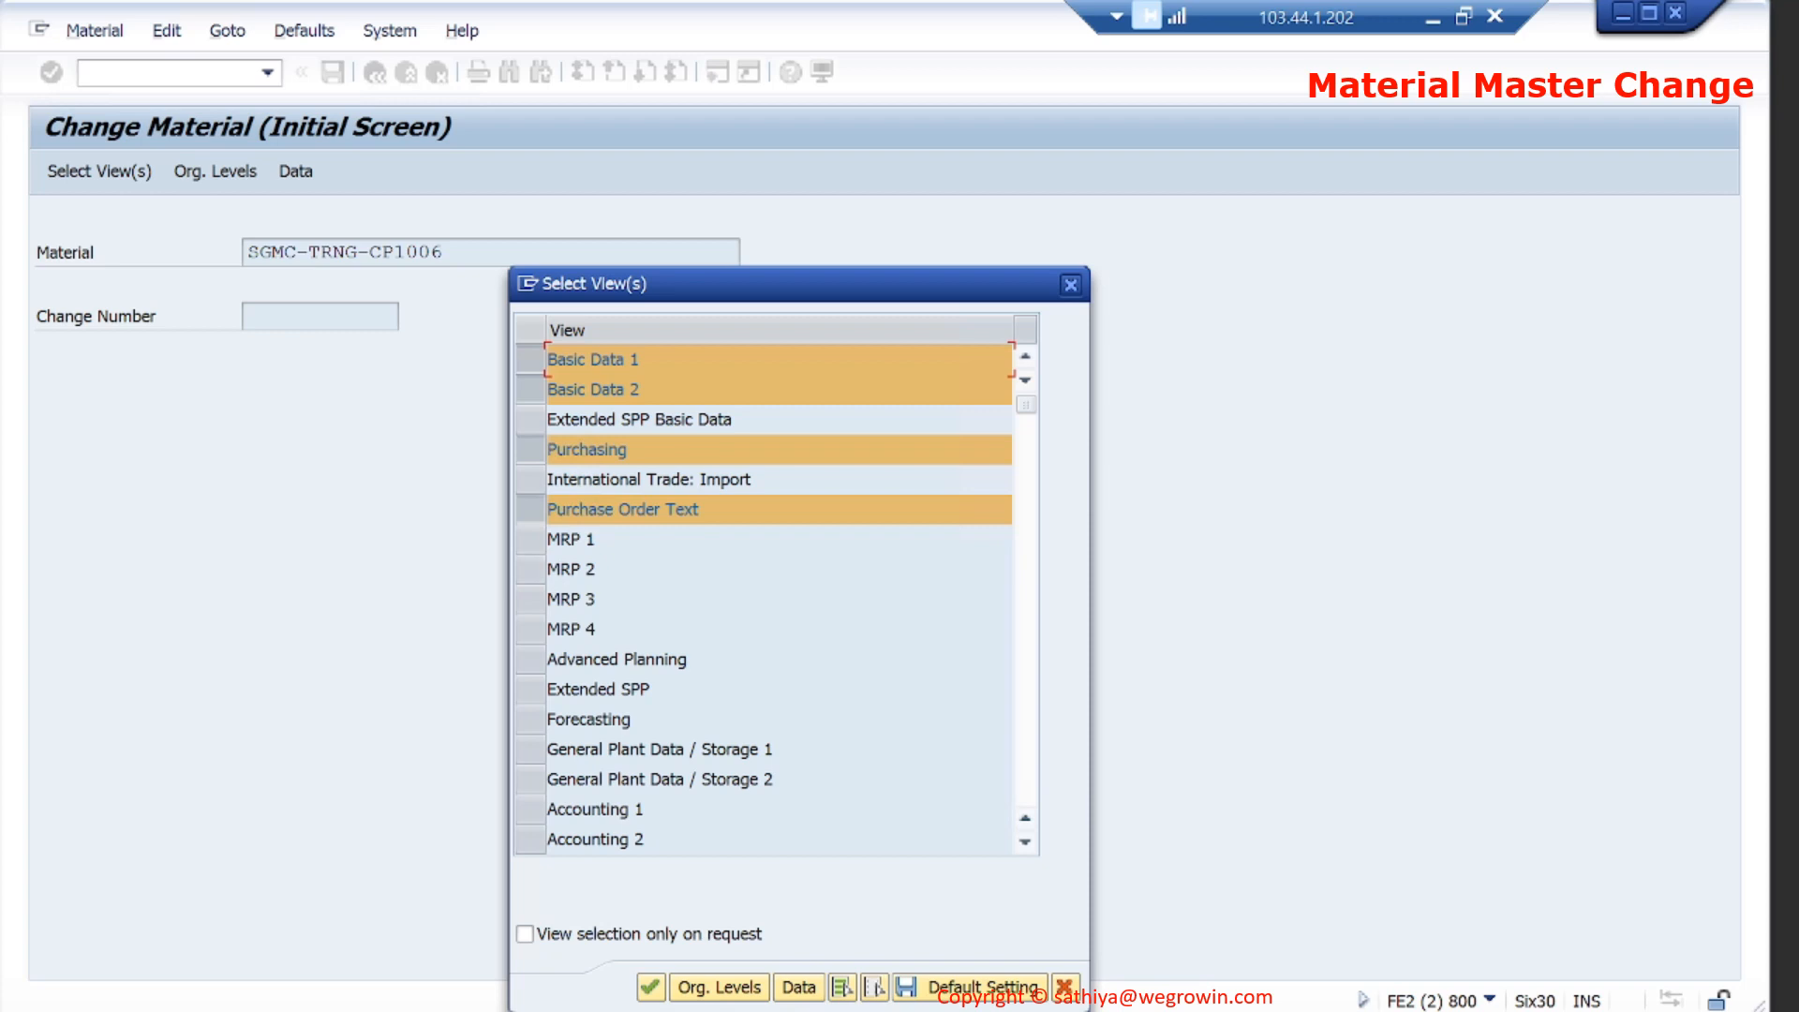
key("Return")
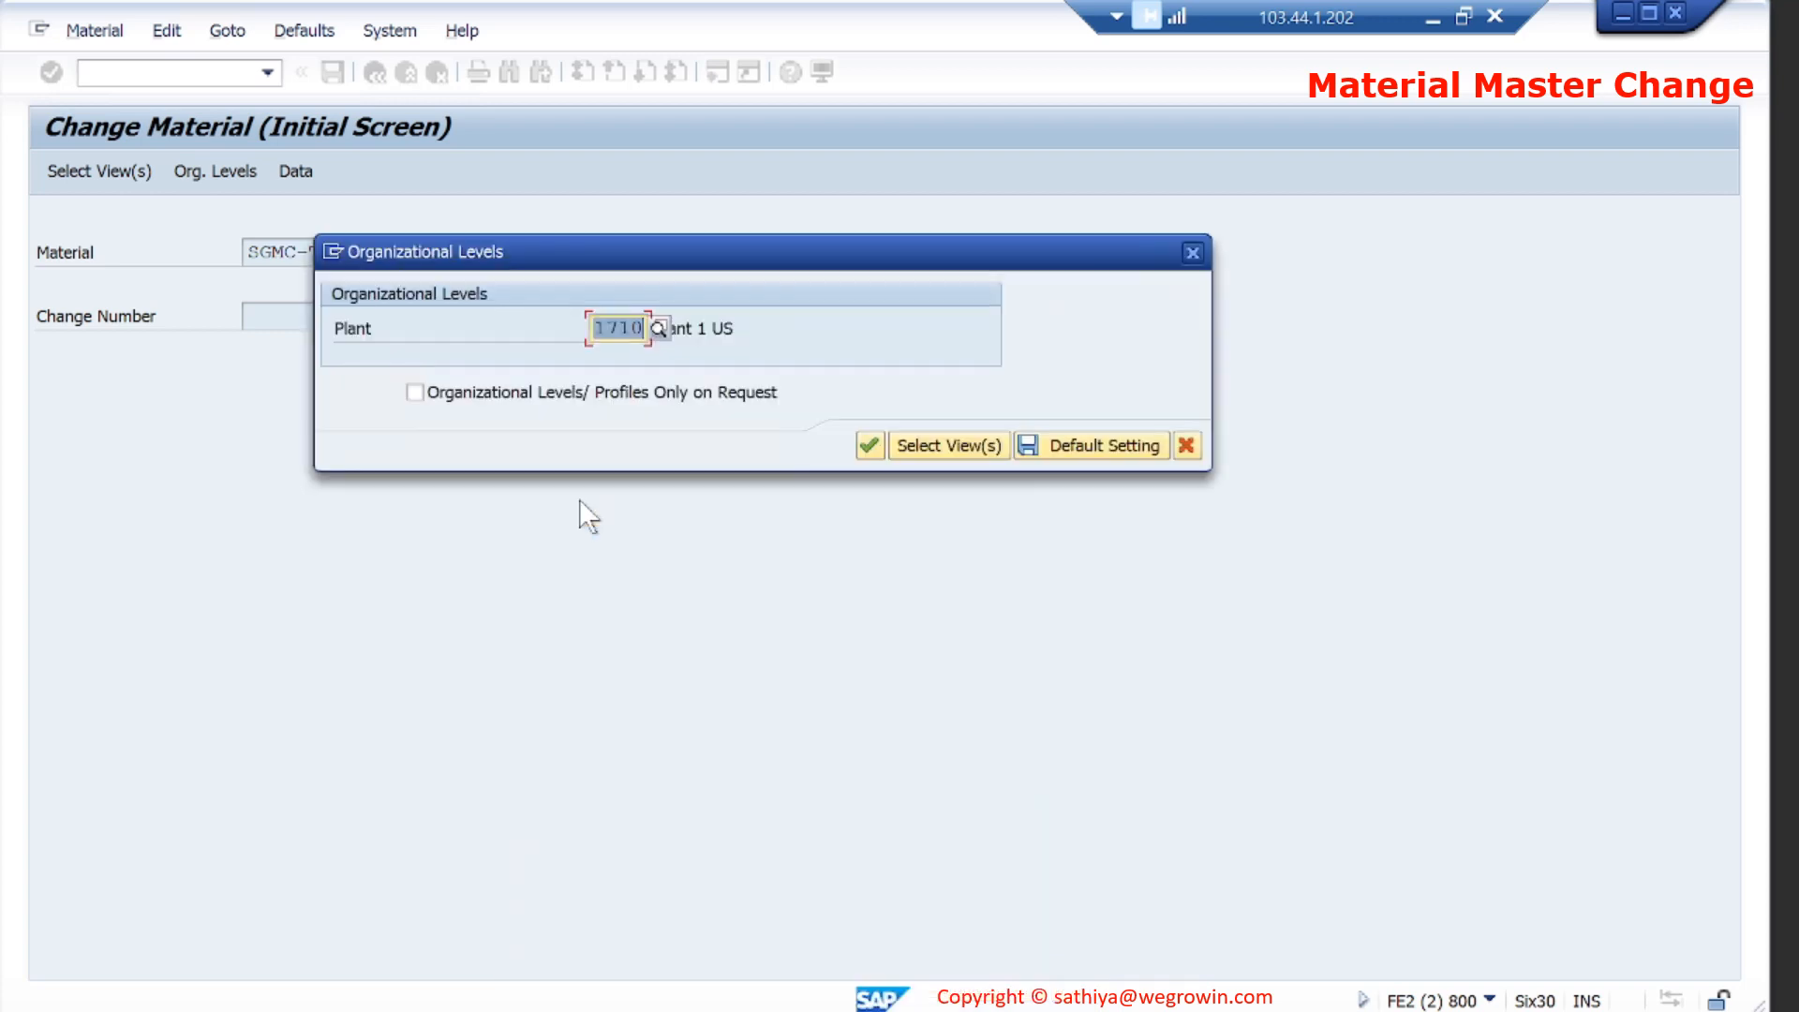
key("Return")
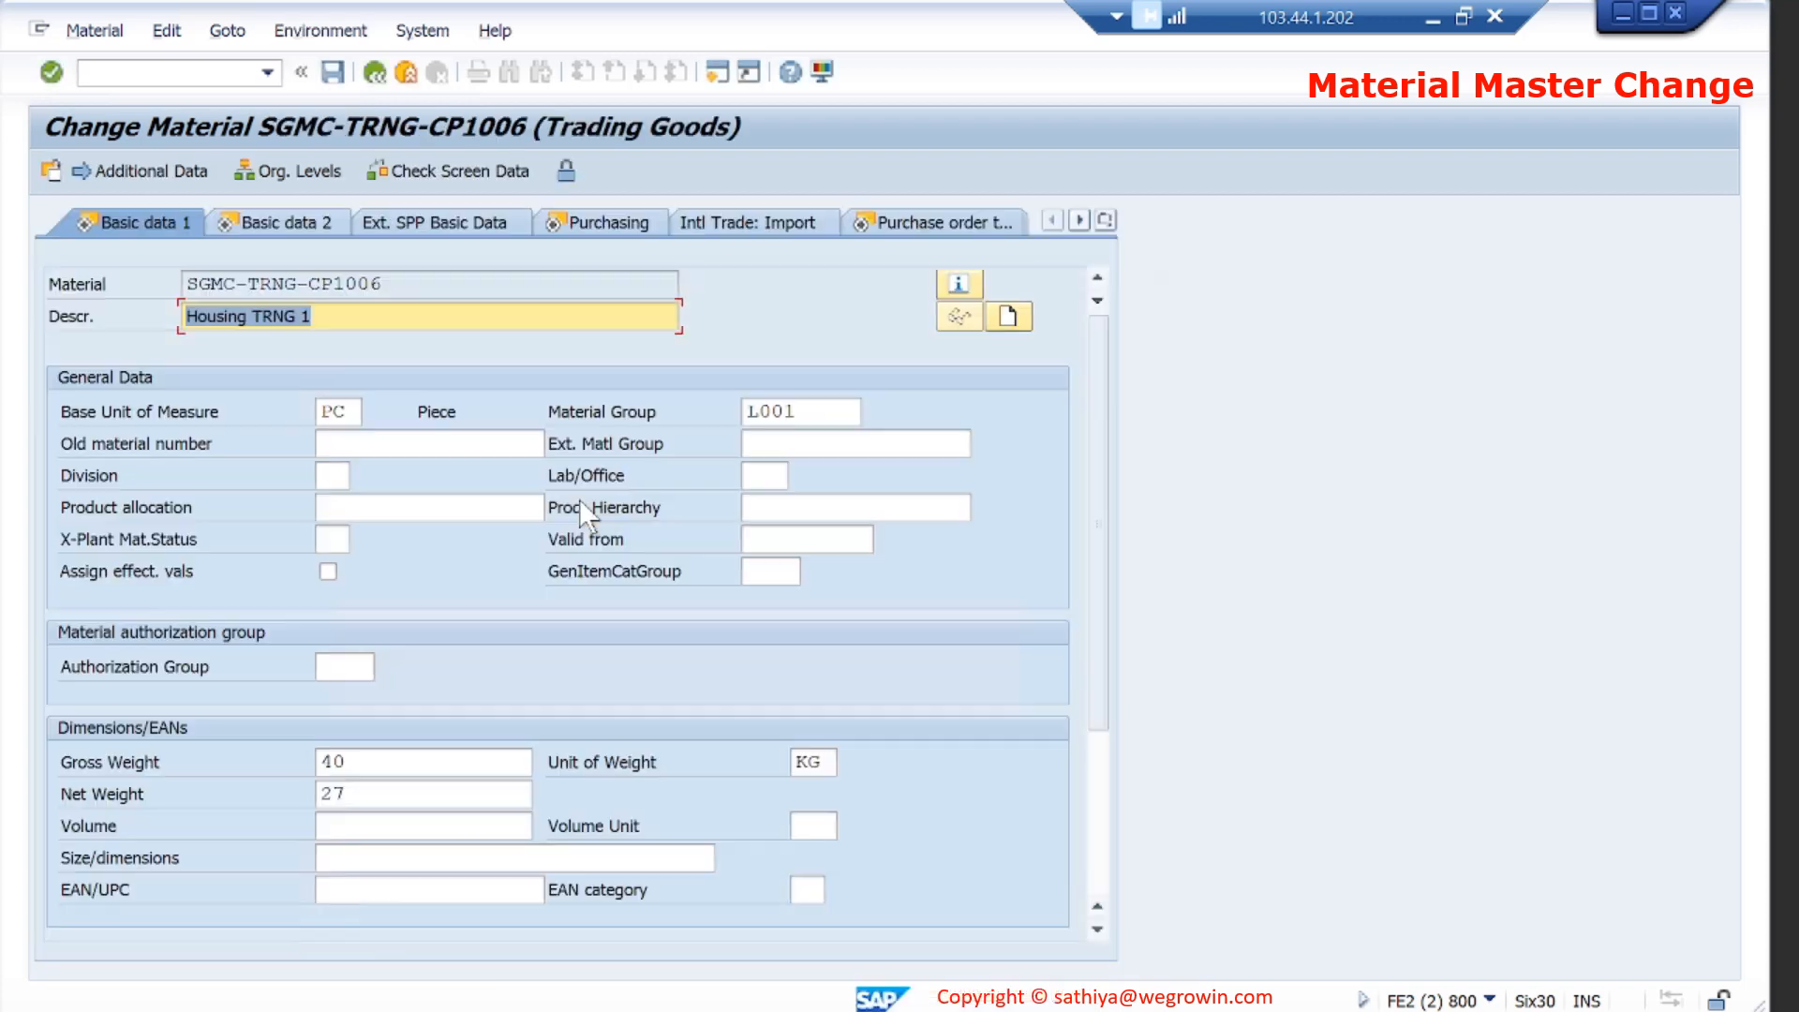
Review the basic data views of SGMC-TRNG-CP1006 and set its GR processing time in the Purchasing view to 2 days.
scroll(553, 728, "down", 3)
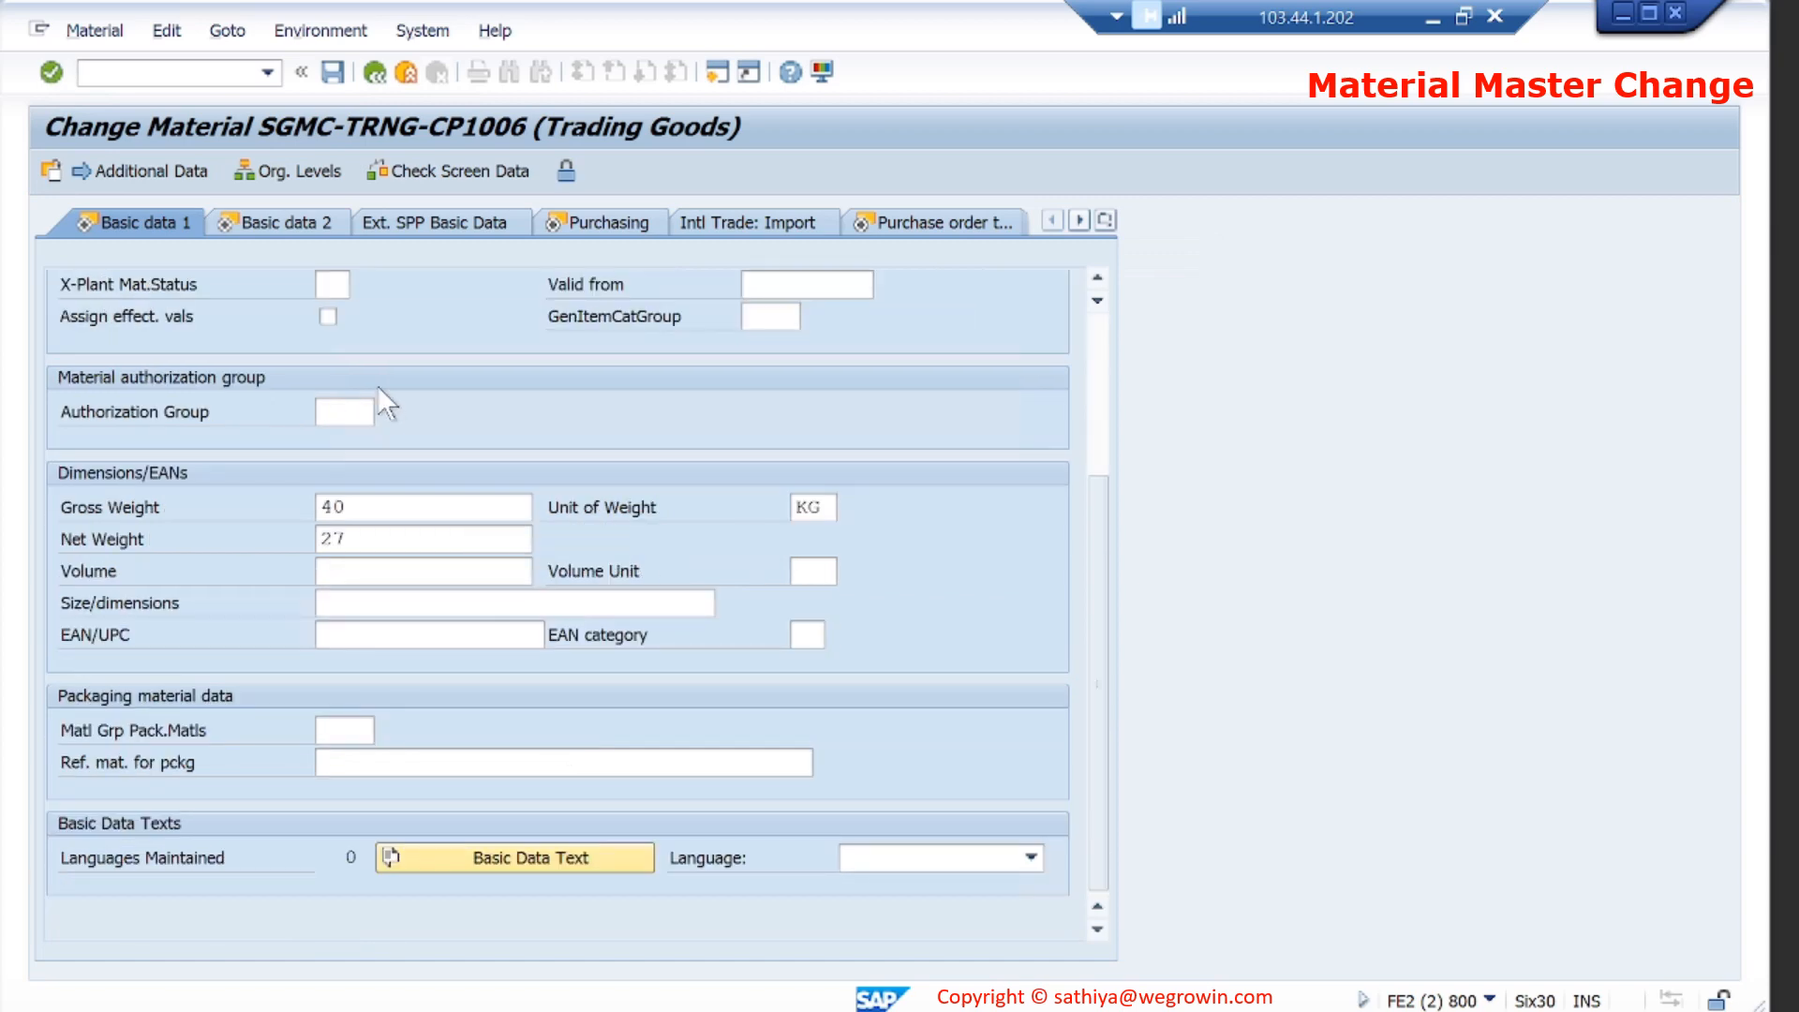
left_click(313, 224)
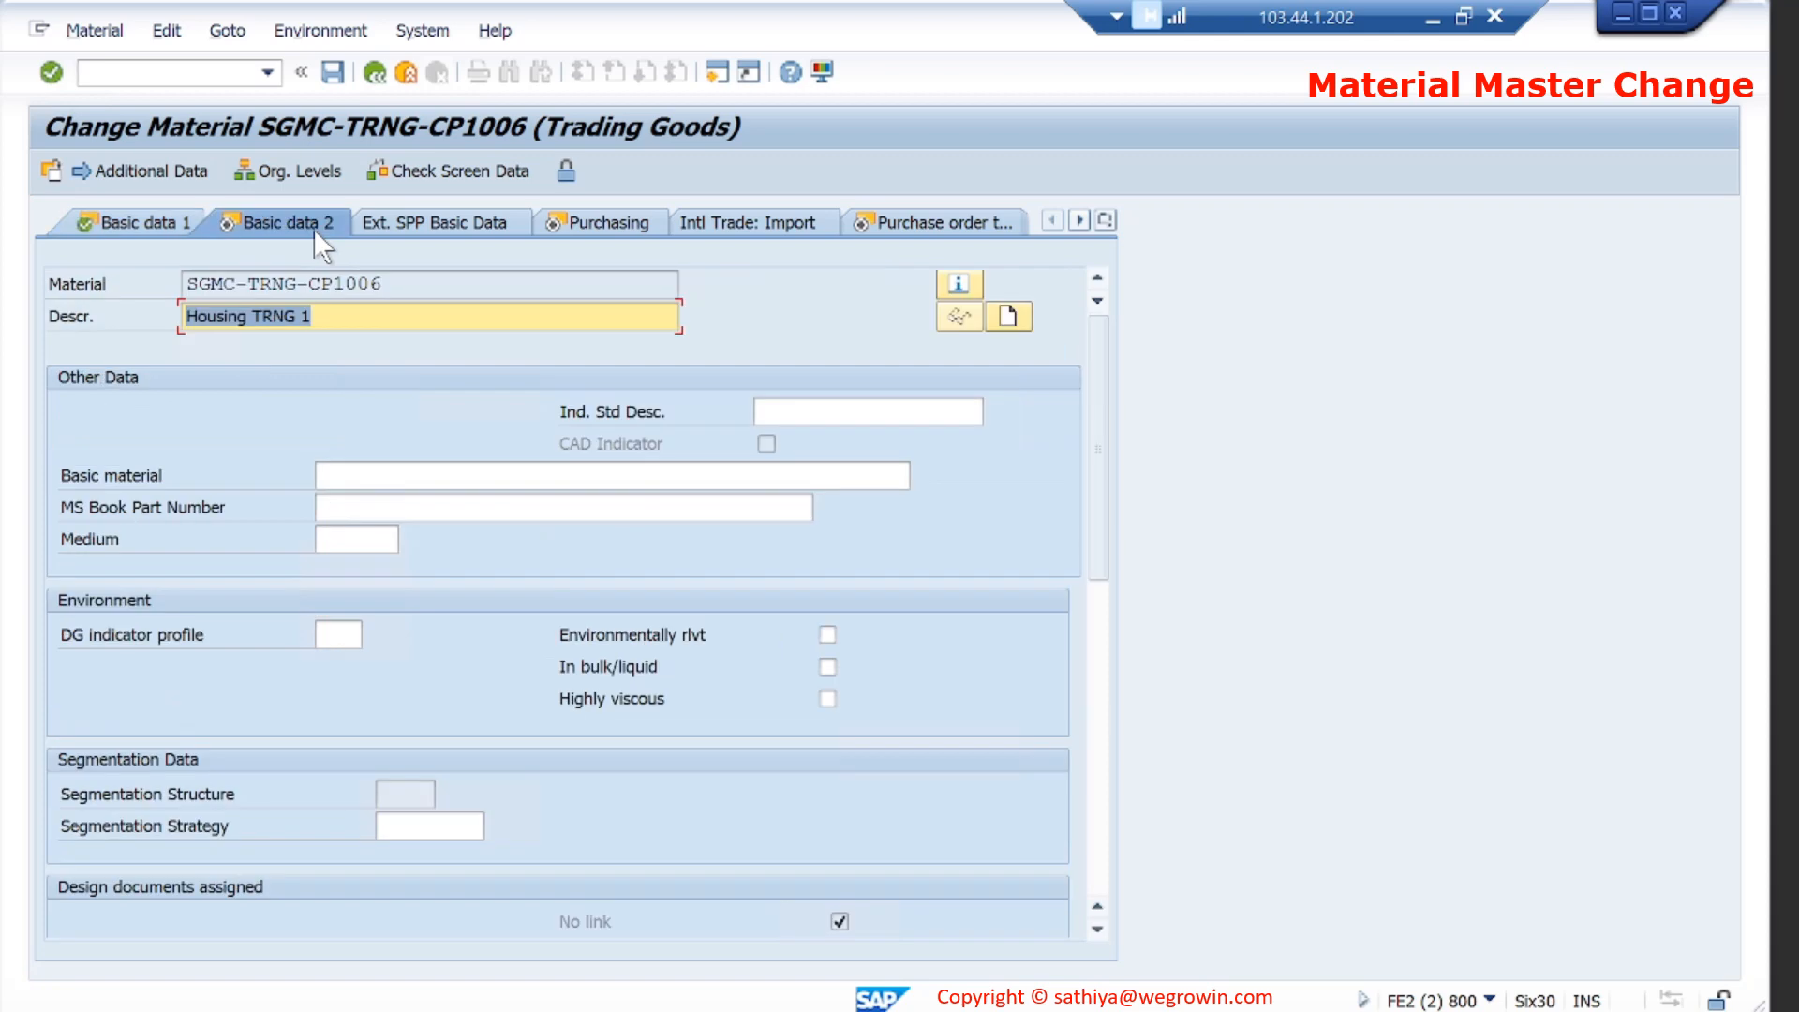
left_click(649, 217)
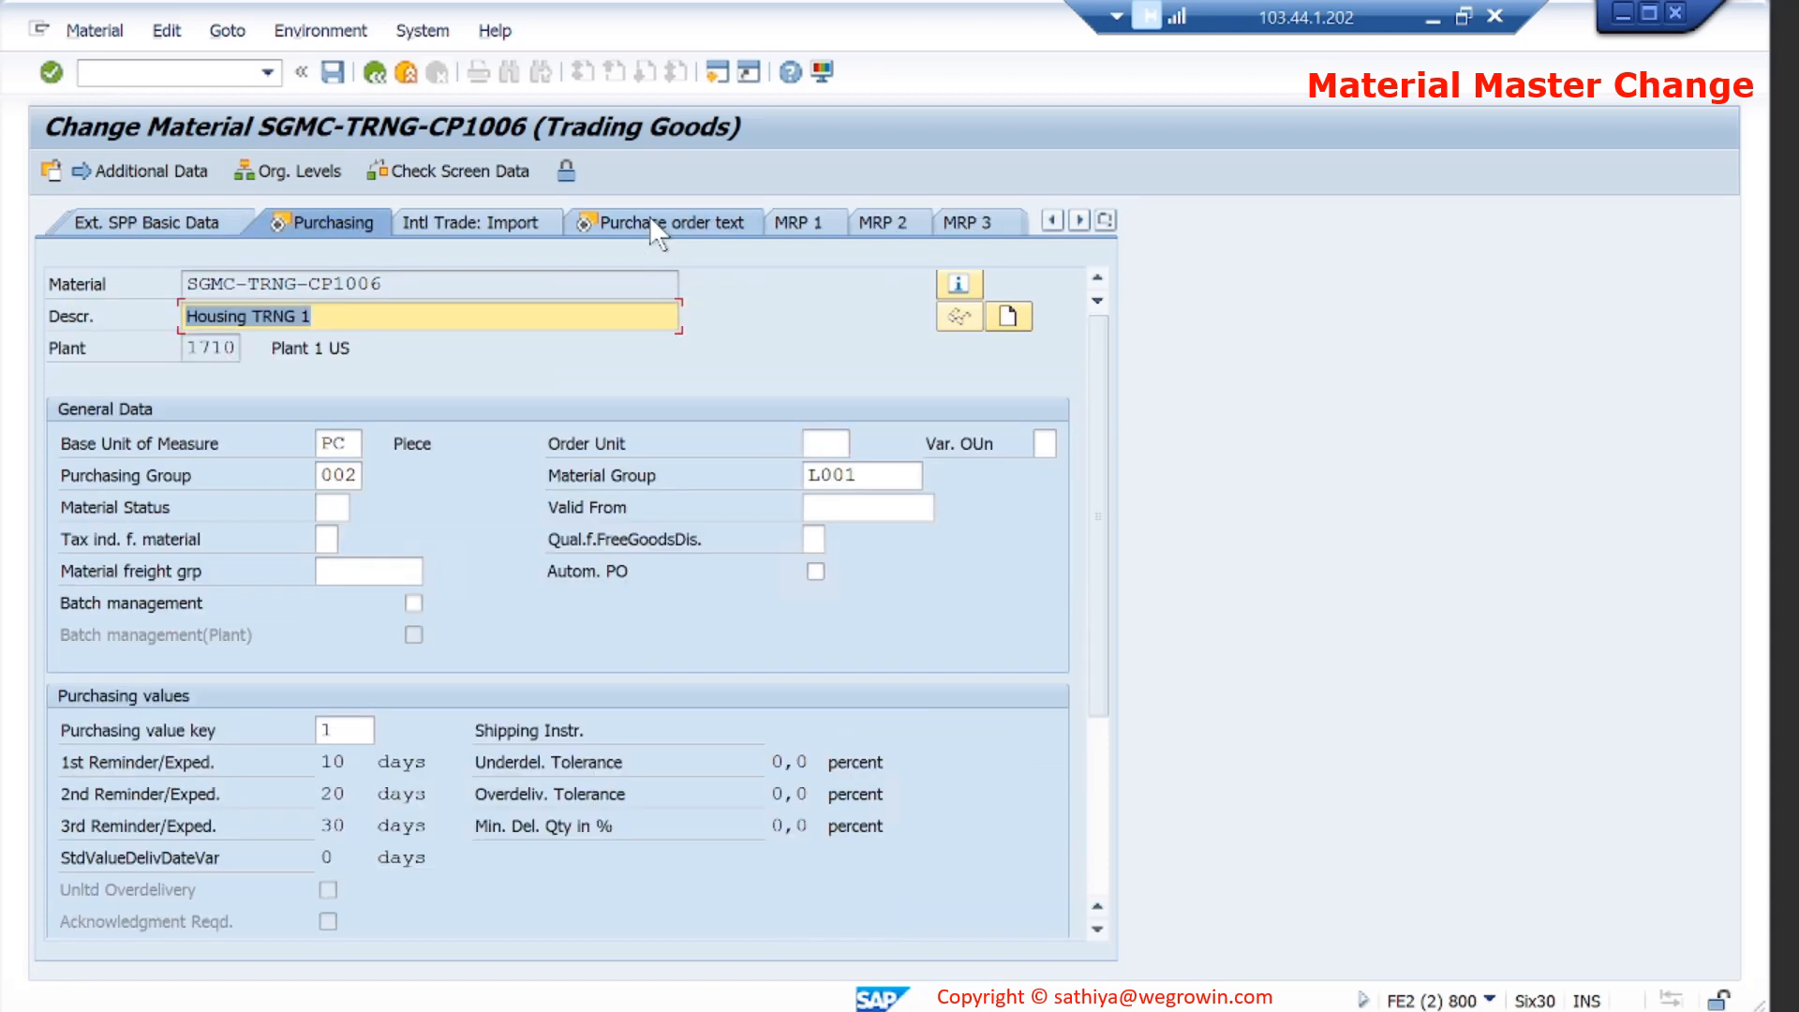
left_click(365, 730)
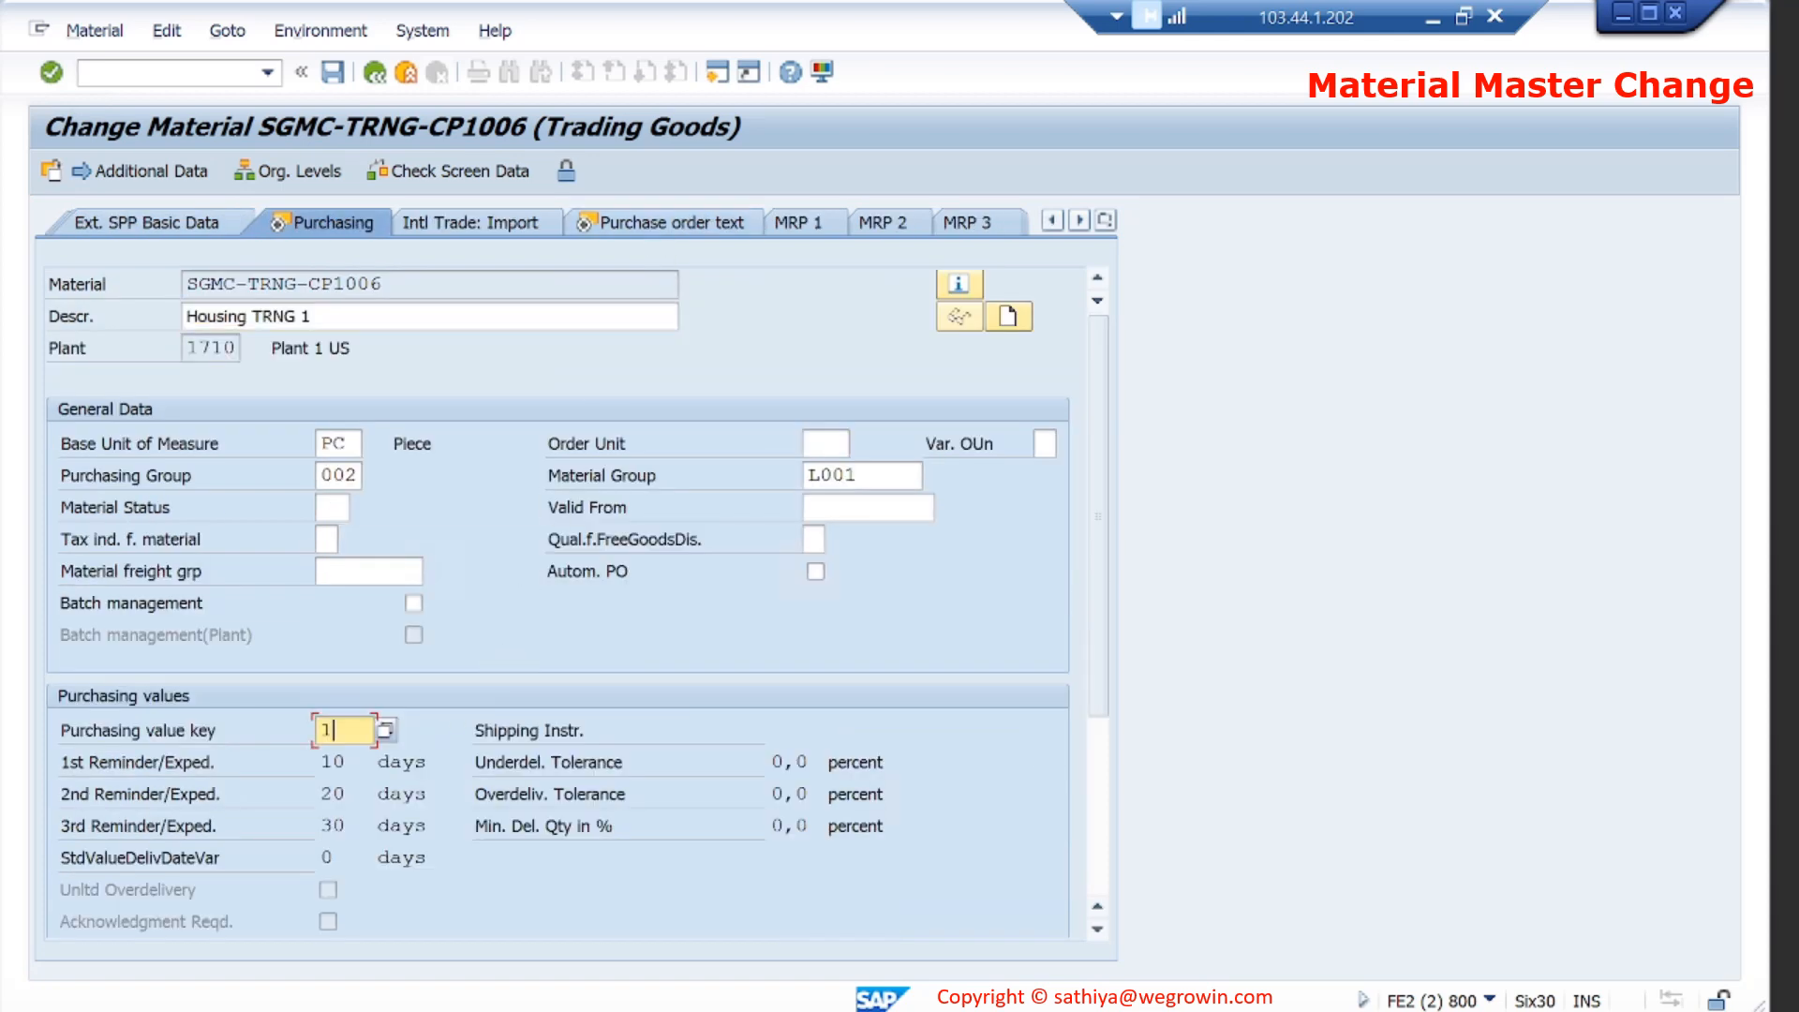
scroll(367, 721, "down", 3)
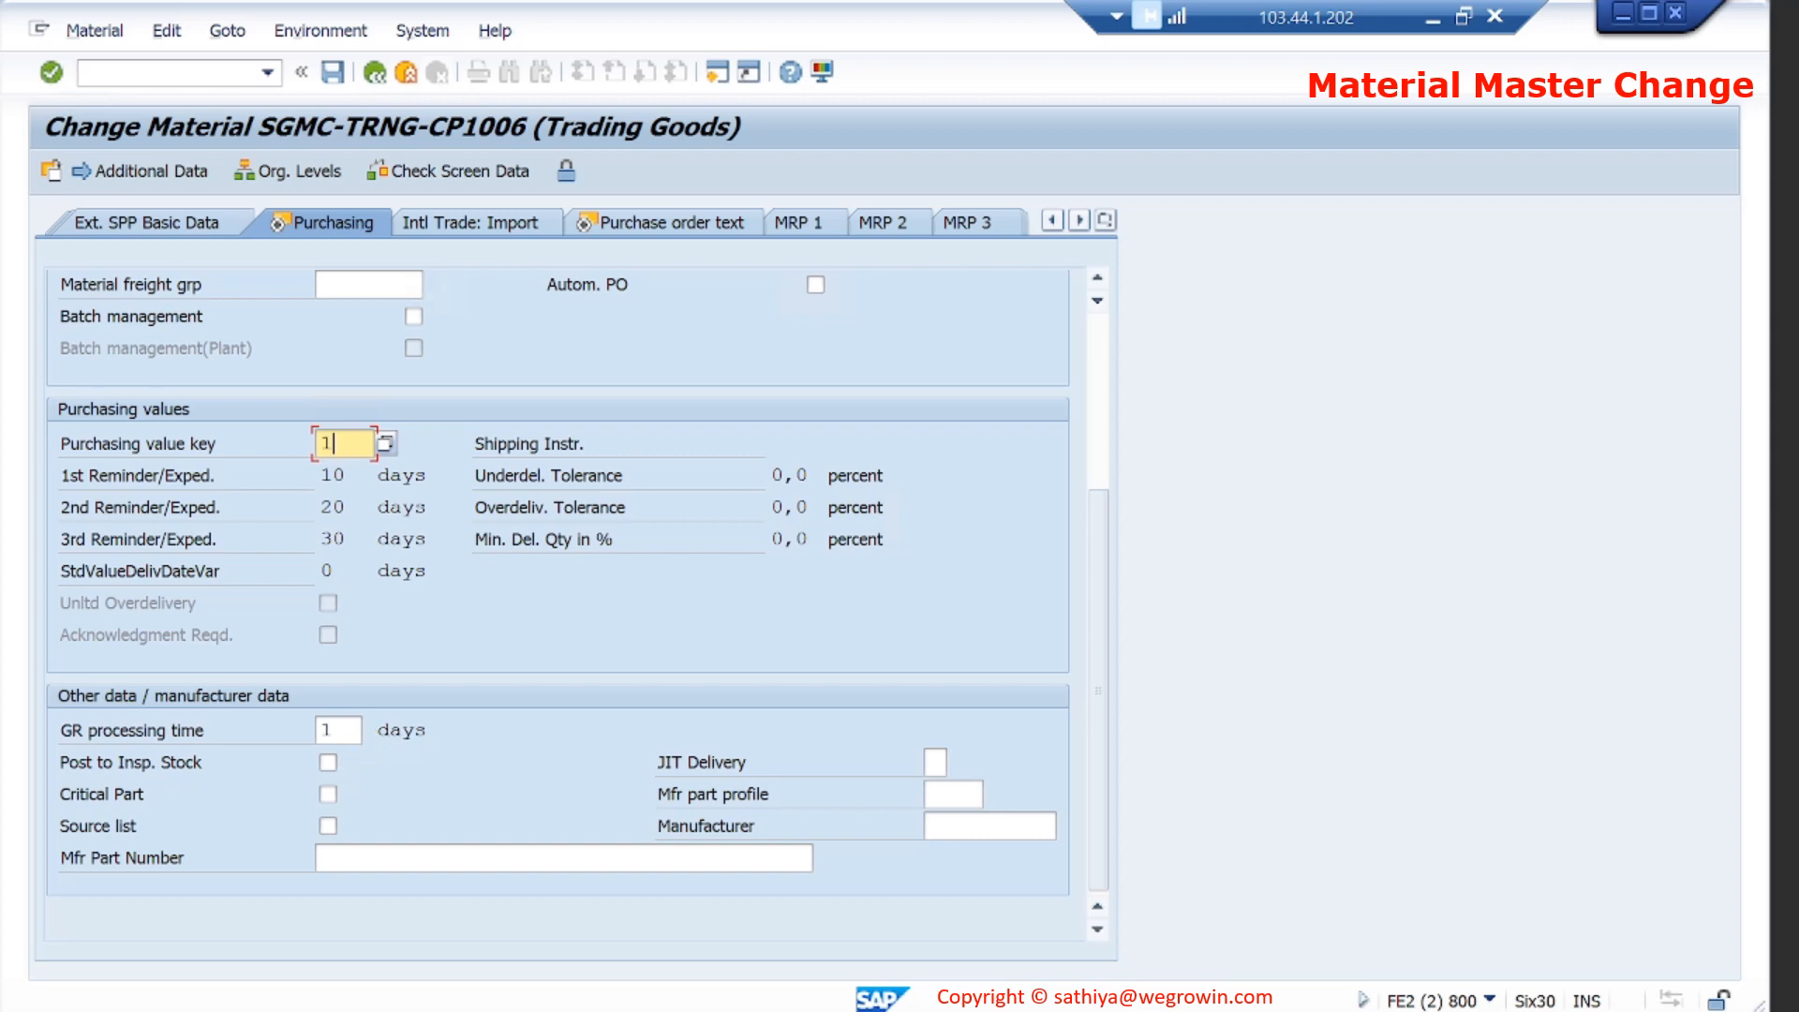
left_click(335, 730)
key("BackSpace")
type("2")
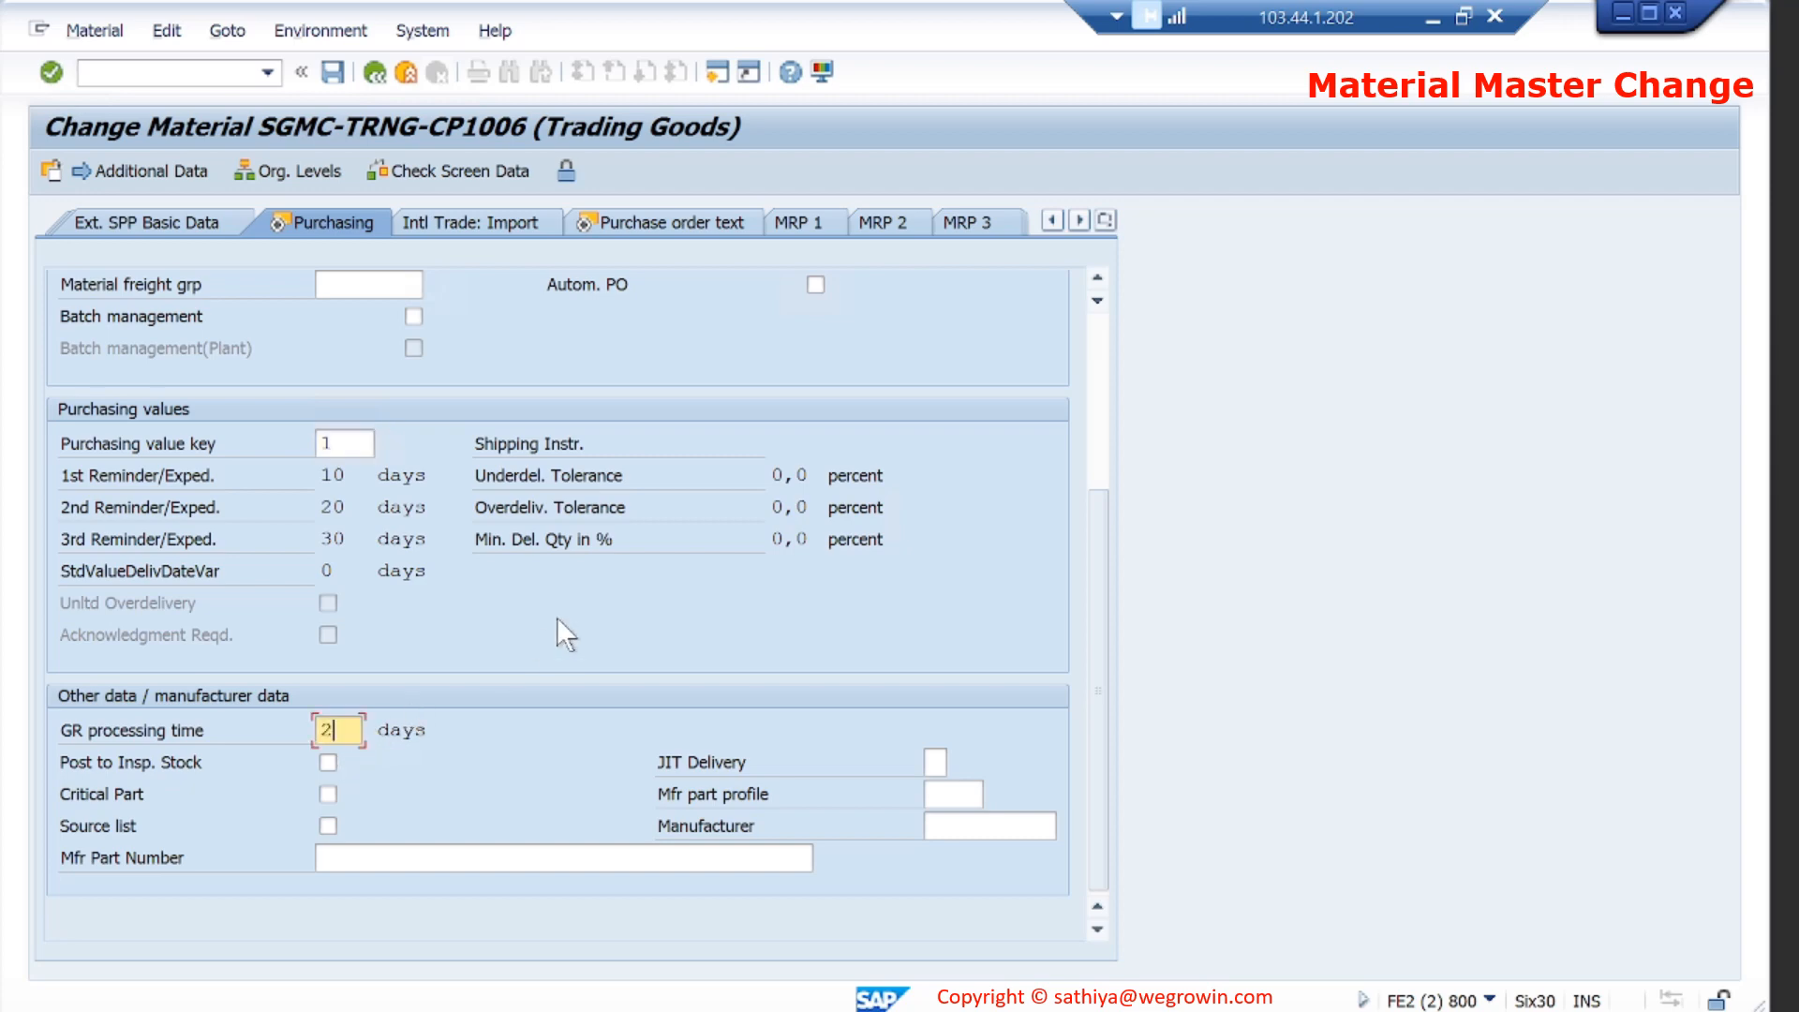
left_click(407, 731)
Save the changed material SGMC-TRNG-CP1006 and check the details of its change message.
left_click(336, 75)
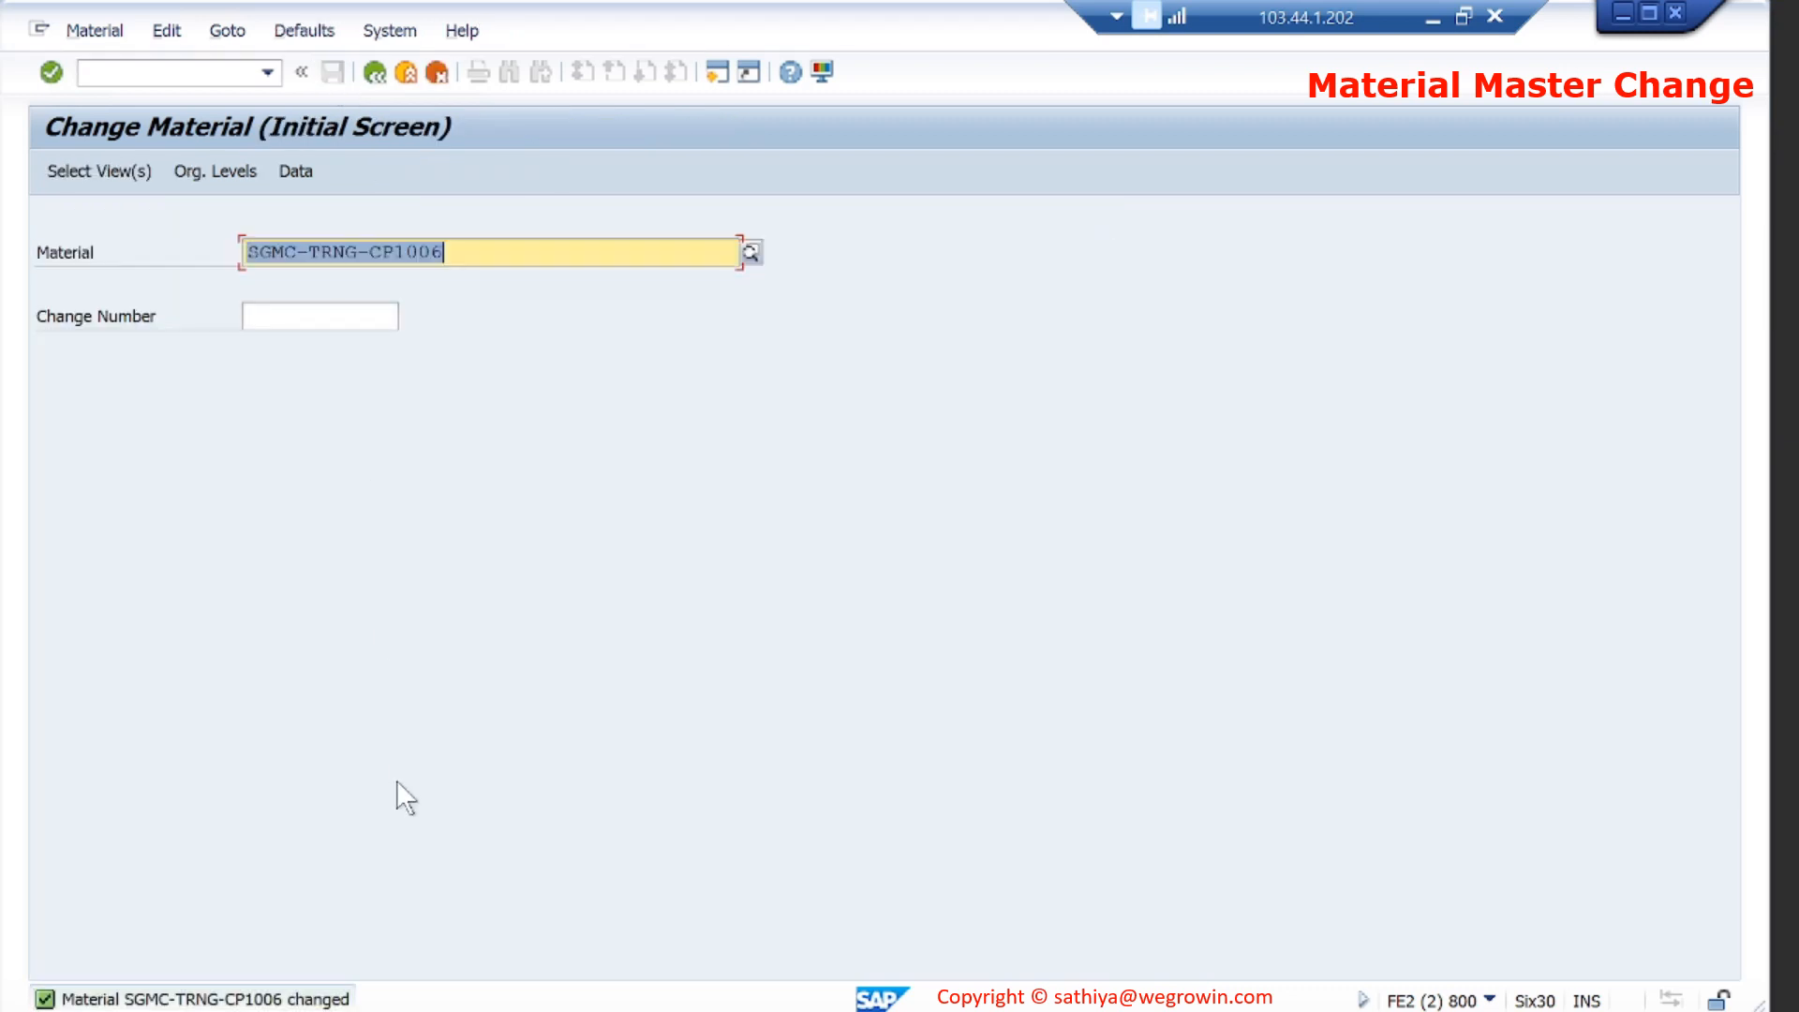
double_click(298, 1001)
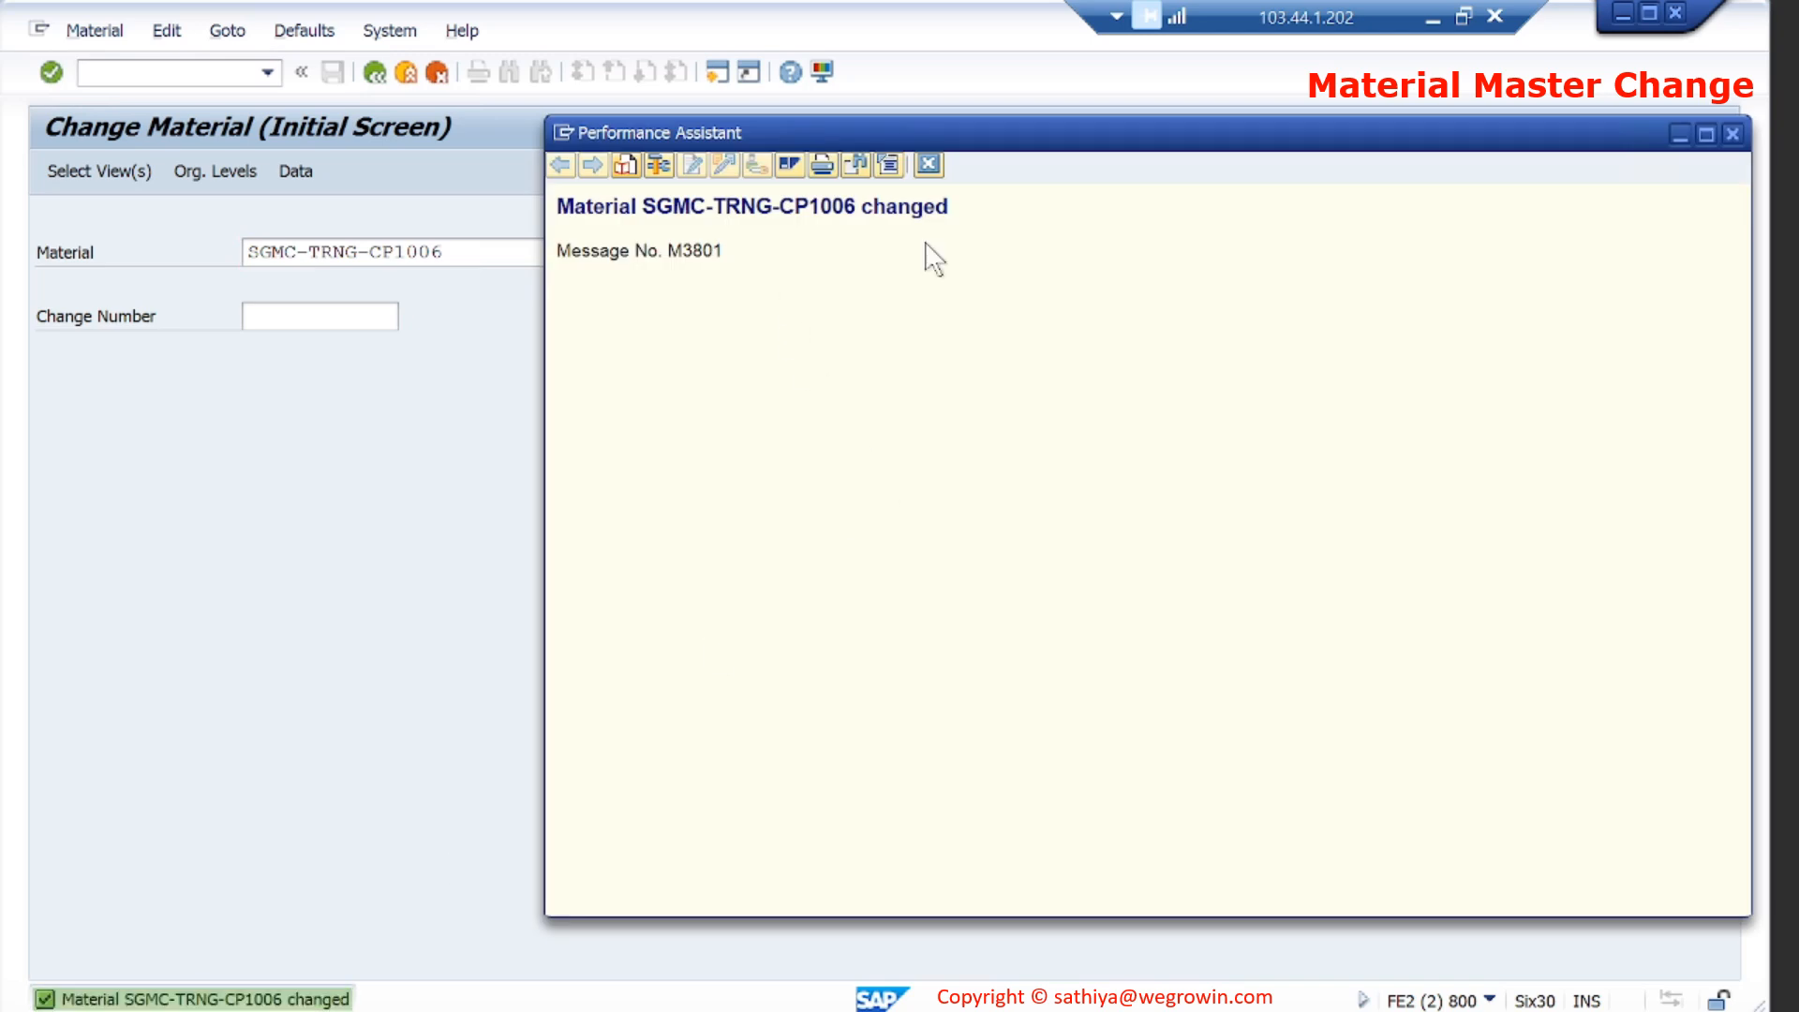
left_click(1732, 136)
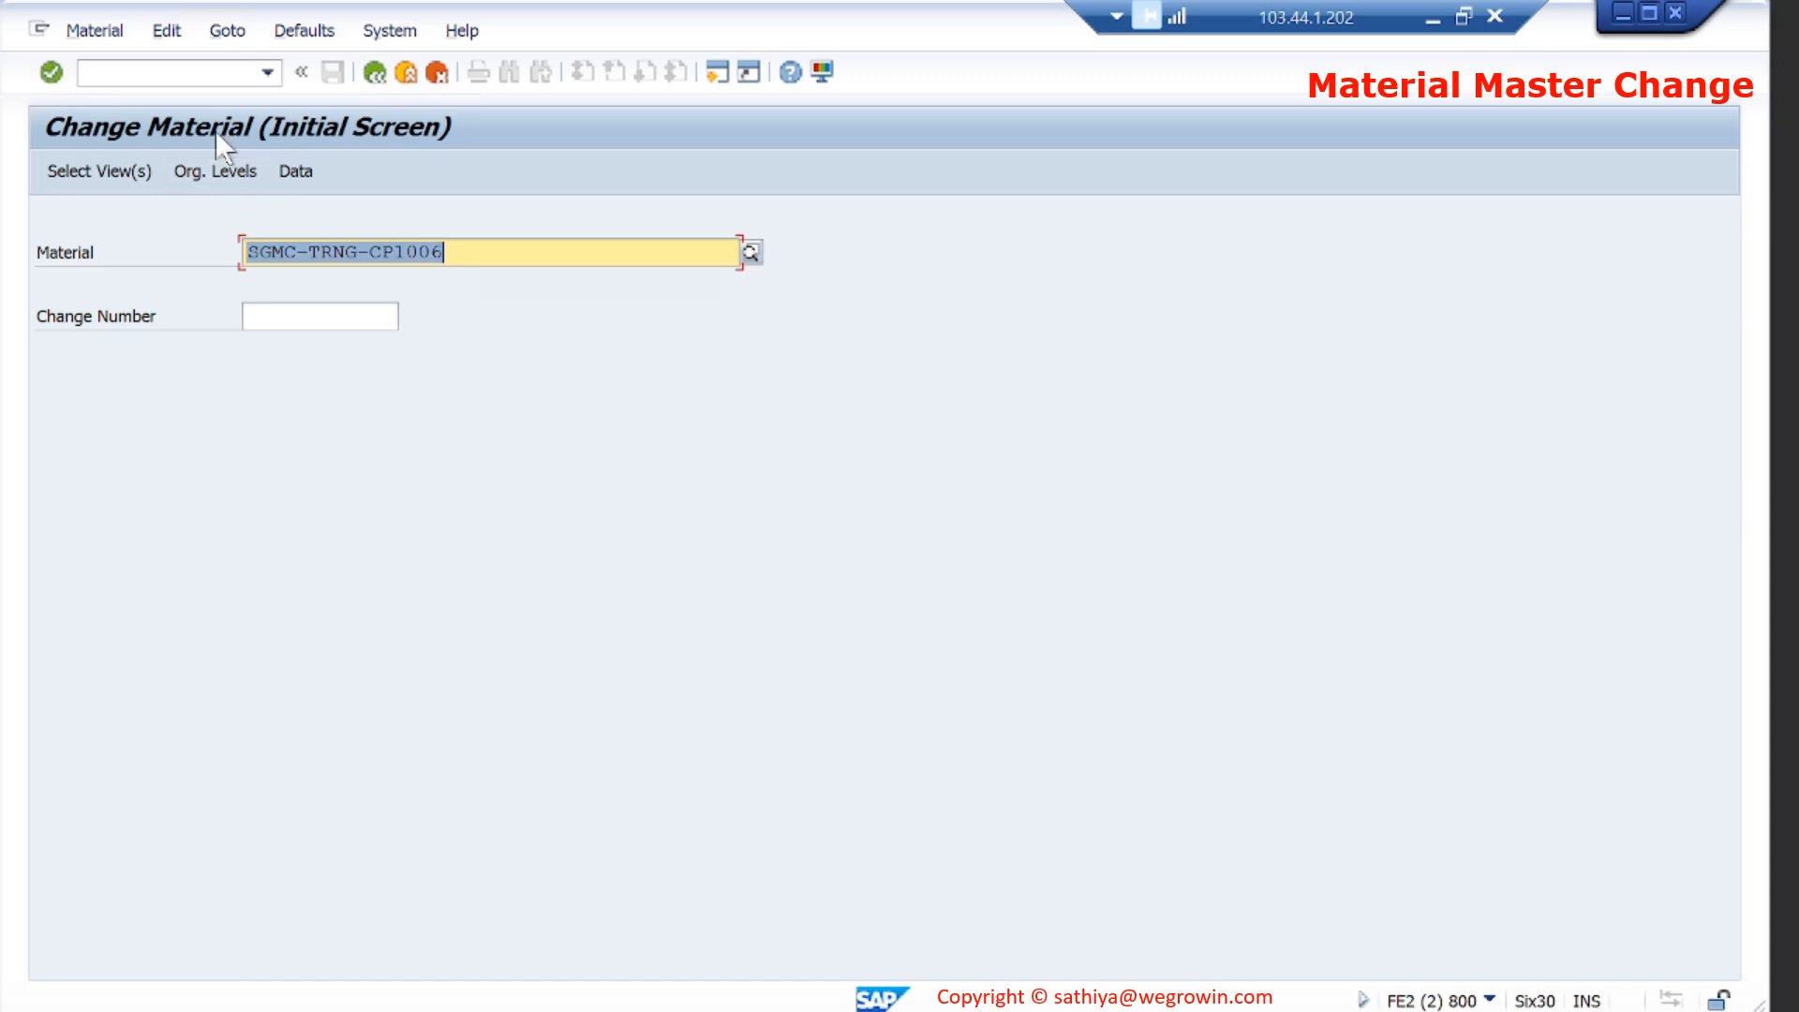
Switch from changing to displaying materials and open SGMC-TRNG-CP1006 with the preselected views for plant 1710.
left_click(114, 37)
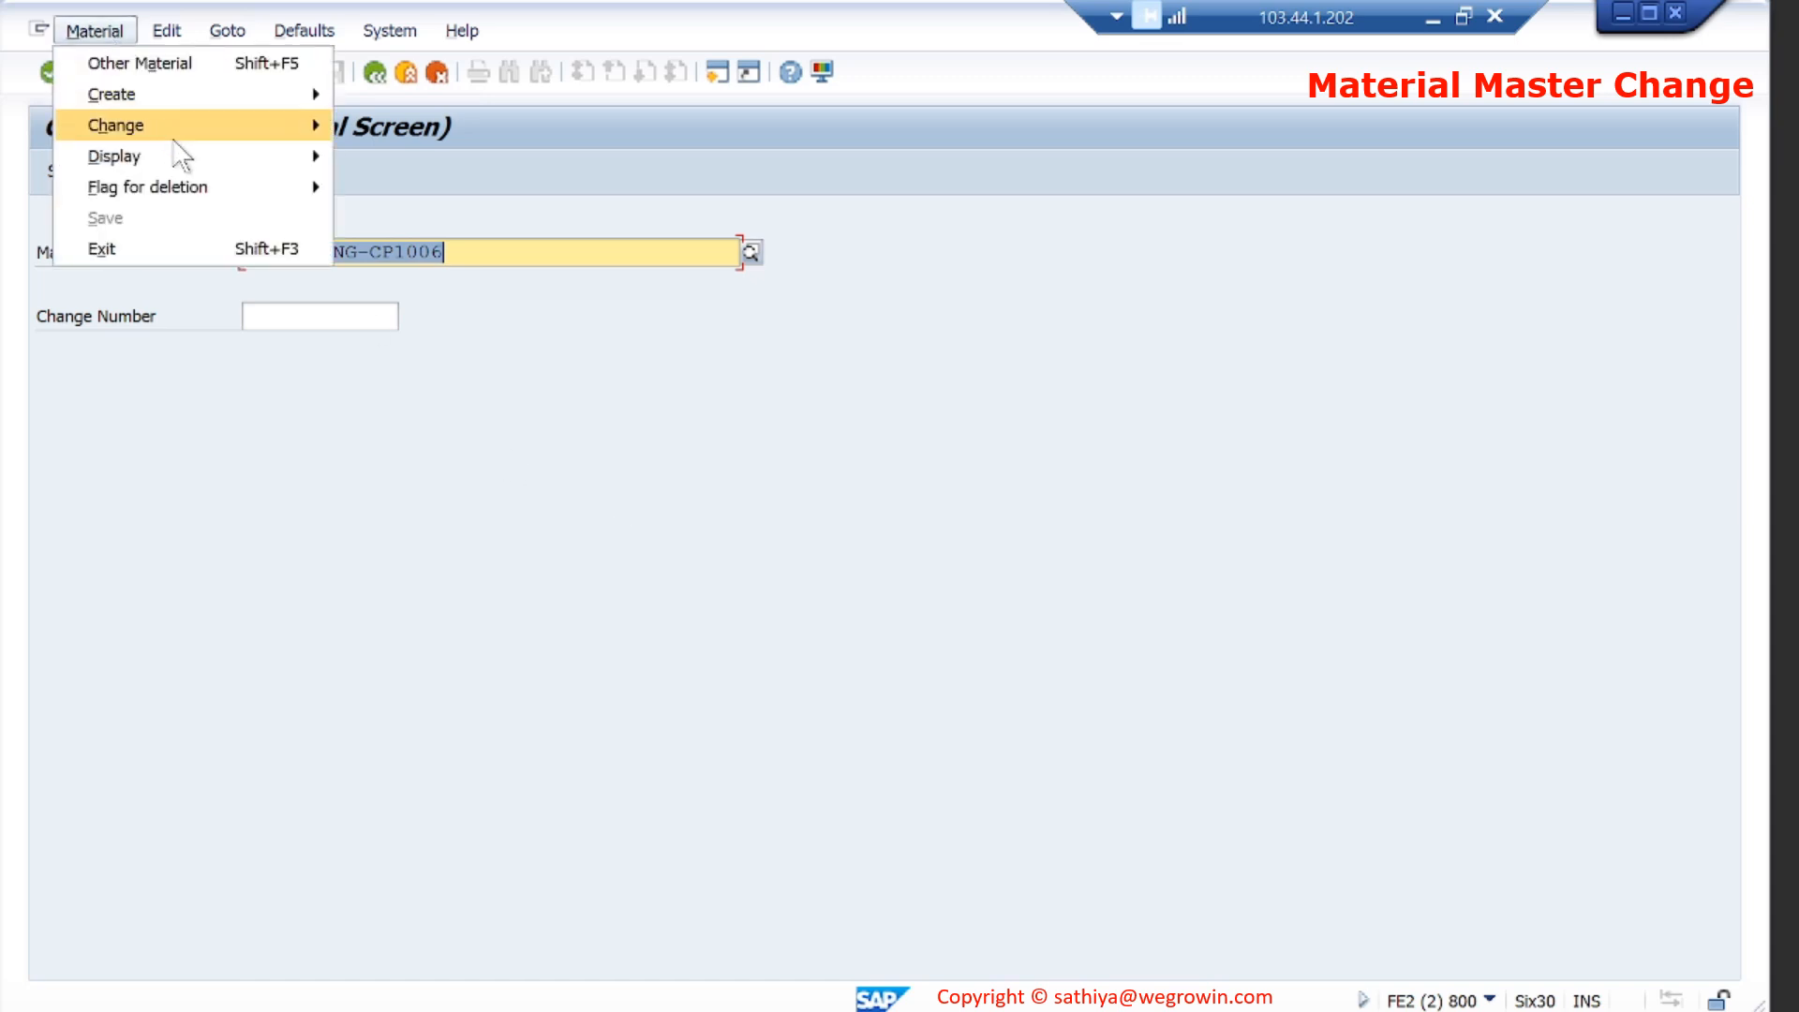
mouse_move(187, 157)
left_click(369, 156)
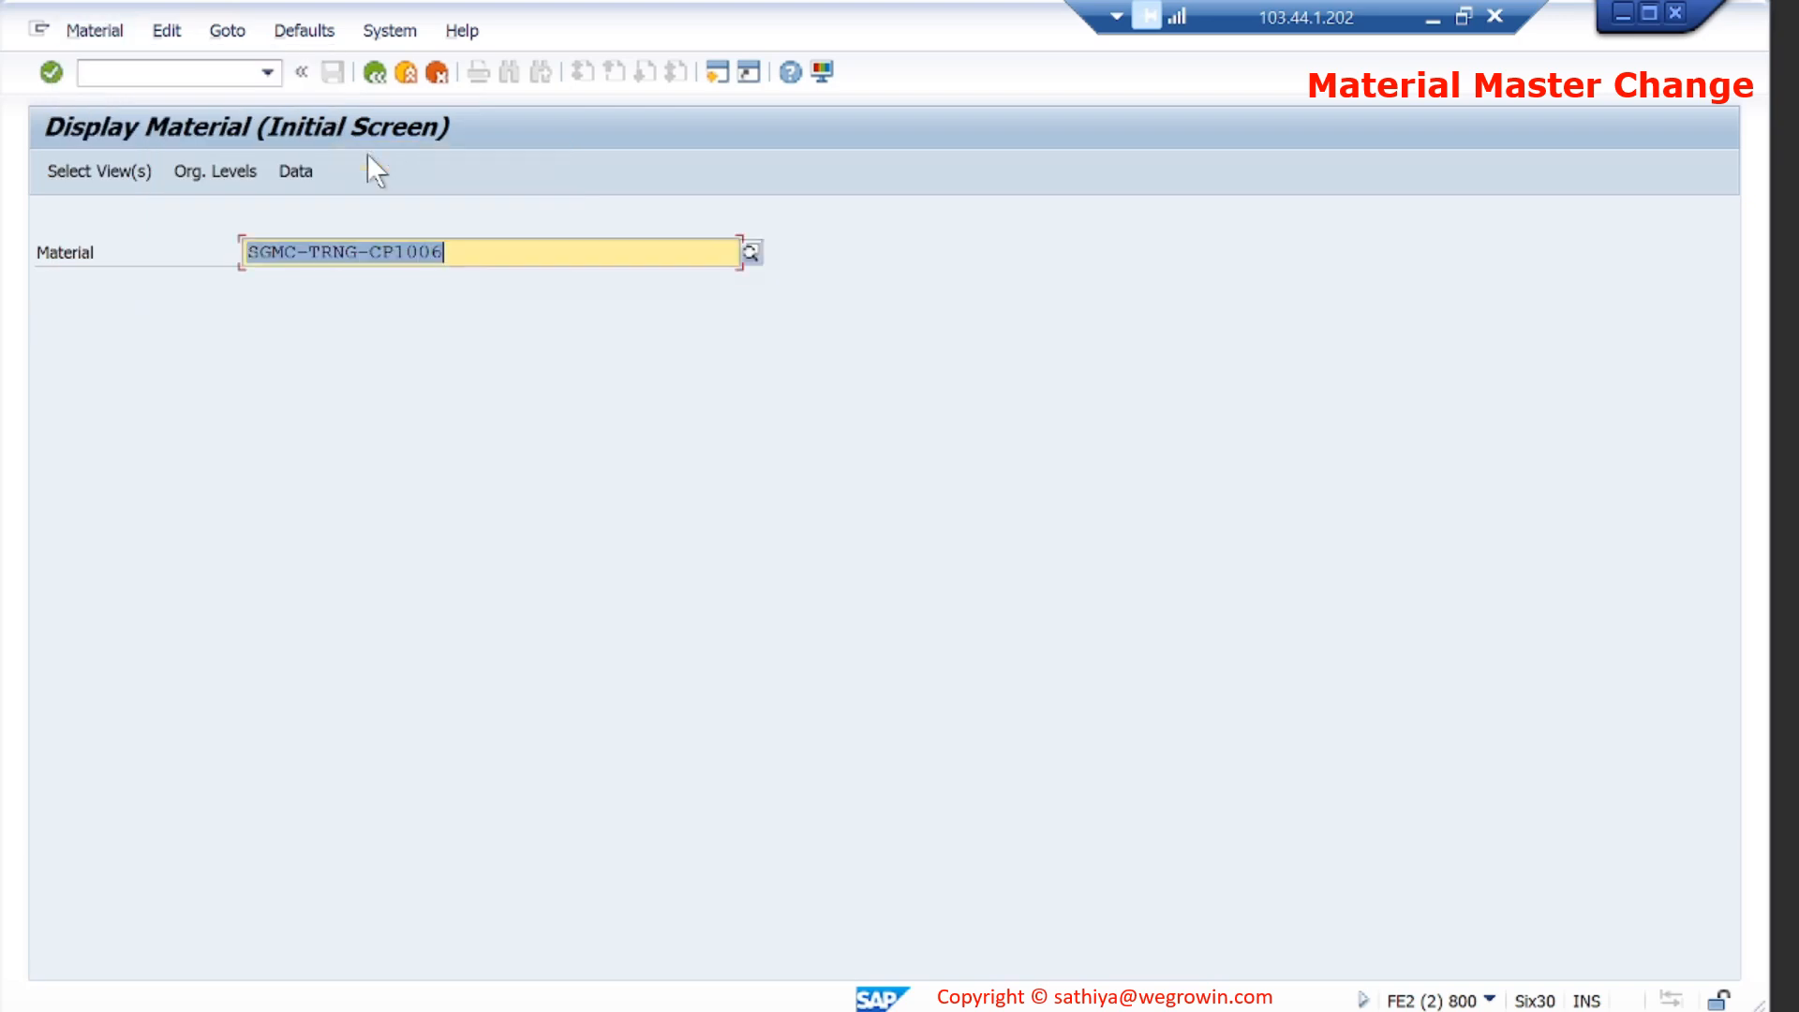
key("Return")
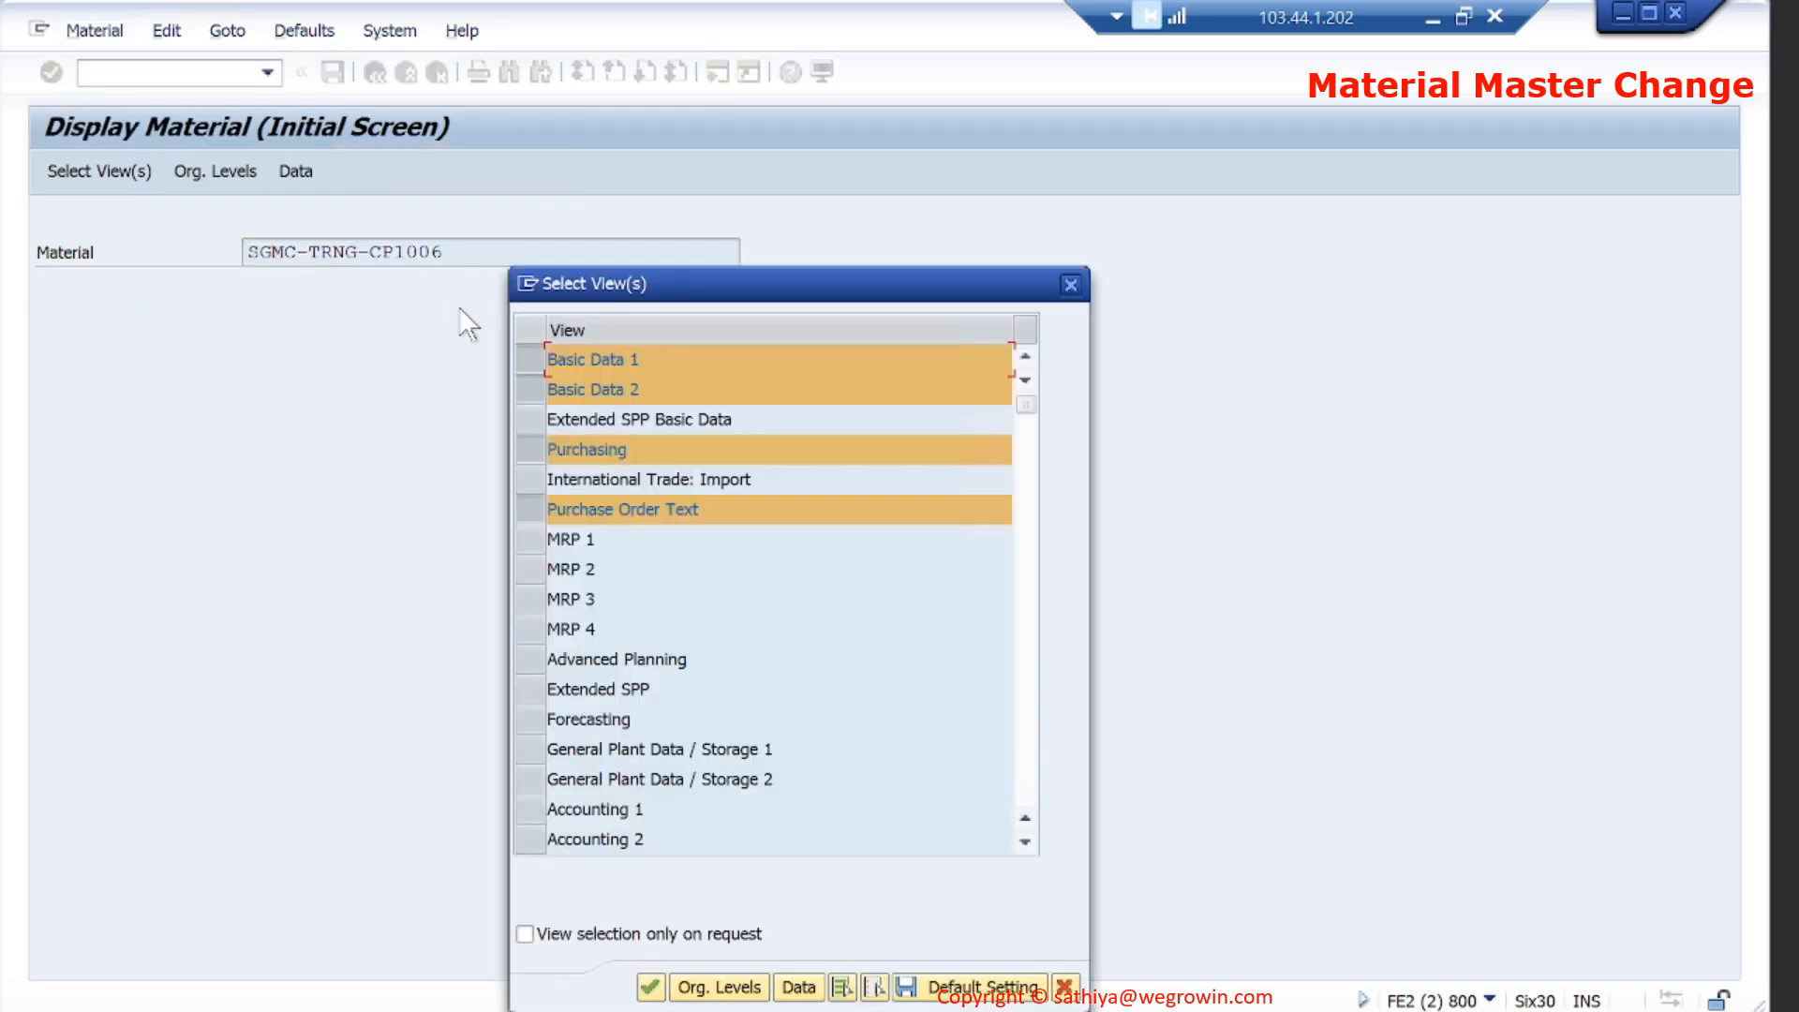
key("Return")
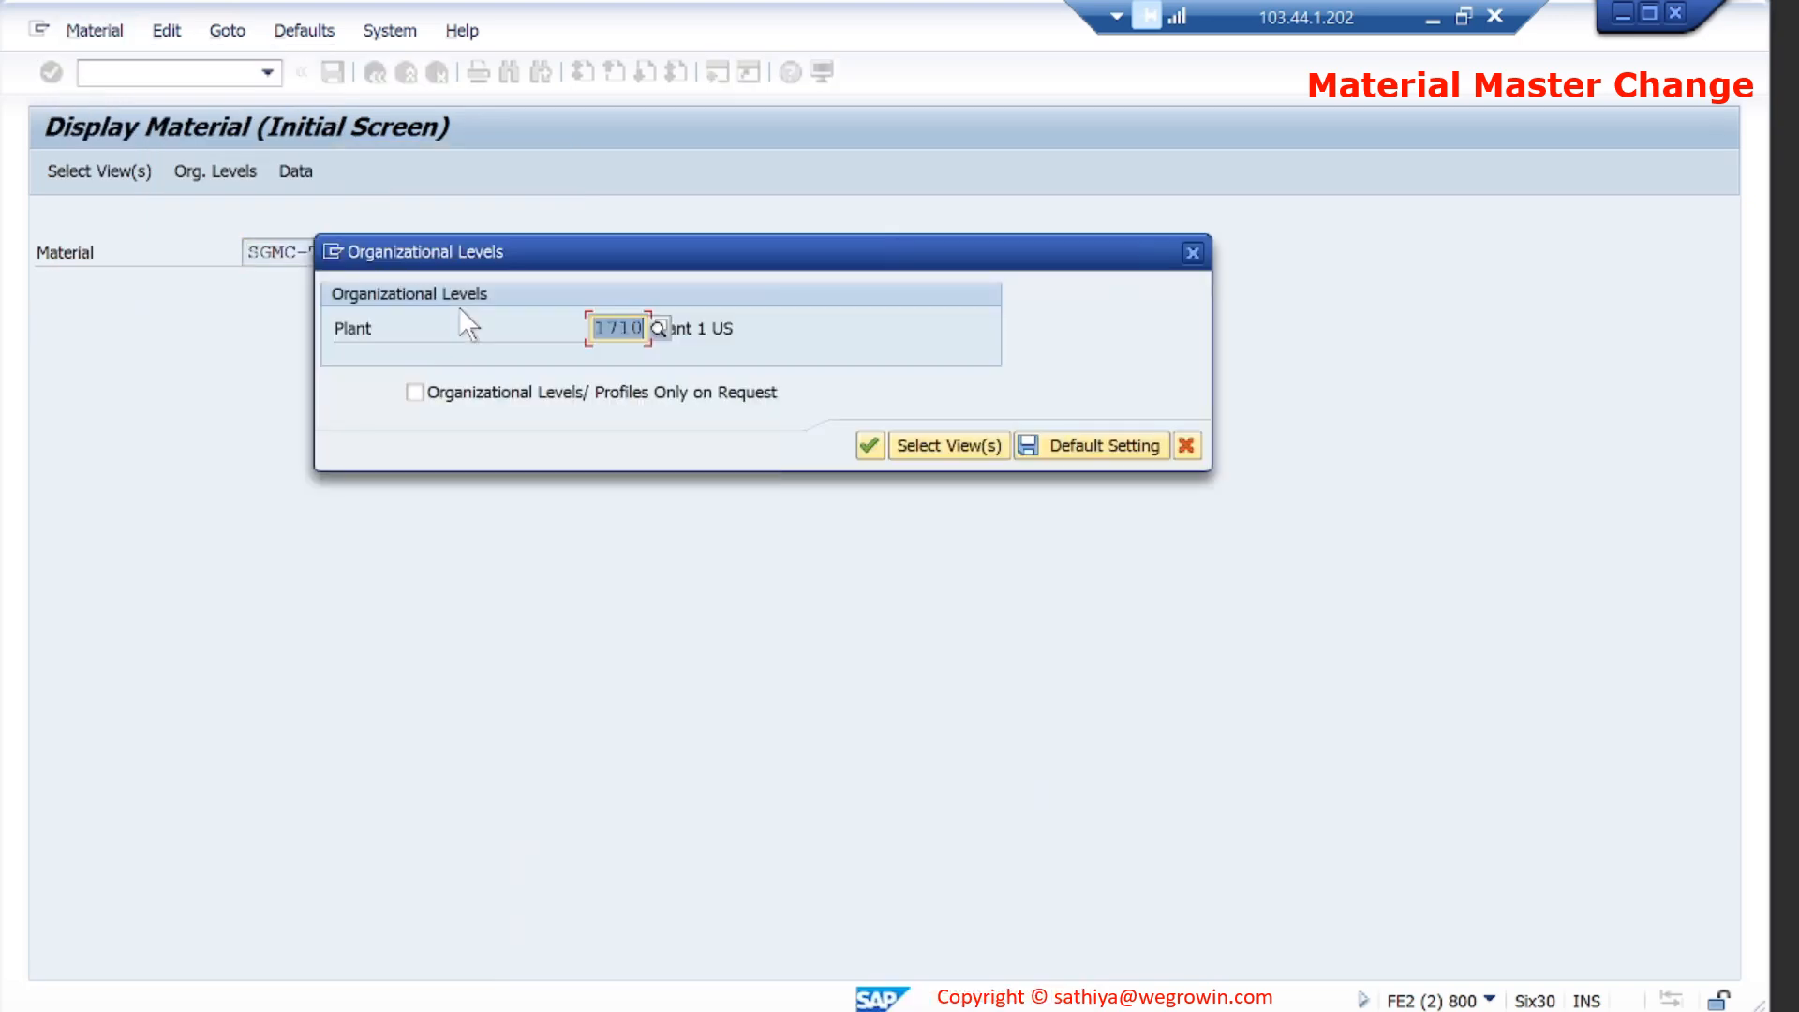
key("Return")
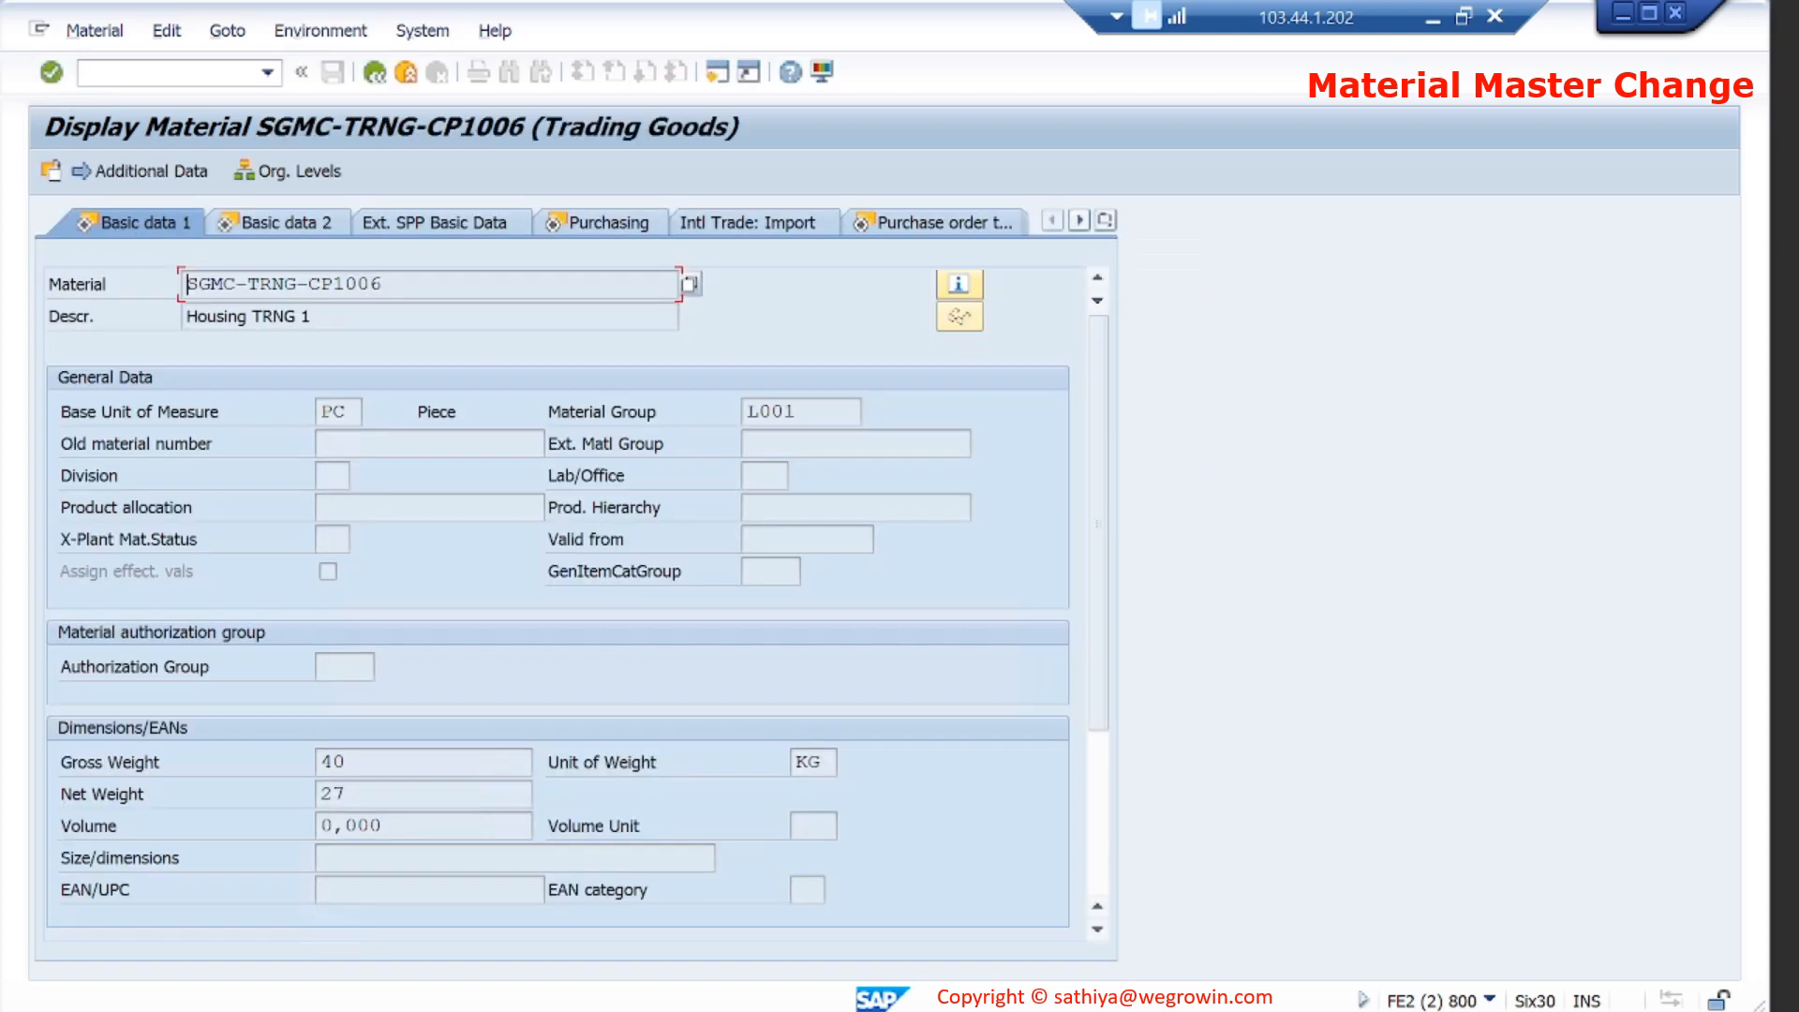
Examine the creation, last change and status information of material SGMC-TRNG-CP1006.
left_click(949, 277)
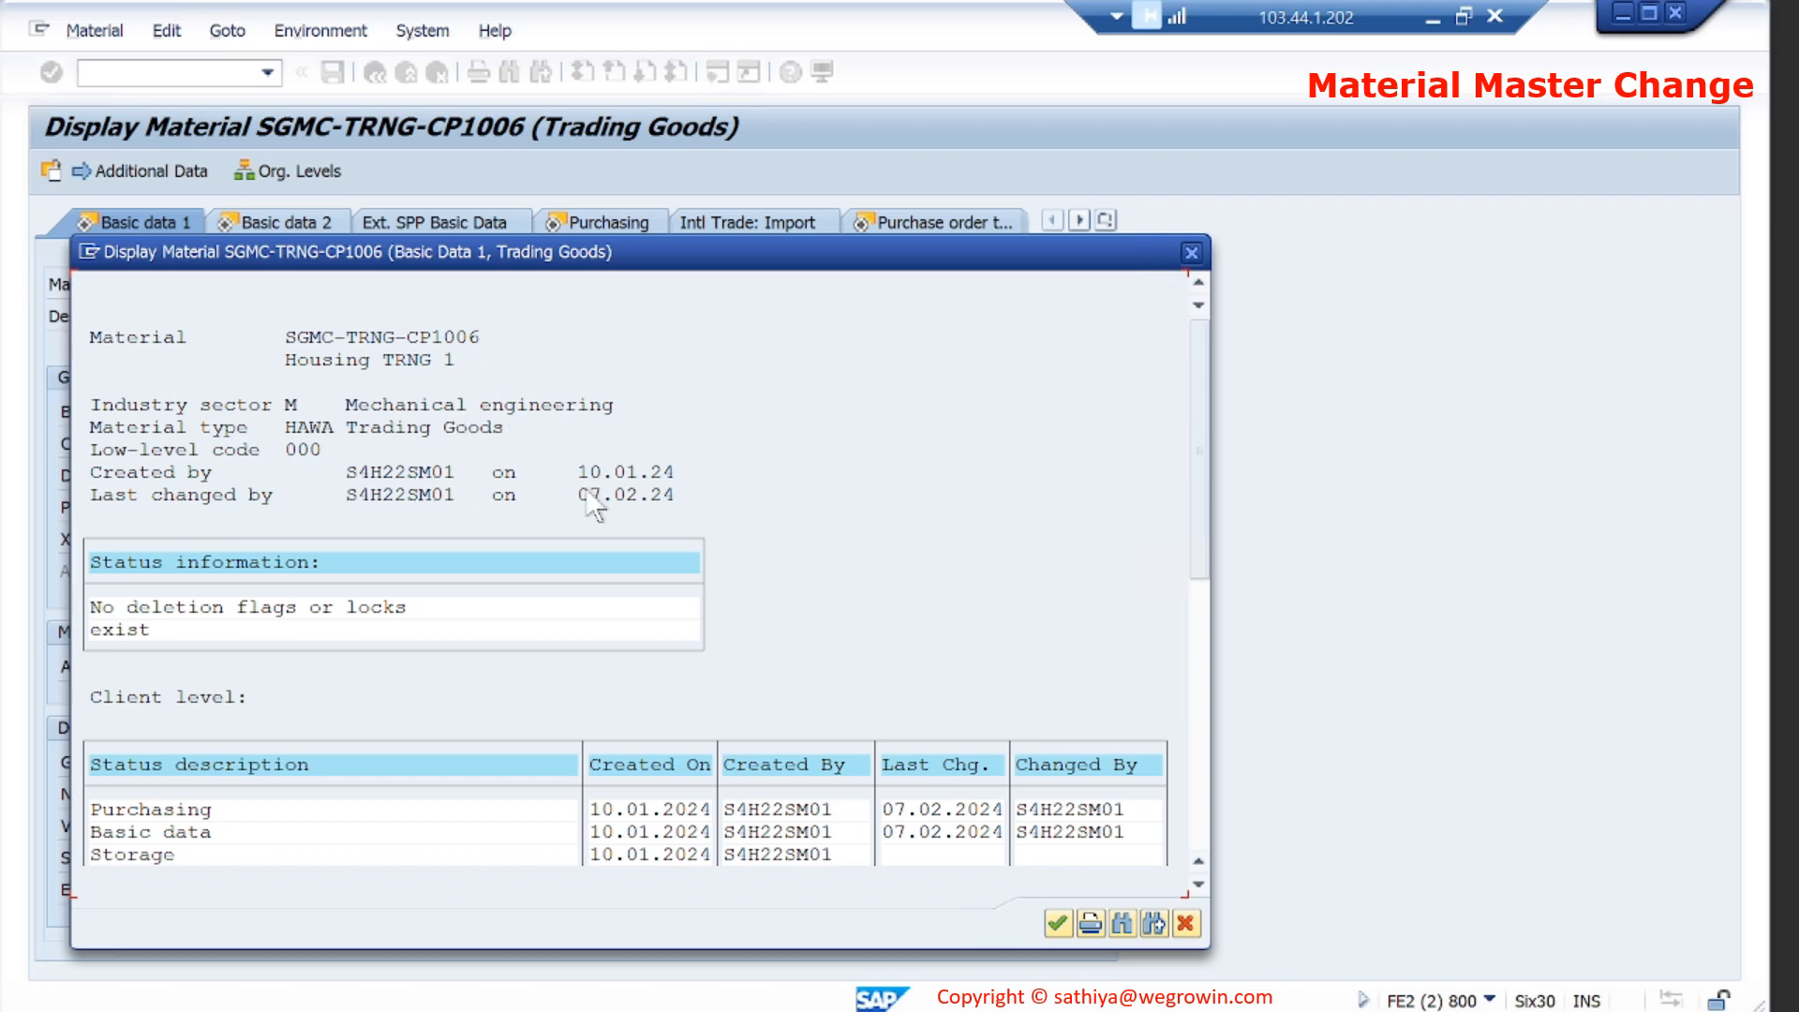
scroll(634, 511, "down", 5)
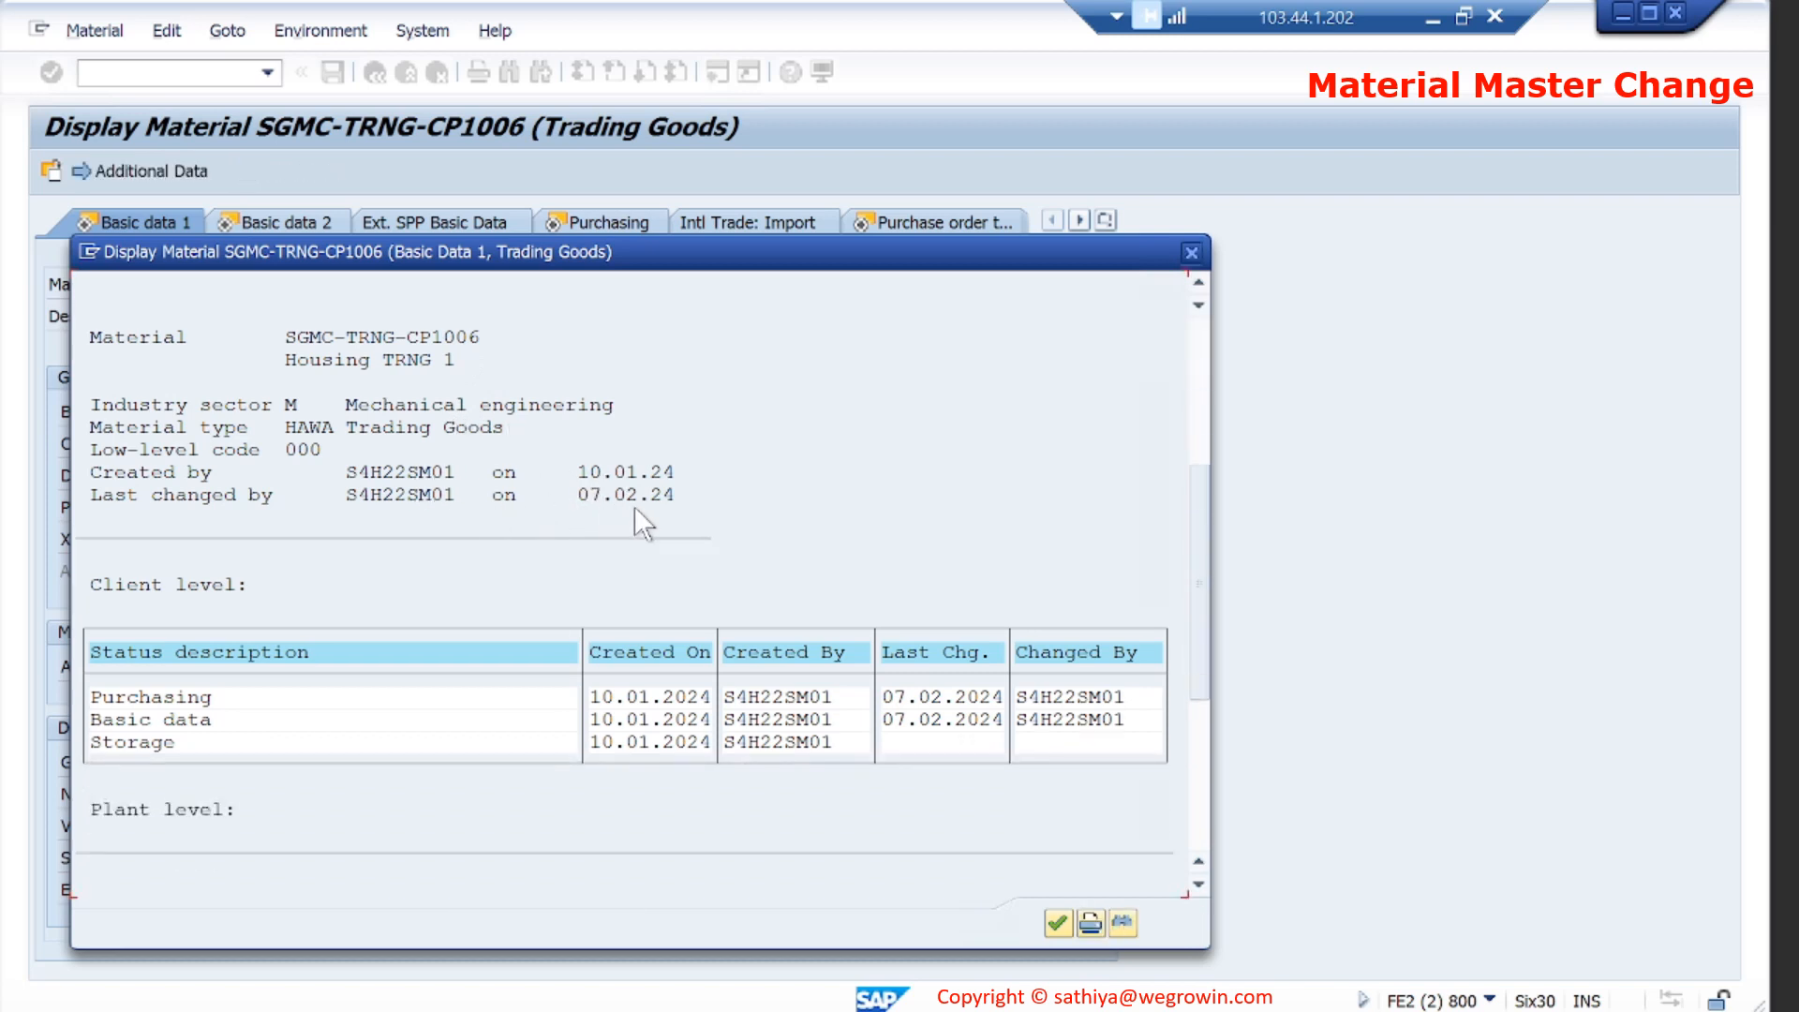
left_click(1190, 254)
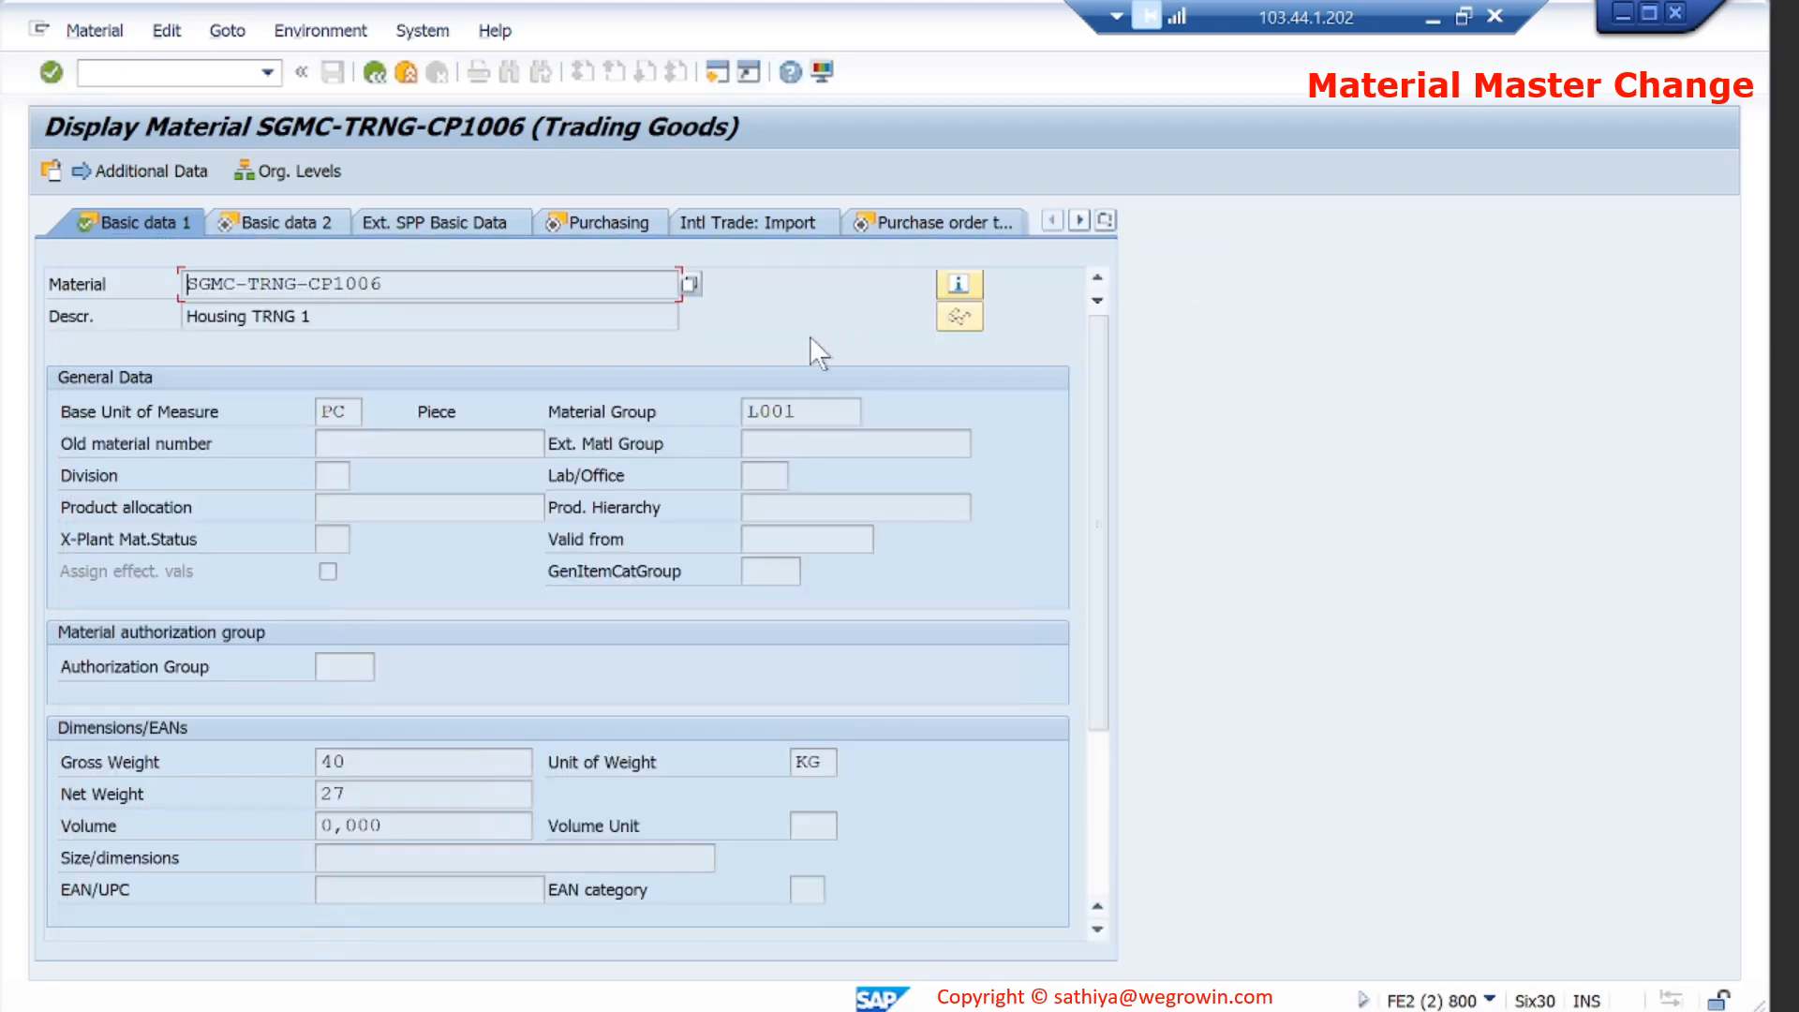
List the change documents of SGMC-TRNG-CP1006 and inspect the MM02 change made on 07.02.2024 at 15:48:06.
left_click(354, 37)
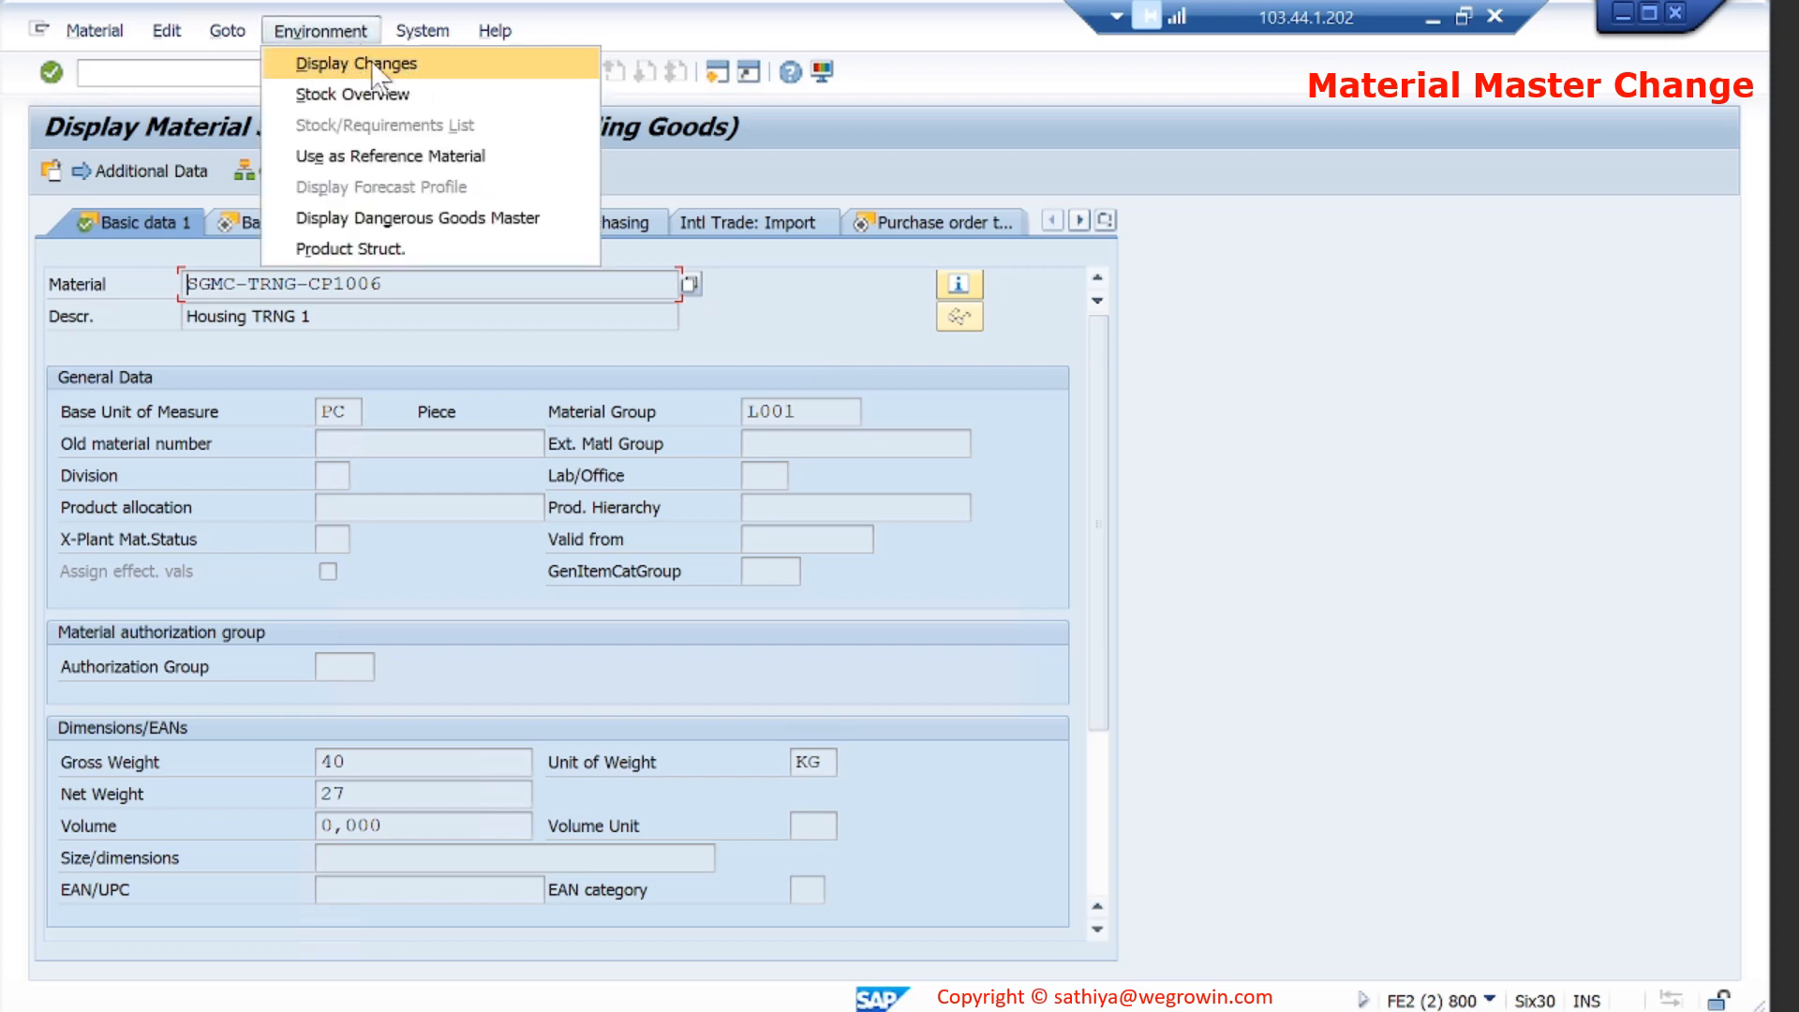
left_click(378, 66)
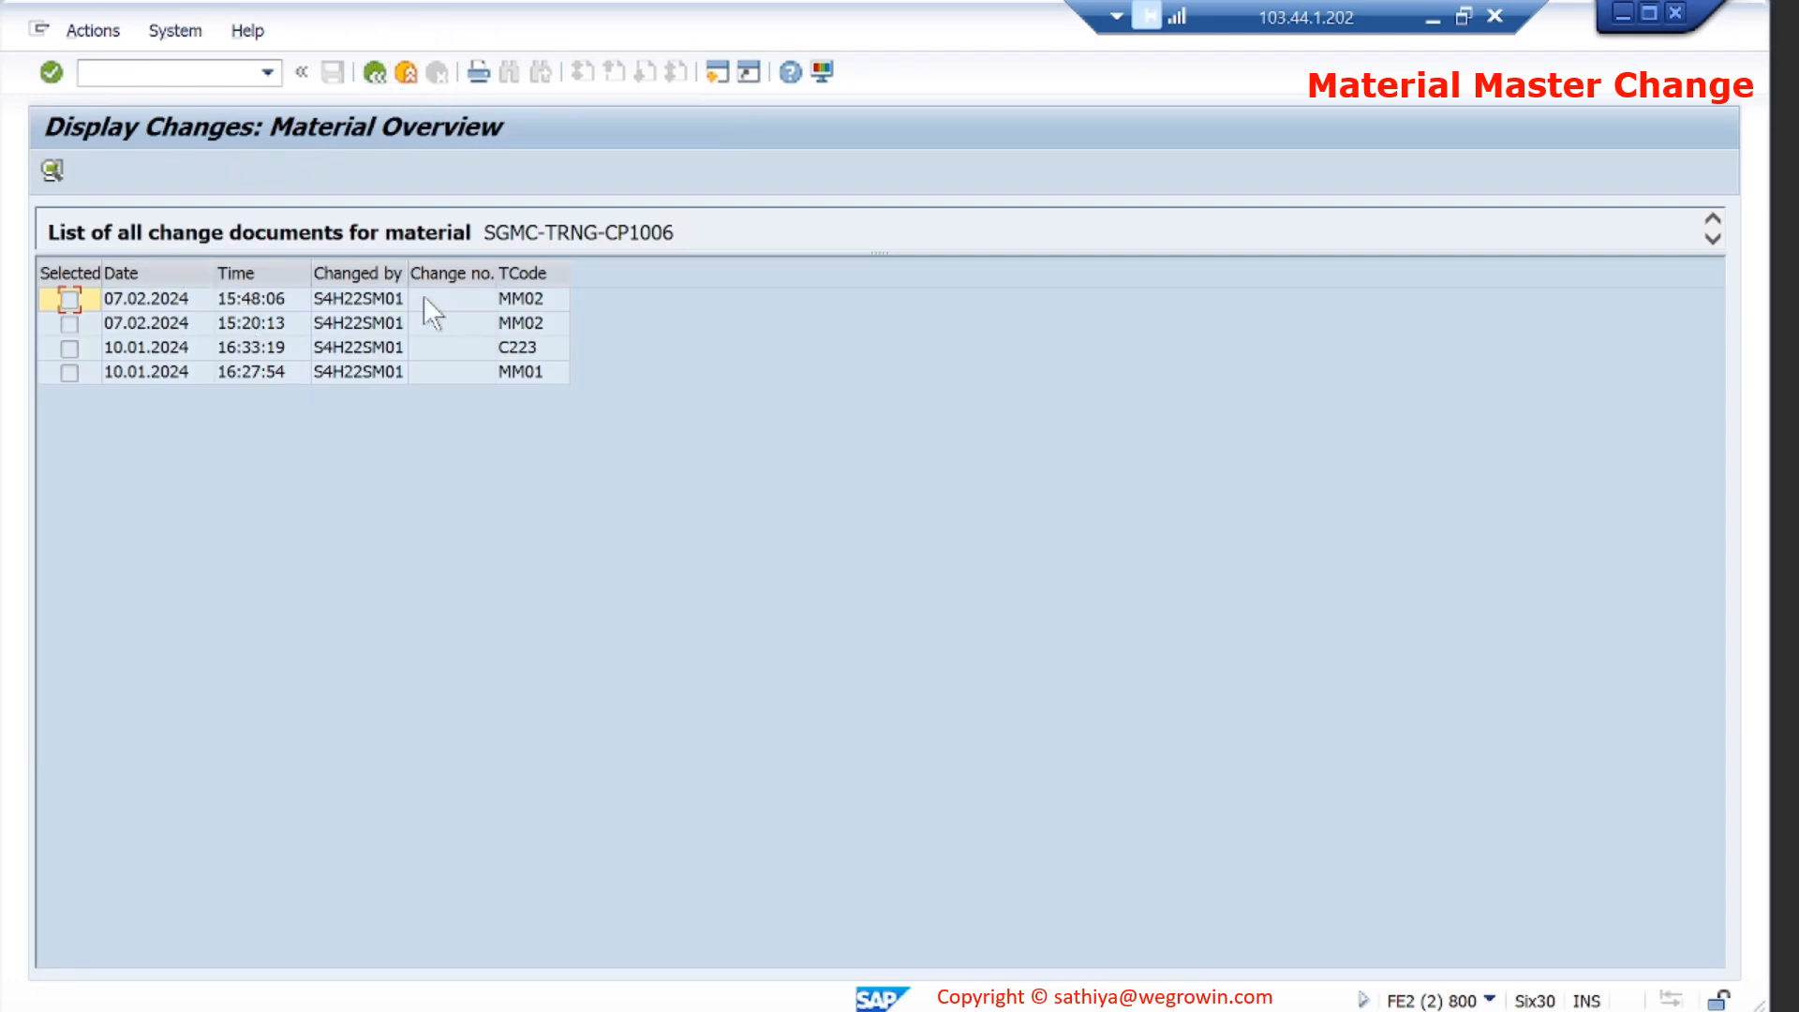
left_click(520, 300)
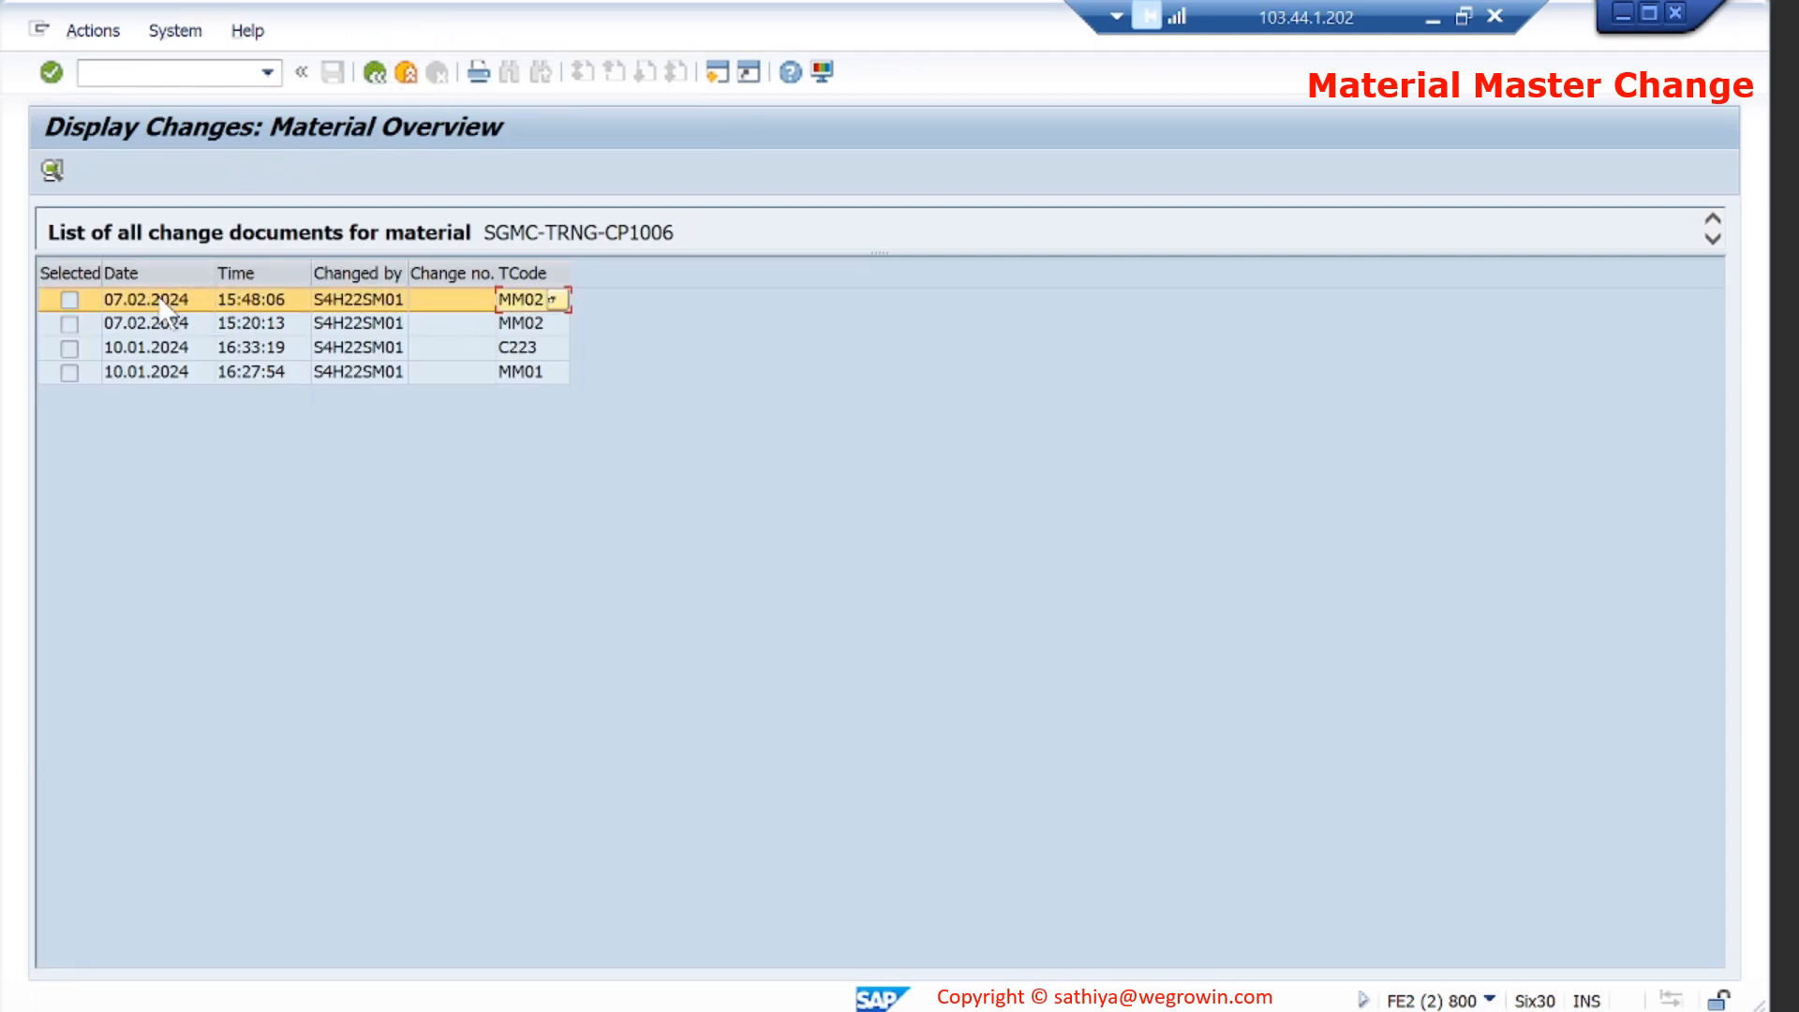
left_click(265, 328)
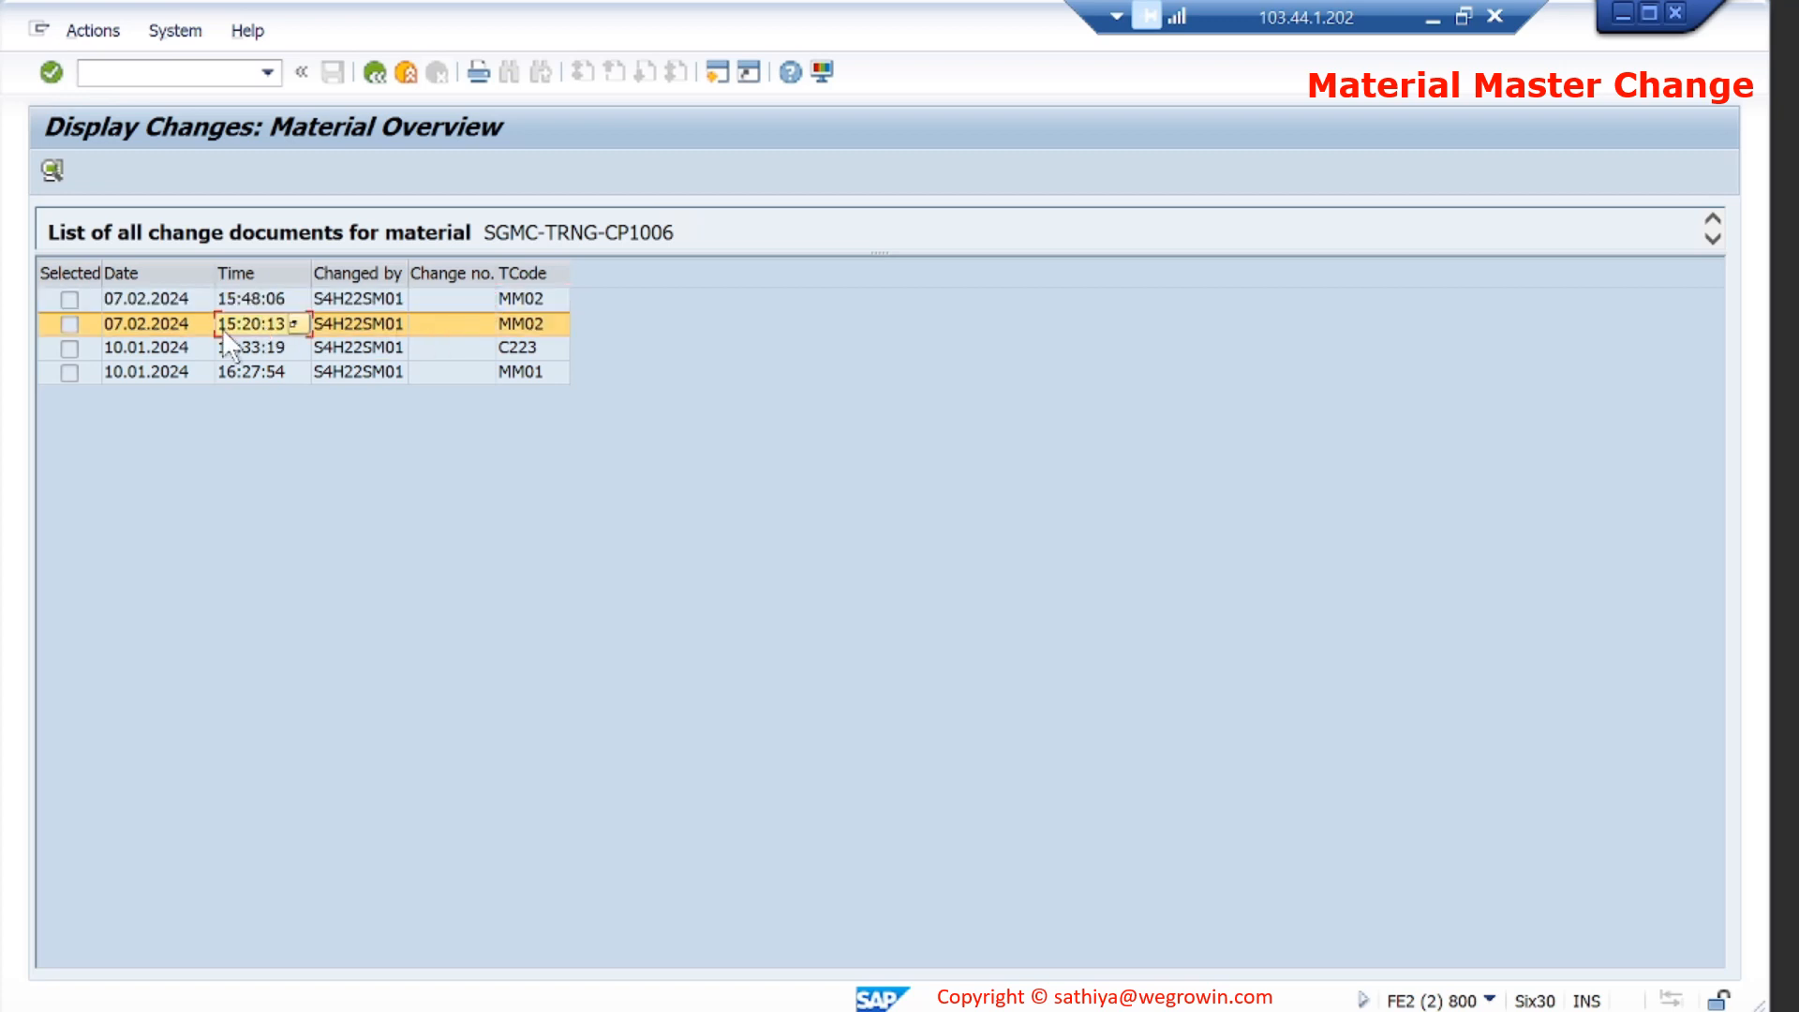
left_click(75, 300)
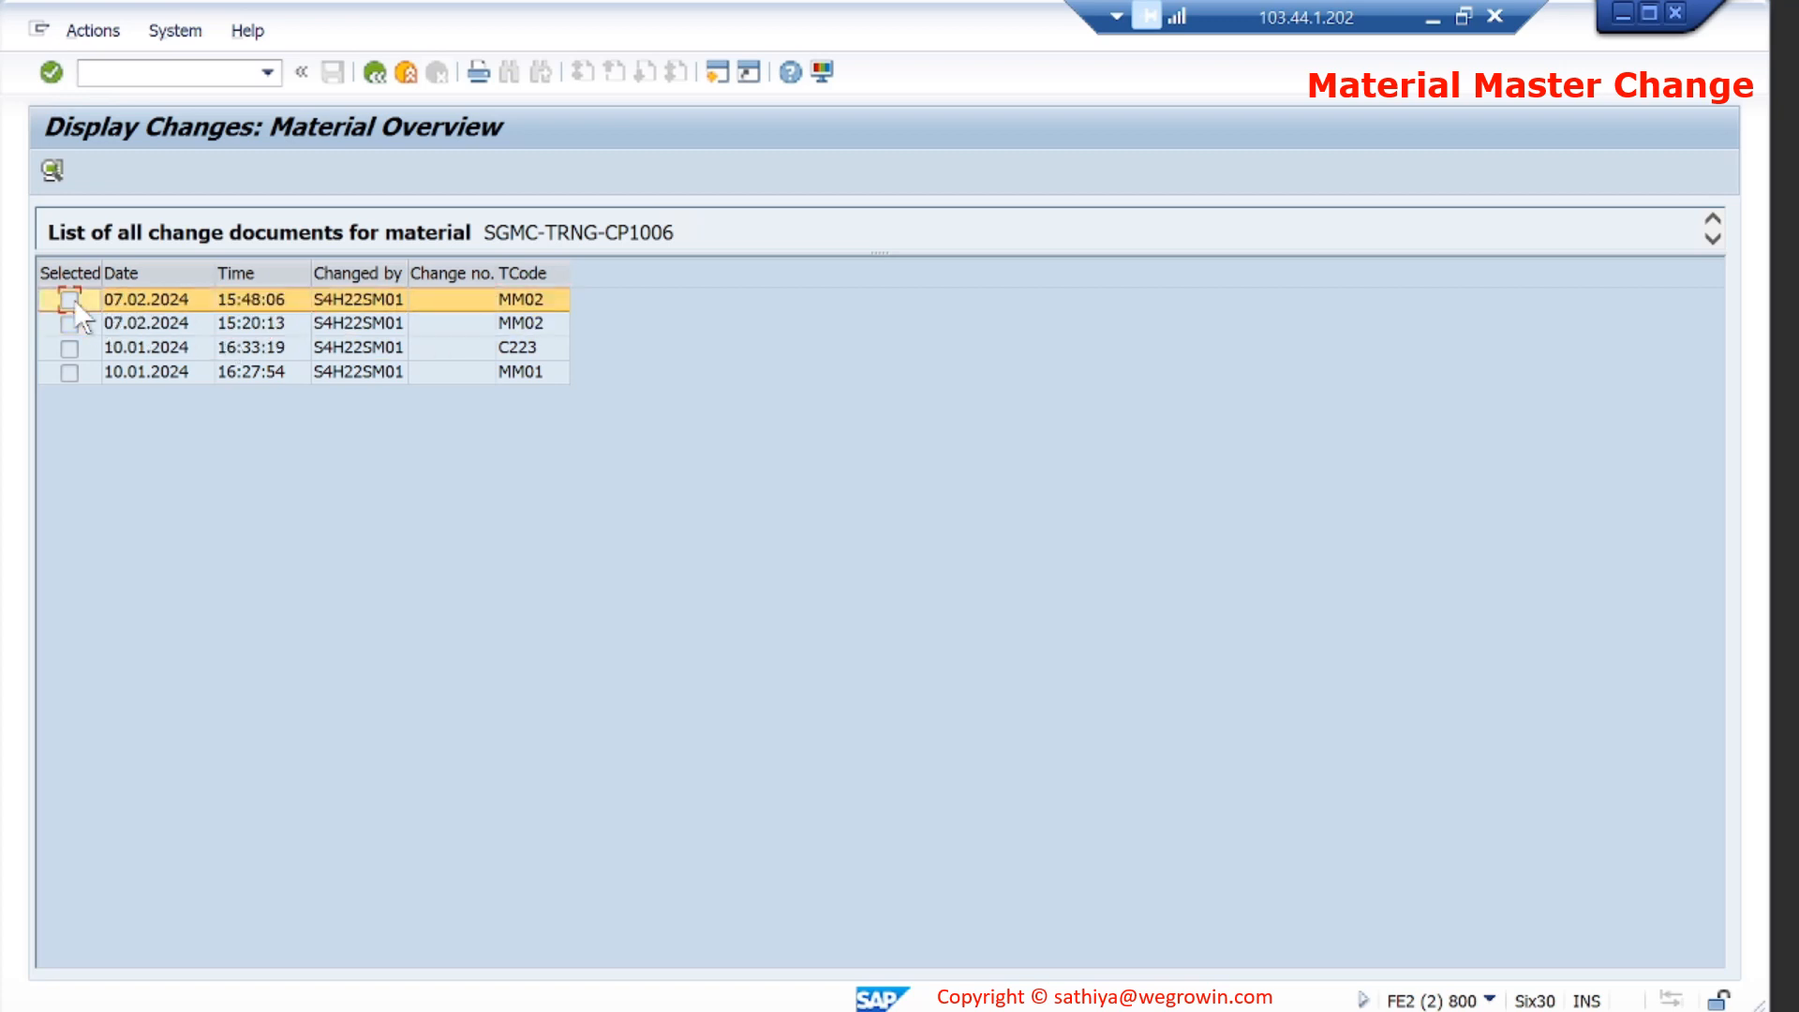
left_click(52, 169)
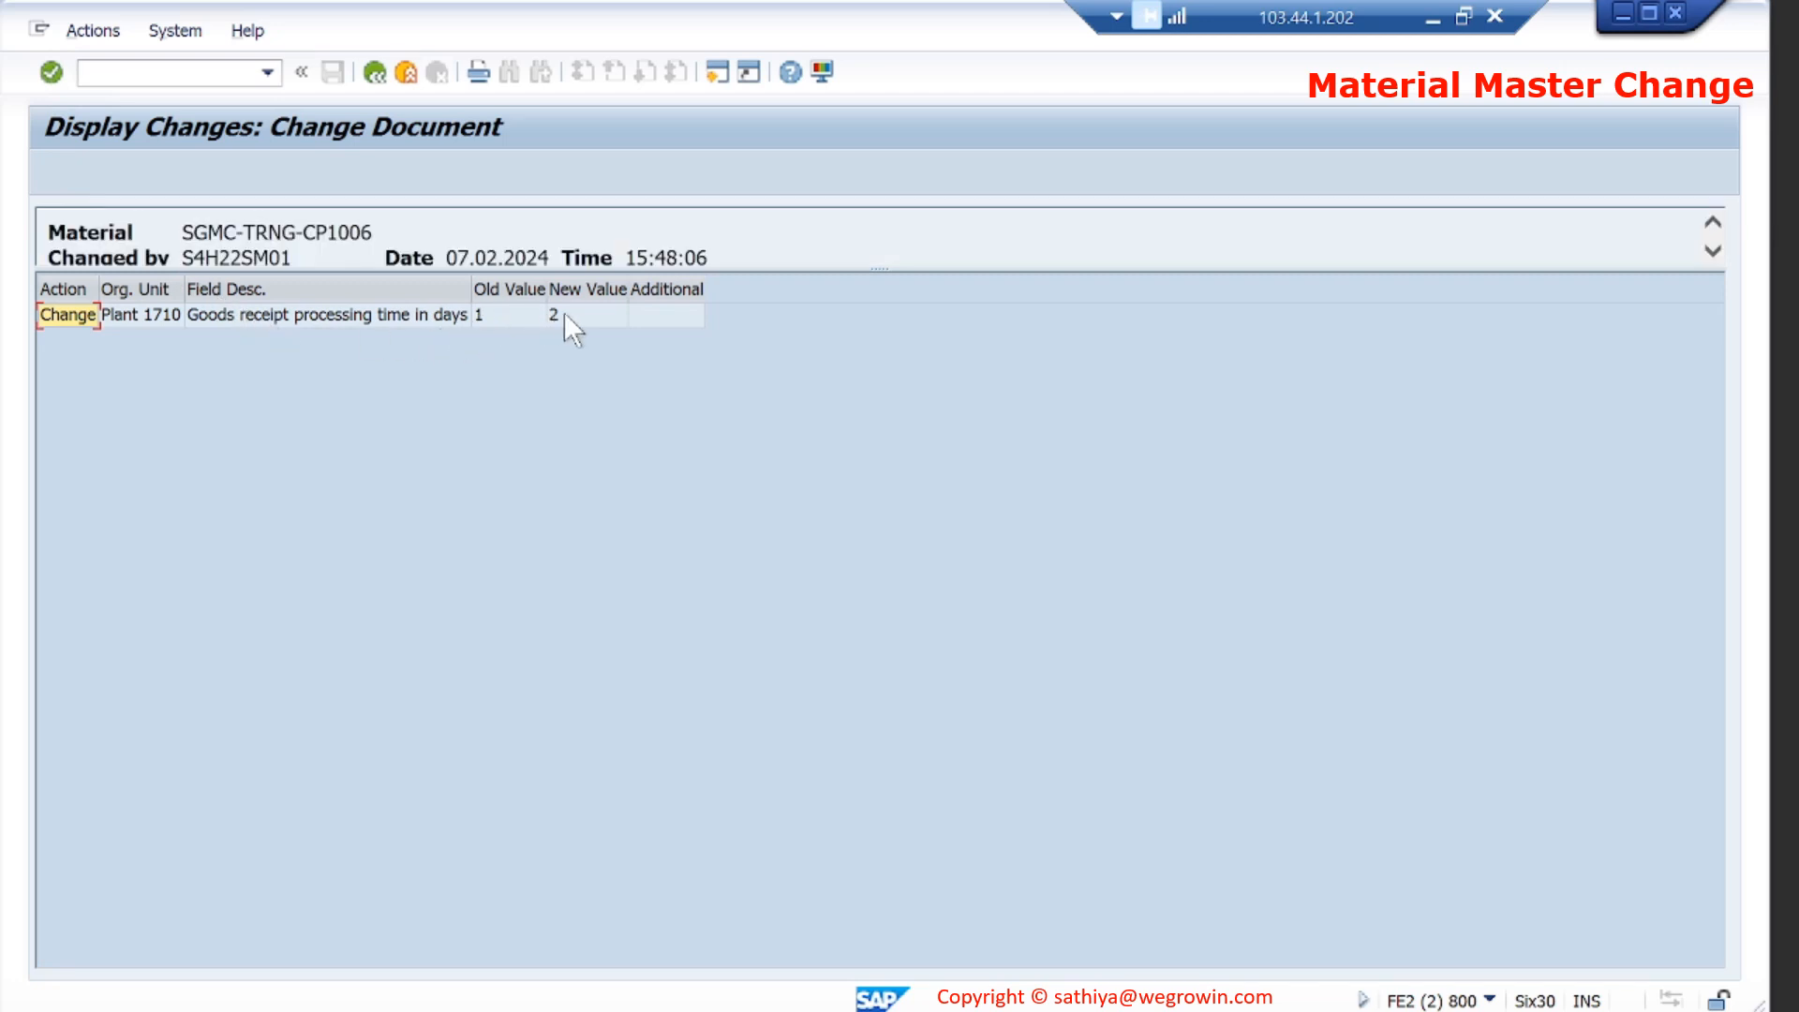
left_click(374, 74)
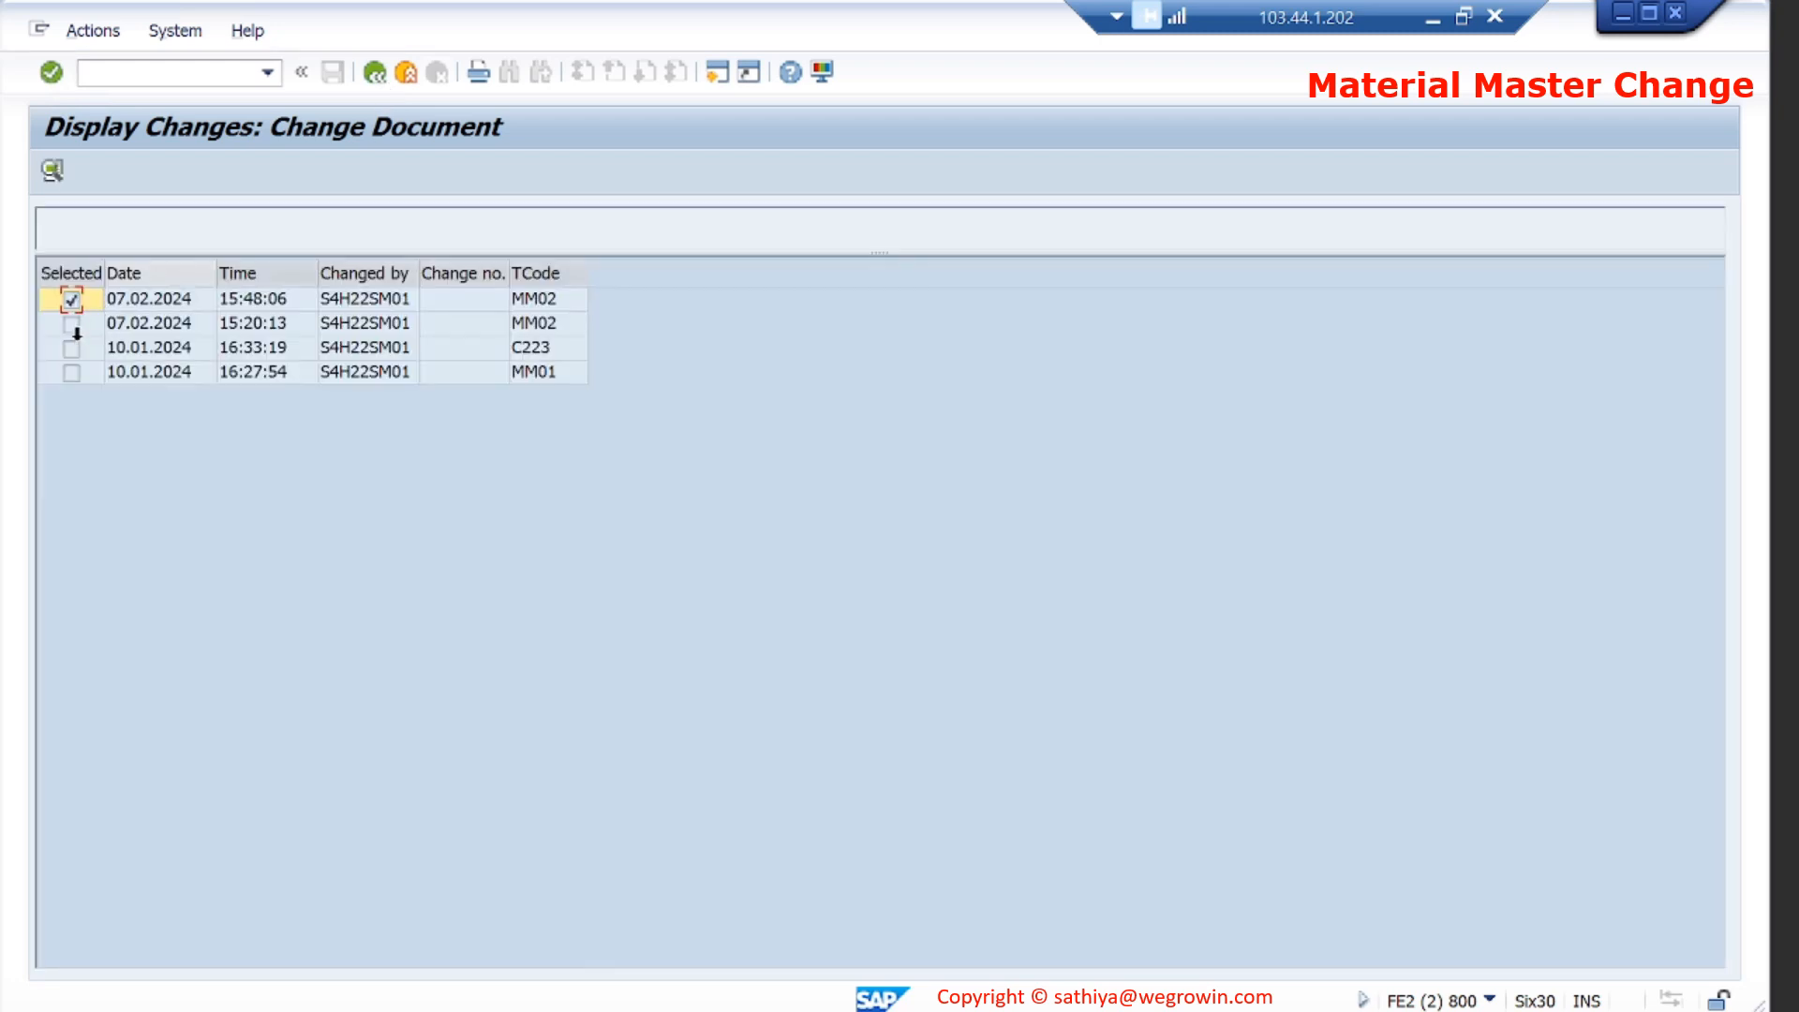
Inspect the MM02 change document from 07.02.2024 at 15:20:13 and return to the change document list.
left_click(70, 324)
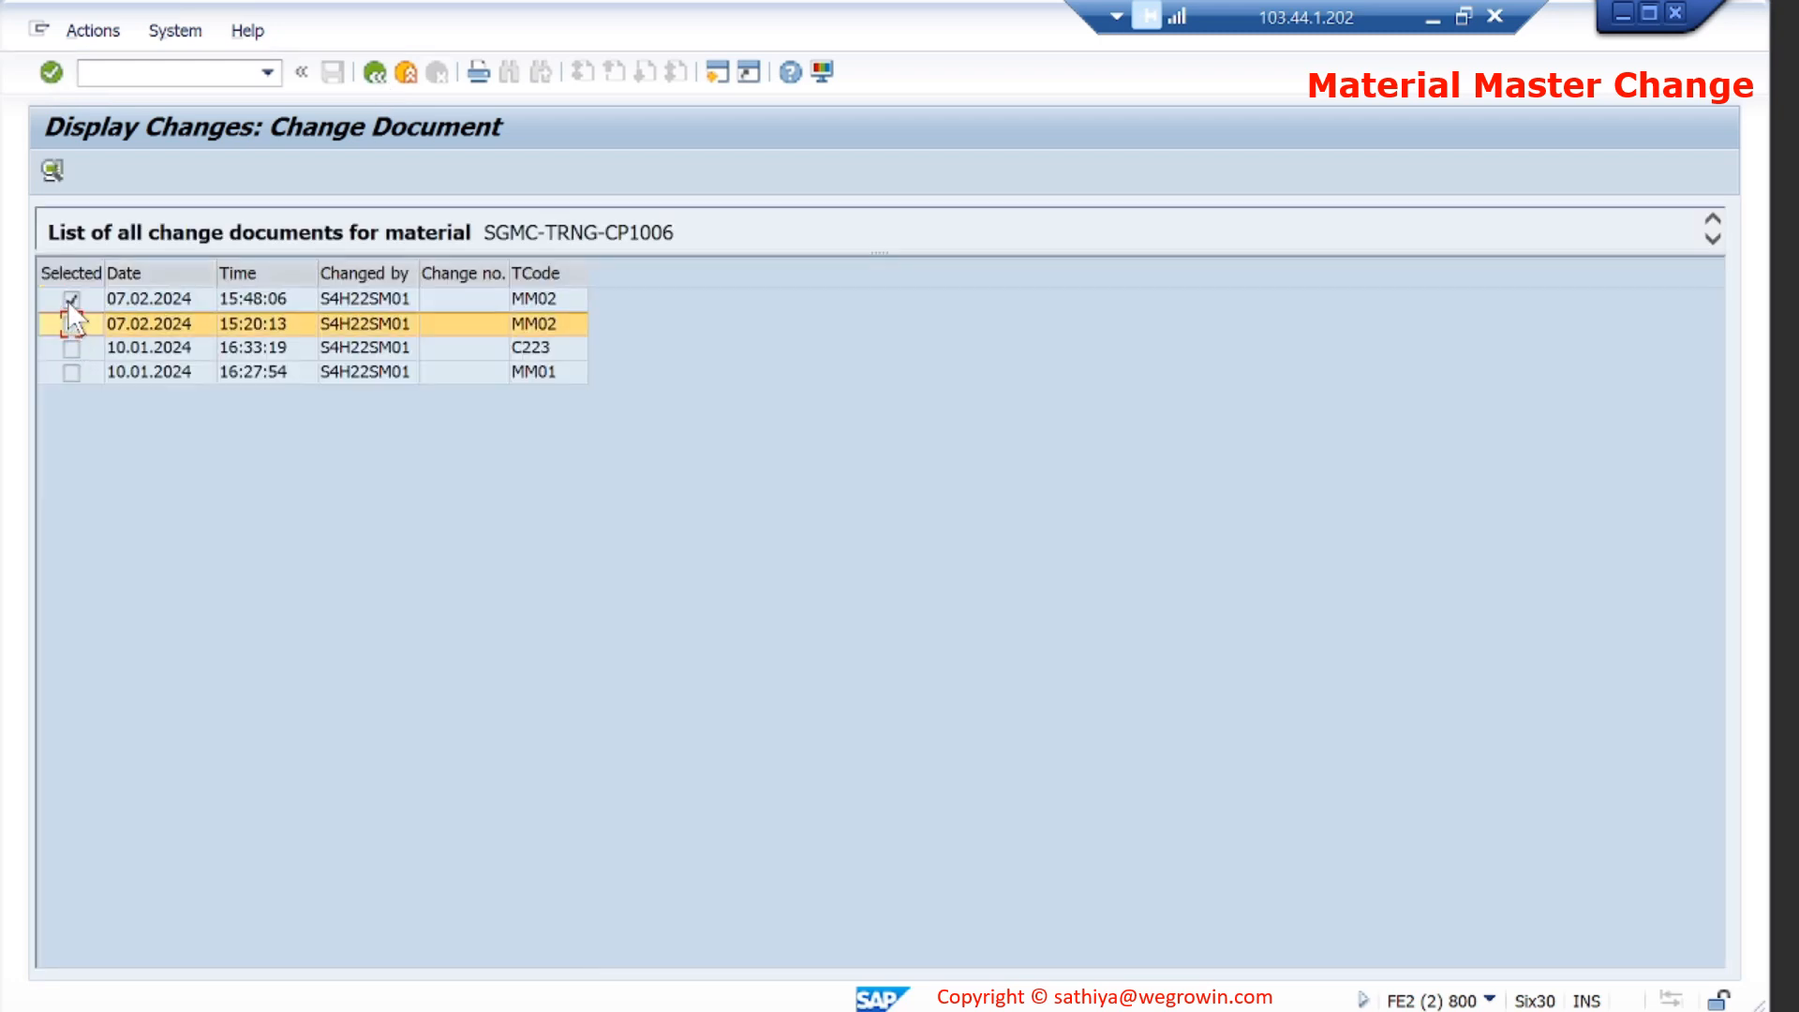
left_click(52, 169)
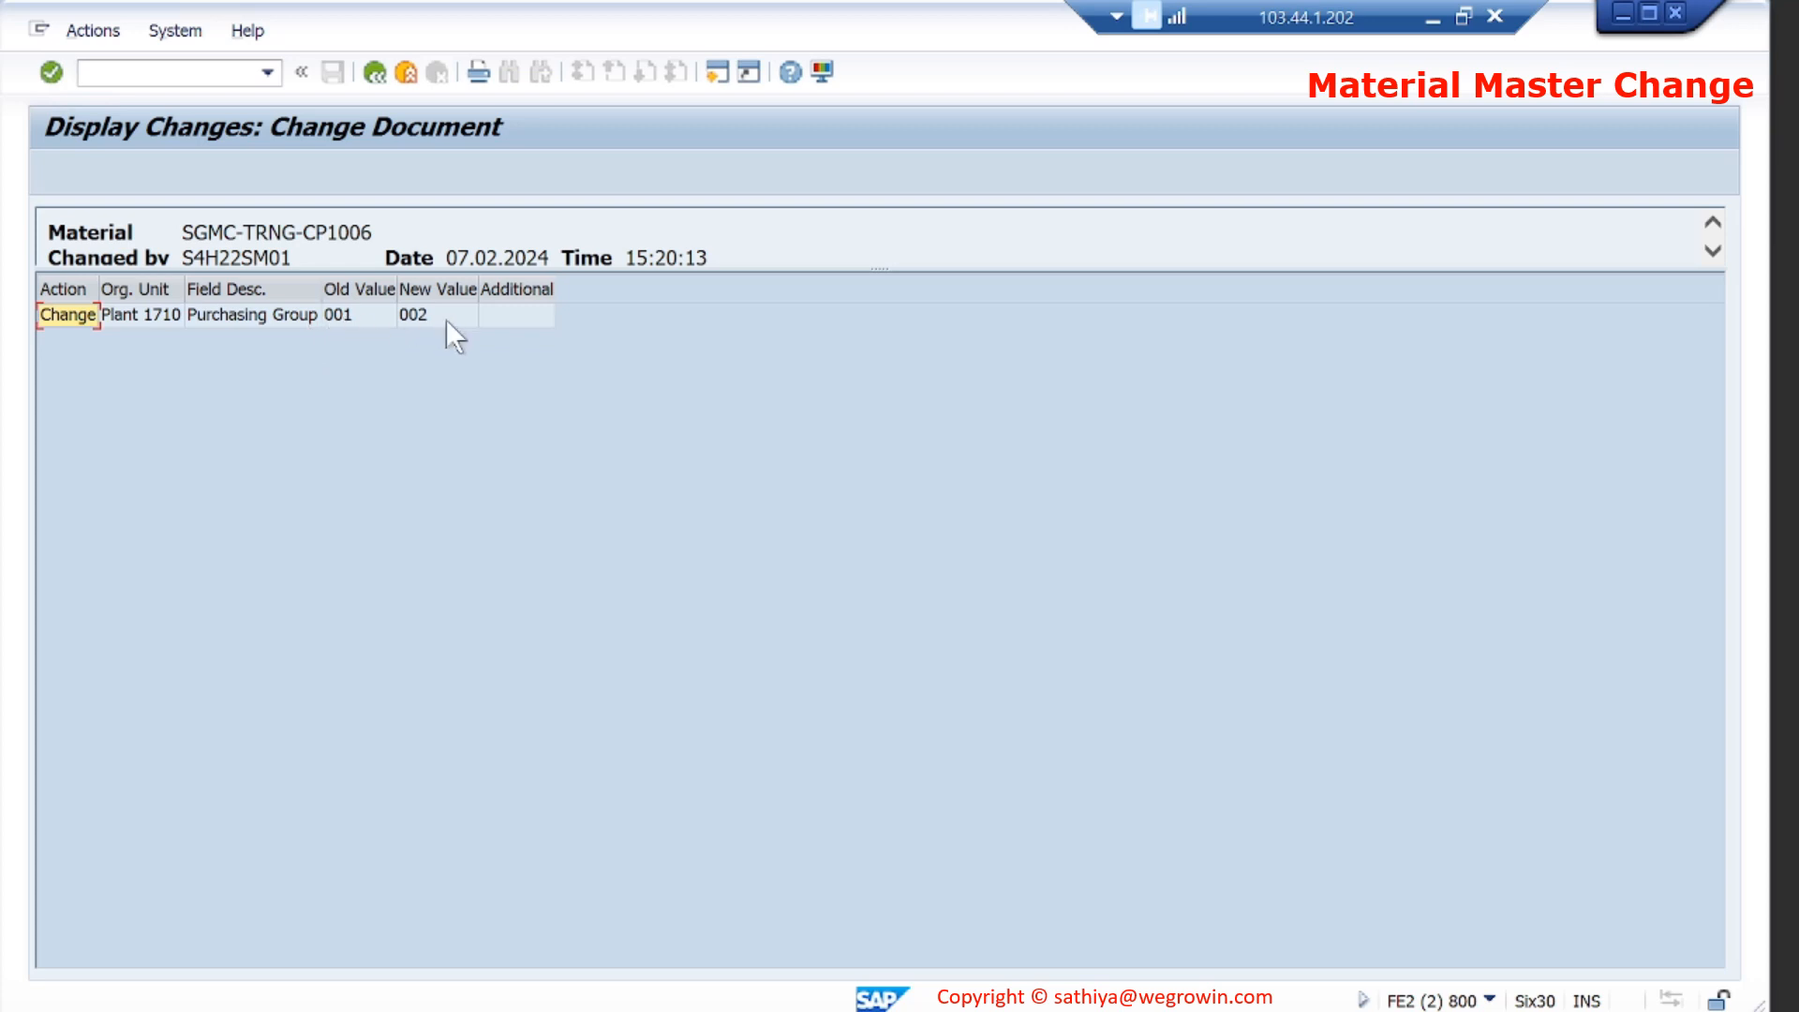
left_click(373, 73)
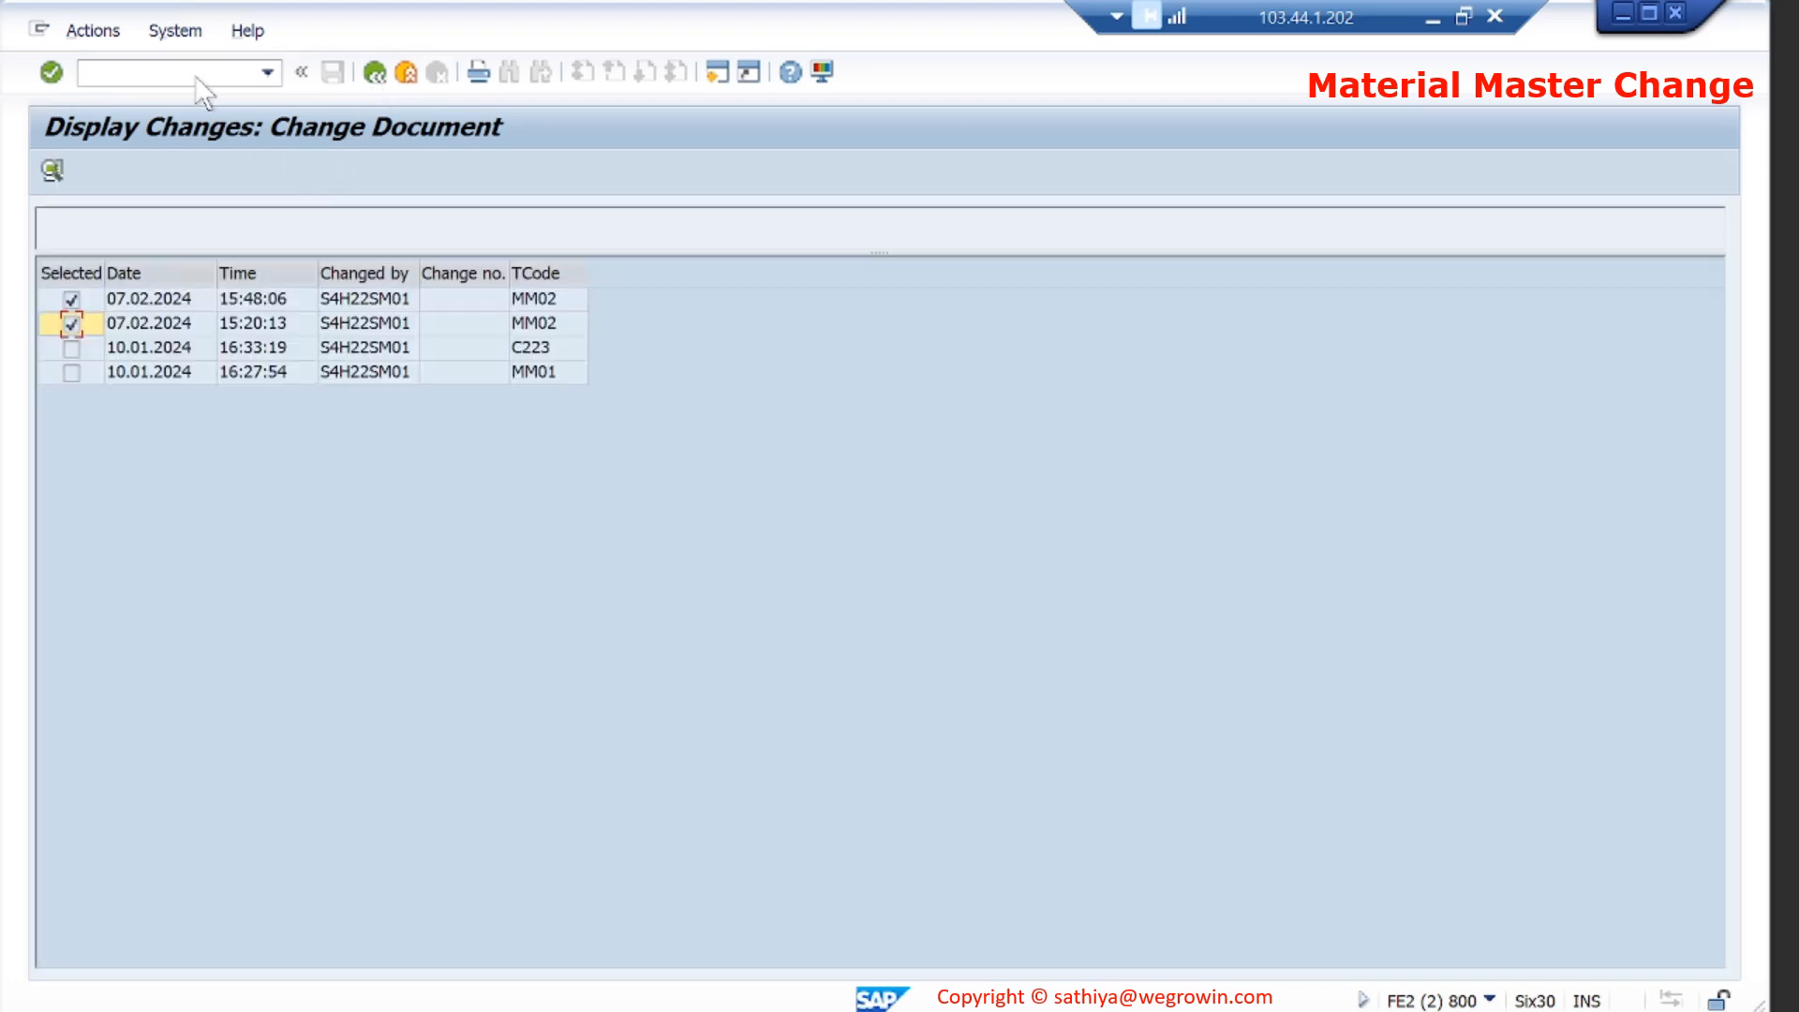
List the change documents of SGMC-TRNG-CP1006 for plant 1710 with MM04 in a new session, and minimize the remote desktop.
left_click(192, 73)
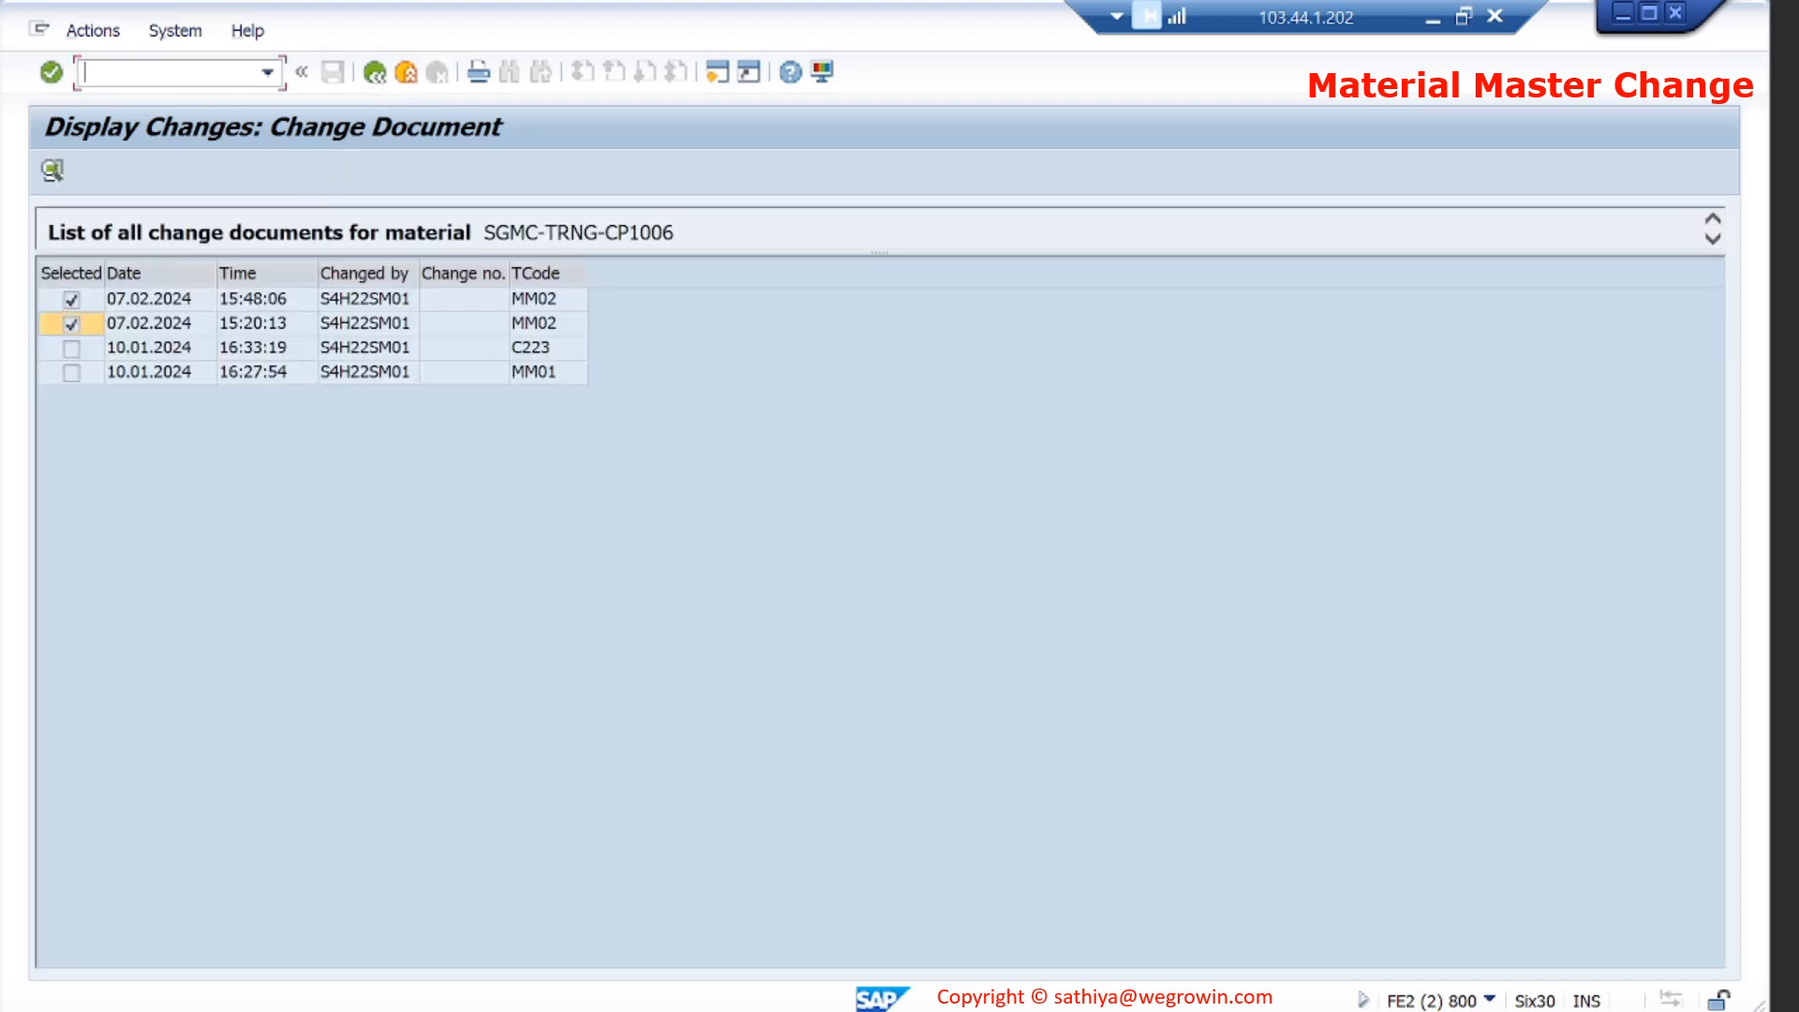
type("/oMM04")
key("Return")
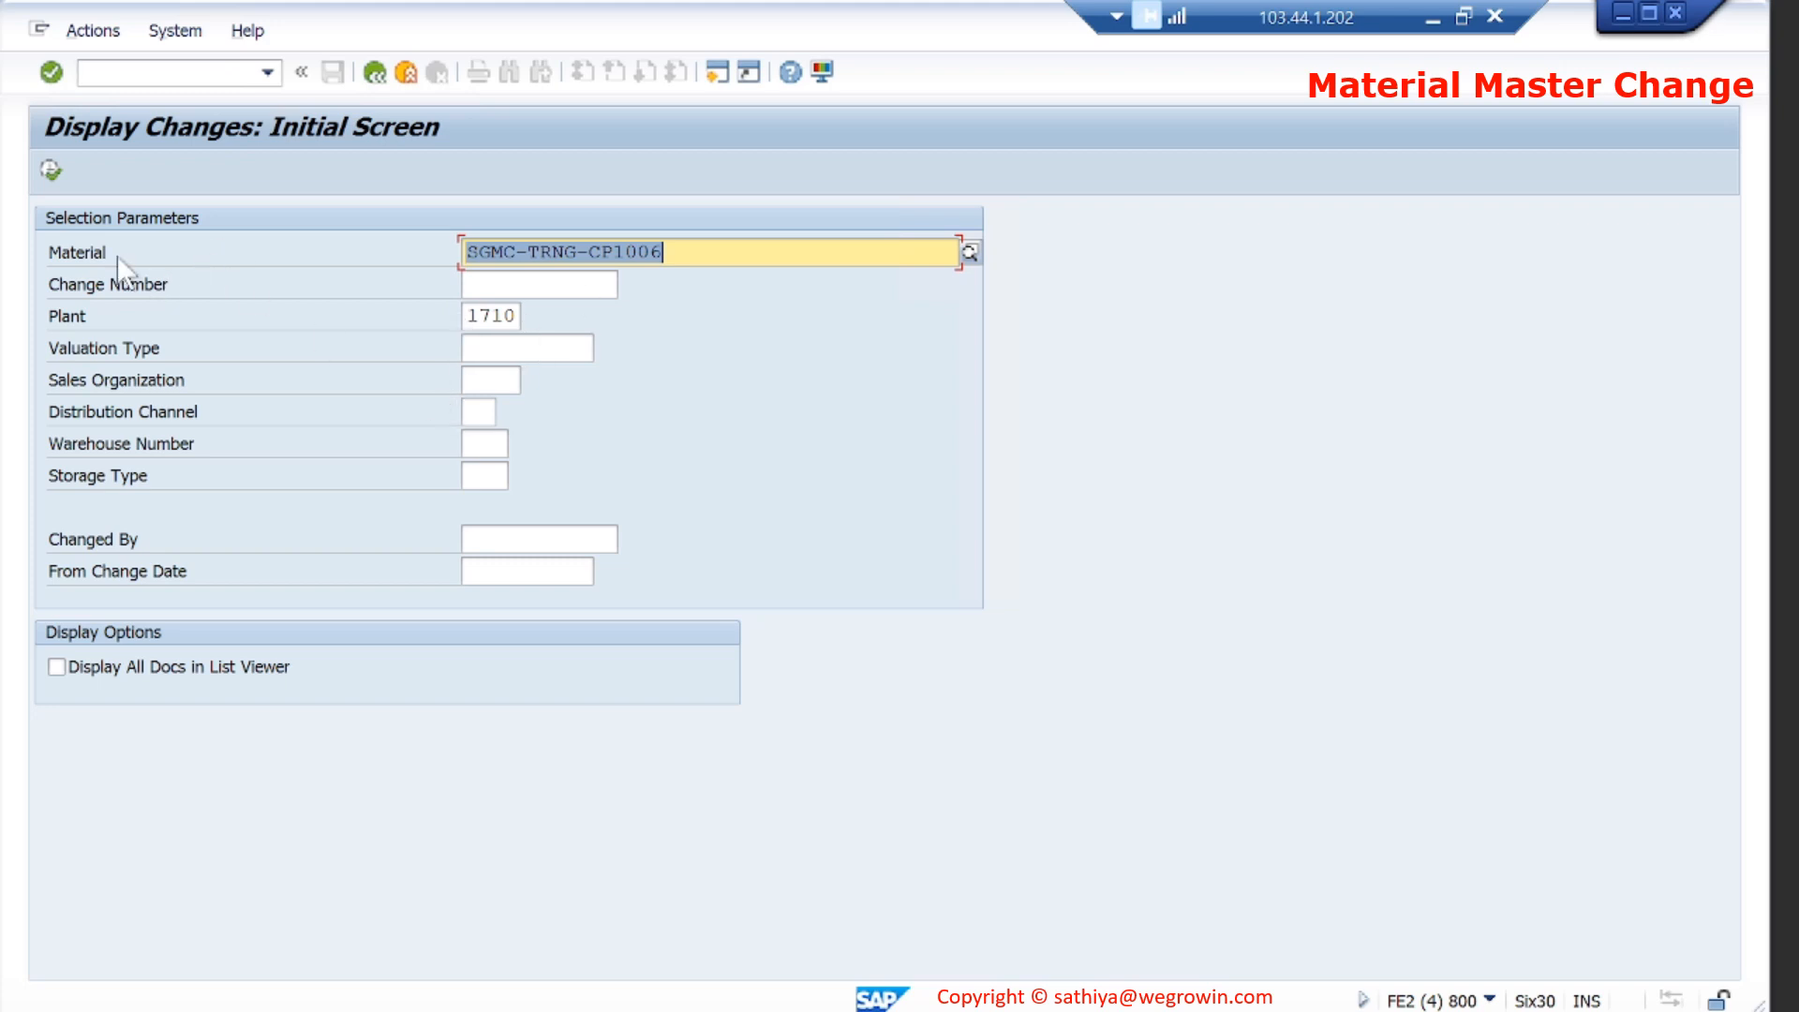
left_click(44, 169)
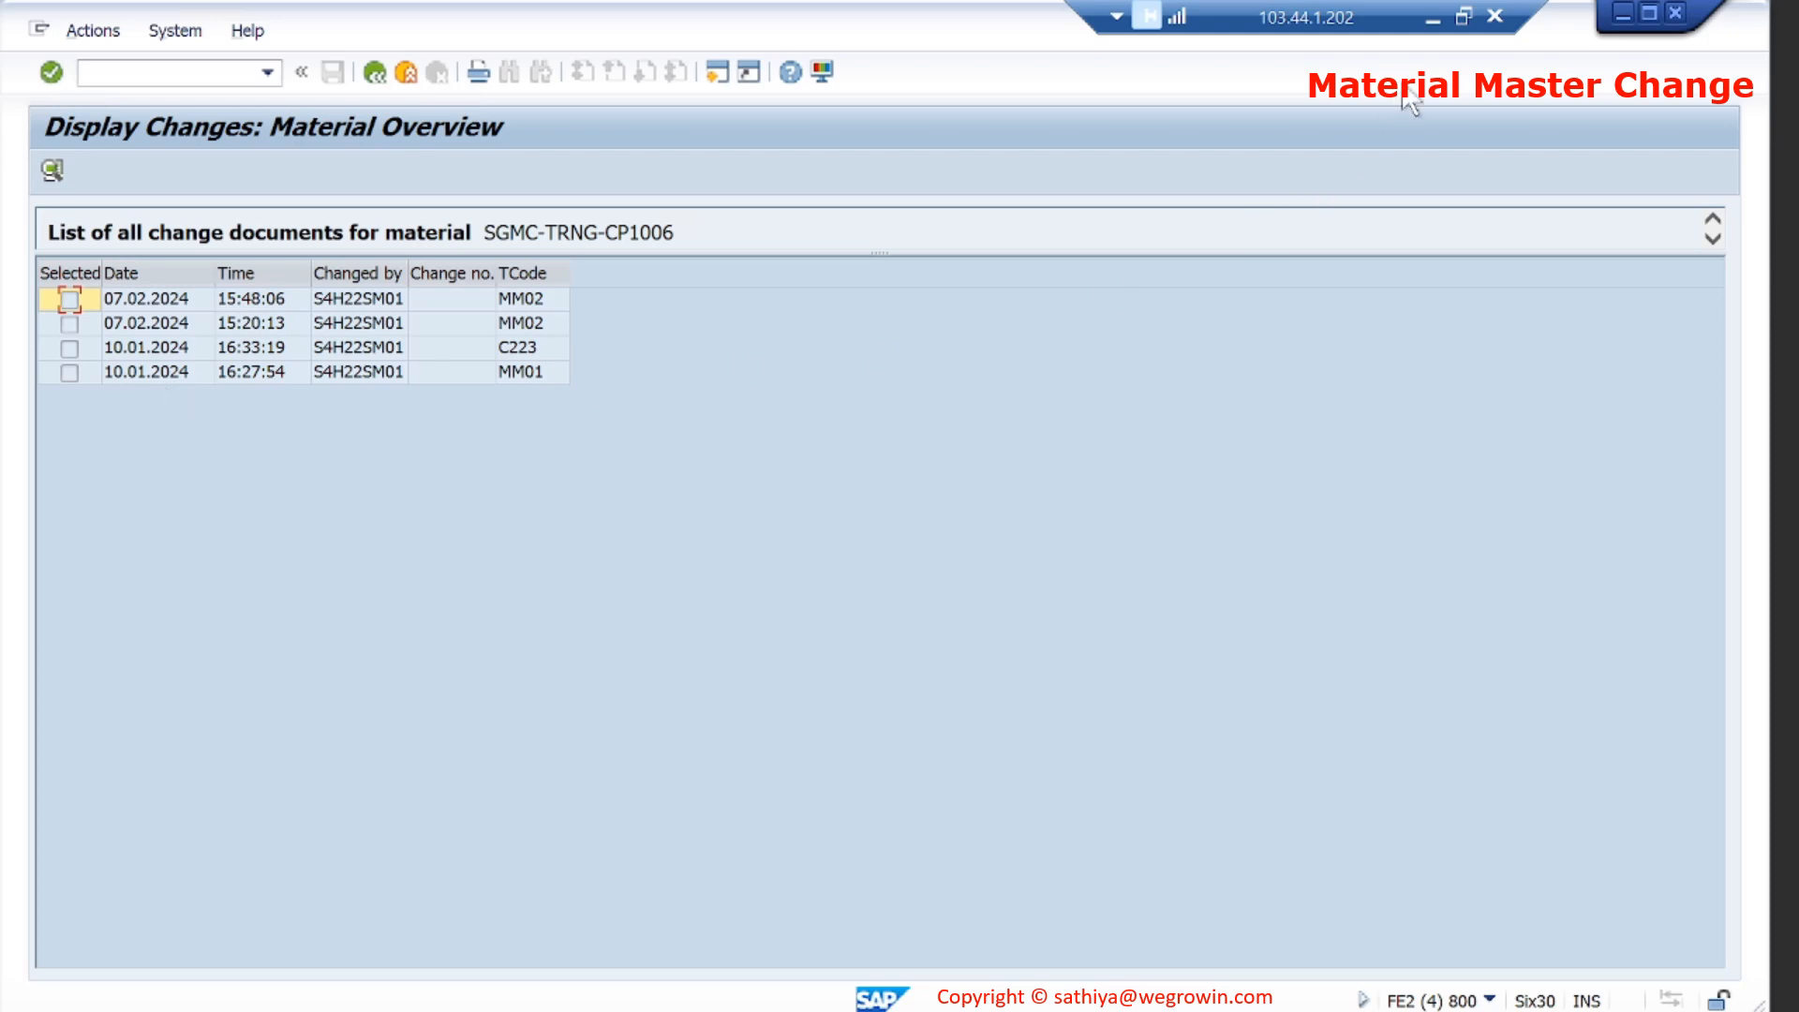
left_click(1432, 17)
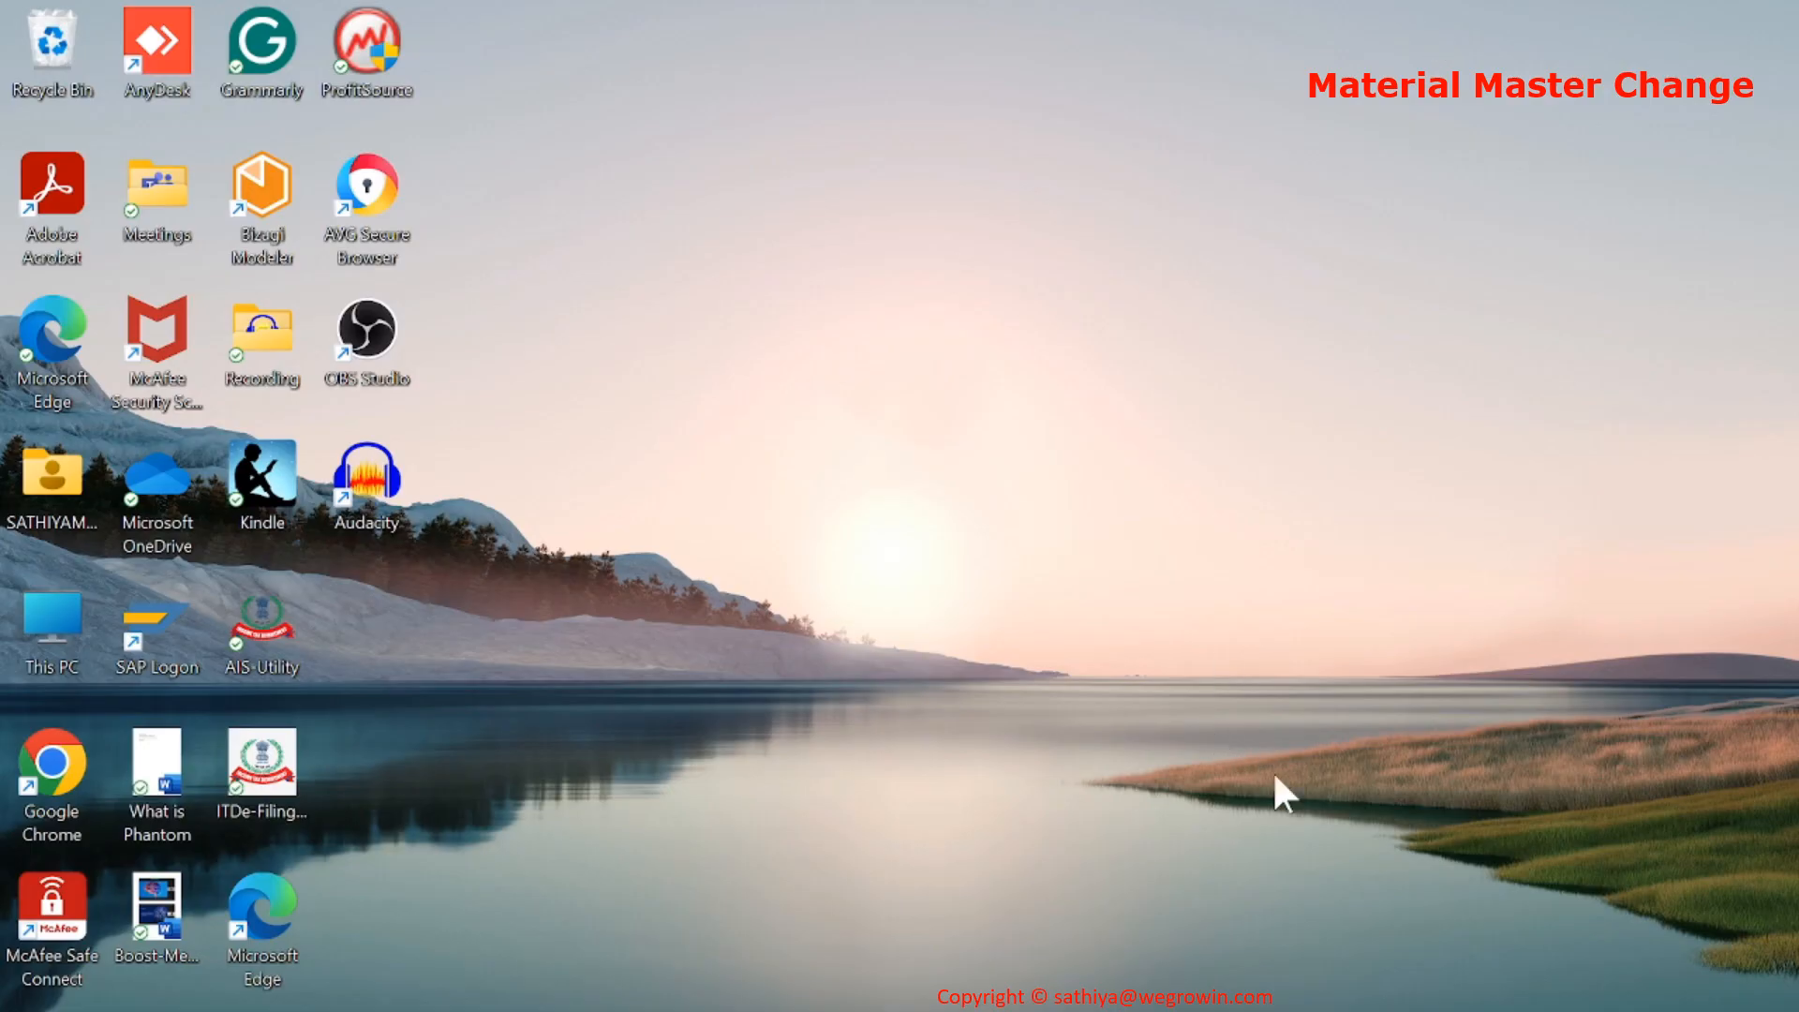